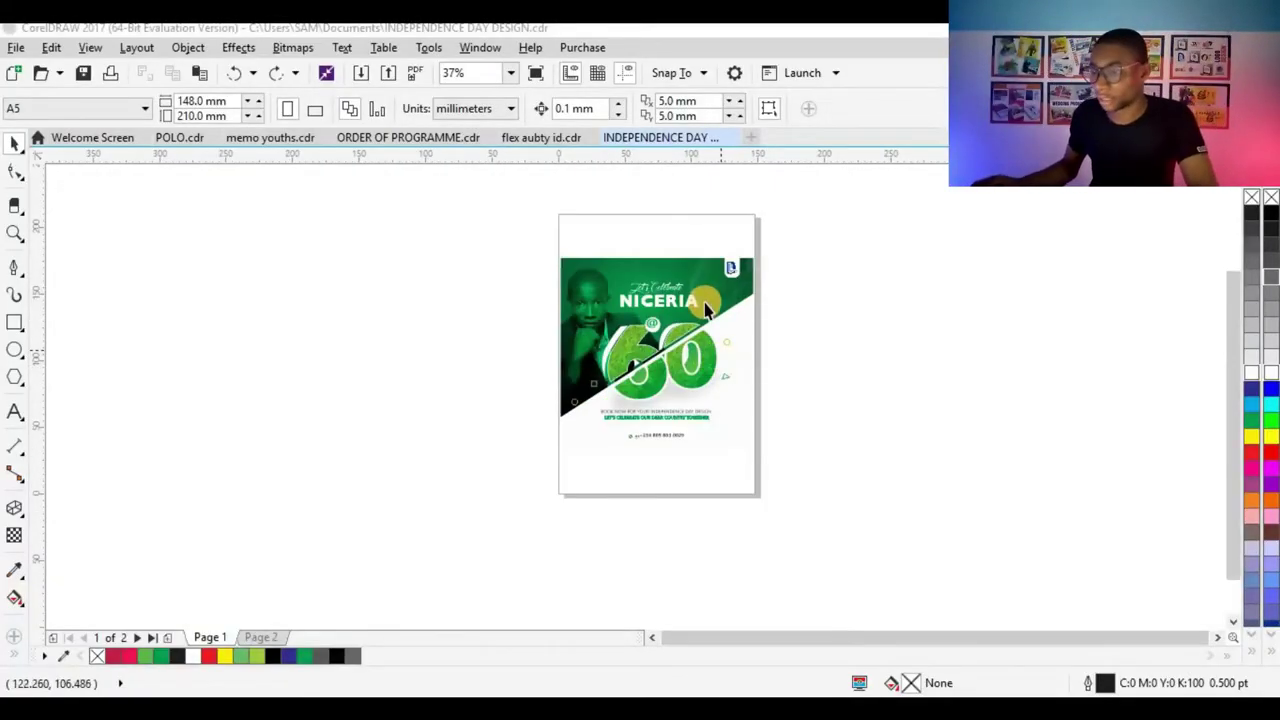
- Add a new blank page after page 2 of the Independence Day document
scroll(705, 310, down, 2)
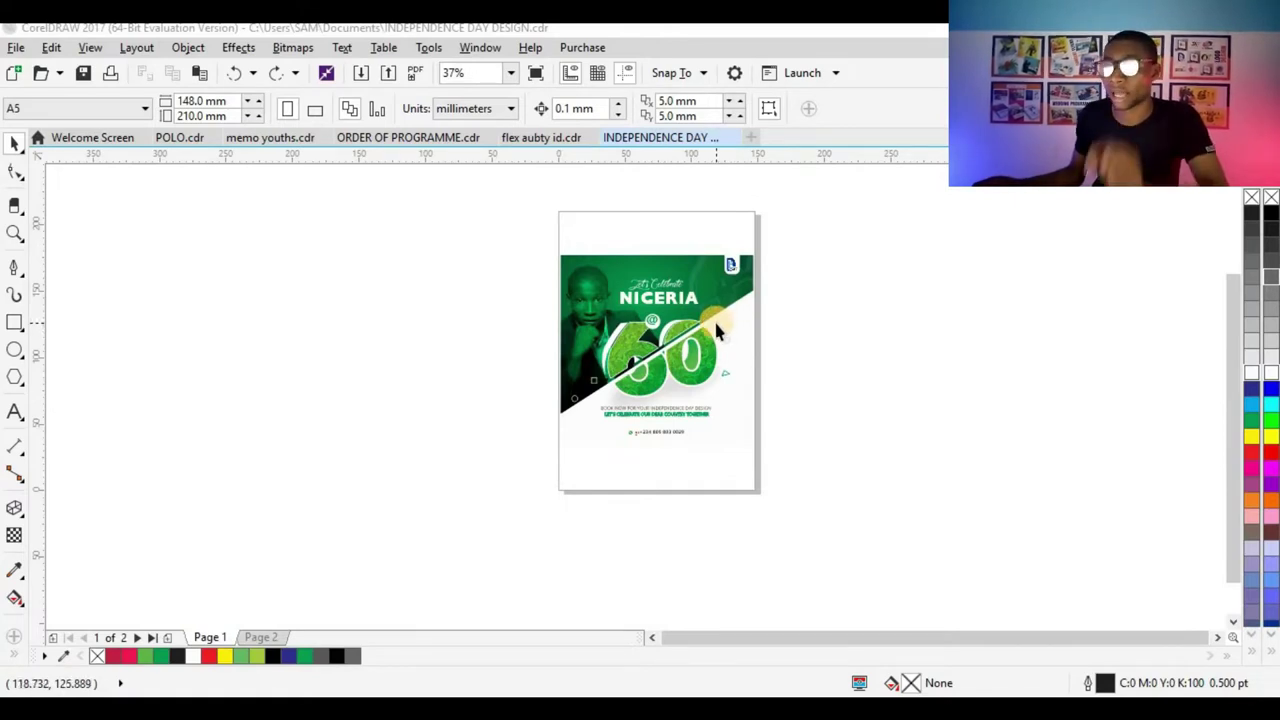
click(260, 637)
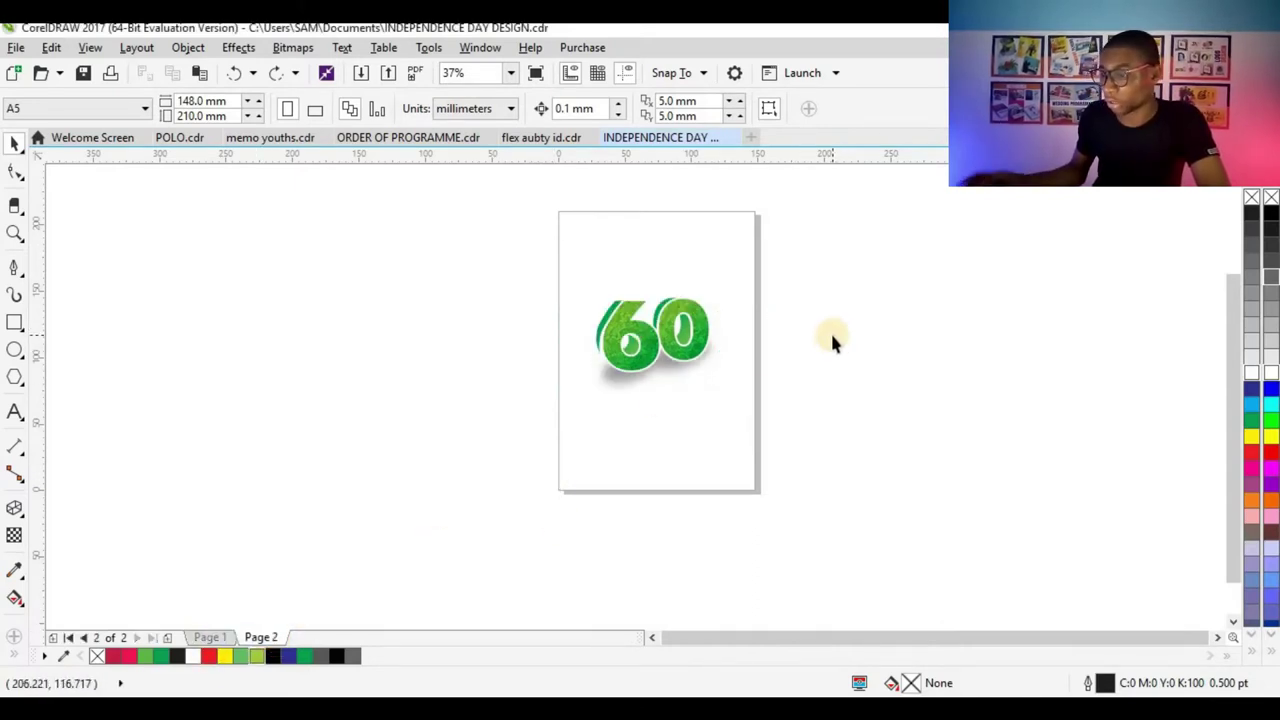
key(Page_Down)
key(Return)
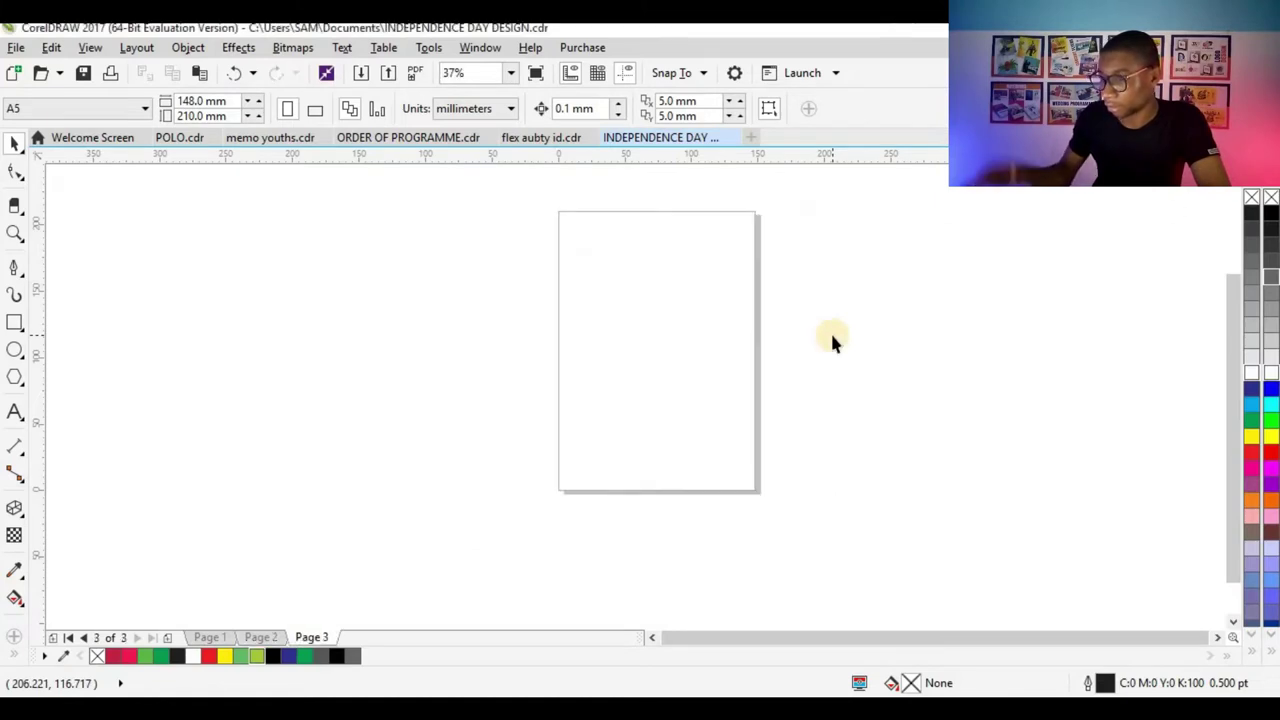
- Draw a rectangle about 149 × 135 mm overlapping the left part of the new page
click(14, 320)
drag(508, 251, 706, 432)
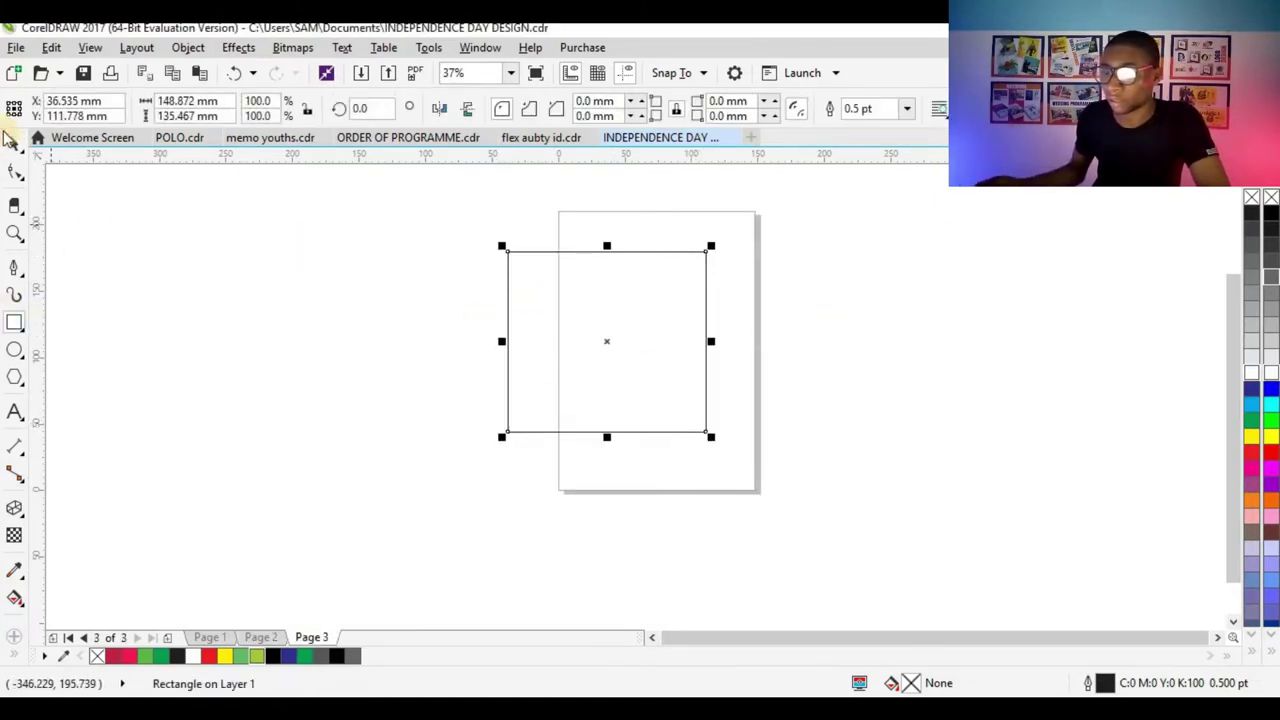
click(404, 262)
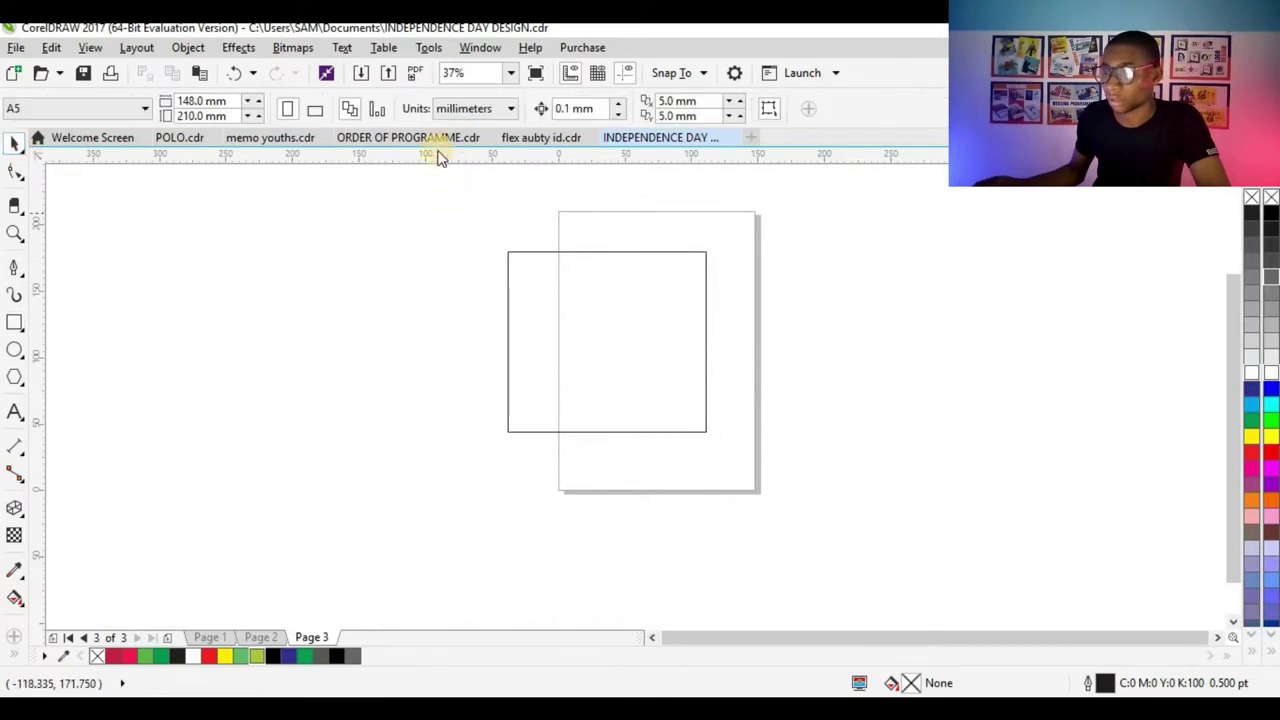
- Resize the rectangle to 9 × 9 inches and centre it on the page
click(488, 110)
click(477, 129)
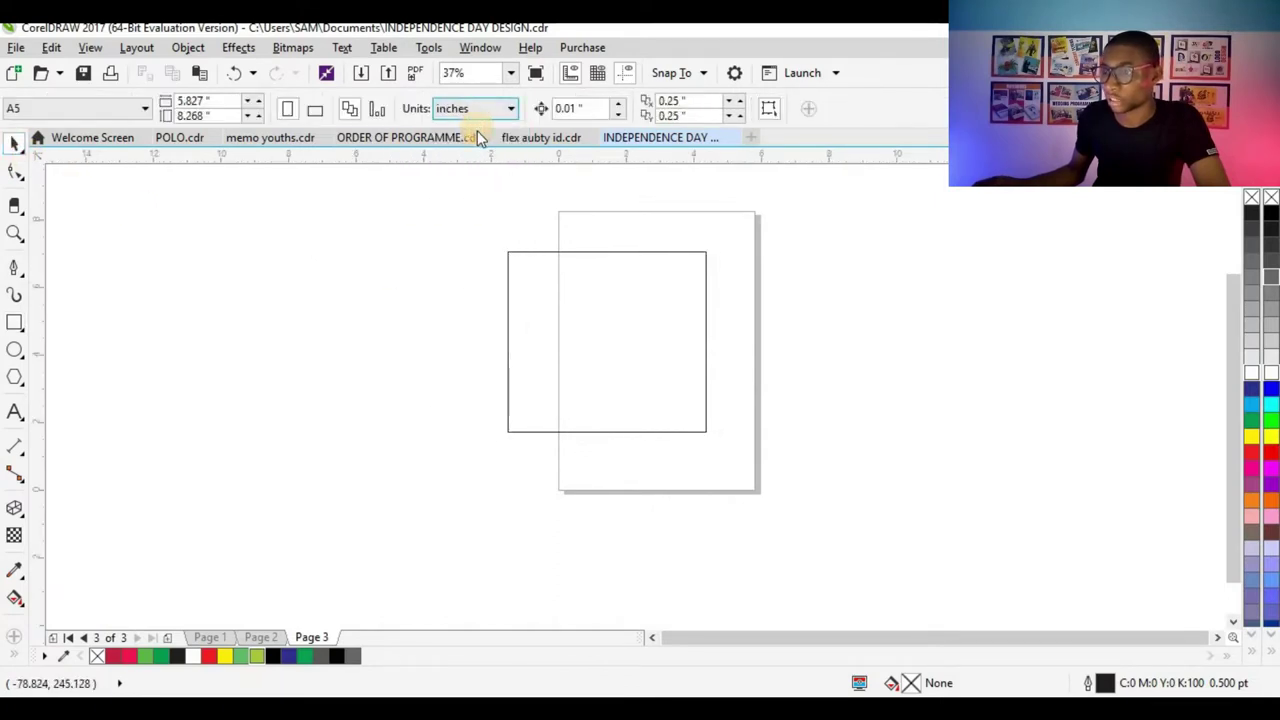
click(539, 274)
click(180, 101)
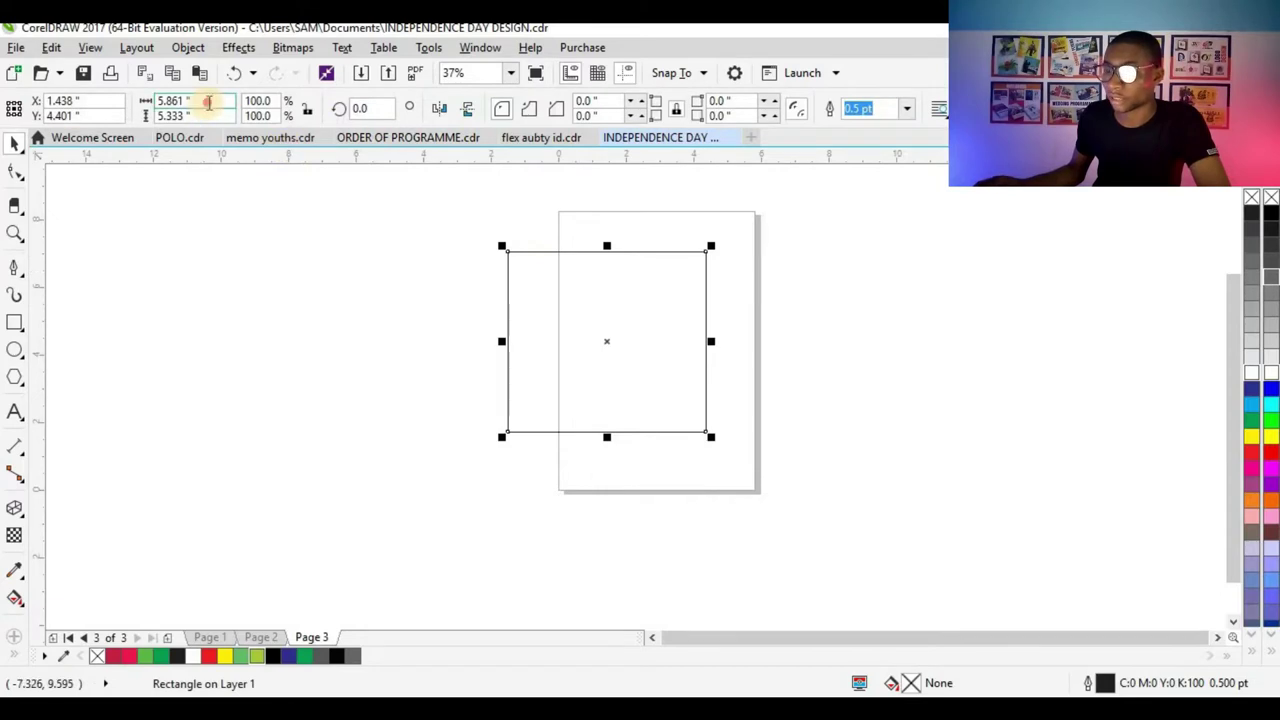
text(9)
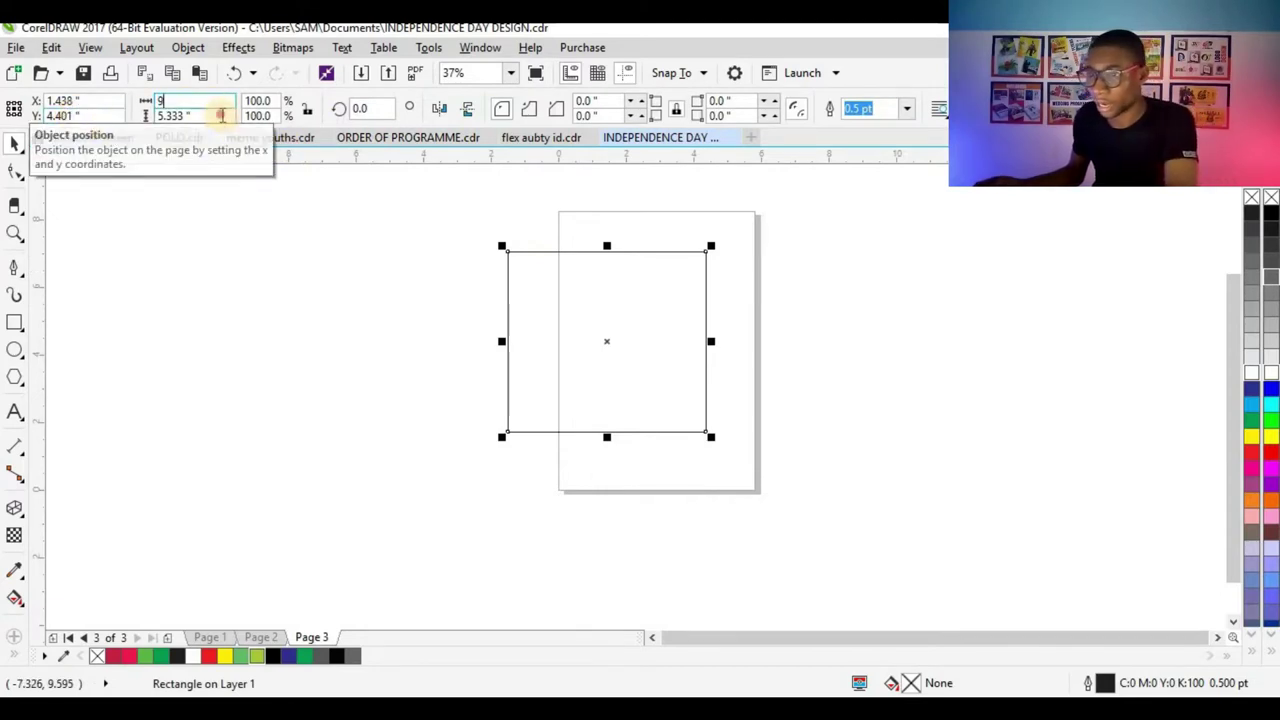
key(Tab)
text(9)
key(Return)
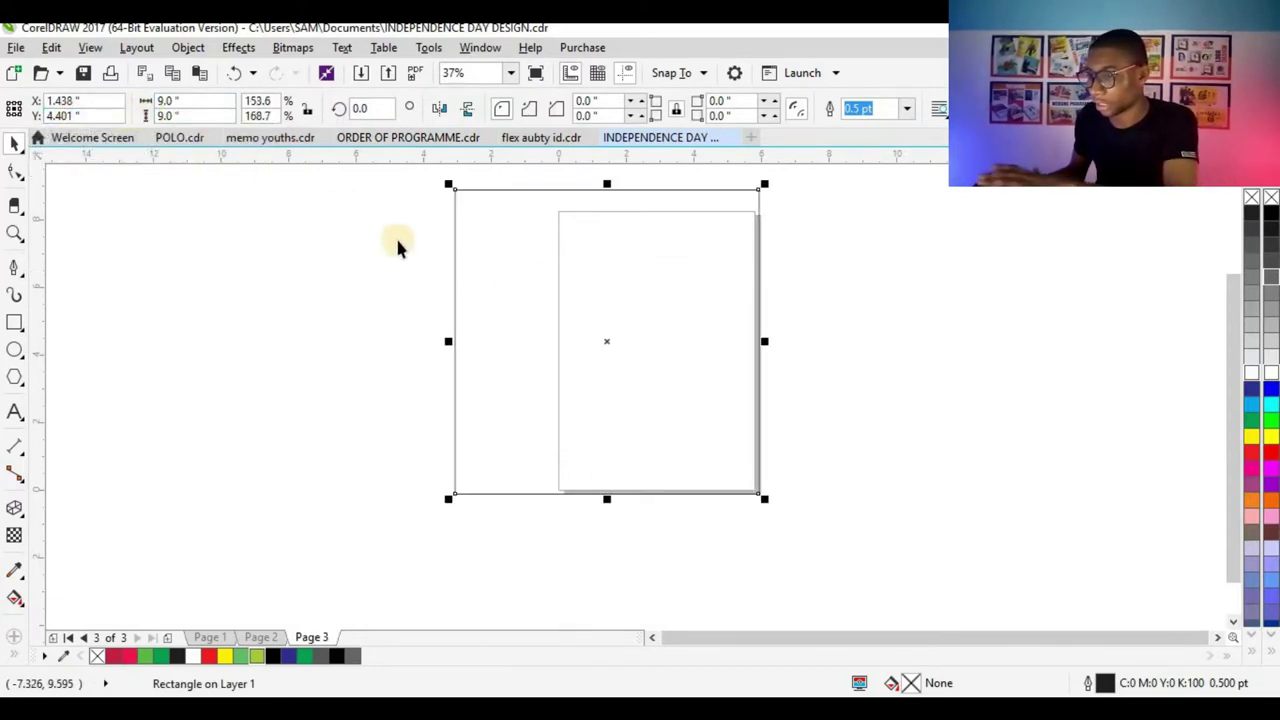
key(p)
click(431, 283)
- Set the page size to A4 in landscape orientation
click(135, 114)
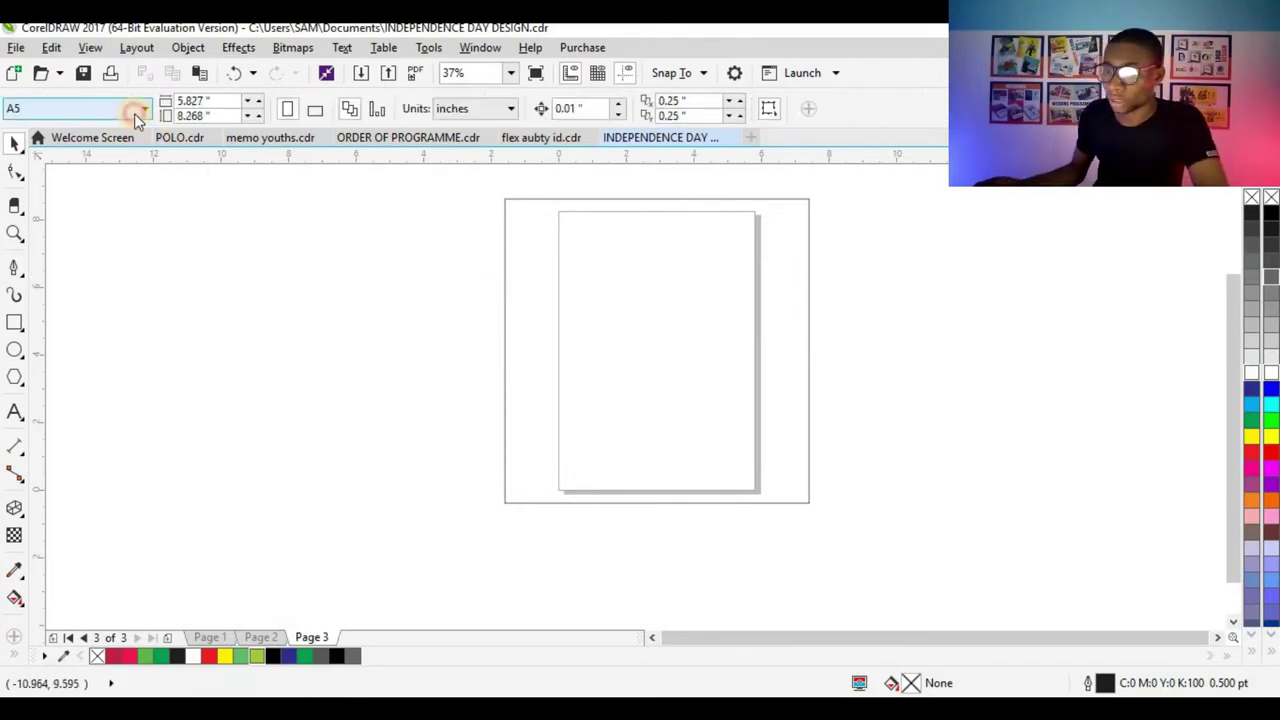
click(134, 113)
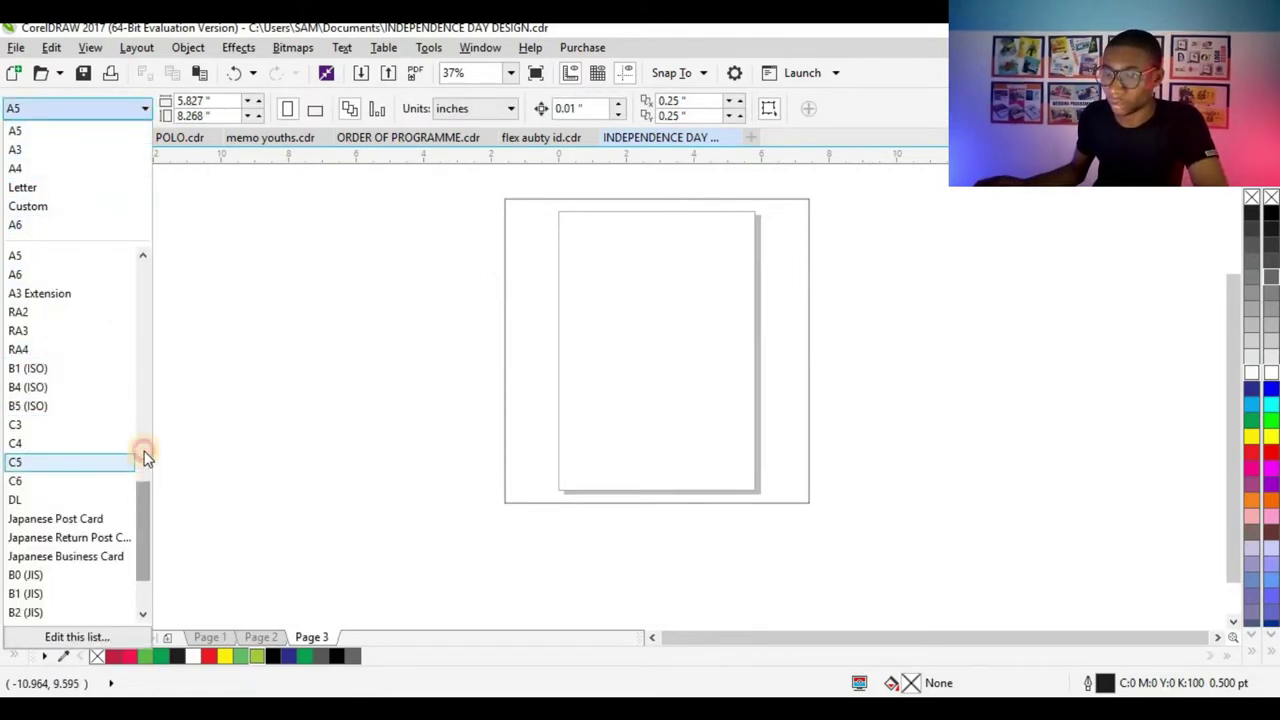
scroll(77, 423, up, 4)
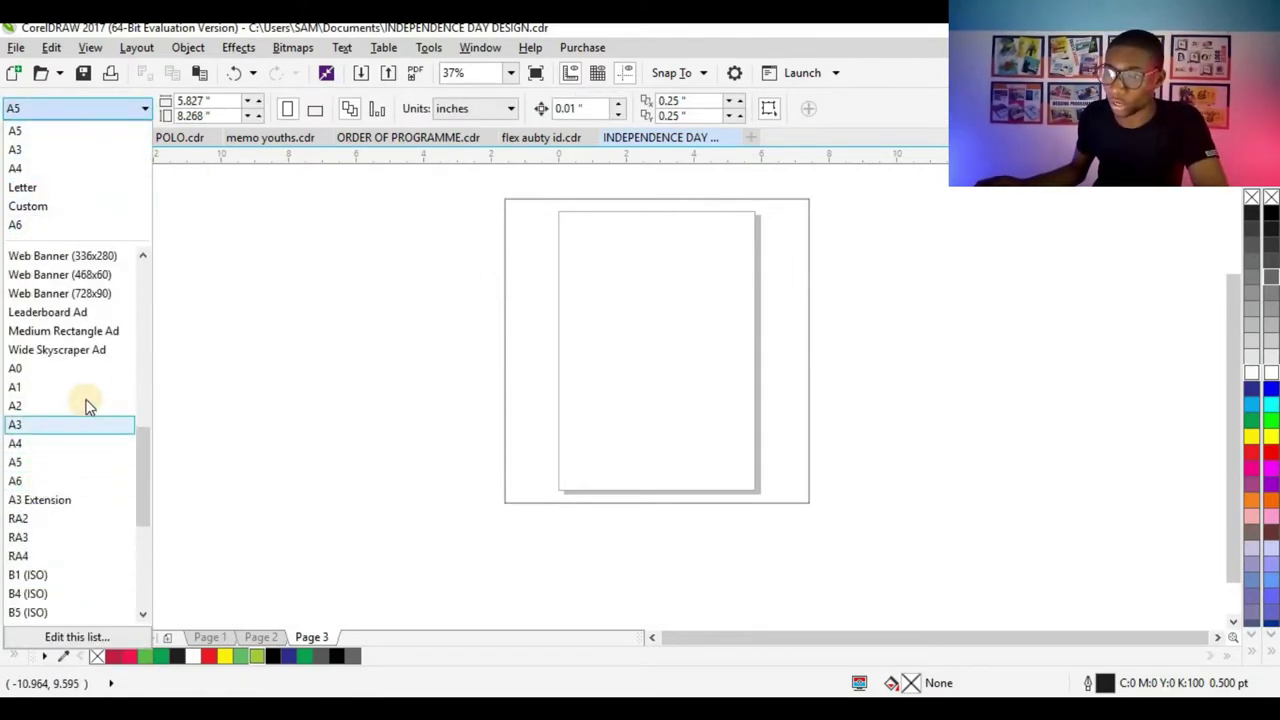
scroll(85, 405, up, 10)
scroll(90, 333, up, 2)
scroll(92, 340, down, 15)
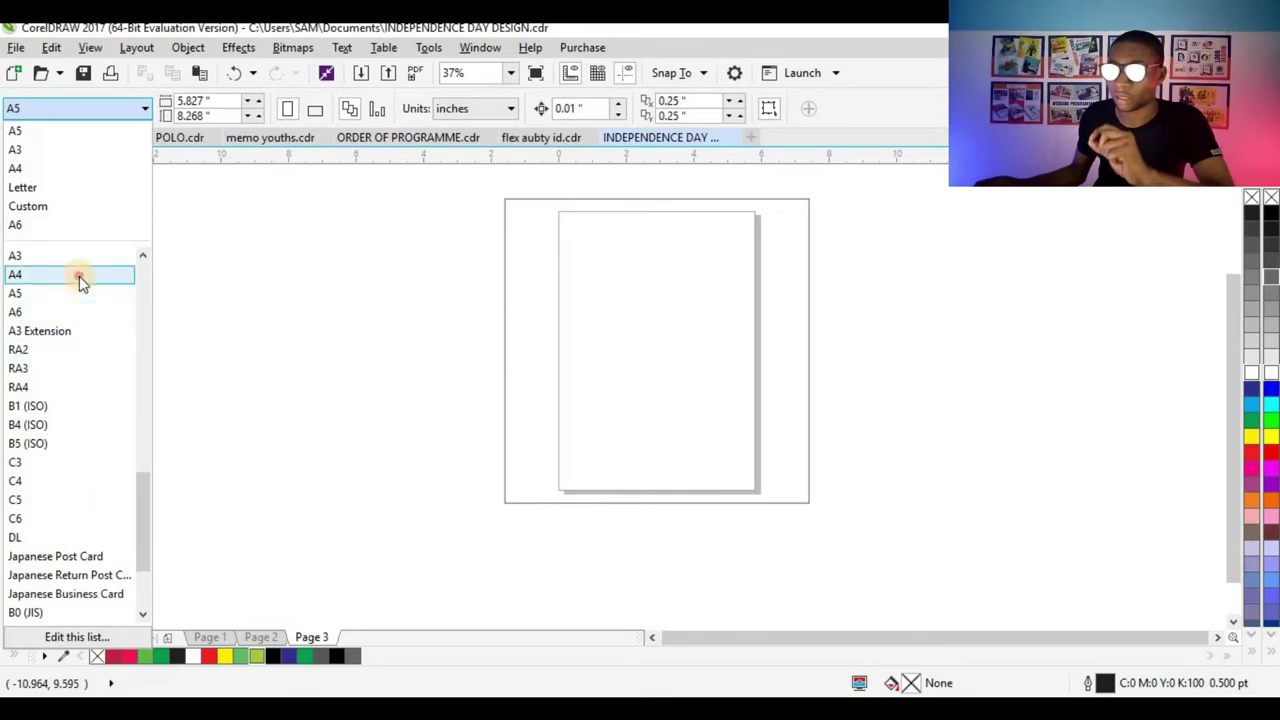
click(77, 275)
click(557, 320)
click(330, 283)
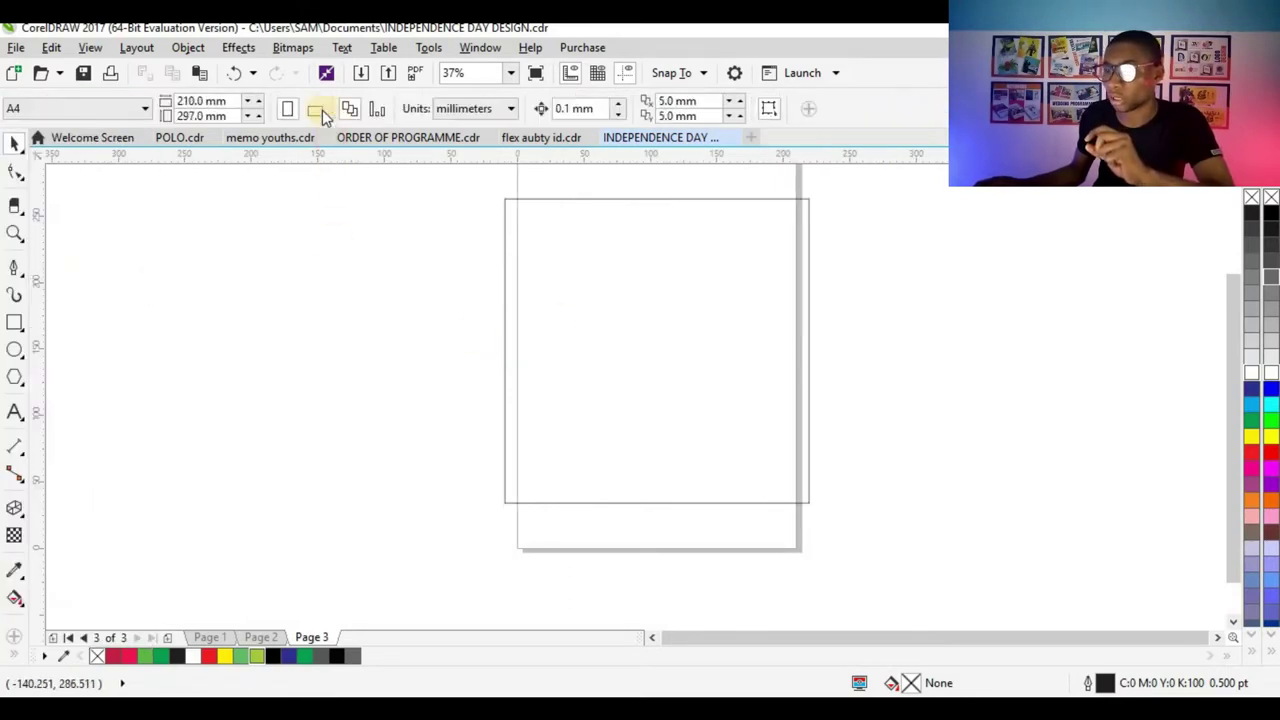
click(322, 108)
- Scale the square down about its centre to roughly 201 × 201 mm so it fits inside the page height
click(653, 330)
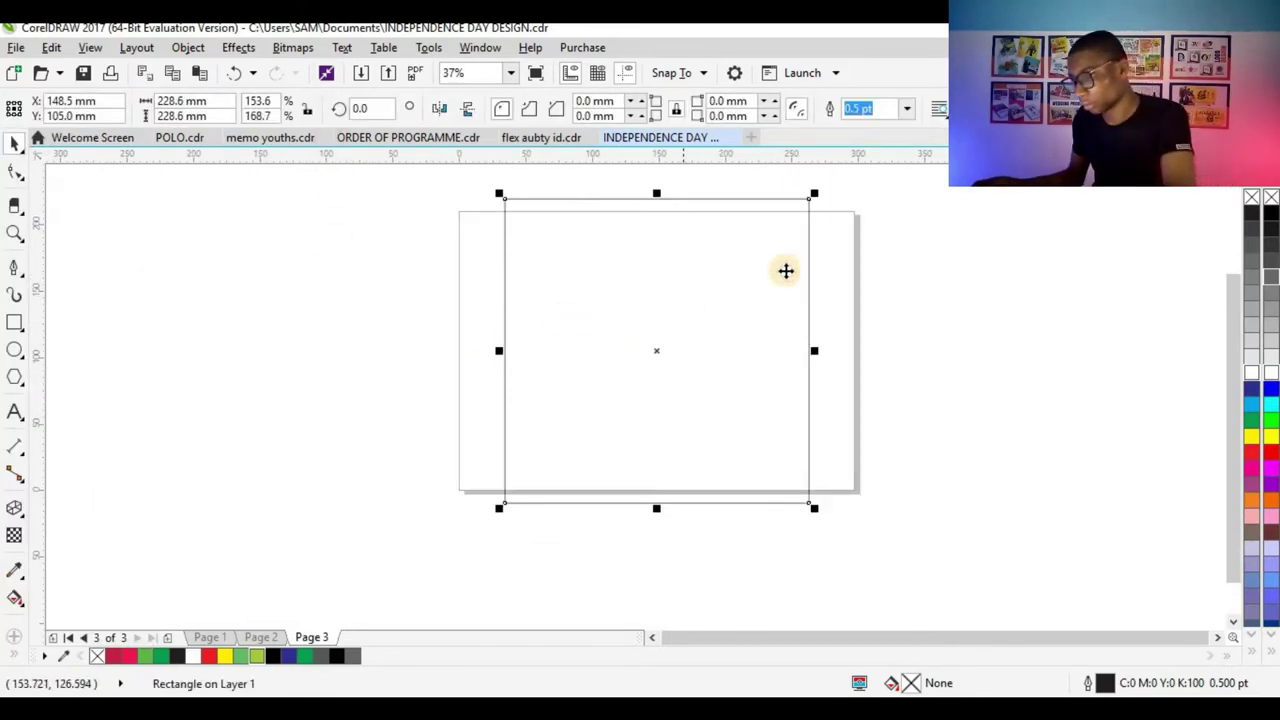
mouse_move(818, 190)
mouse_down()
mouse_move(814, 206)
mouse_move(828, 208)
mouse_up()
click(1037, 271)
scroll(773, 232, up, 2)
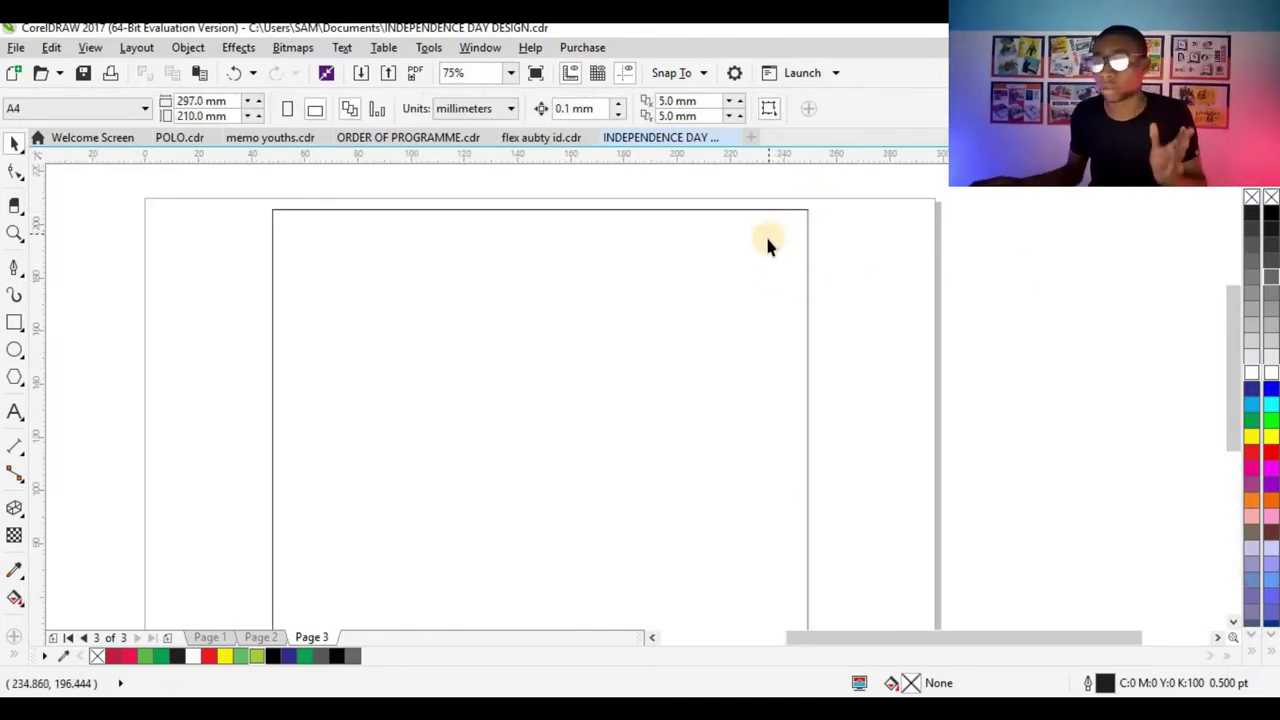
scroll(762, 270, down, 2)
click(706, 326)
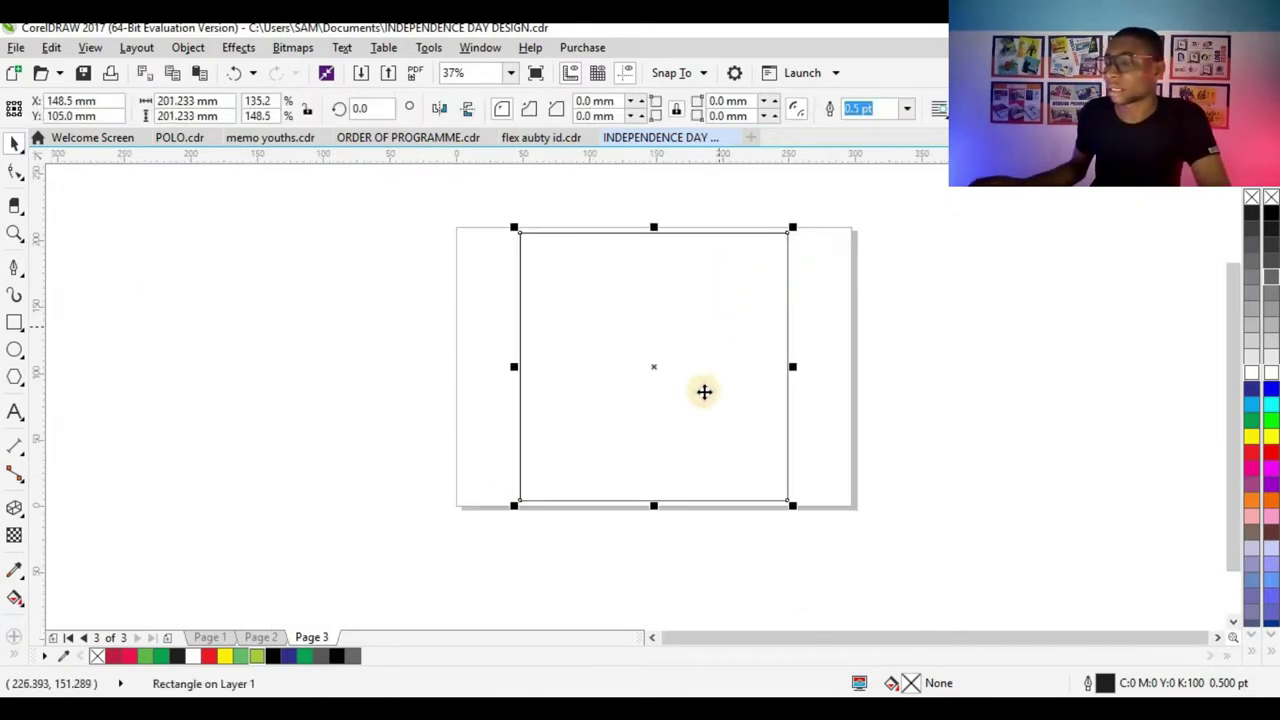
click(357, 497)
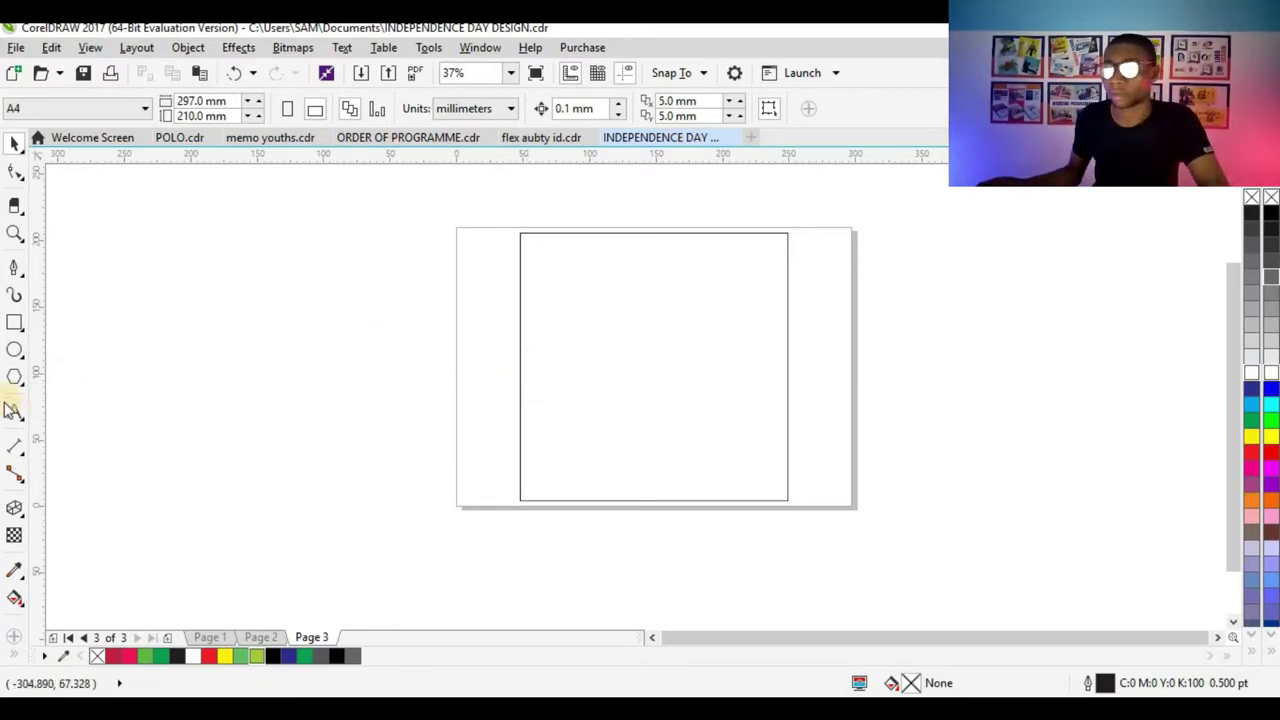
- Add the artistic text "60" to the left of the page and enlarge it to about 241 pt
click(291, 368)
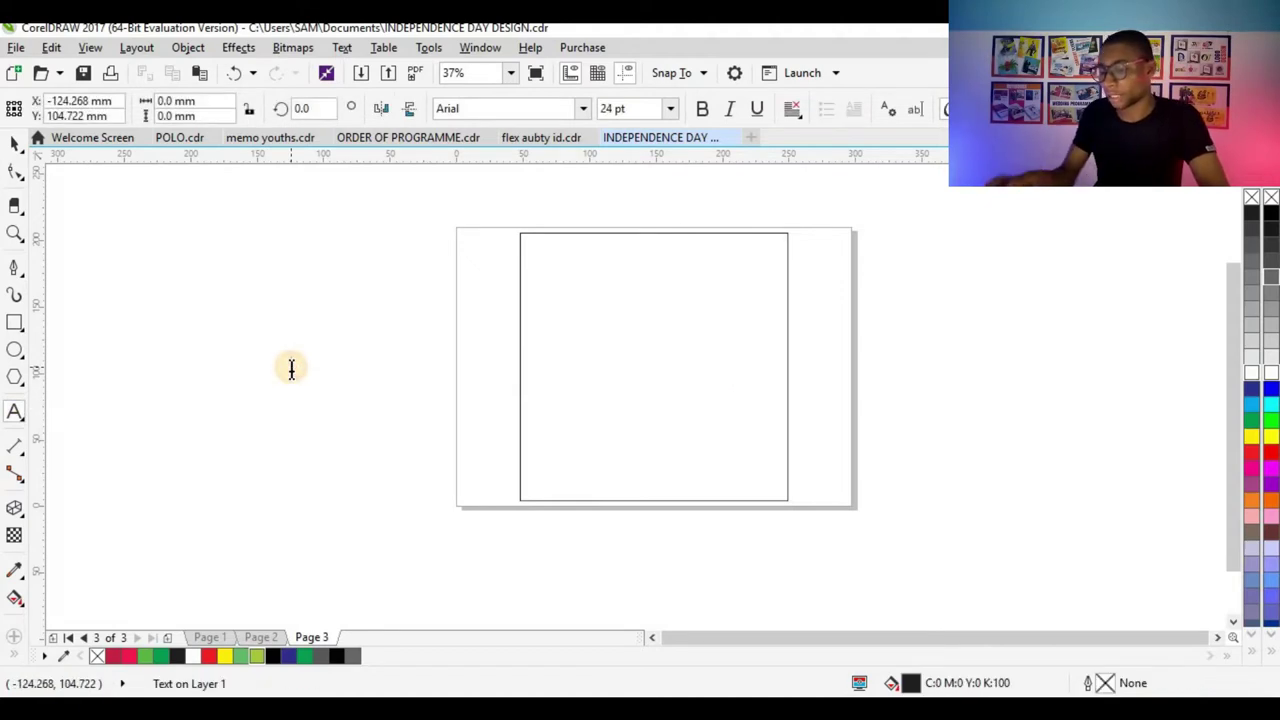
text(60)
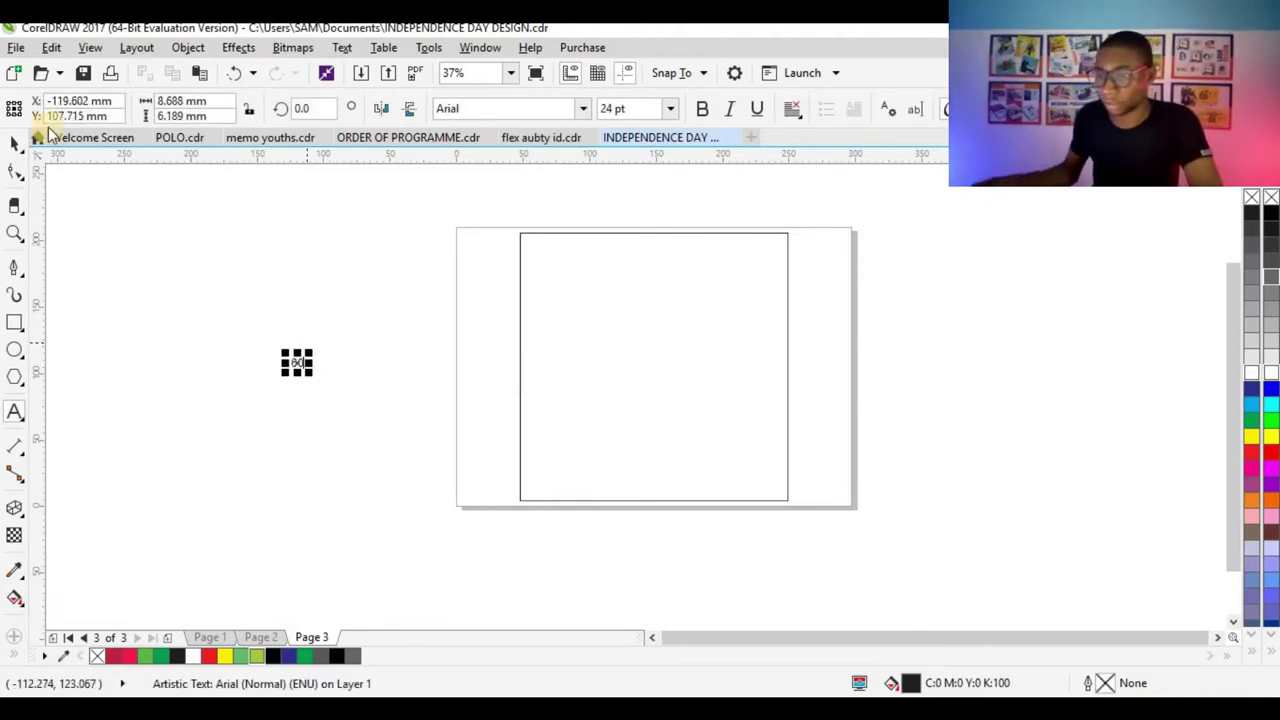
click(22, 143)
drag(310, 374, 414, 447)
- Change the font of the "60" text to Patras and move it slightly up and away from the page
click(562, 108)
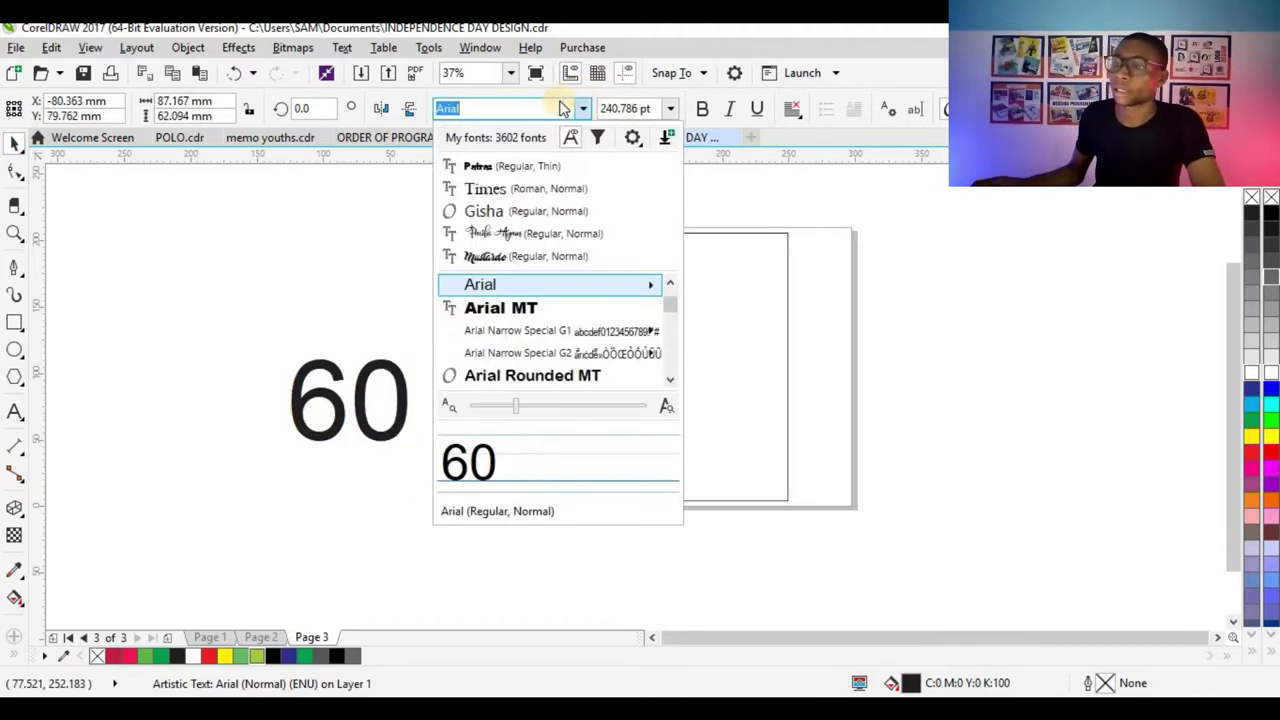
click(550, 168)
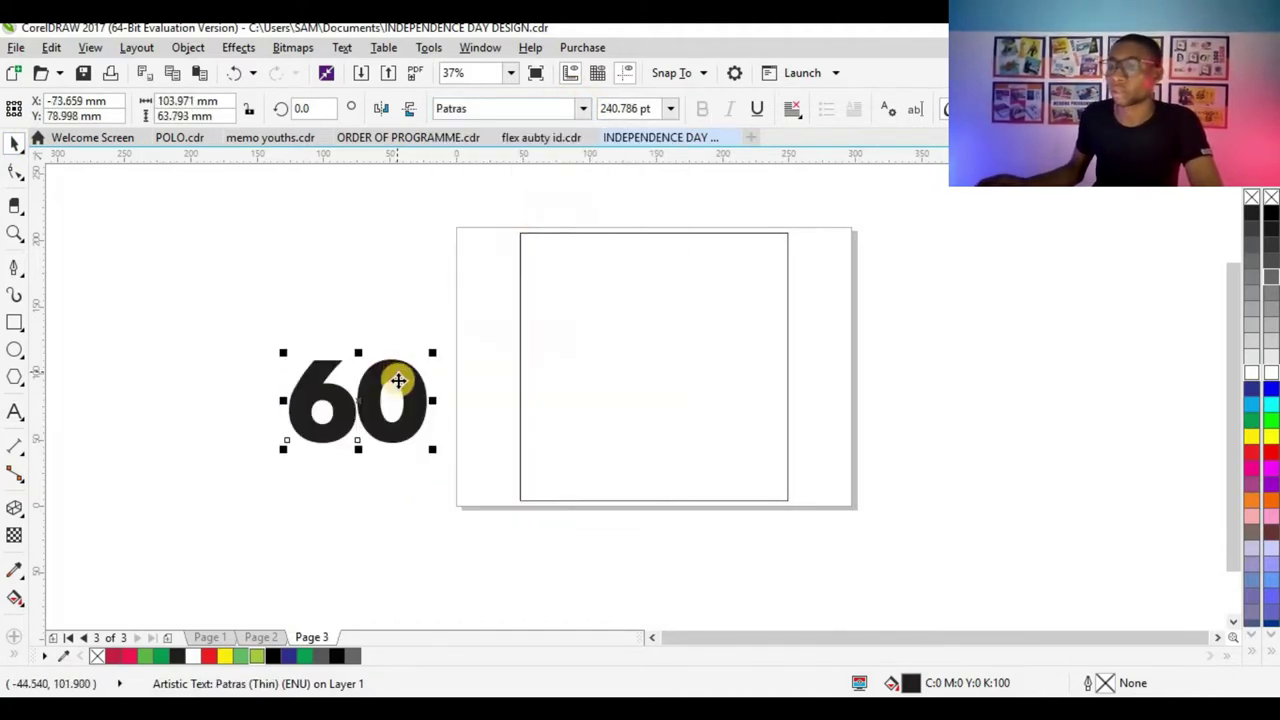
drag(394, 380, 362, 318)
scroll(362, 318, up, 3)
scroll(362, 318, down, 1)
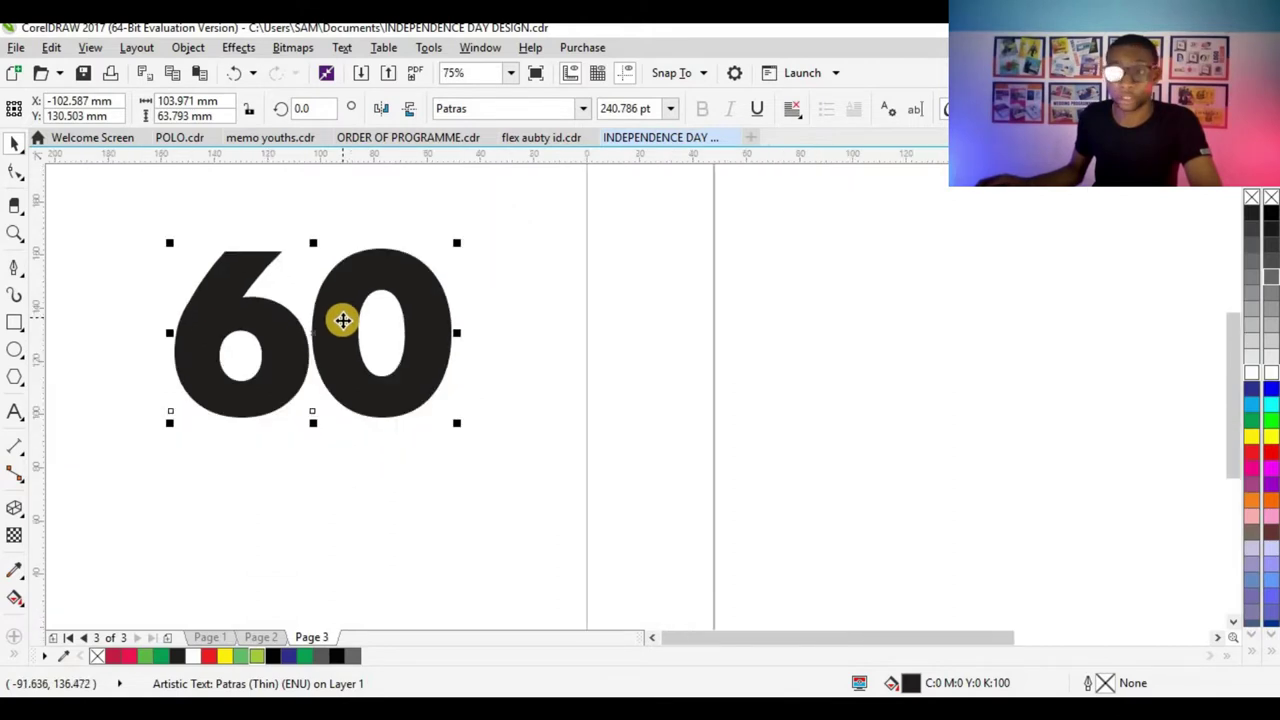
scroll(506, 337, down, 2)
scroll(420, 335, up, 2)
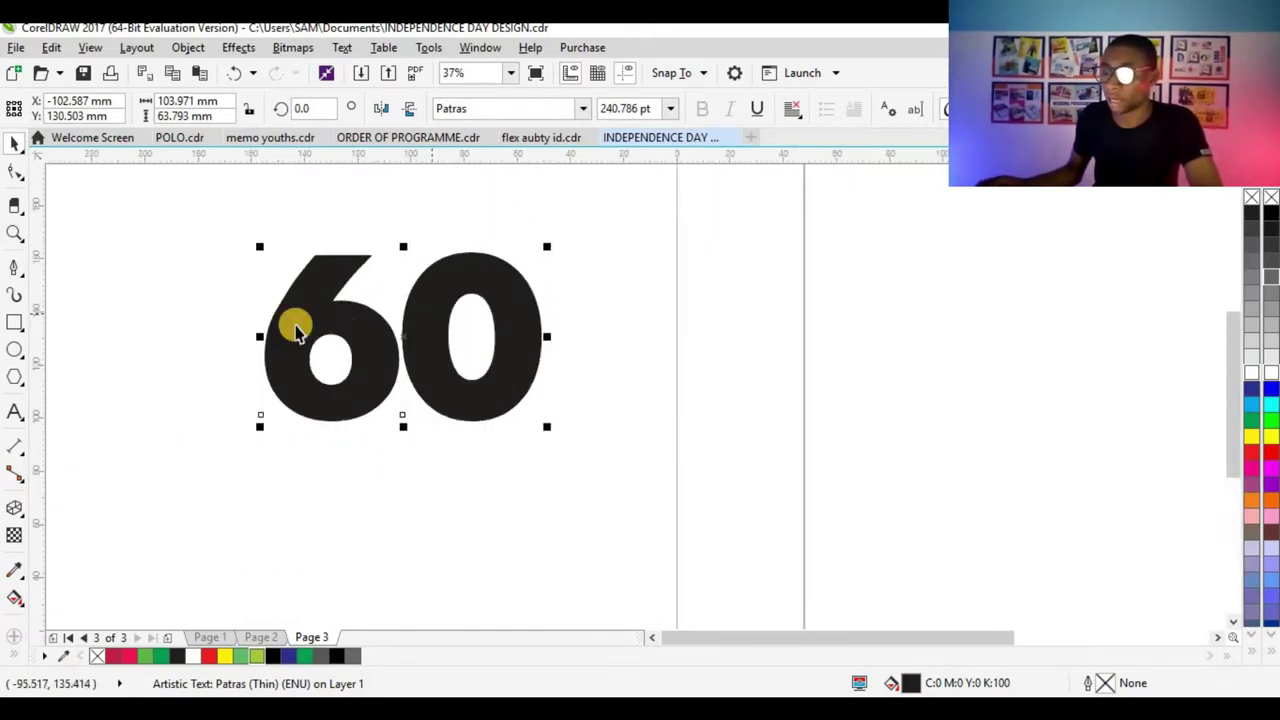
- Extrude the "60" text toward its upper left, with the vanishing point at about -48 mm, 27 mm
click(14, 535)
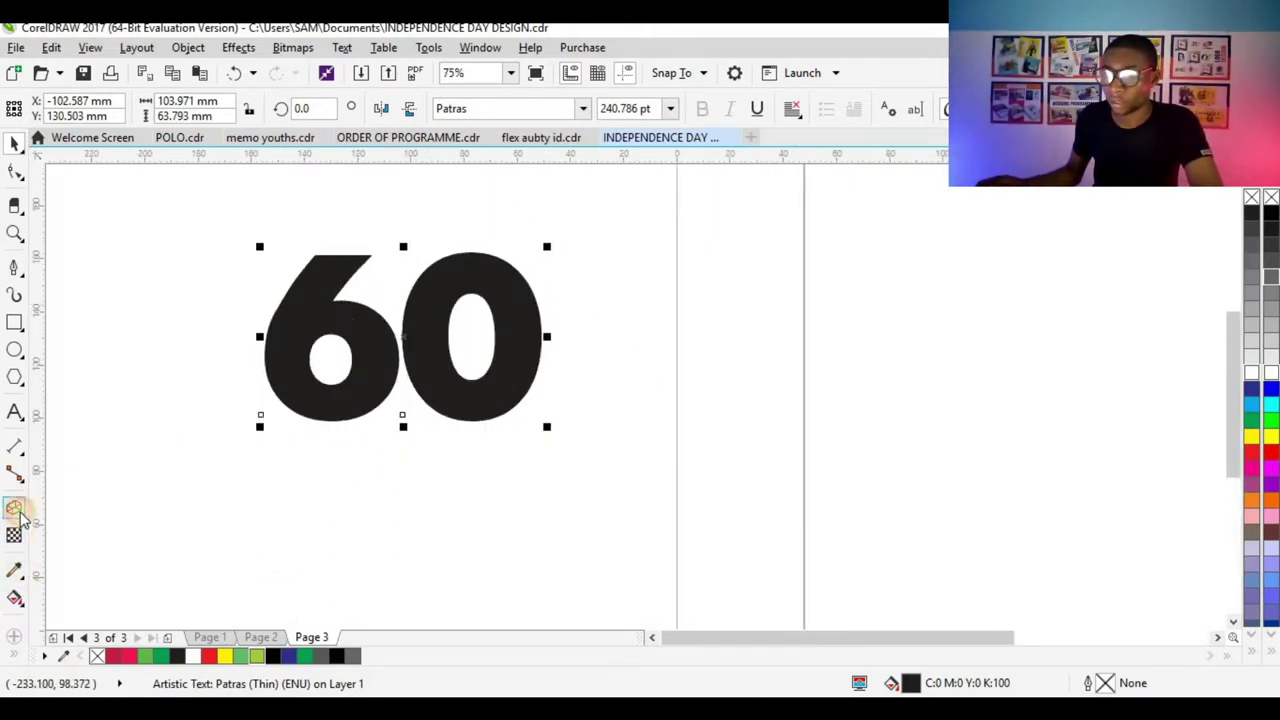
click(60, 609)
drag(402, 337, 275, 264)
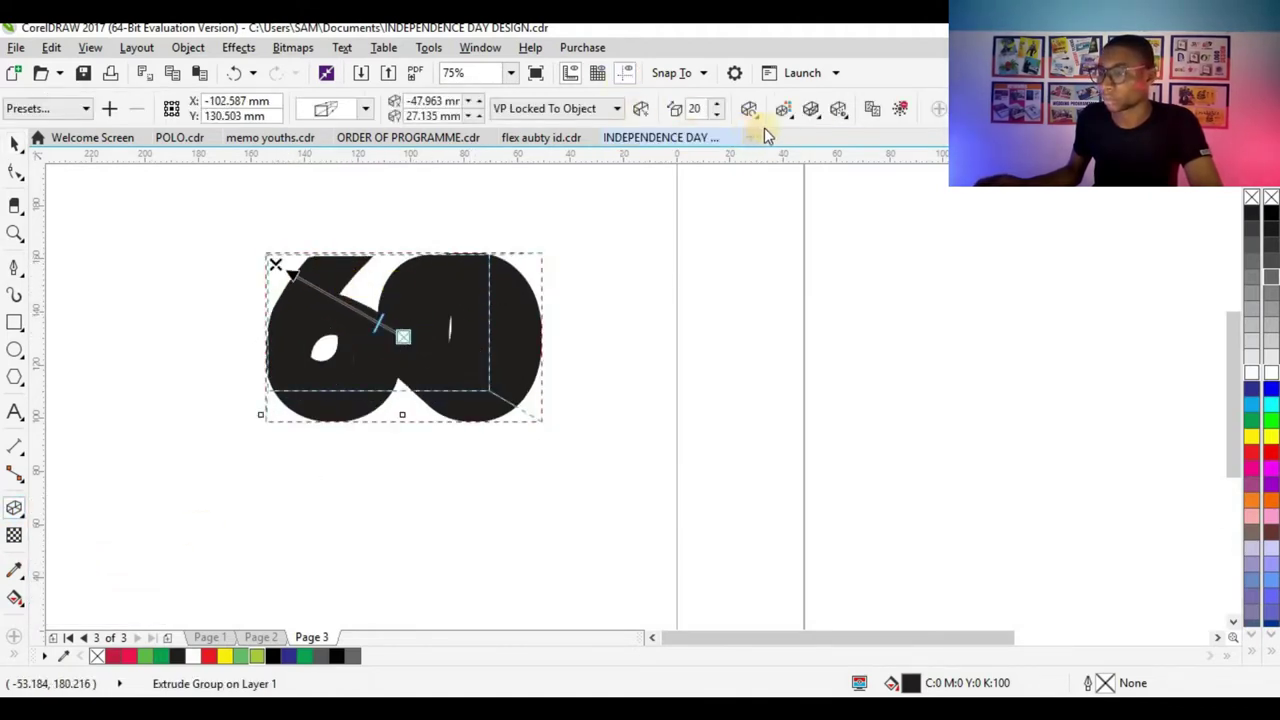
- Switch the extrusion to color shading and set its From color to green C82 M8 Y100 K1
click(783, 109)
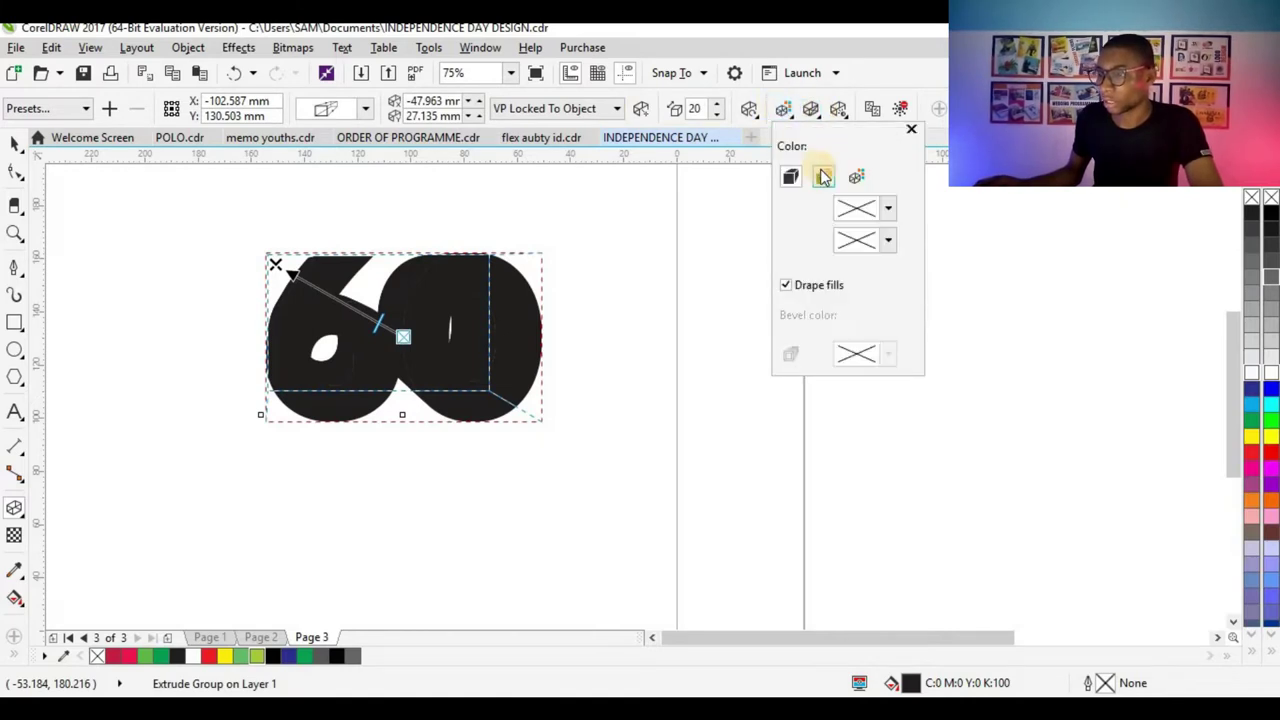
click(856, 177)
click(887, 208)
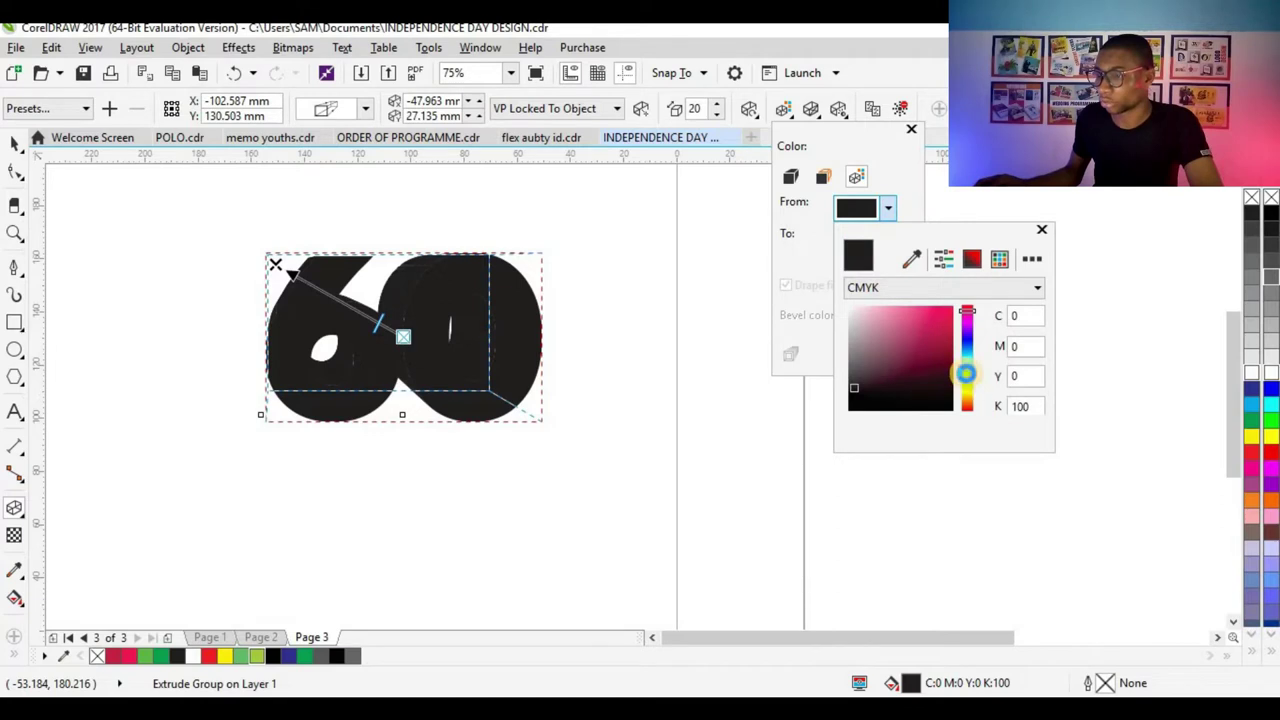
click(966, 374)
drag(920, 339, 952, 365)
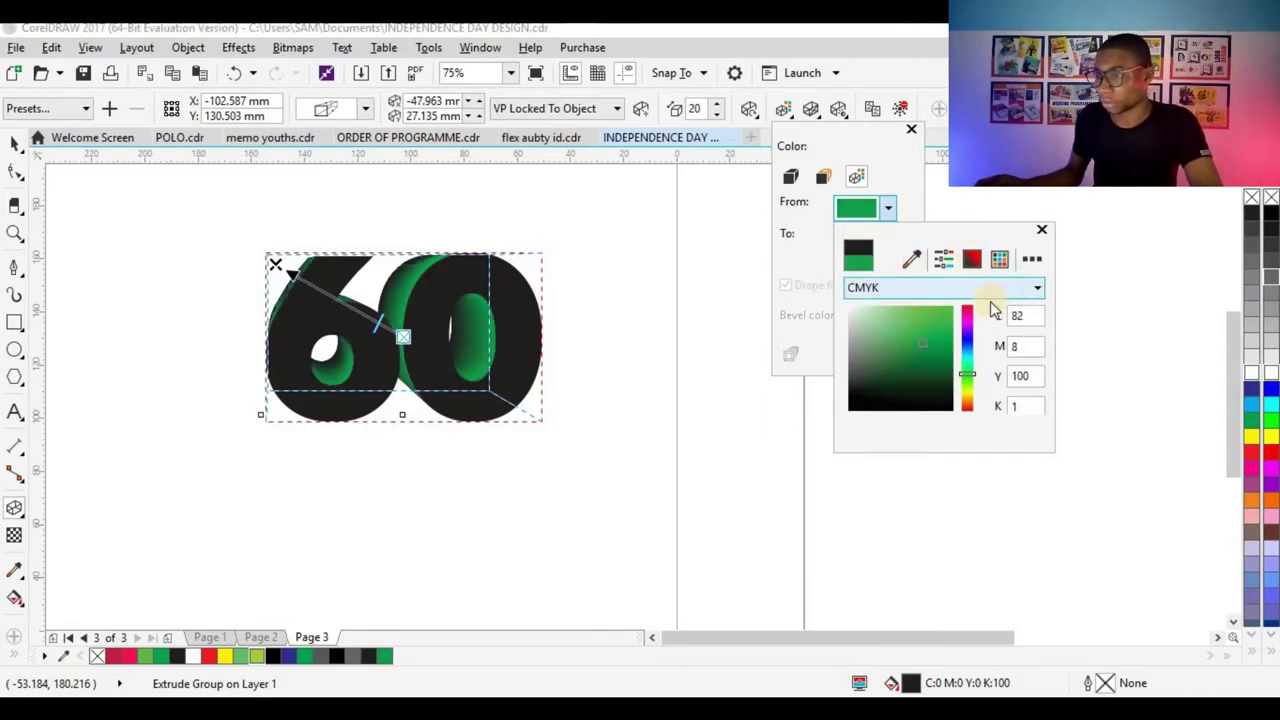
- Set the extrusion shading's To color to light green C71 M0 Y100 K0
click(888, 208)
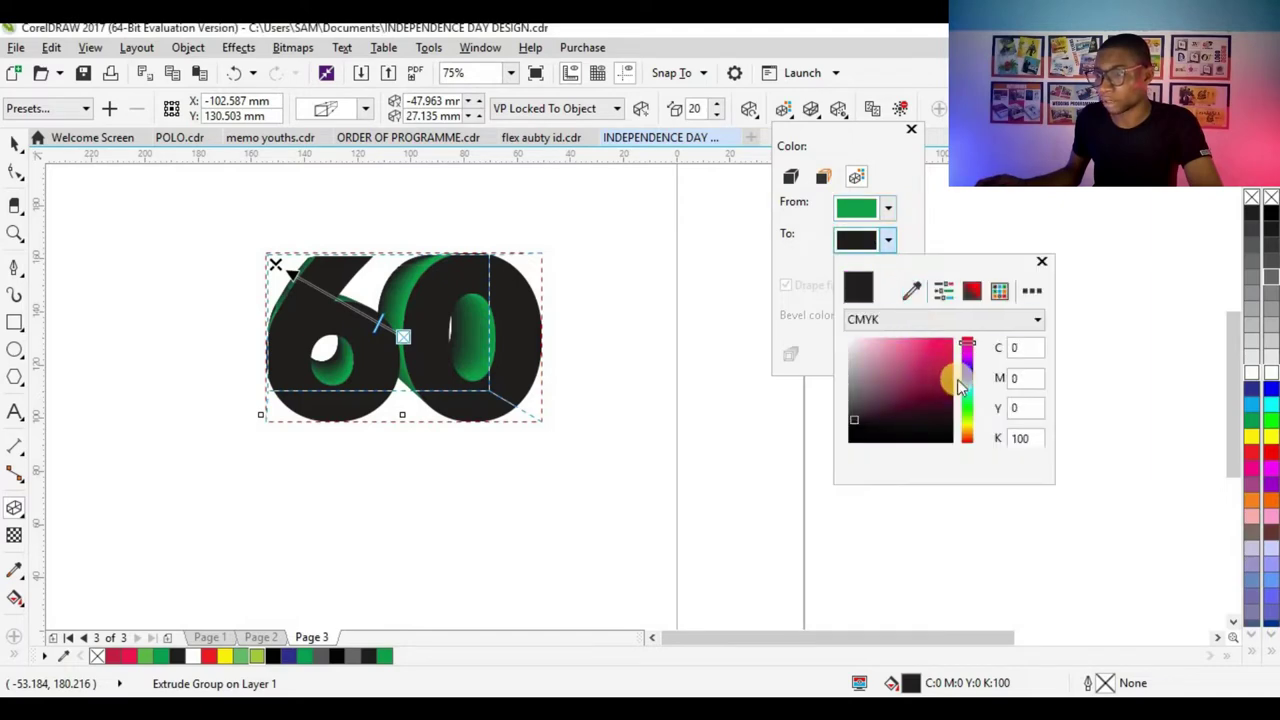
click(971, 414)
click(925, 365)
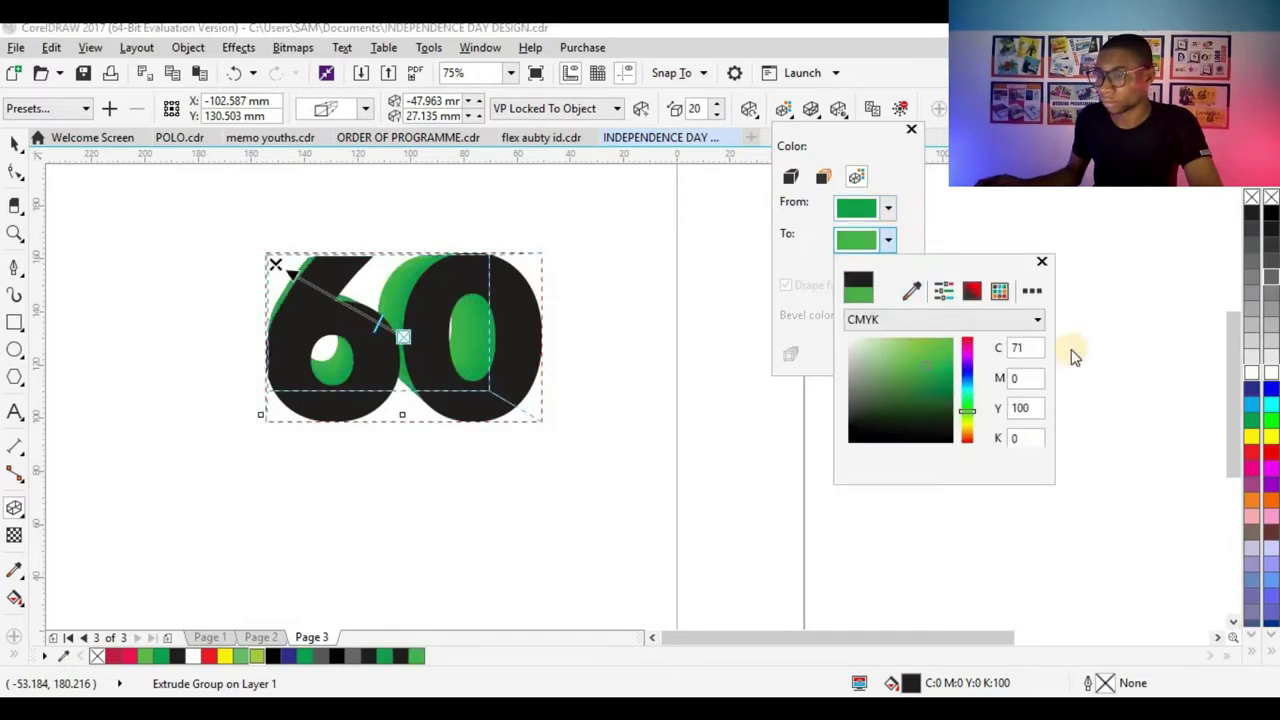
click(925, 237)
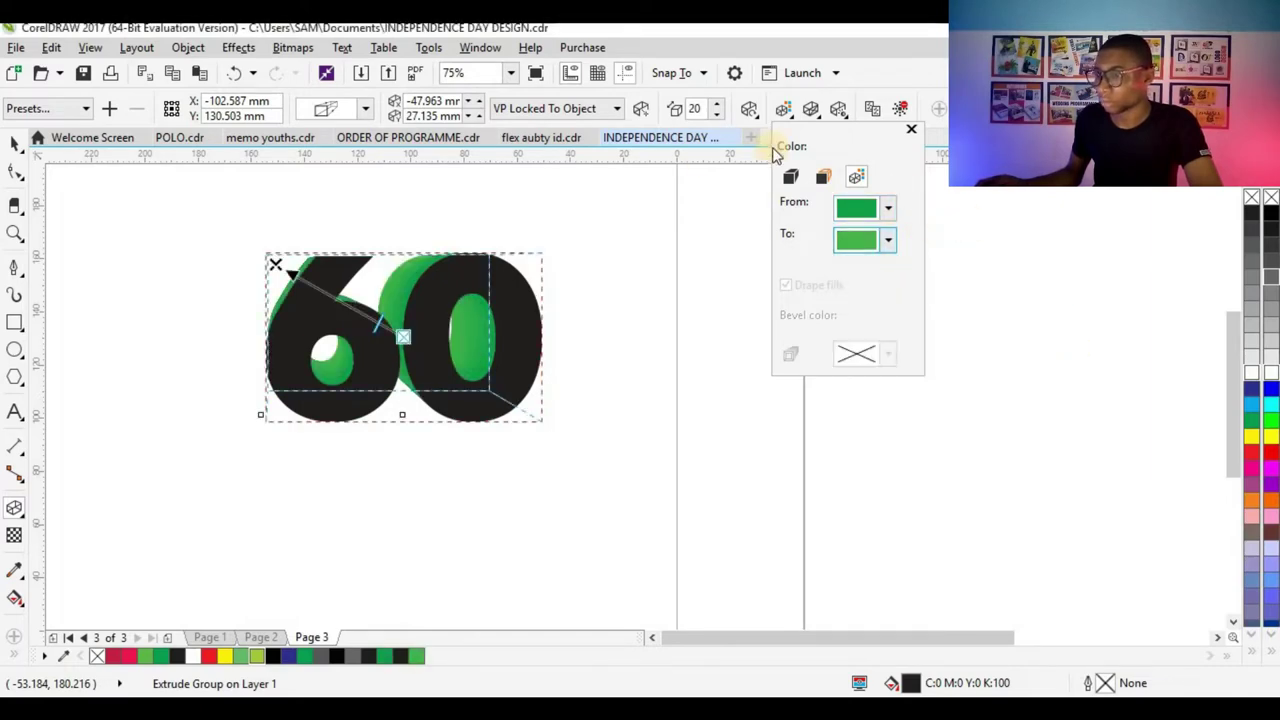
click(911, 129)
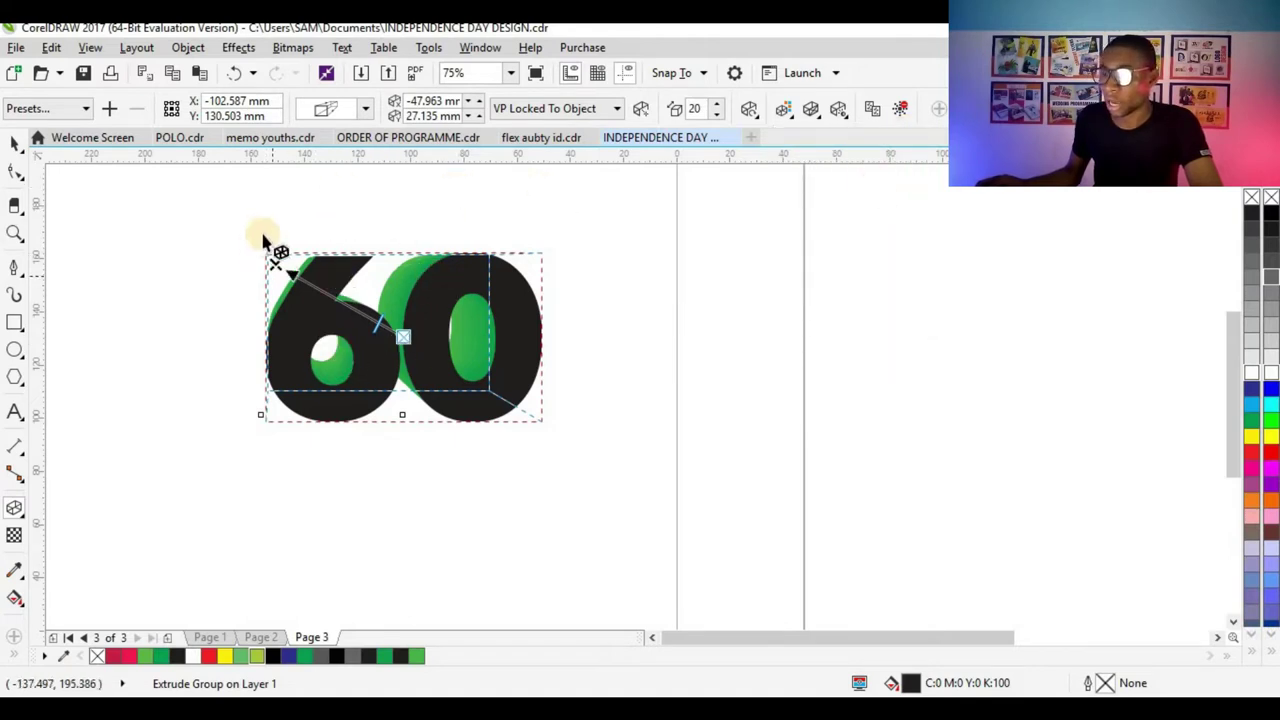
- Shift the extrusion's vanishing point slightly farther to the upper left, to about -51.5 mm, 27.3 mm
scroll(283, 285, up, 1)
mouse_move(268, 253)
mouse_down()
mouse_move(240, 241)
mouse_move(260, 214)
mouse_move(252, 245)
mouse_up()
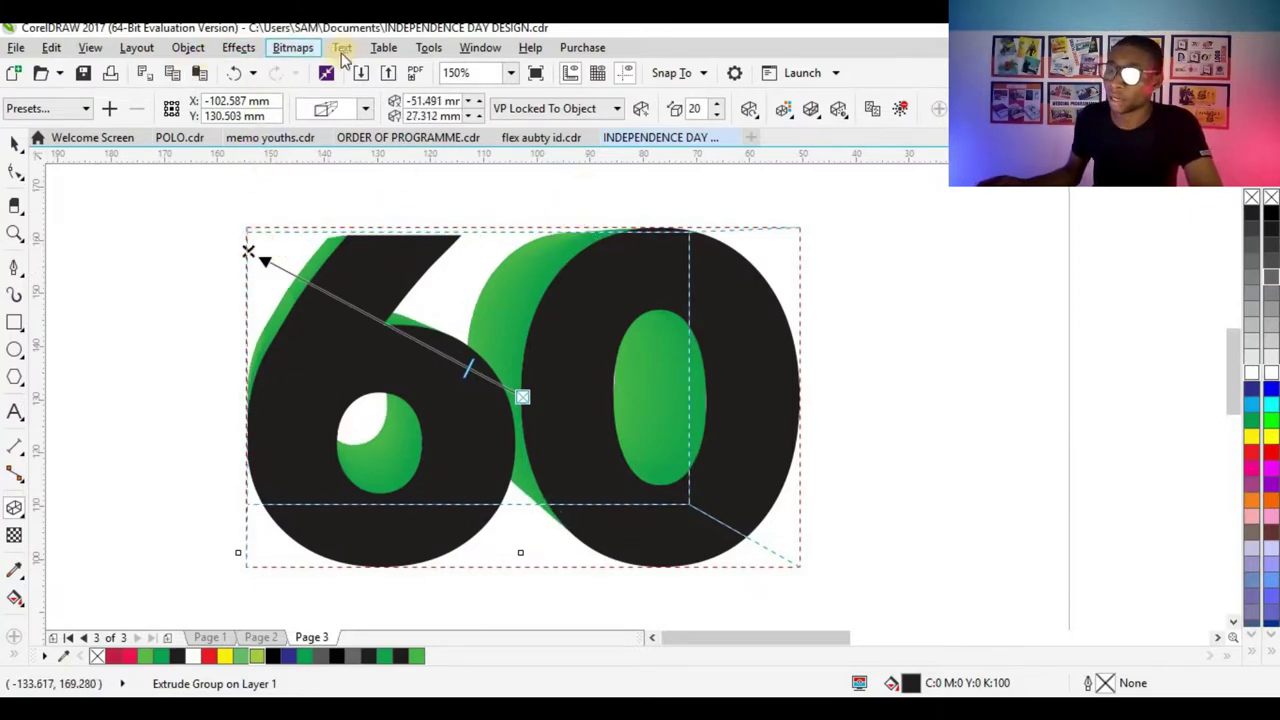
- Break the extrude group apart from the "60" text and ungroup the extrusion into its individual pieces
click(250, 50)
mouse_move(183, 56)
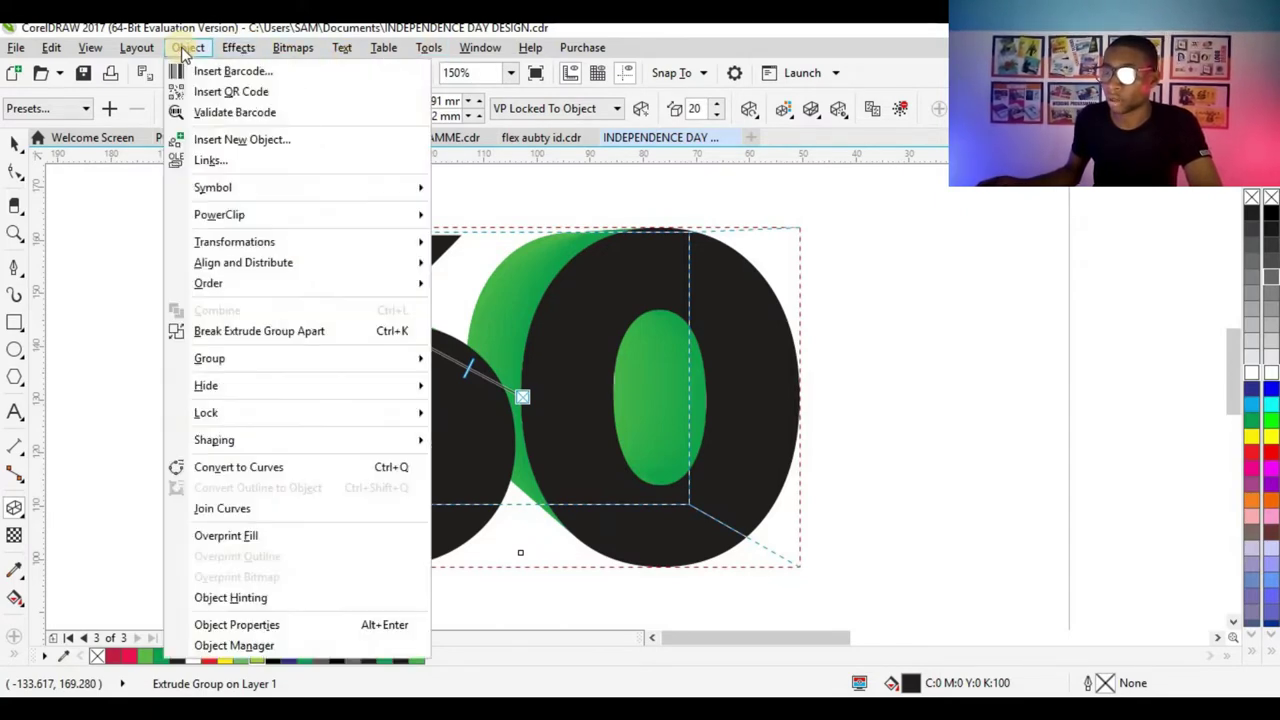
click(247, 333)
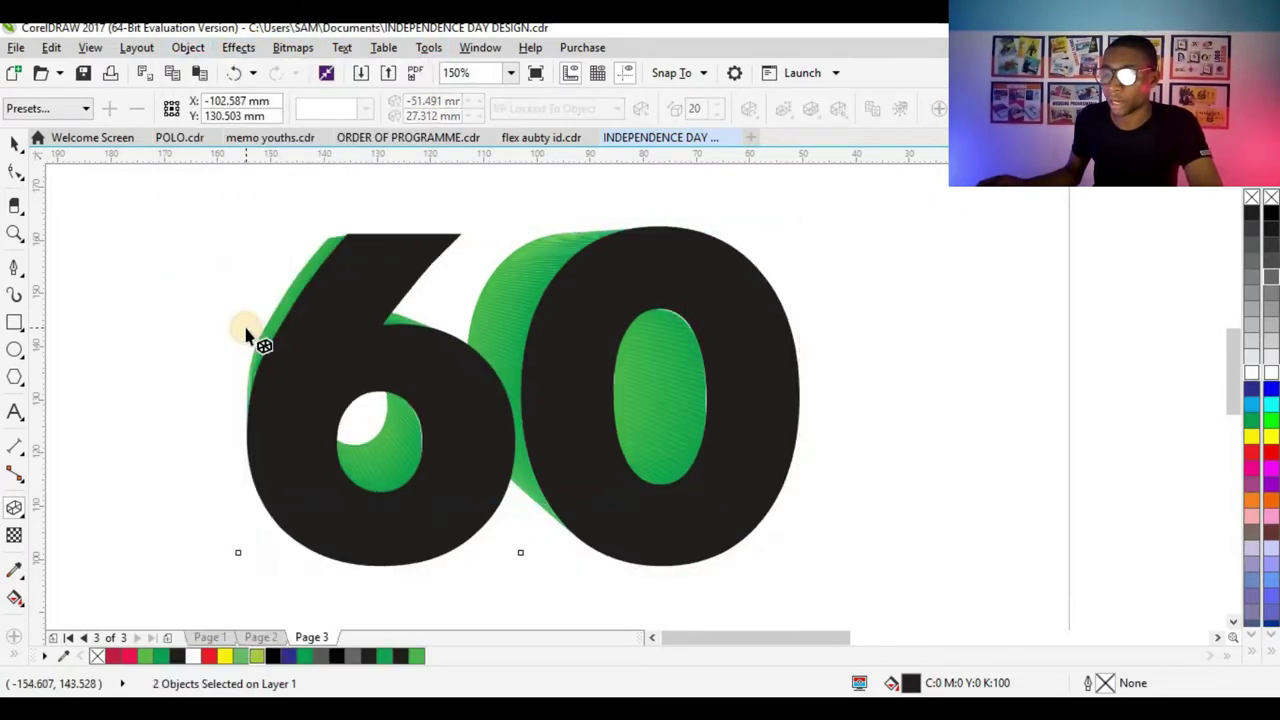
drag(152, 203, 314, 266)
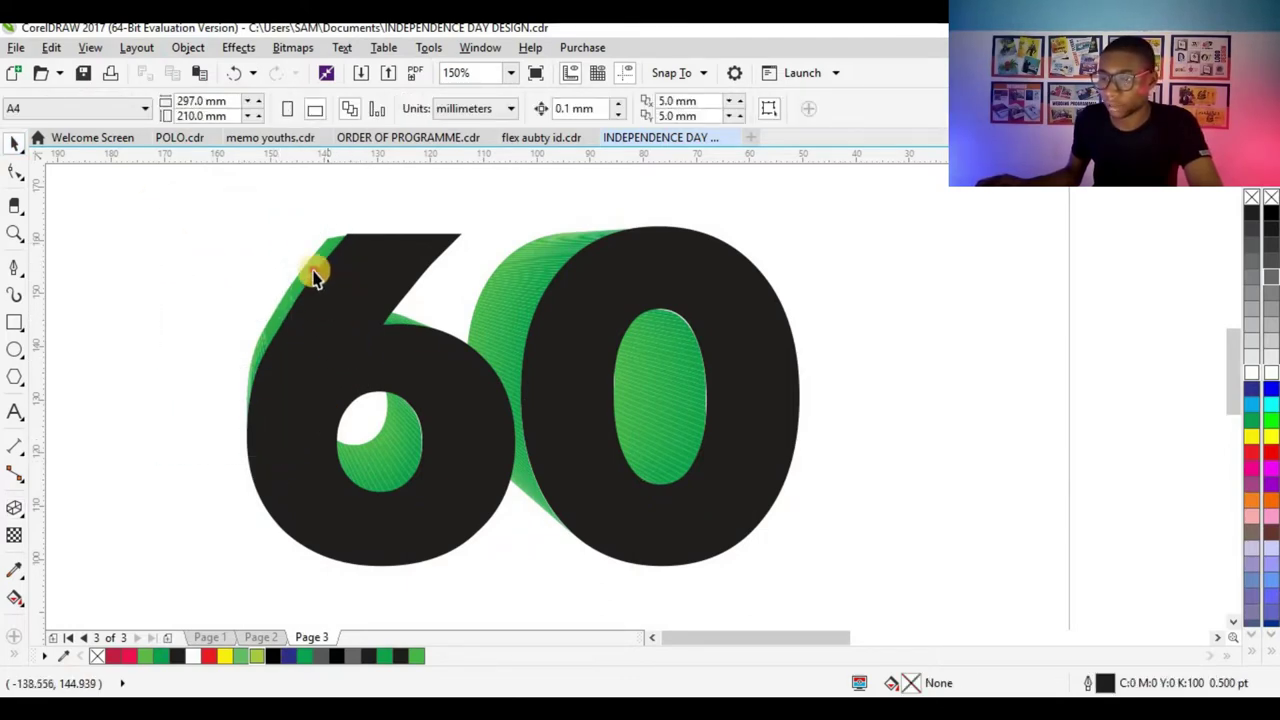
click(318, 264)
click(612, 108)
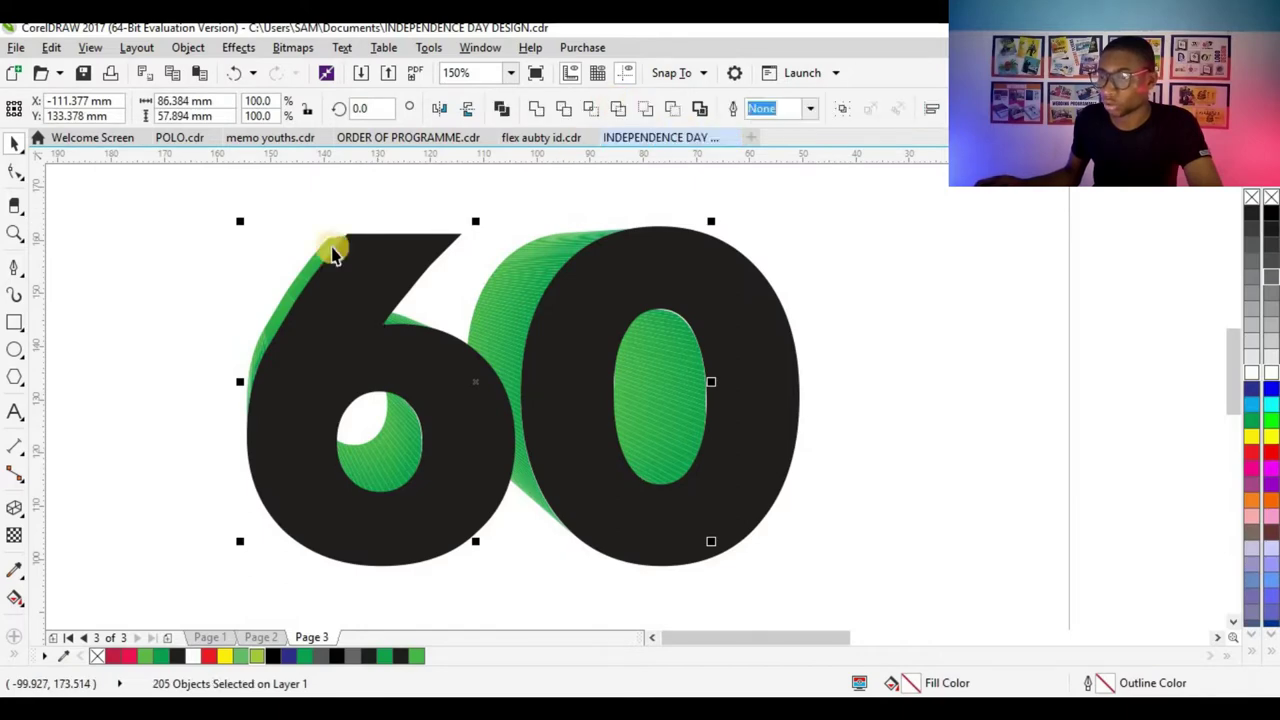
- Weld the extrusion pieces along the 6's outer side into one shape, and those inside its counter into another
drag(190, 181, 366, 430)
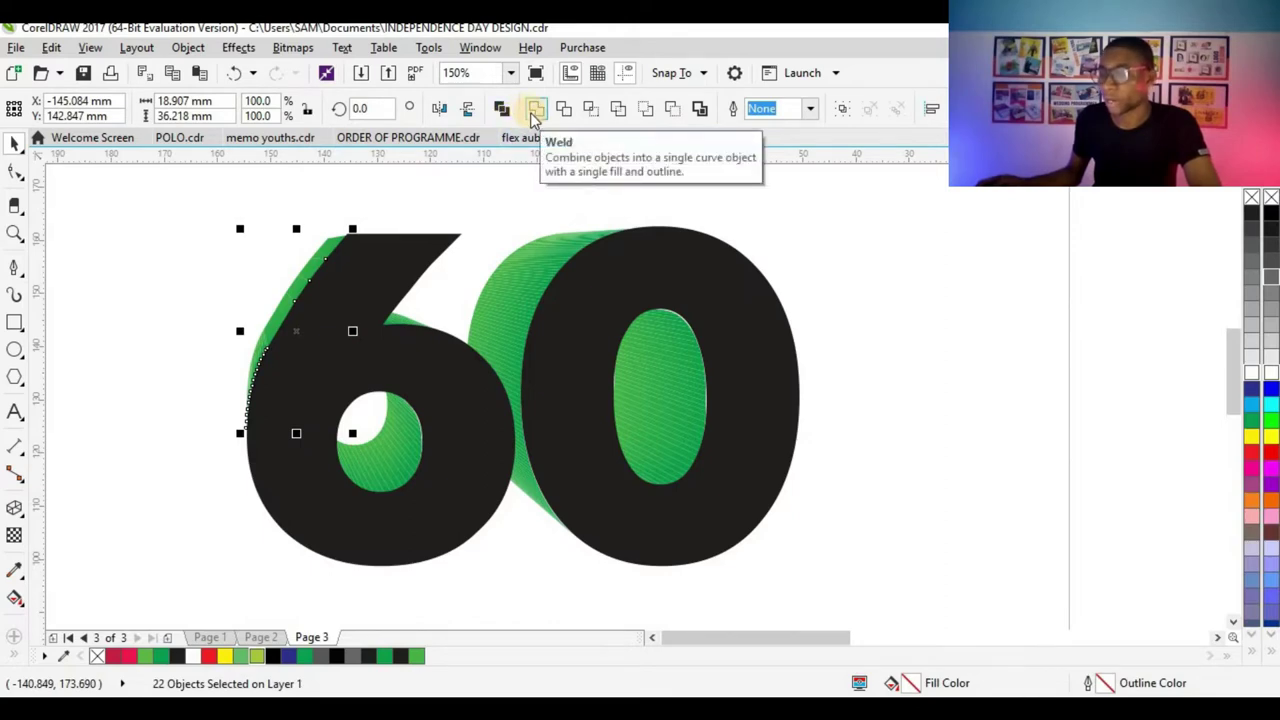
click(535, 115)
click(278, 593)
drag(278, 593, 452, 364)
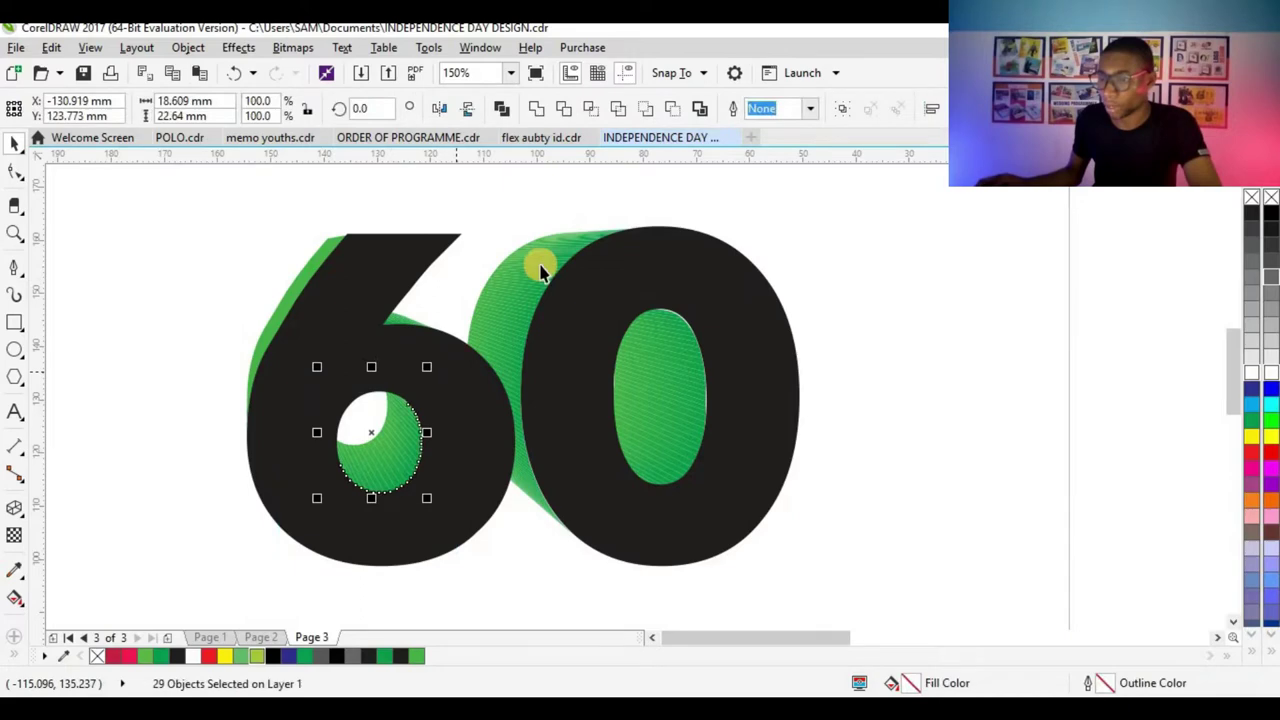
click(540, 112)
- Delete the leftover green extrusion sliver above the bowl of the 6
click(461, 238)
drag(457, 280, 354, 344)
key(Delete)
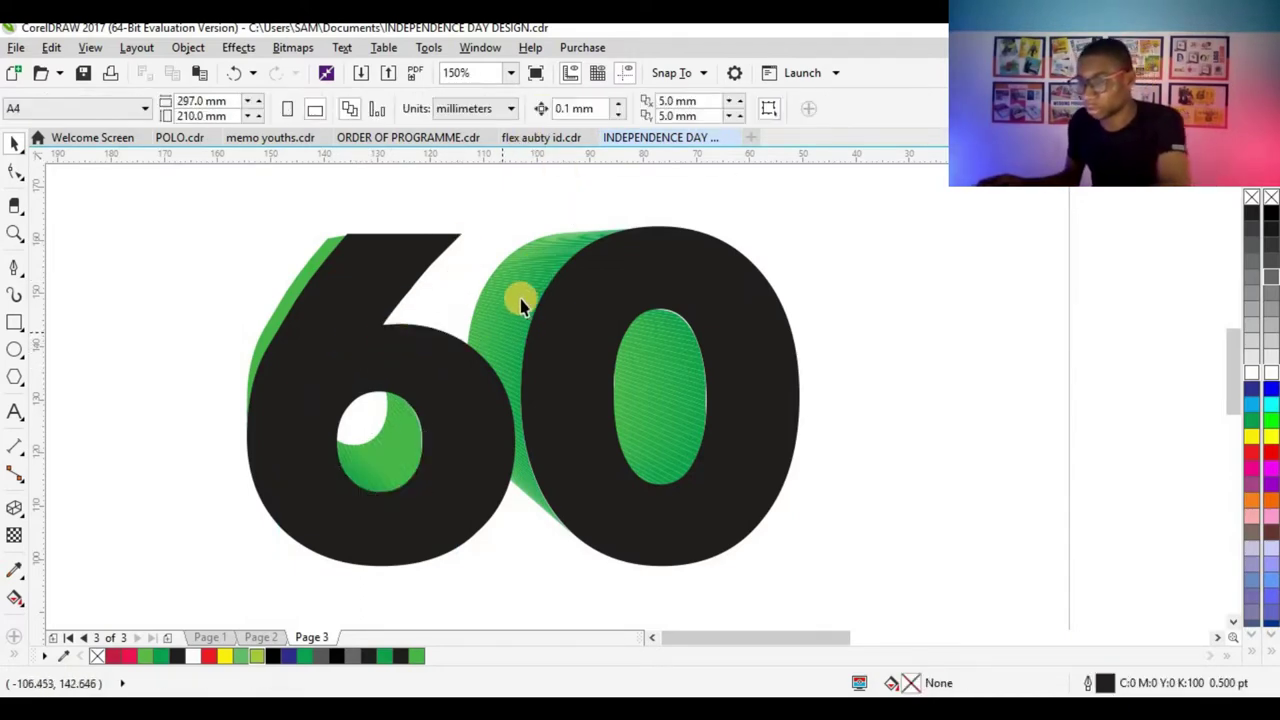
- Weld the extrusion pieces inside the 0's counter into one shape, and those along its outer side into another
drag(909, 274, 543, 600)
click(536, 108)
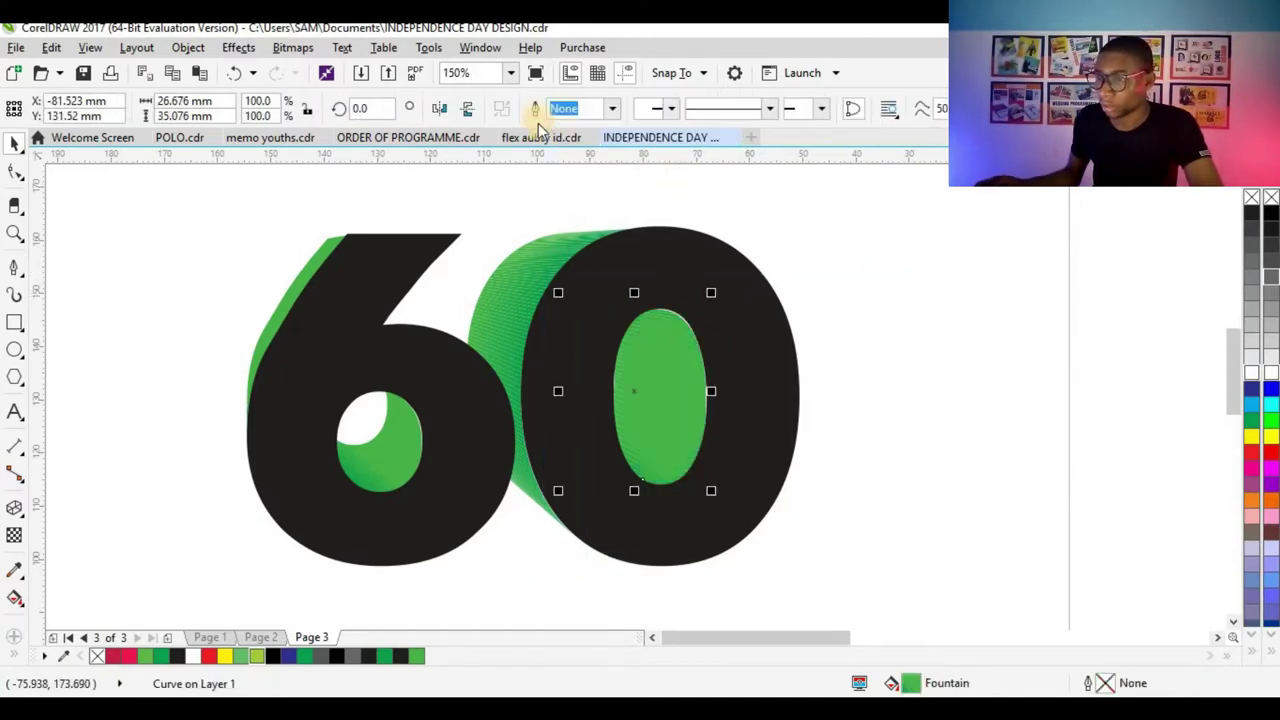
drag(417, 194, 662, 577)
click(545, 114)
click(861, 257)
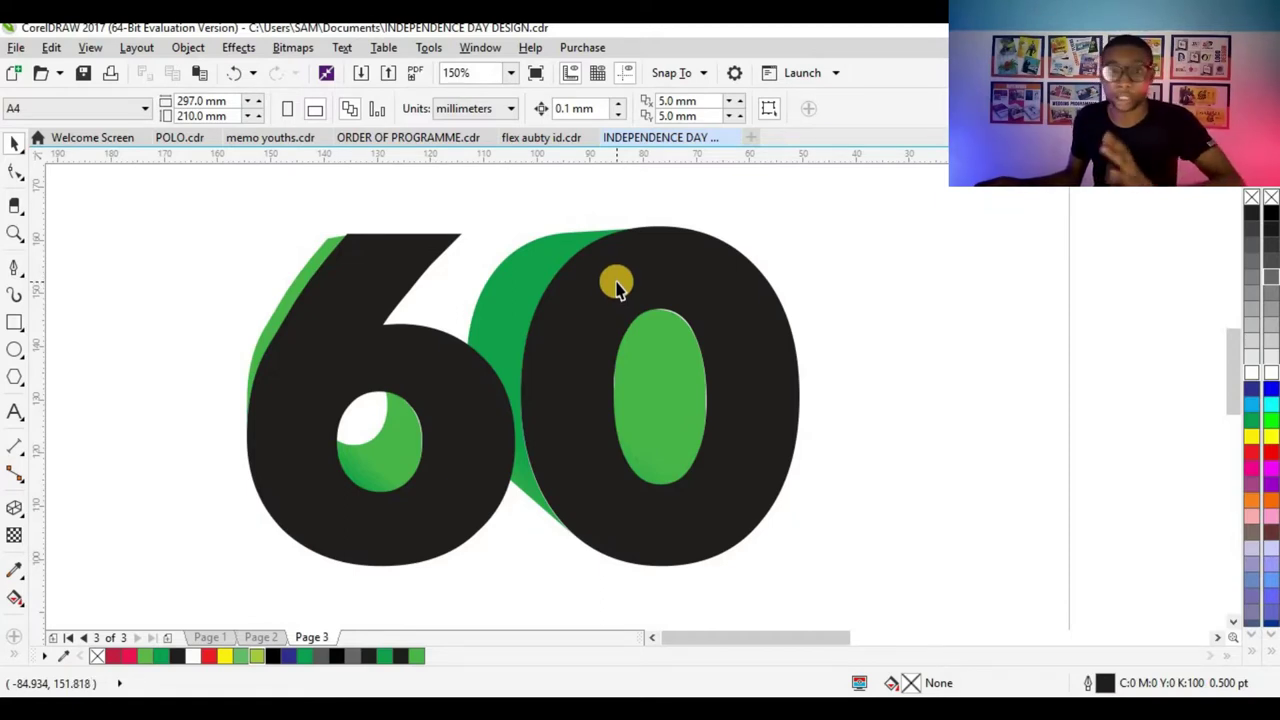
- Try moving the four welded green extrusion shapes together to the left of the "60" text
click(679, 363)
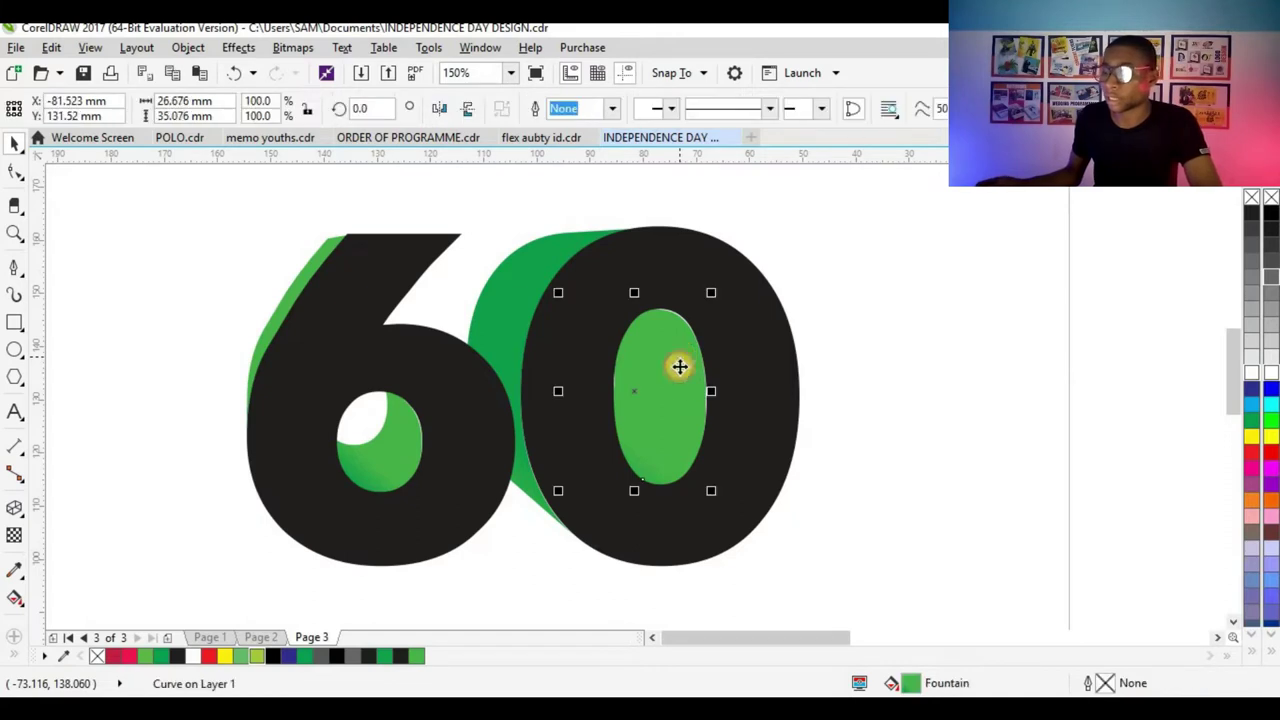
click(836, 256)
click(729, 320)
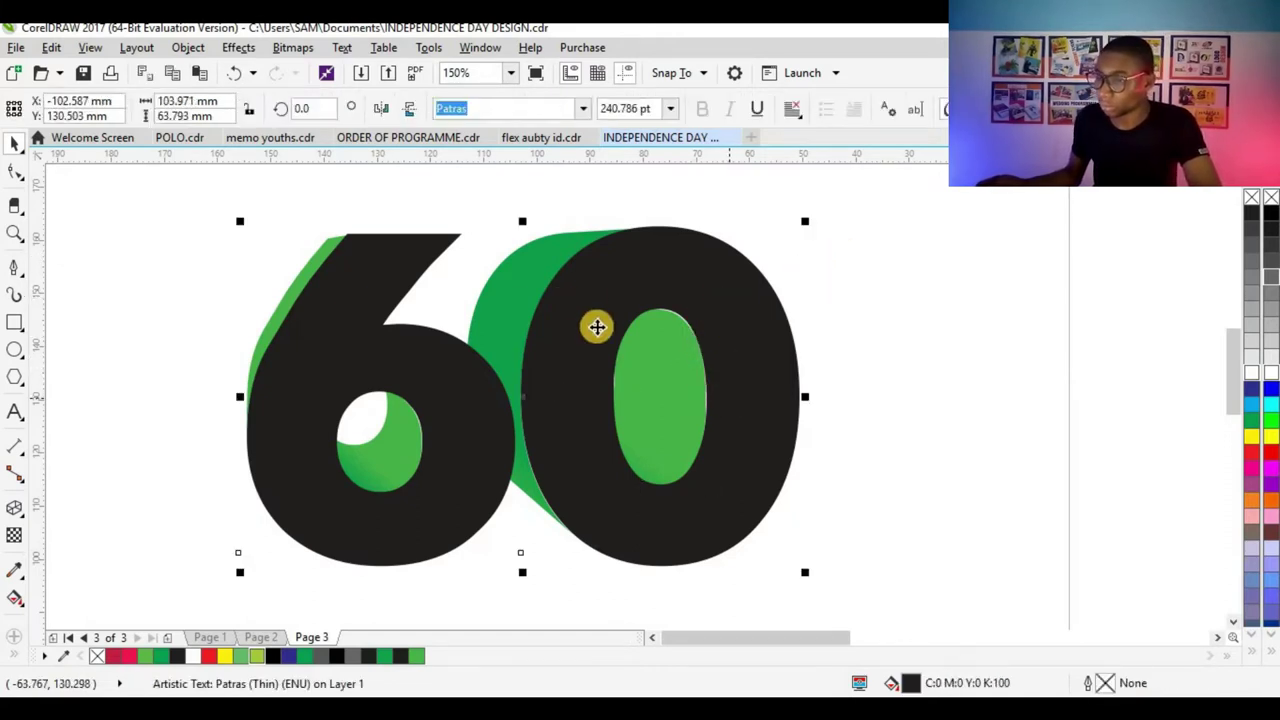
click(545, 260)
shift+click(657, 360)
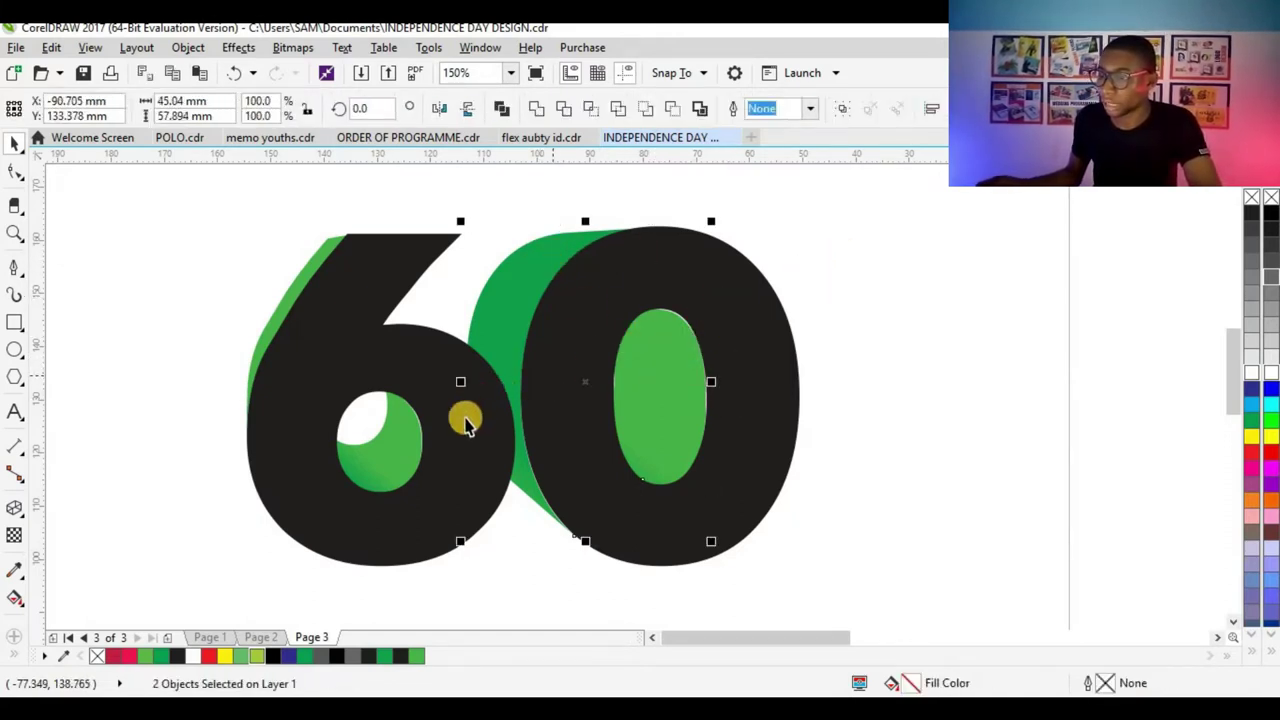
shift+click(409, 443)
shift+click(308, 262)
drag(308, 276, 192, 259)
key(ctrl+z)
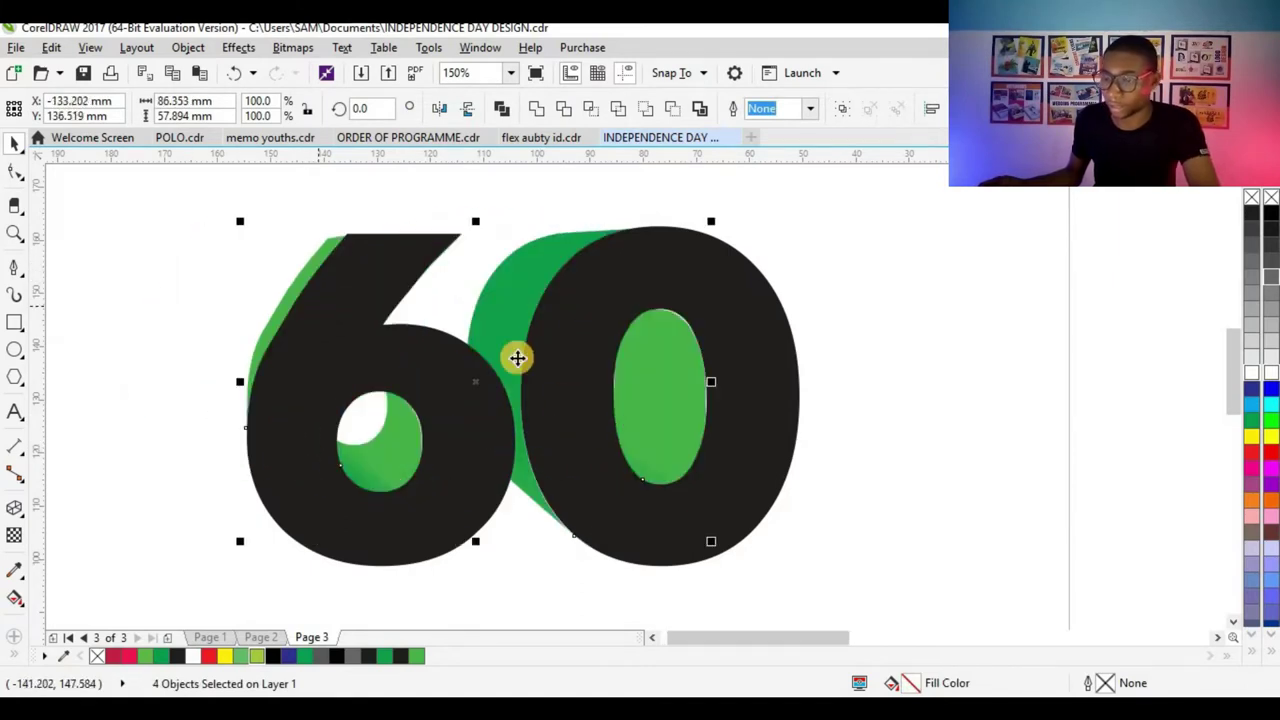
- Try skewing all four green extrusion shapes slightly to the left at their lower edge
click(506, 315)
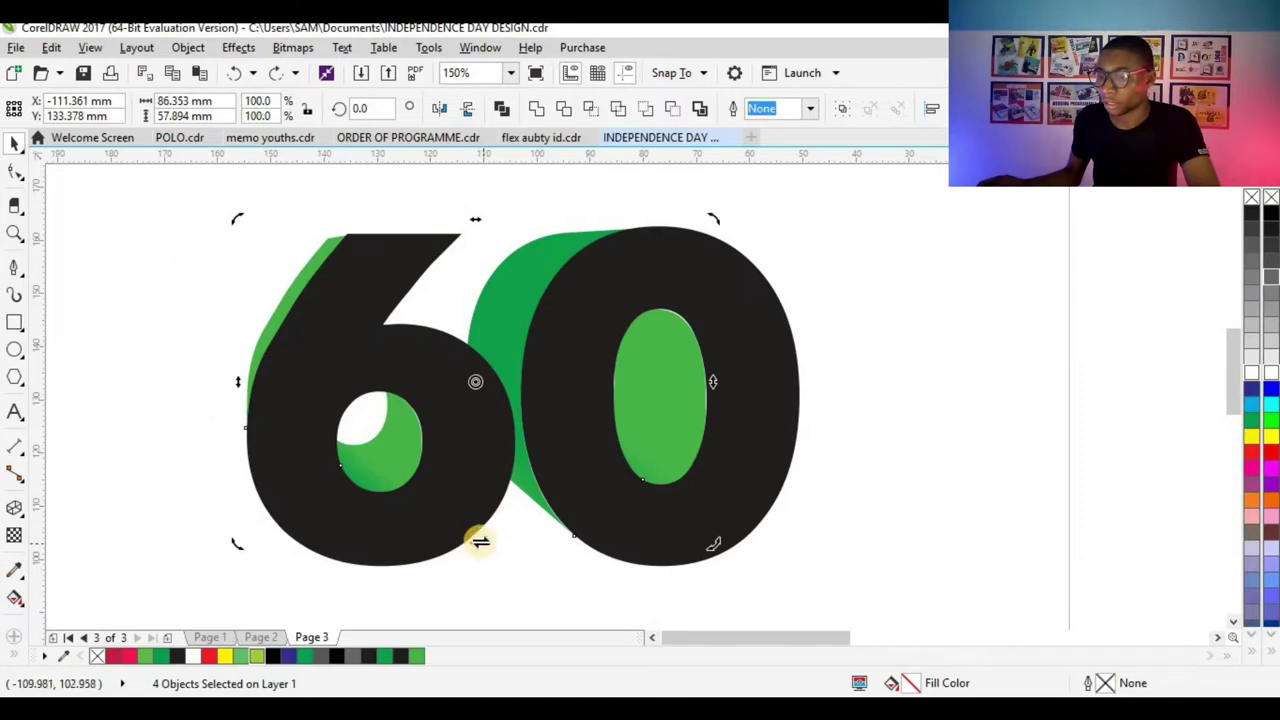
mouse_move(478, 541)
mouse_down()
mouse_move(442, 541)
mouse_move(463, 542)
mouse_up()
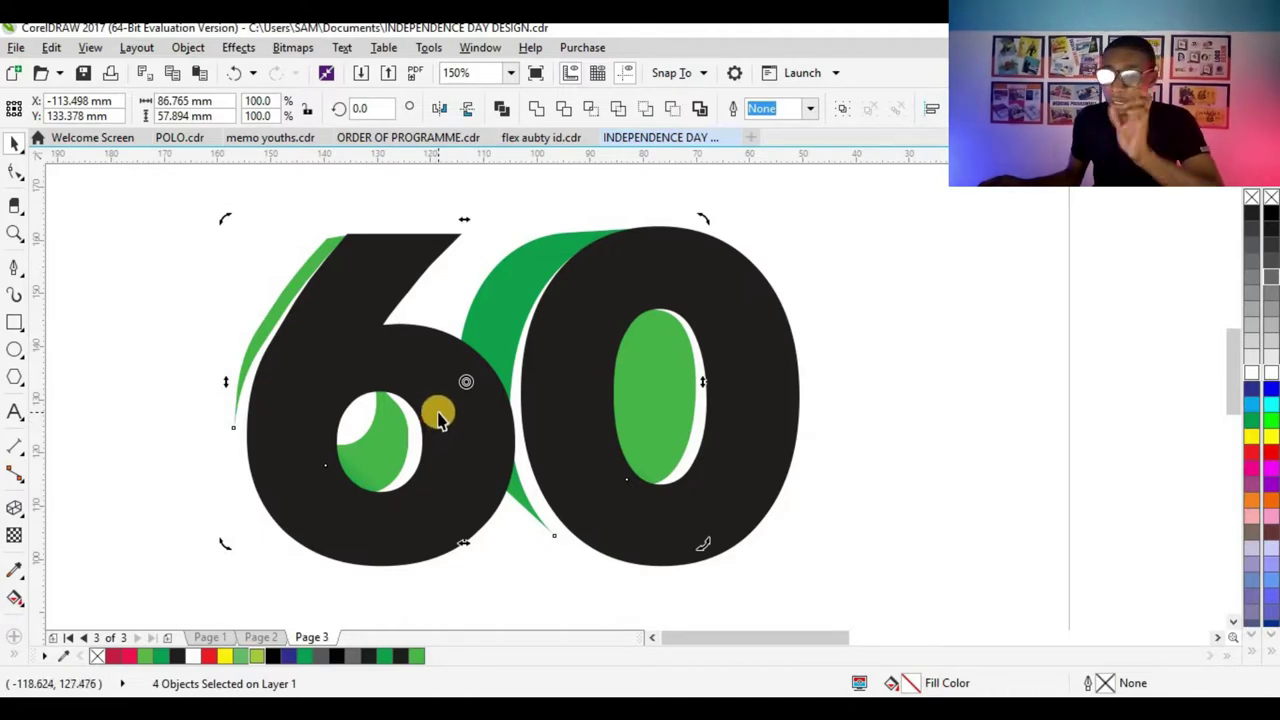
key(ctrl+z)
click(809, 283)
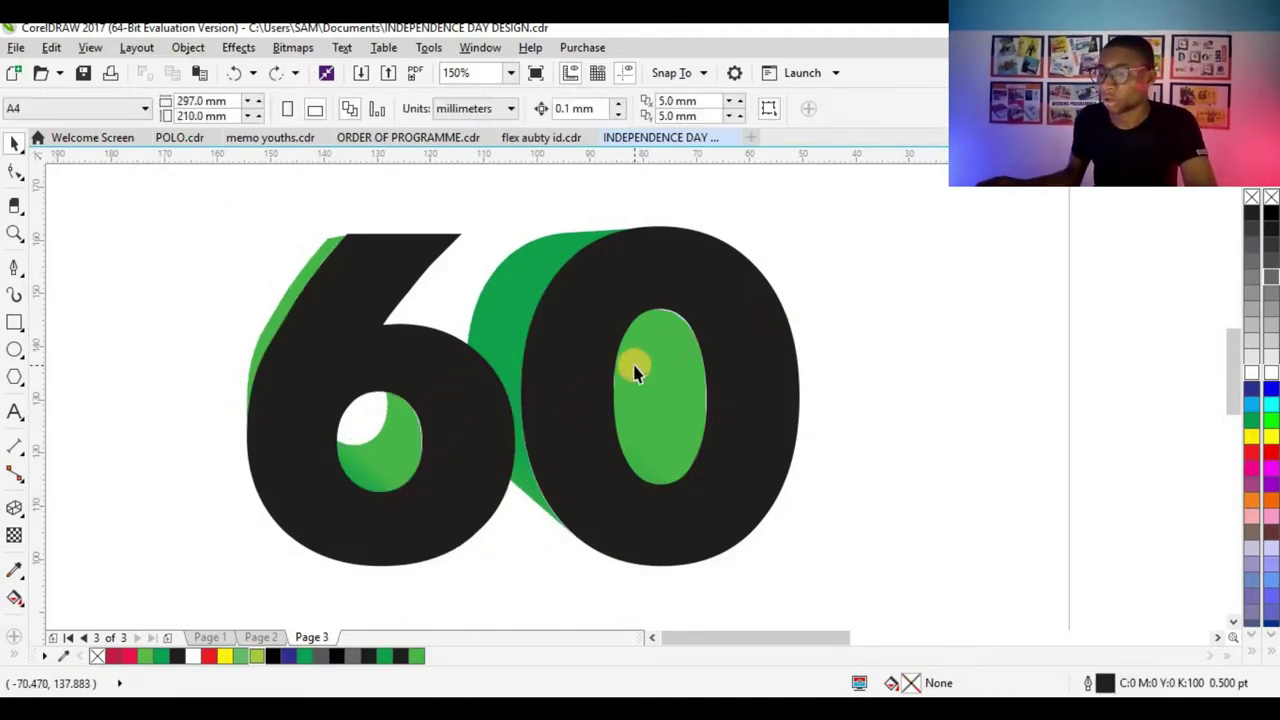
- Skew only the outer side shapes of the 6 and 0 slightly to the left at their lower edge to open white gaps
click(540, 262)
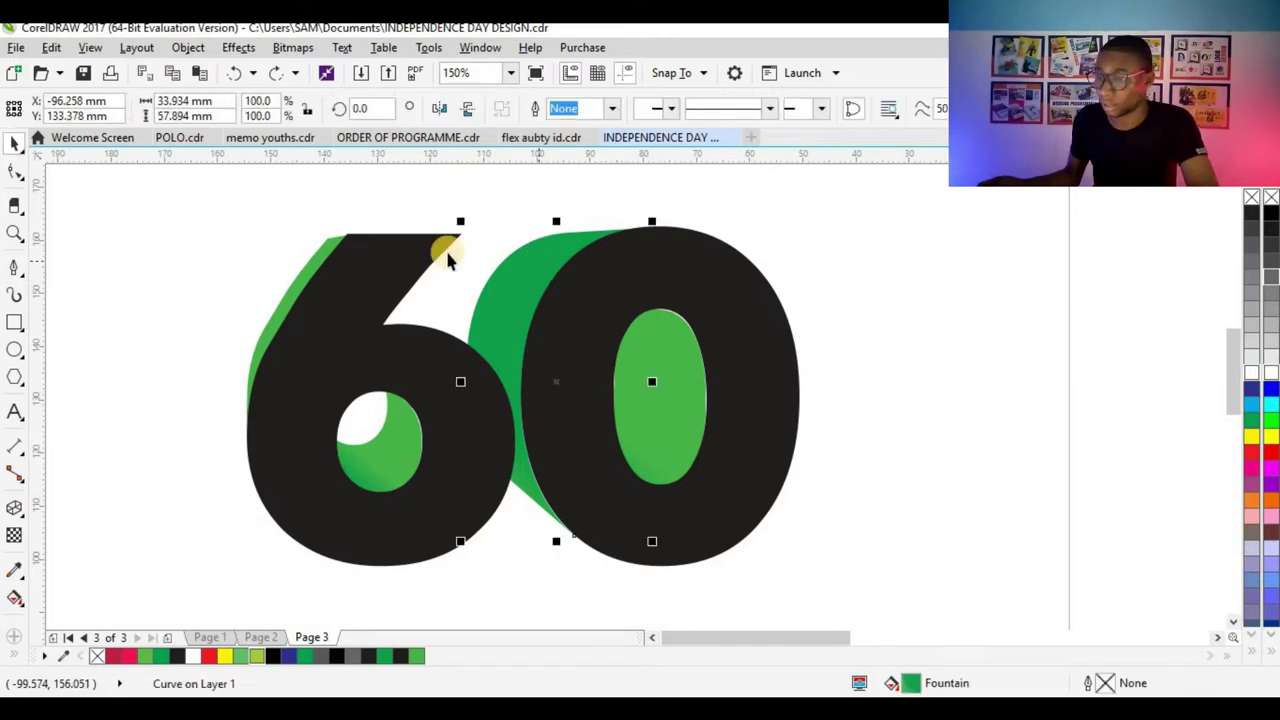
shift+click(405, 456)
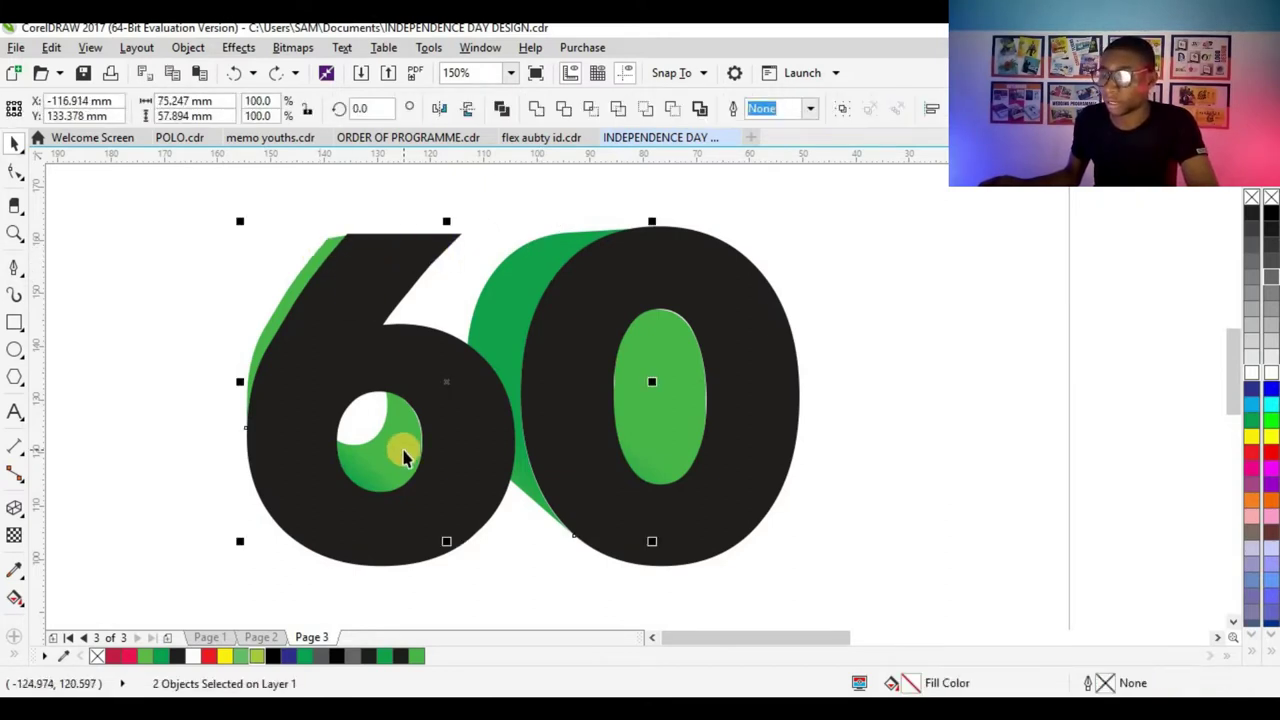
click(518, 323)
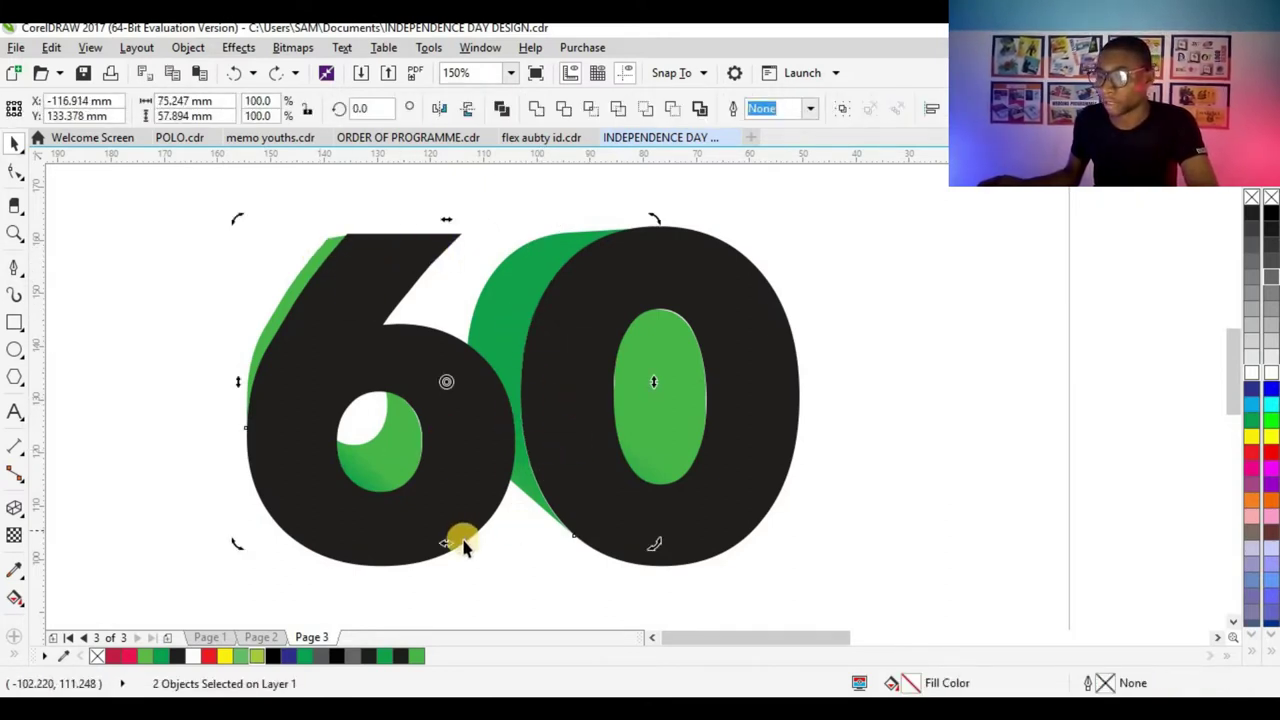
drag(452, 543, 423, 545)
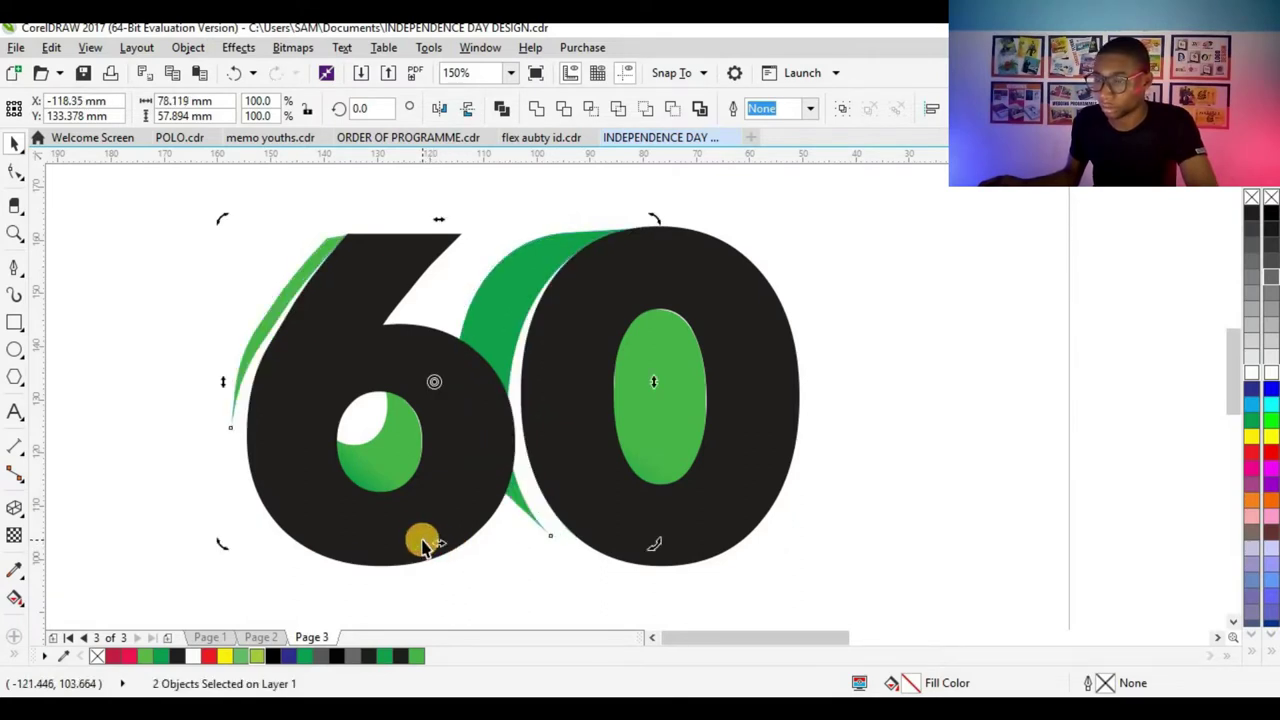
click(850, 245)
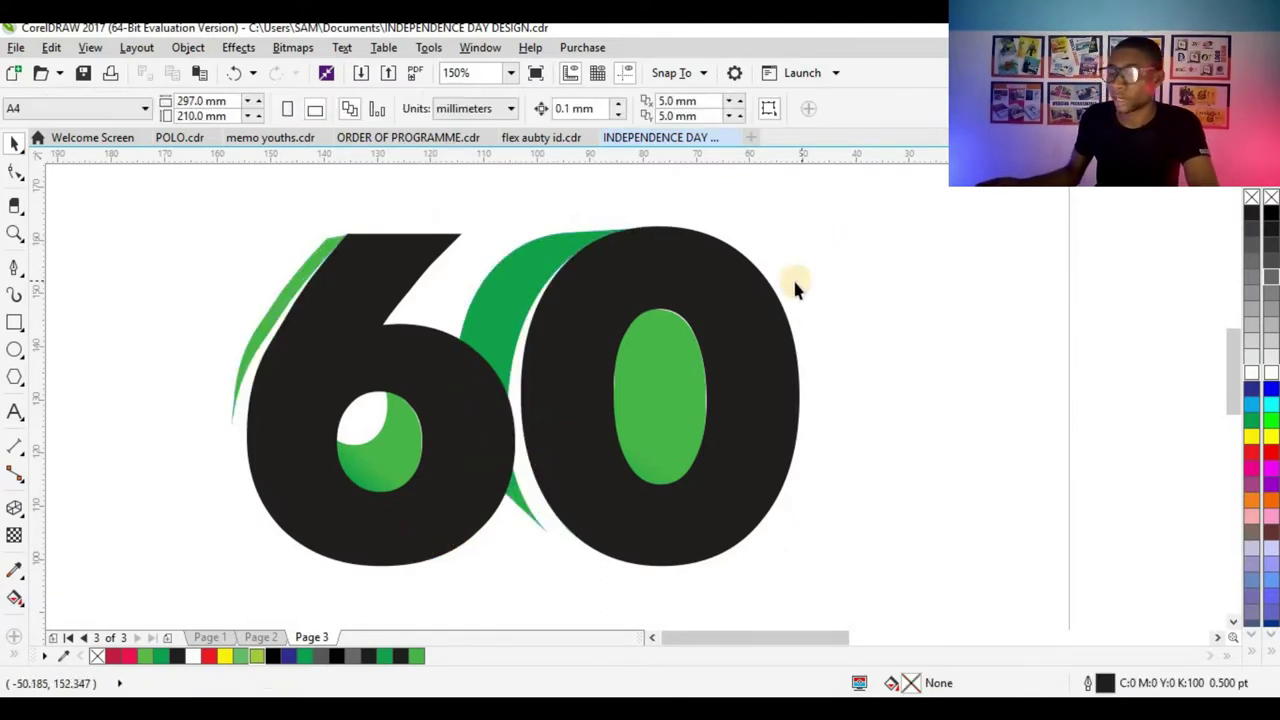
- Break the "60" text apart into a separate 6 and 0
click(674, 266)
drag(741, 399, 711, 391)
key(ctrl+z)
click(728, 330)
click(674, 371)
click(717, 351)
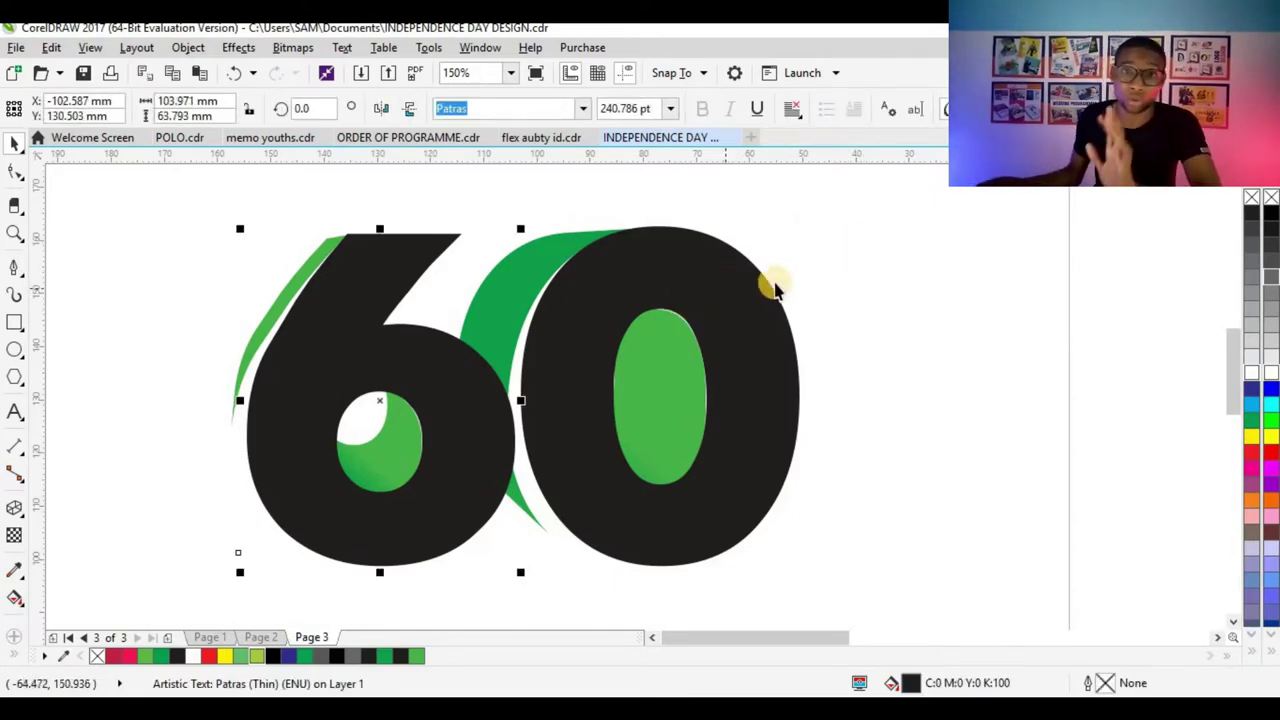
click(737, 289)
click(529, 314)
click(412, 353)
click(351, 354)
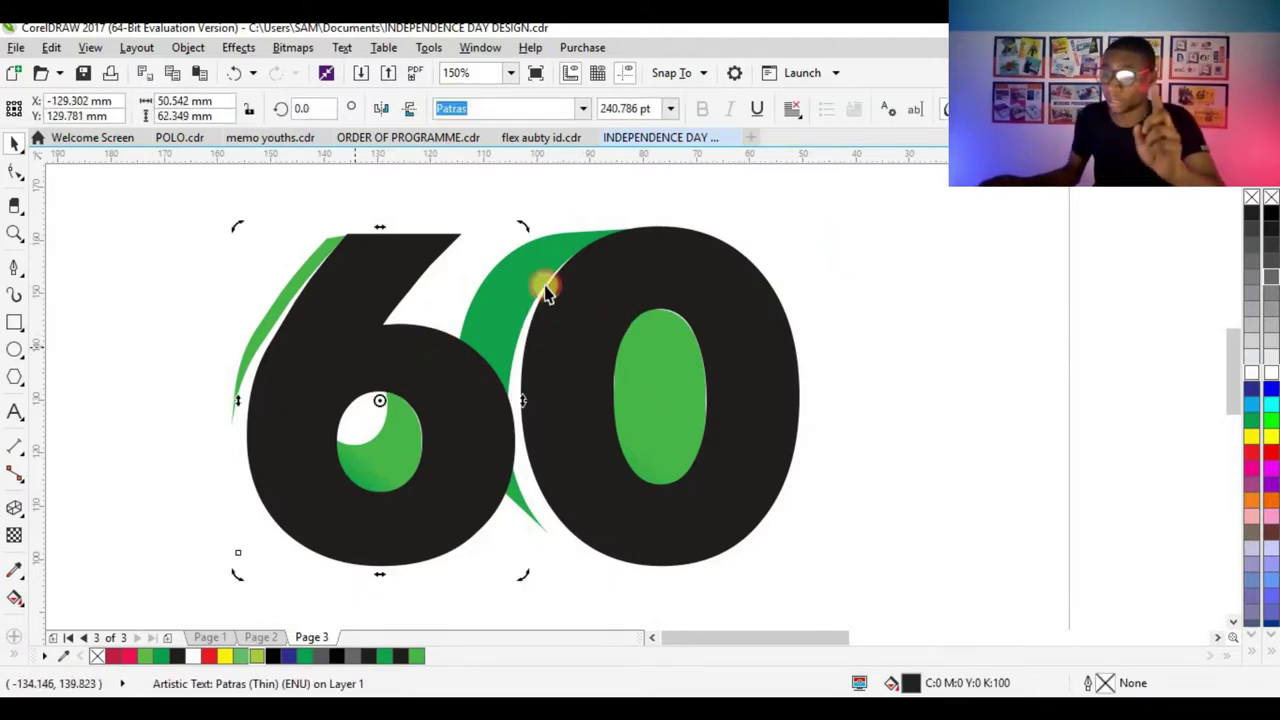
click(640, 278)
click(831, 240)
click(722, 292)
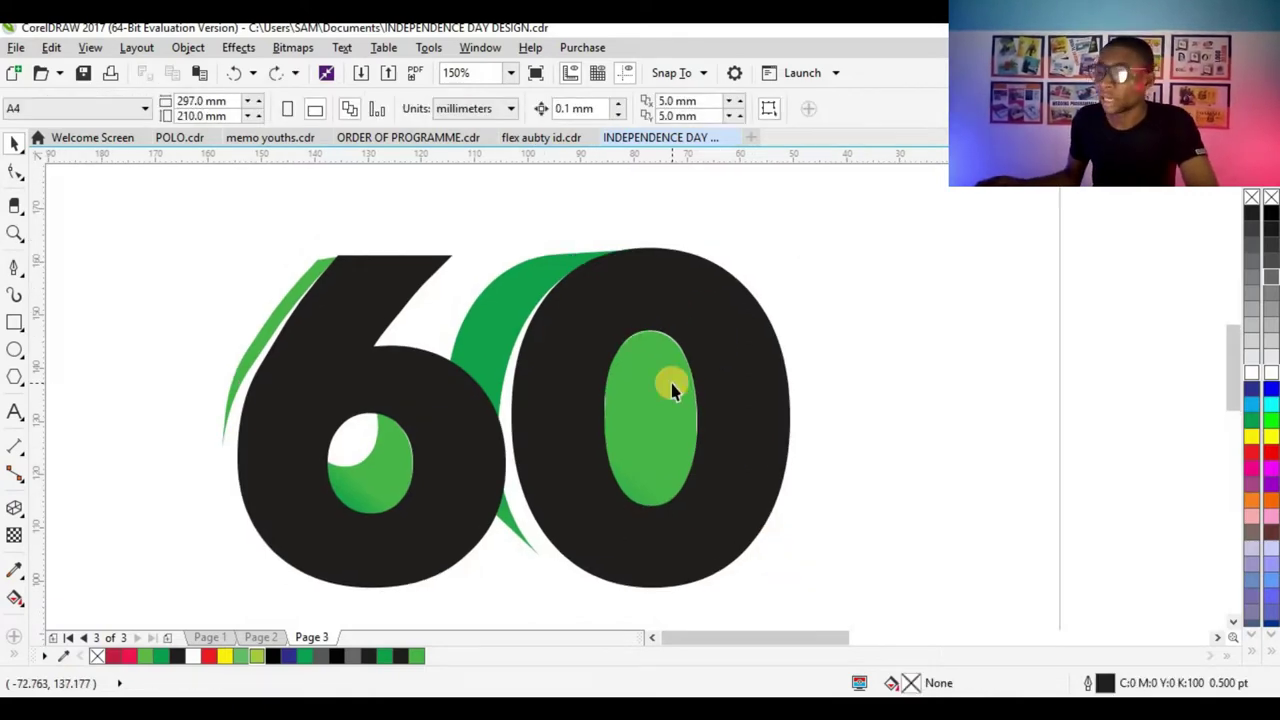
- Try trimming the green oval inside the 0 with a duplicate offset to its upper left
click(672, 382)
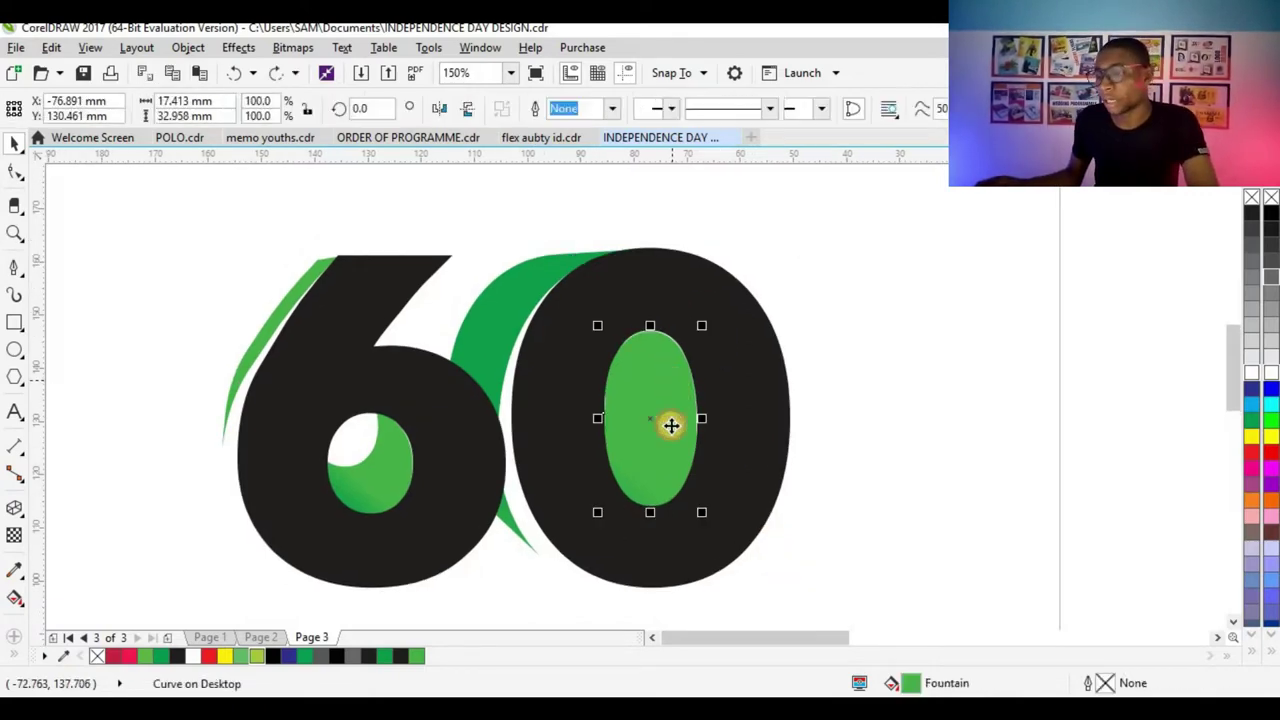
drag(674, 457, 642, 395)
shift+click(682, 449)
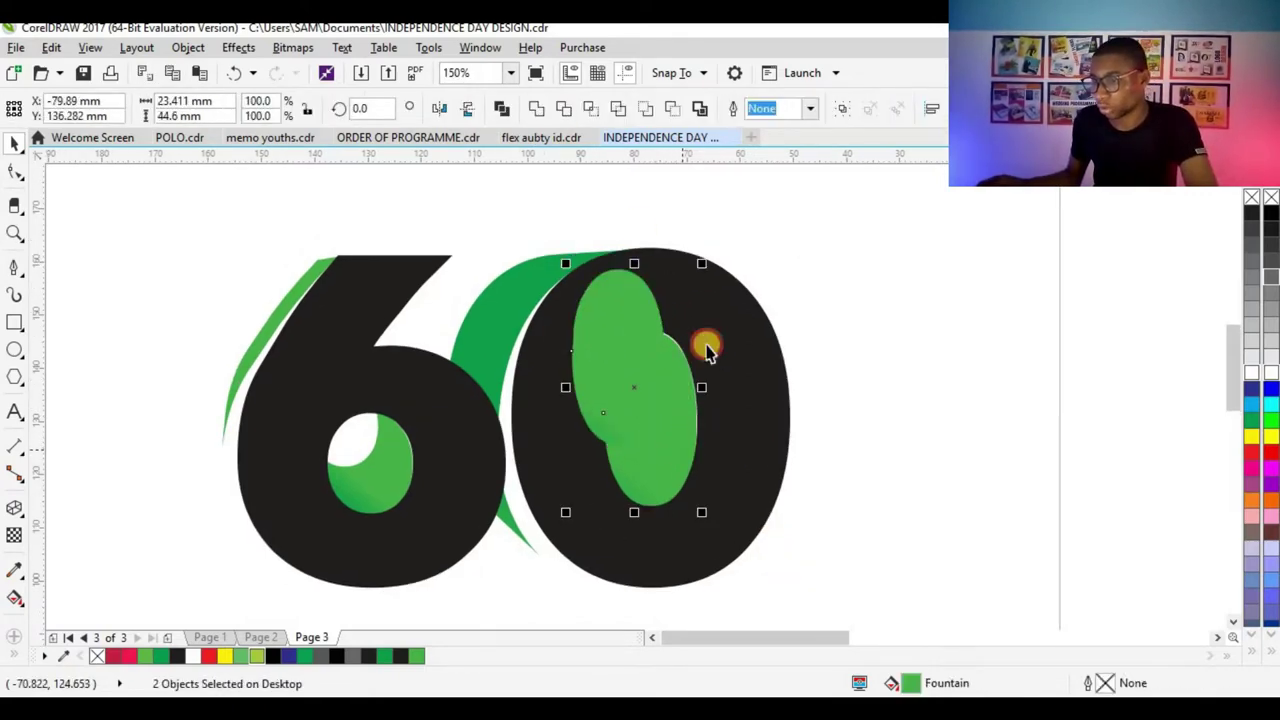
click(569, 112)
click(881, 295)
drag(631, 366, 798, 340)
key(ctrl+z)
key(ctrl+z)
key(ctrl+z)
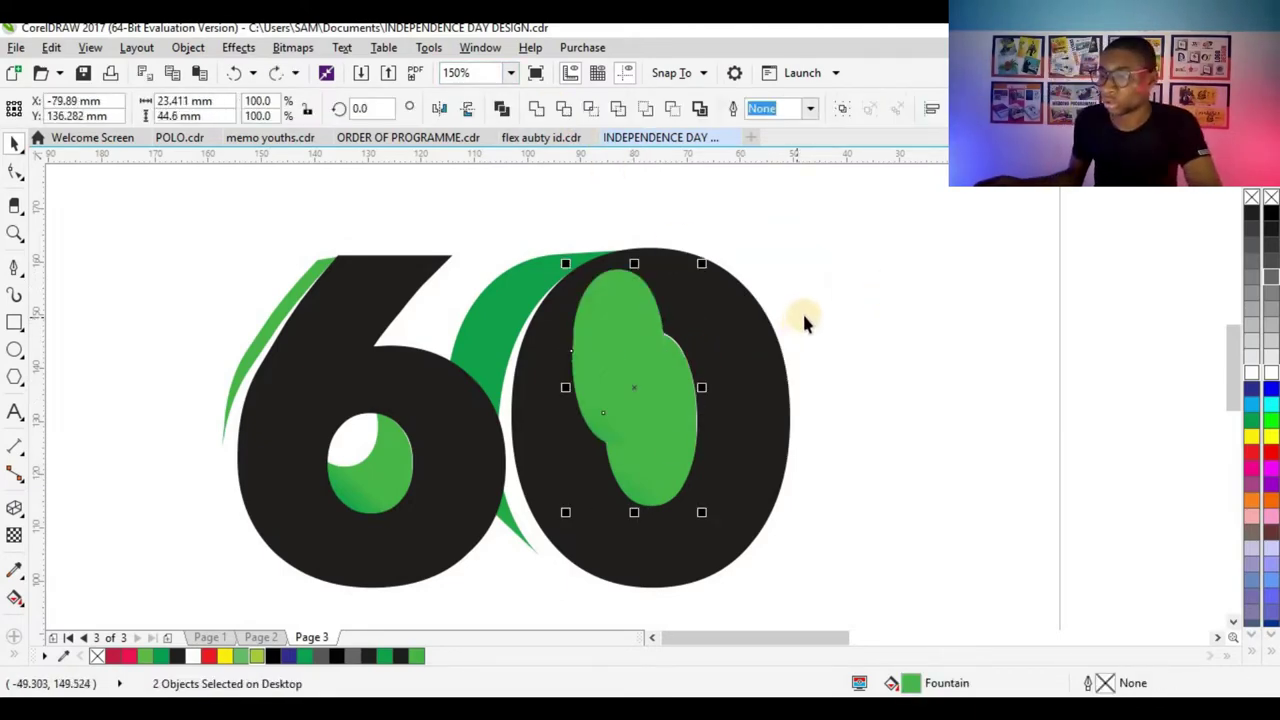
- Cut the 0's inner green oval to a crescent by trimming it with an upper-left offset duplicate, and delete the duplicate
mouse_move(653, 447)
mouse_down()
mouse_move(711, 371)
mouse_move(637, 454)
mouse_up()
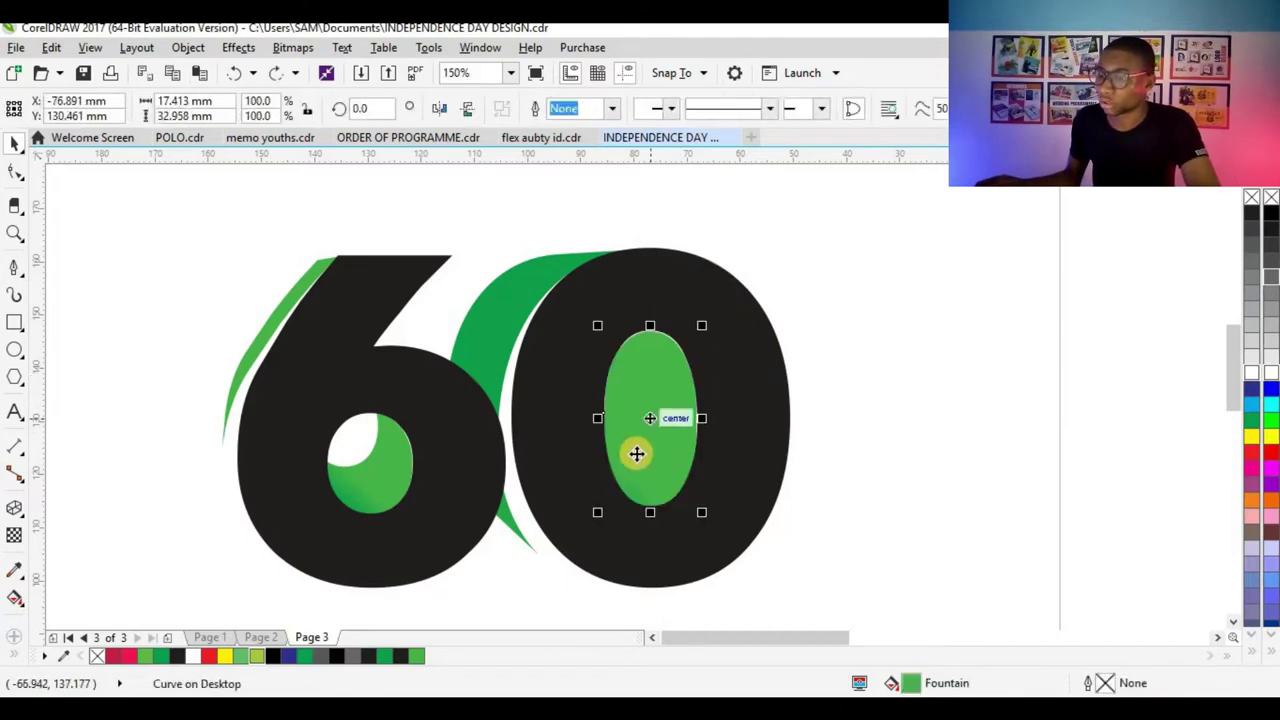
drag(647, 405, 637, 390)
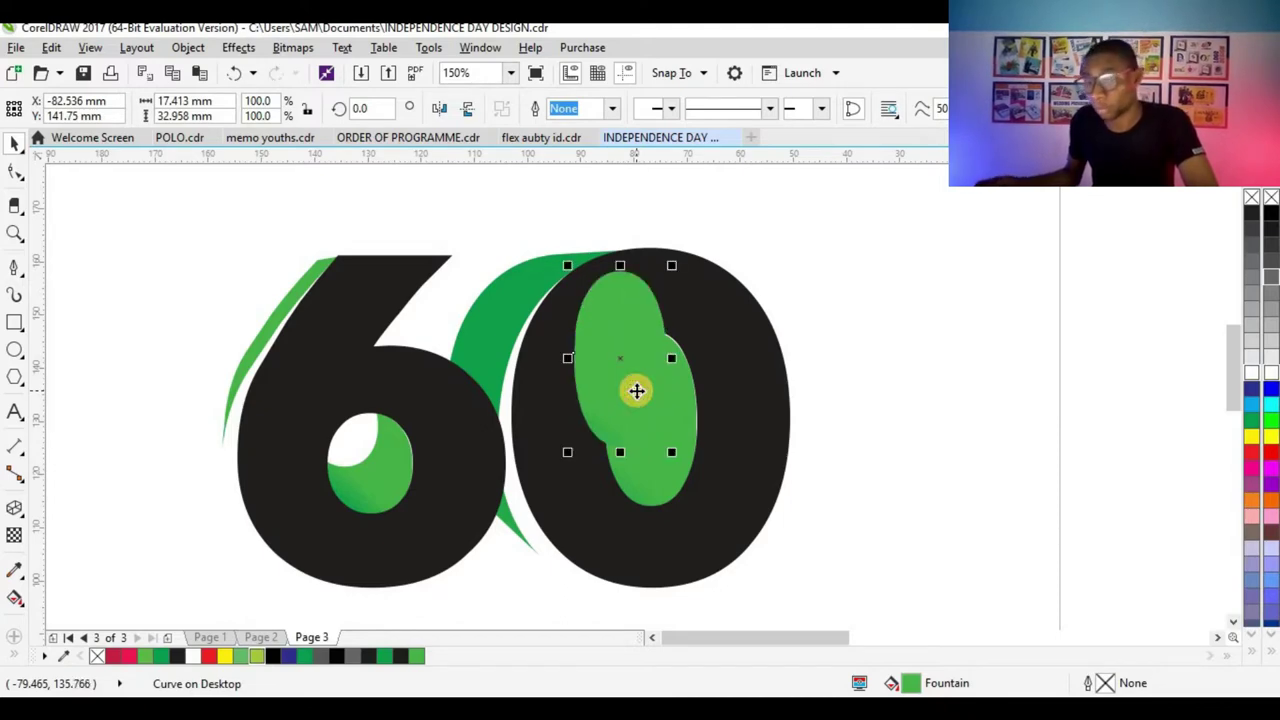
shift+click(687, 427)
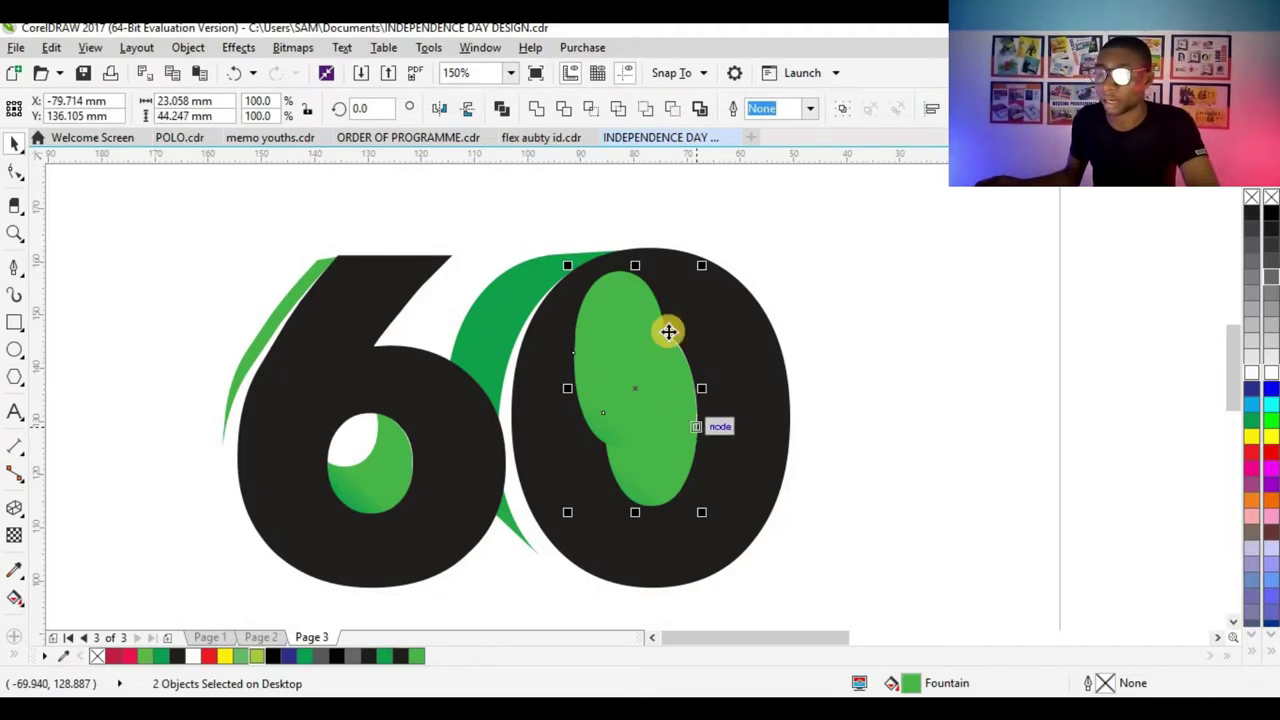
click(563, 108)
click(683, 351)
drag(683, 351, 913, 348)
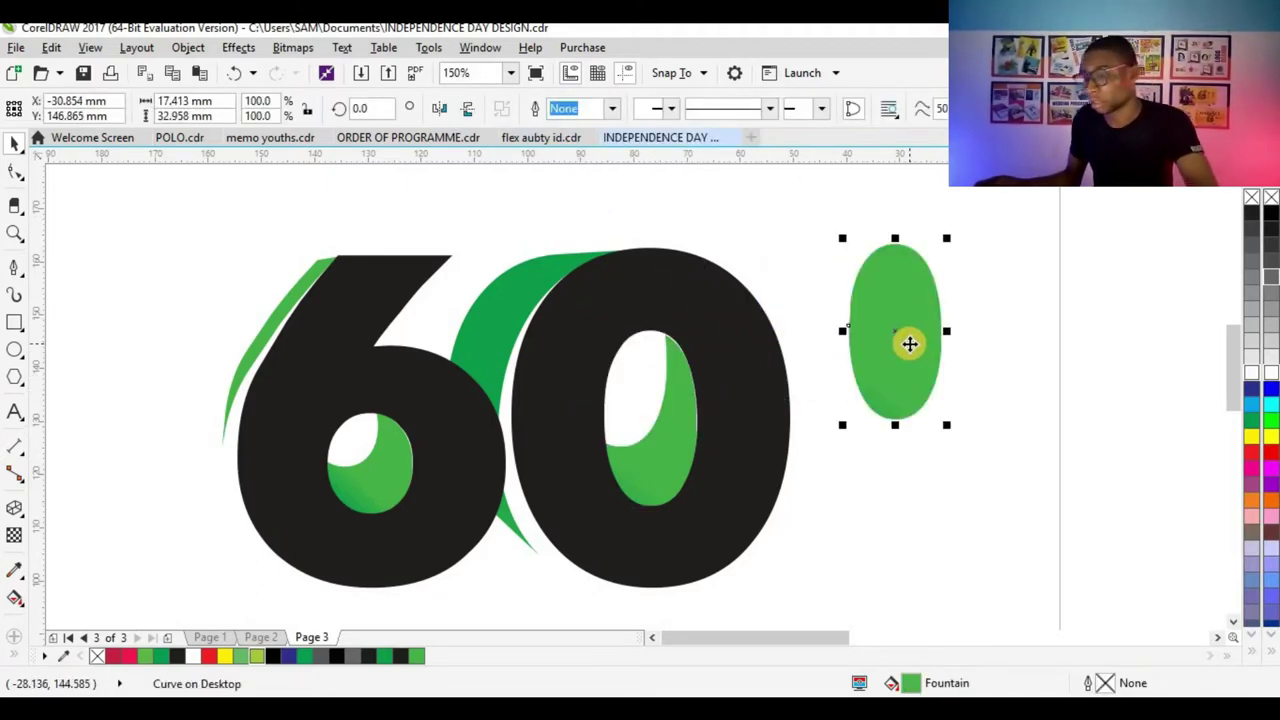
key(Delete)
- Move the outer side shapes of the 6 and 0 together about 1.8 mm to the left to widen the white gaps
scroll(814, 349, down, 3)
scroll(767, 361, up, 3)
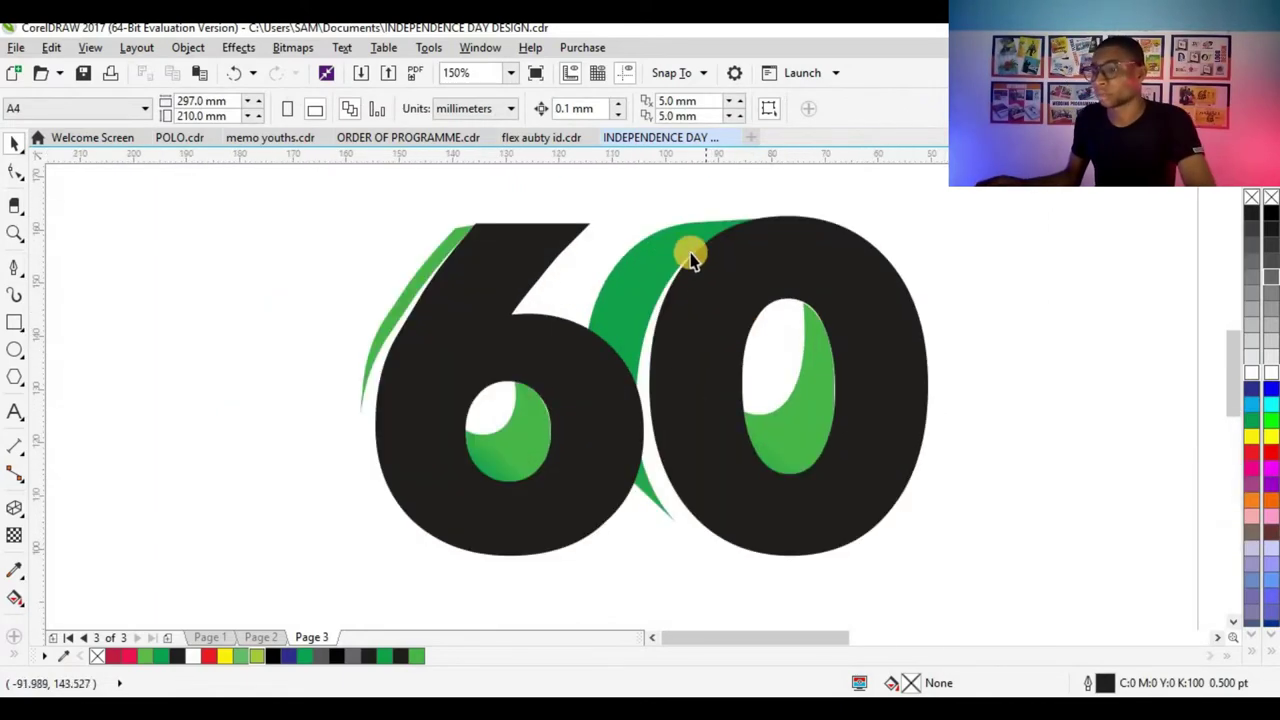
click(690, 258)
scroll(654, 268, up, 1)
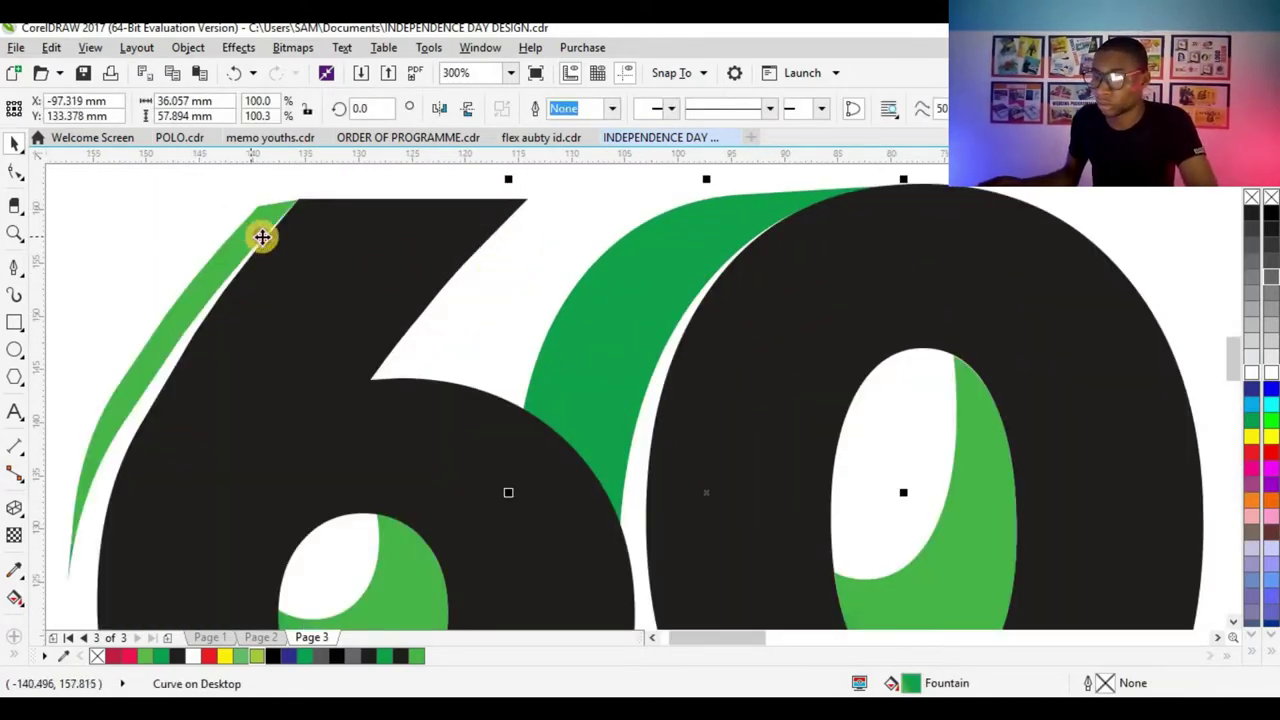
shift+click(261, 237)
drag(622, 273, 603, 273)
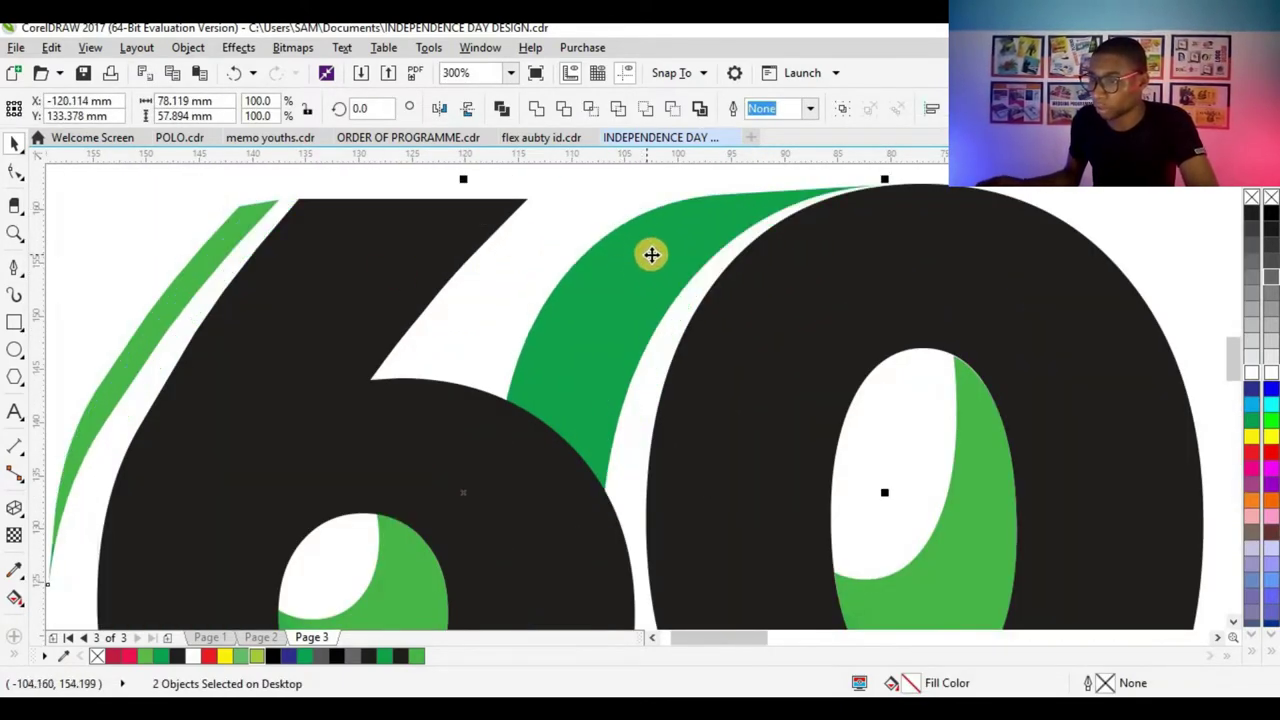
scroll(651, 254, down, 2)
click(843, 223)
- Thin the 0's outer green side shape by trimming it with a left-offset duplicate, and delete the duplicate
scroll(630, 268, up, 1)
click(660, 265)
drag(660, 265, 635, 272)
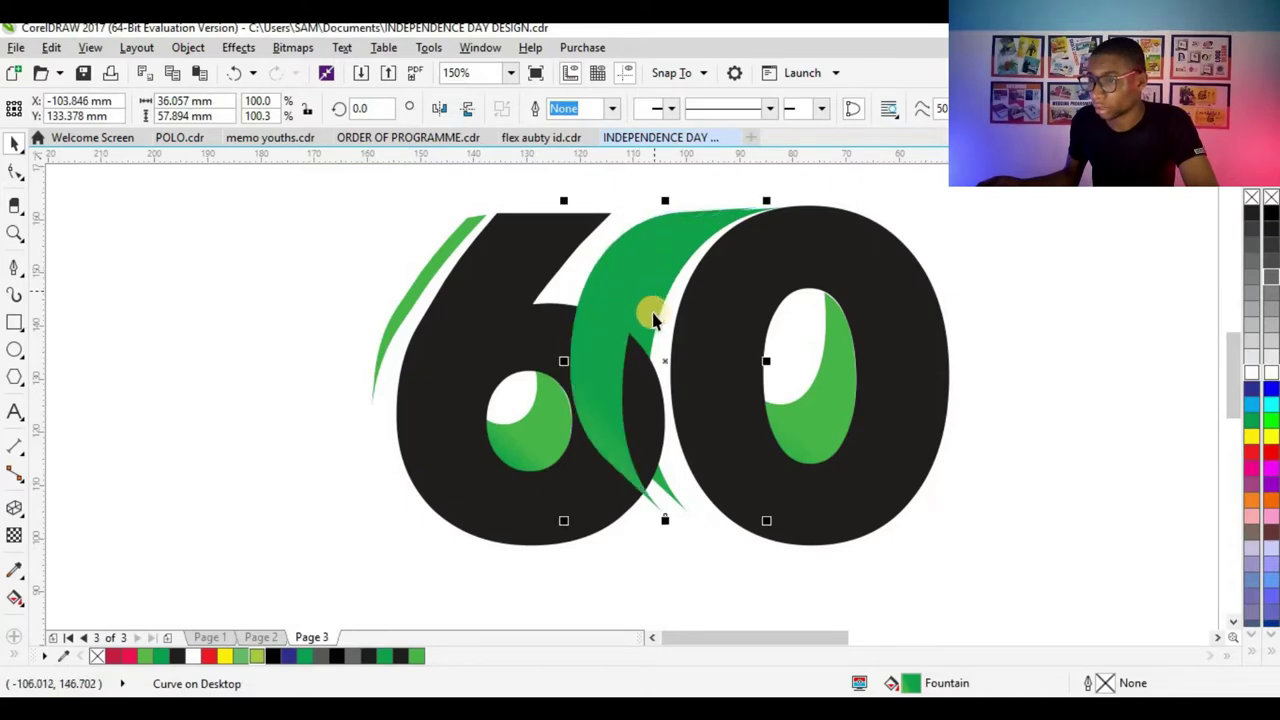
shift+click(654, 237)
click(564, 109)
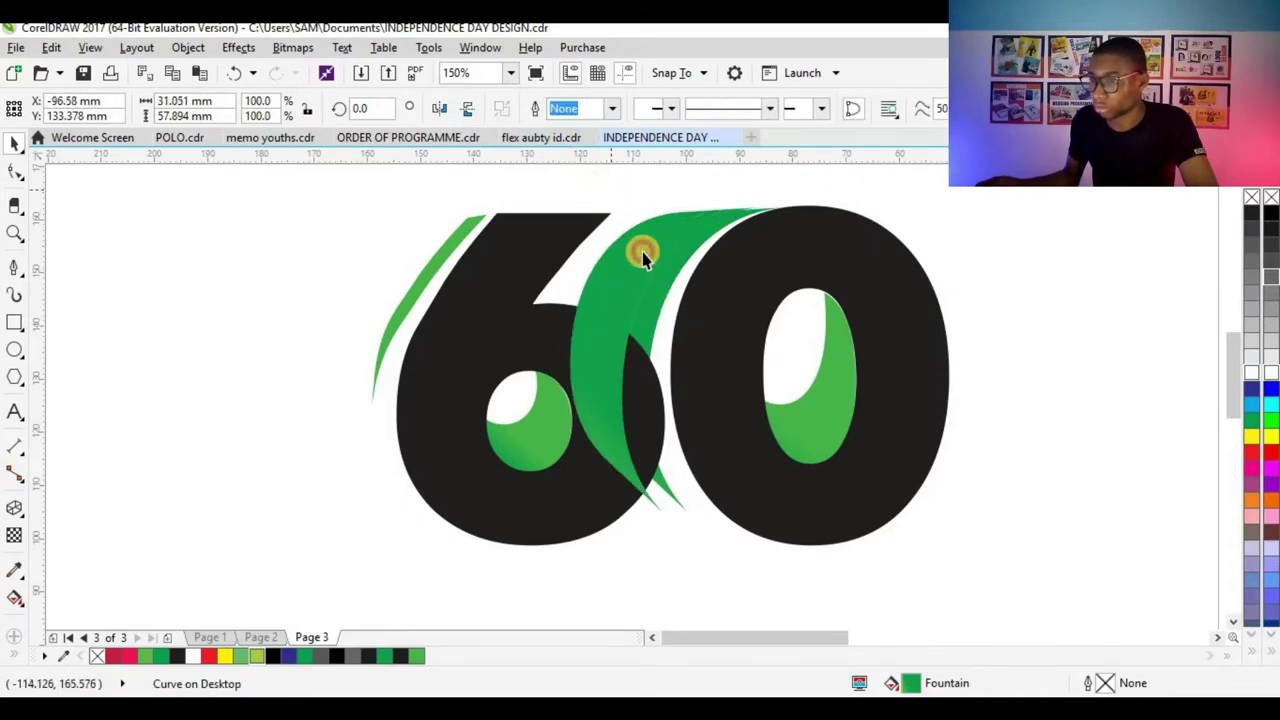
key(Delete)
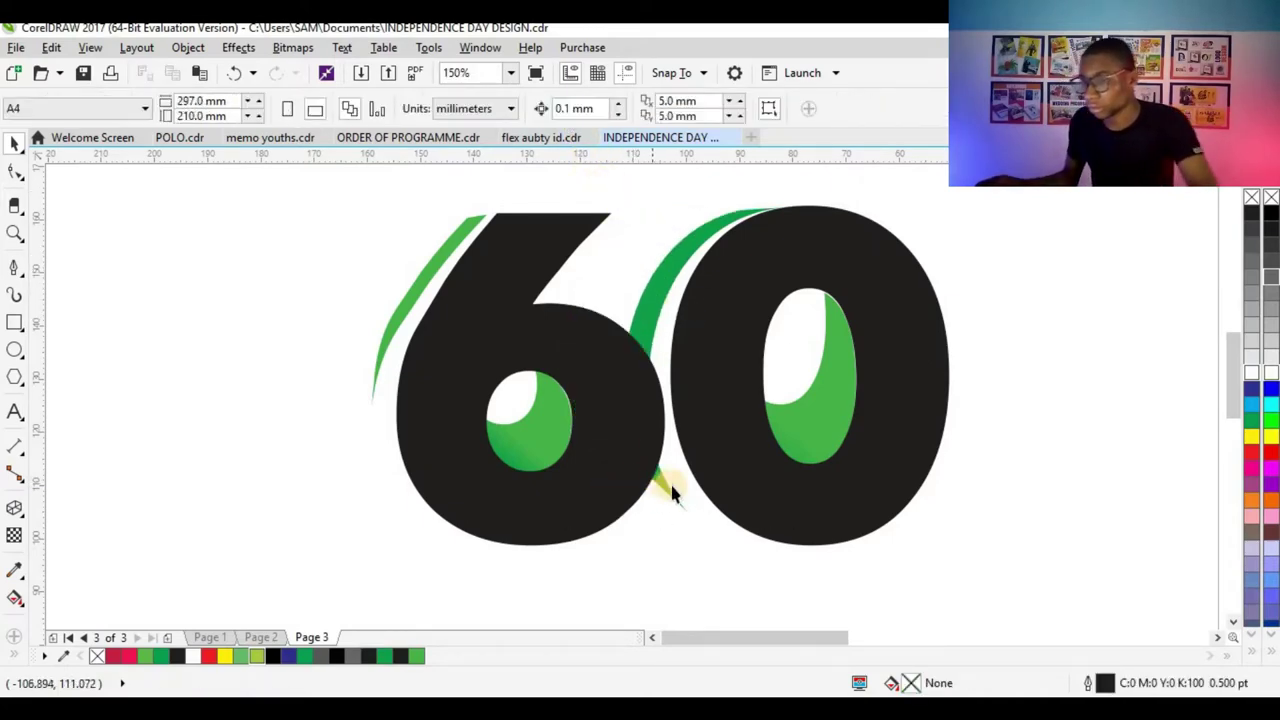
click(660, 490)
click(15, 175)
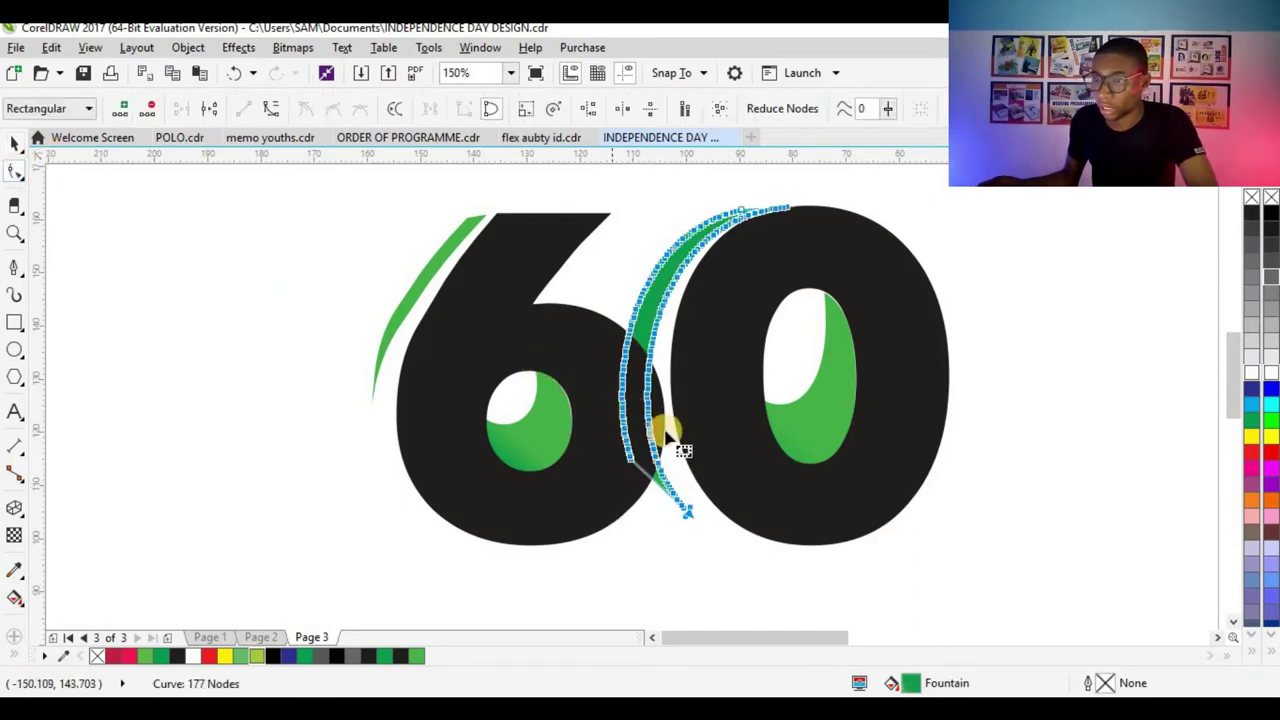
click(17, 144)
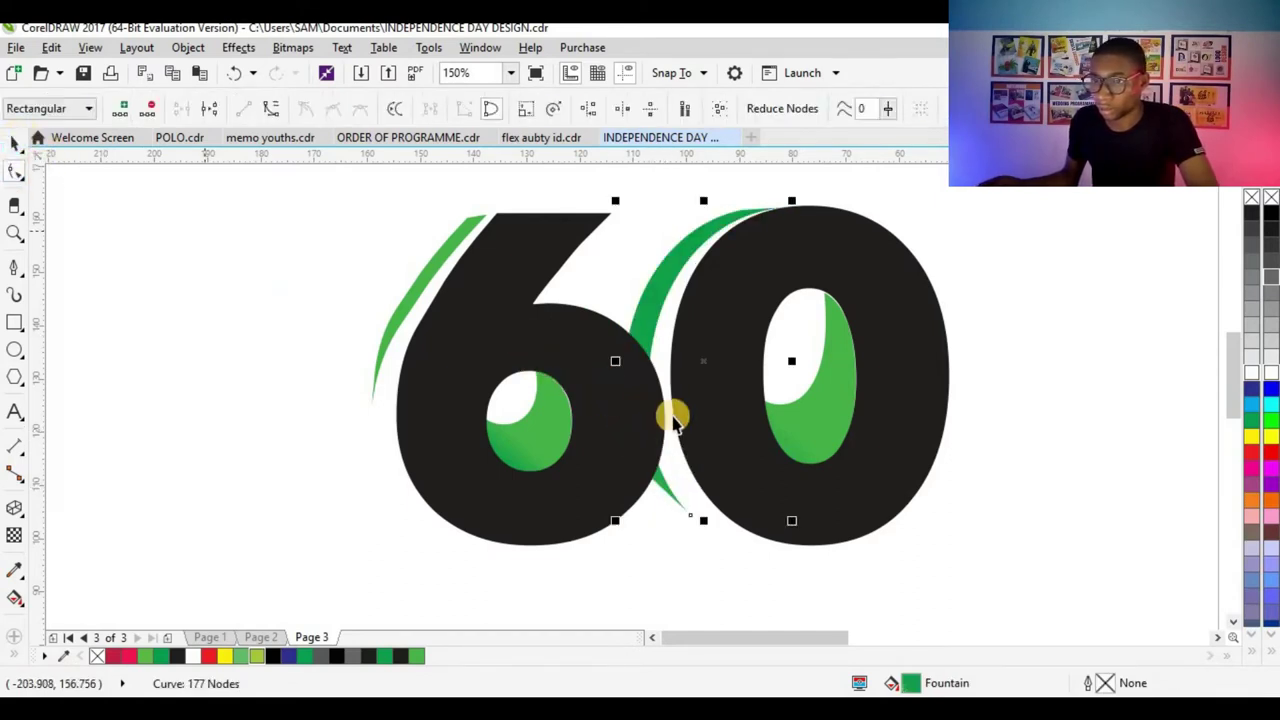
click(430, 335)
scroll(700, 366, down, 1)
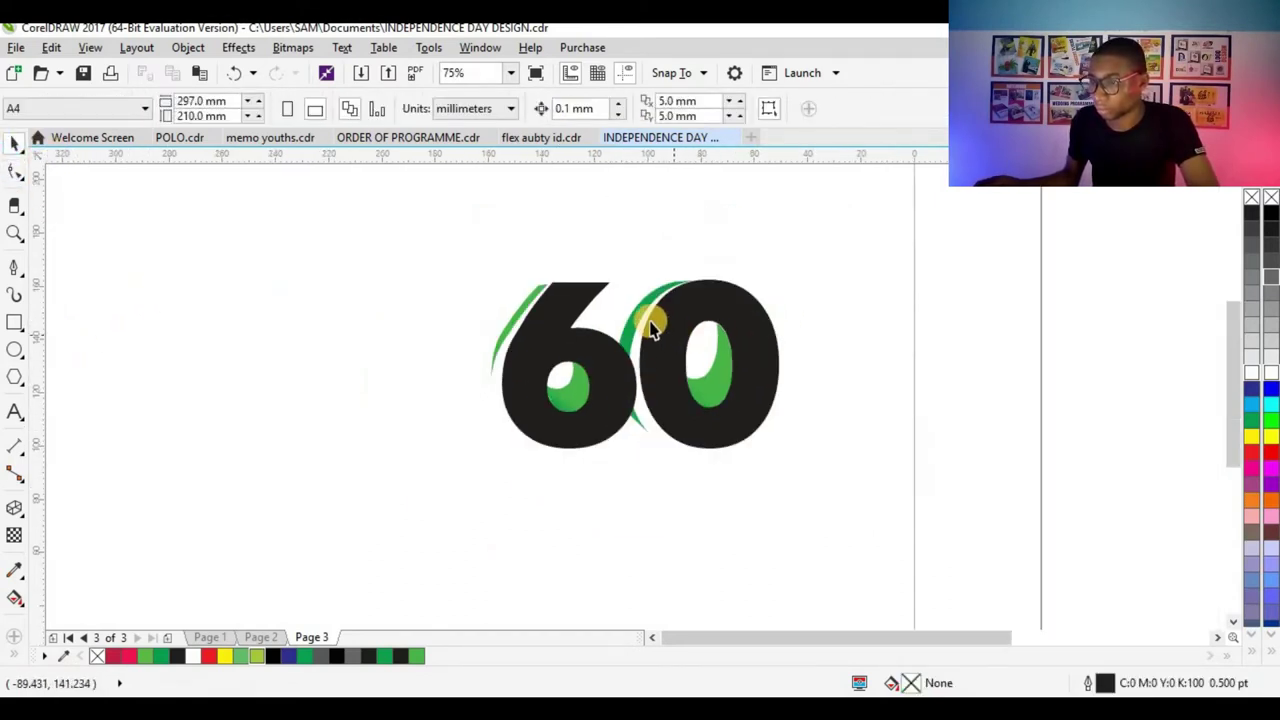
- Shift the outer side shapes of the 6 and 0 slightly right and skew them together to an overall width of 76.643 mm
scroll(649, 320, up, 2)
click(604, 322)
scroll(604, 322, down, 1)
click(597, 323)
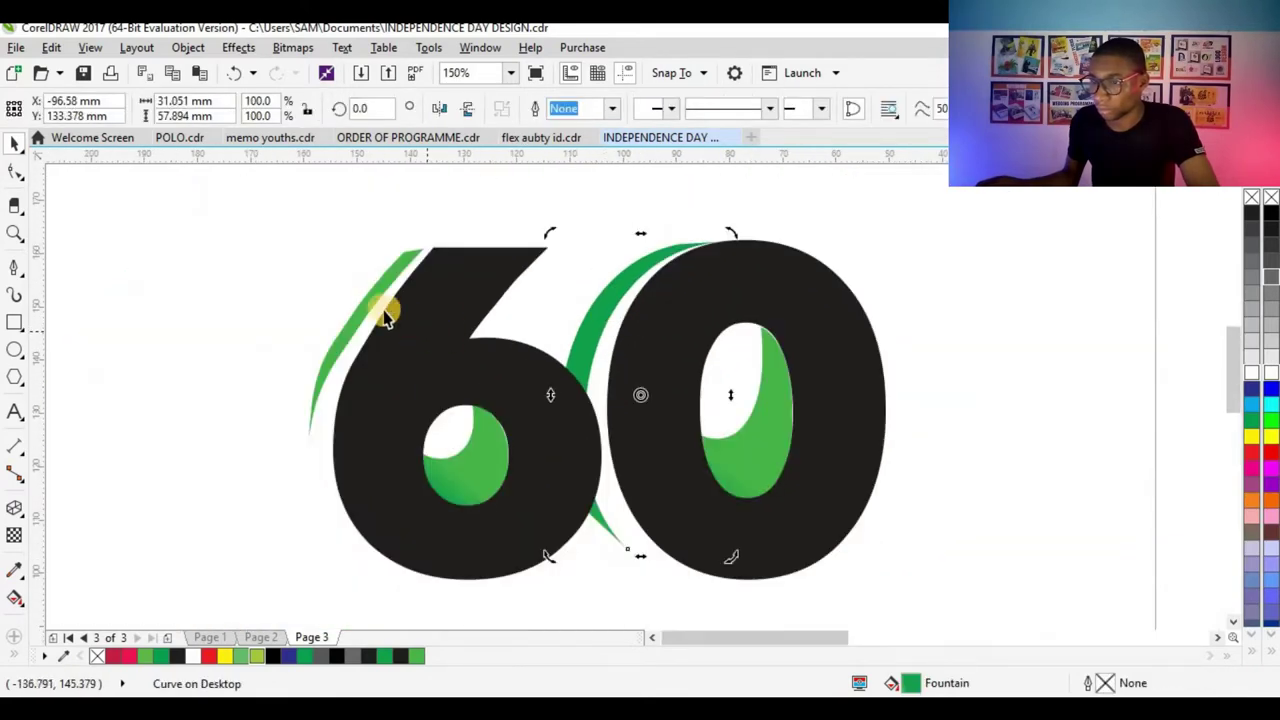
shift+click(400, 260)
scroll(400, 262, up, 2)
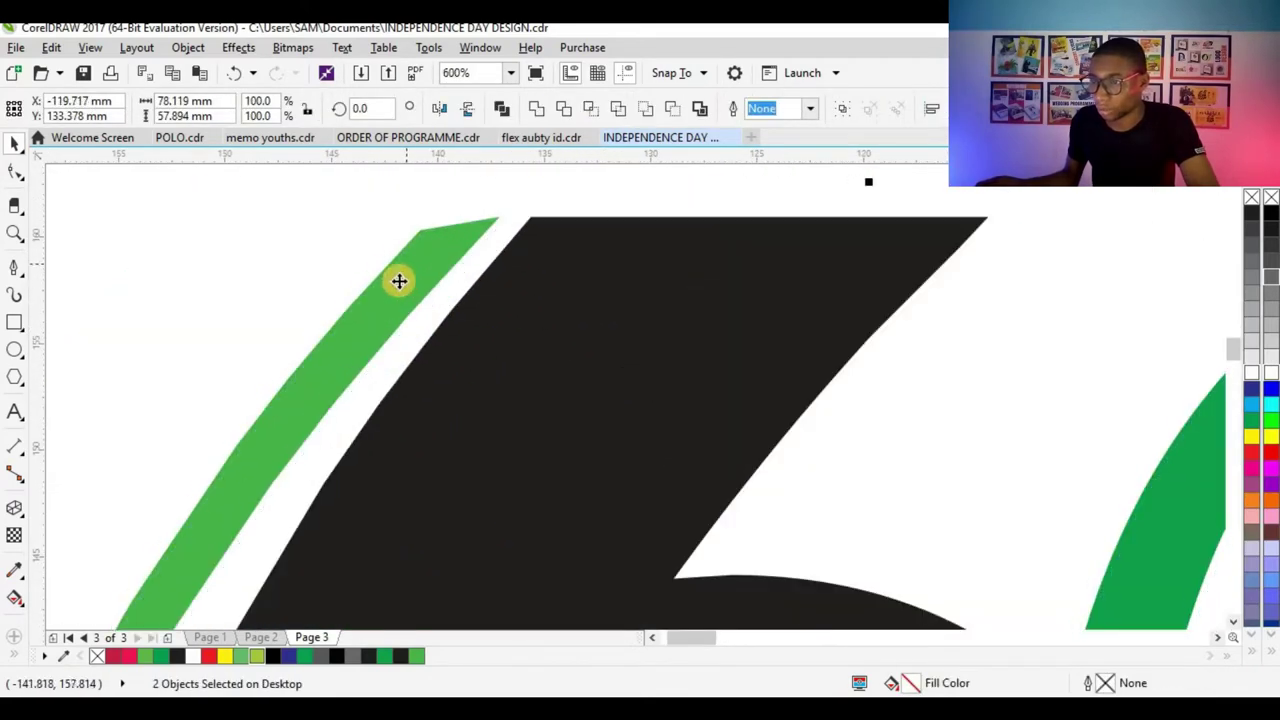
scroll(417, 246, down, 2)
click(607, 343)
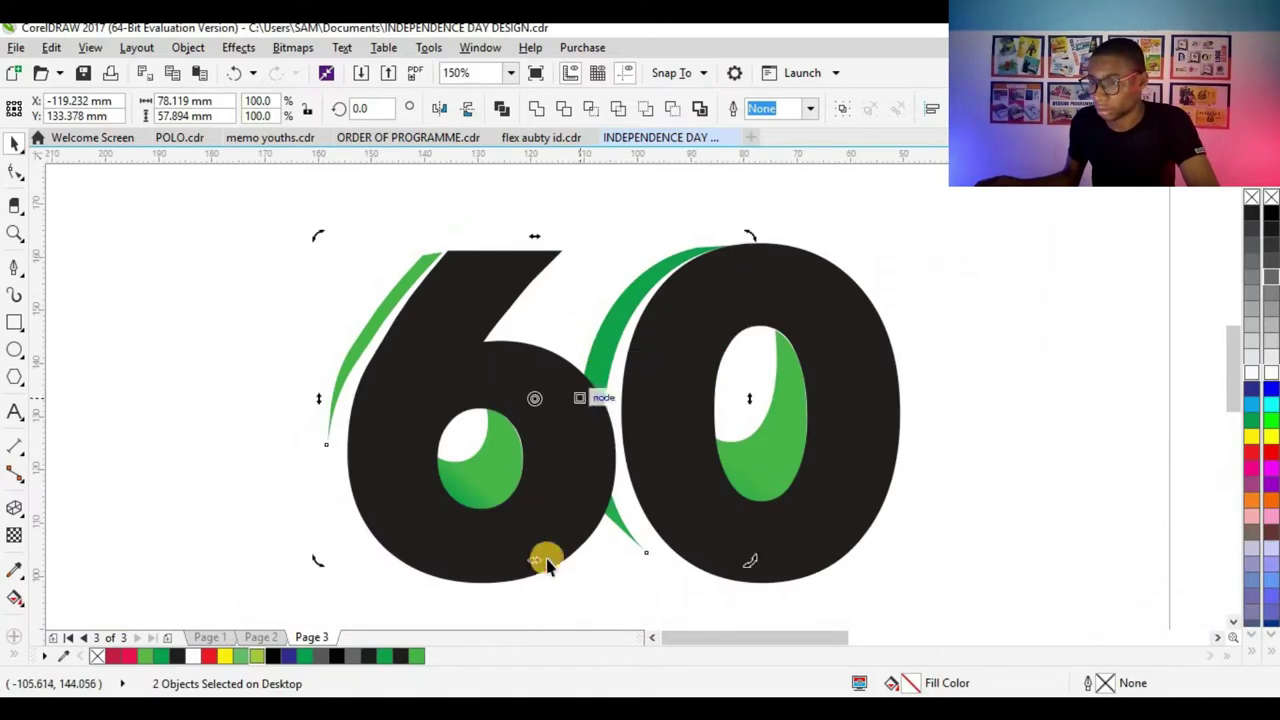
drag(537, 557, 560, 545)
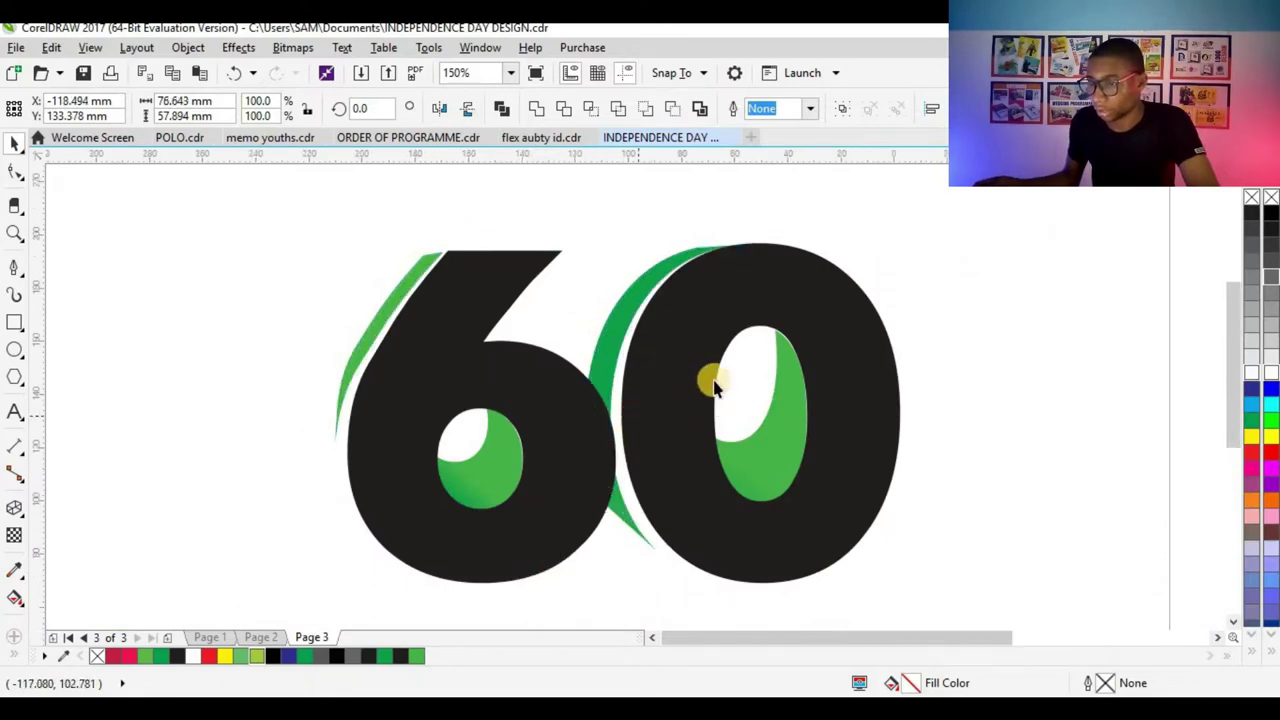
scroll(714, 374, down, 2)
key(Escape)
scroll(572, 368, up, 1)
scroll(590, 362, down, 2)
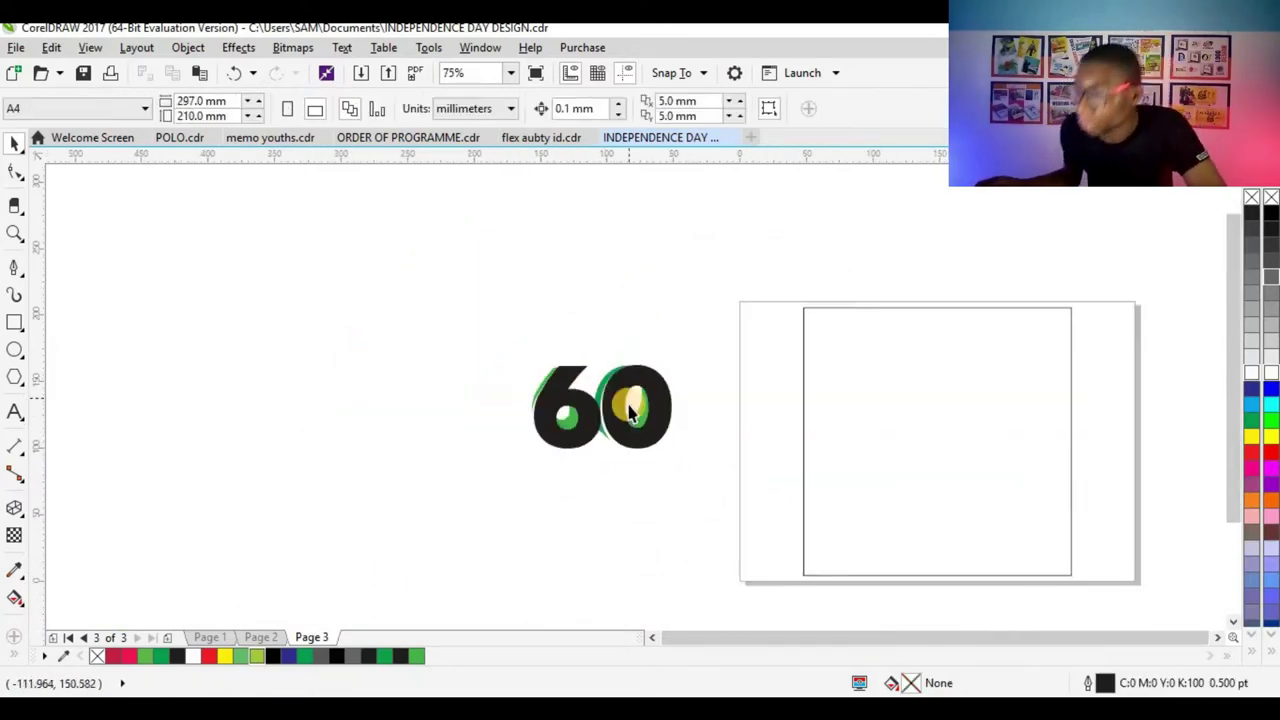
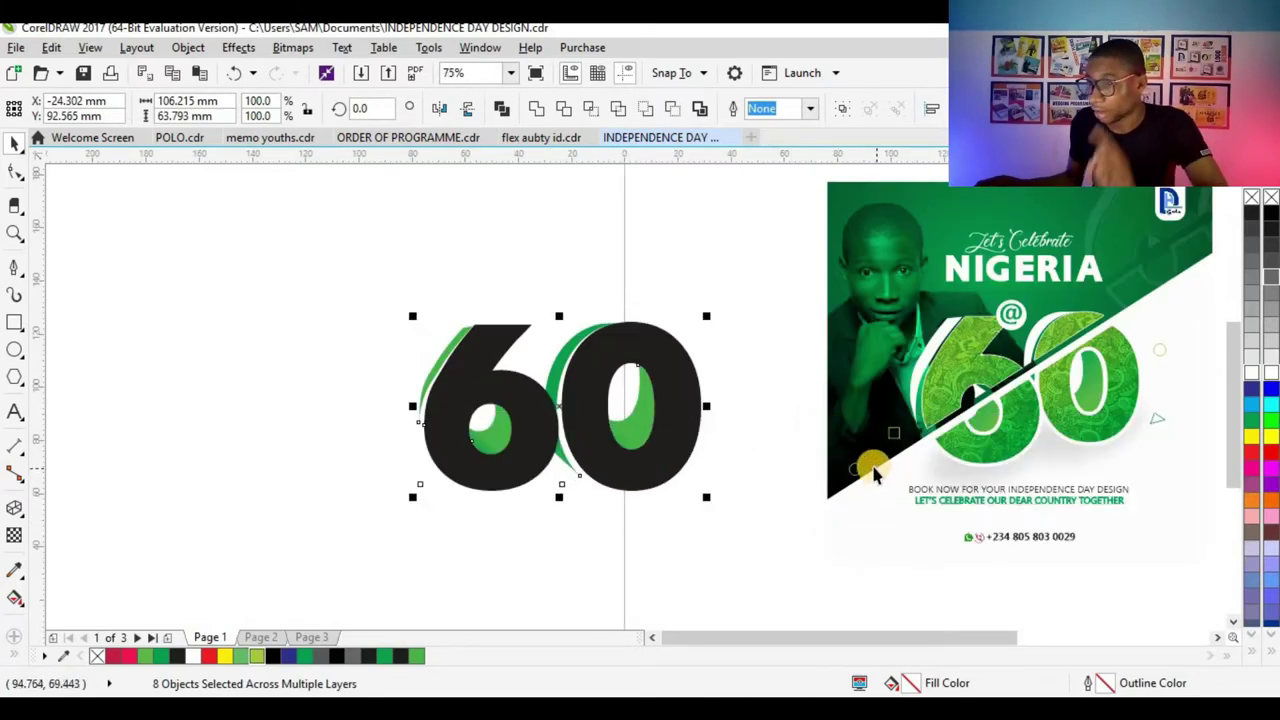
- Move the pasted 60 artwork on Page 1 further left, away from the finished flyer
drag(657, 466, 557, 450)
scroll(600, 328, down, 2)
click(601, 318)
scroll(768, 376, up, 2)
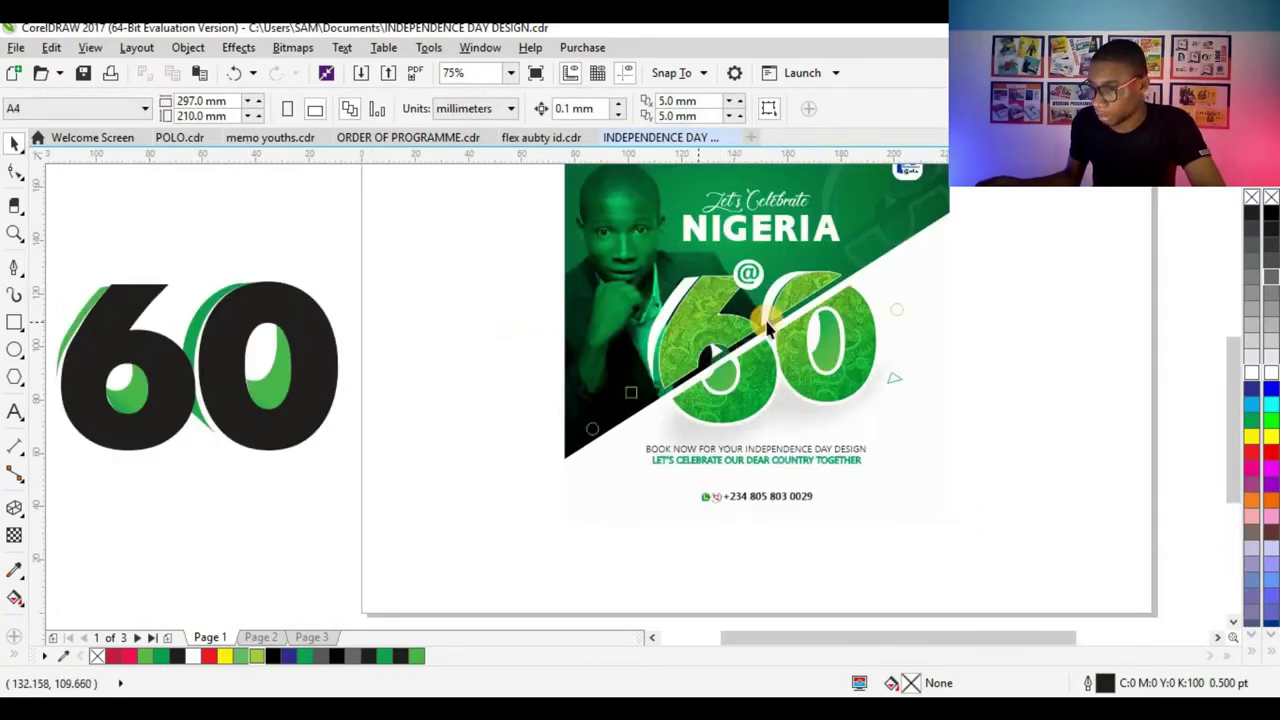
- Copy the pattern bitmap from the finished flyer's 6 out to the empty area at the page's lower left
click(690, 328)
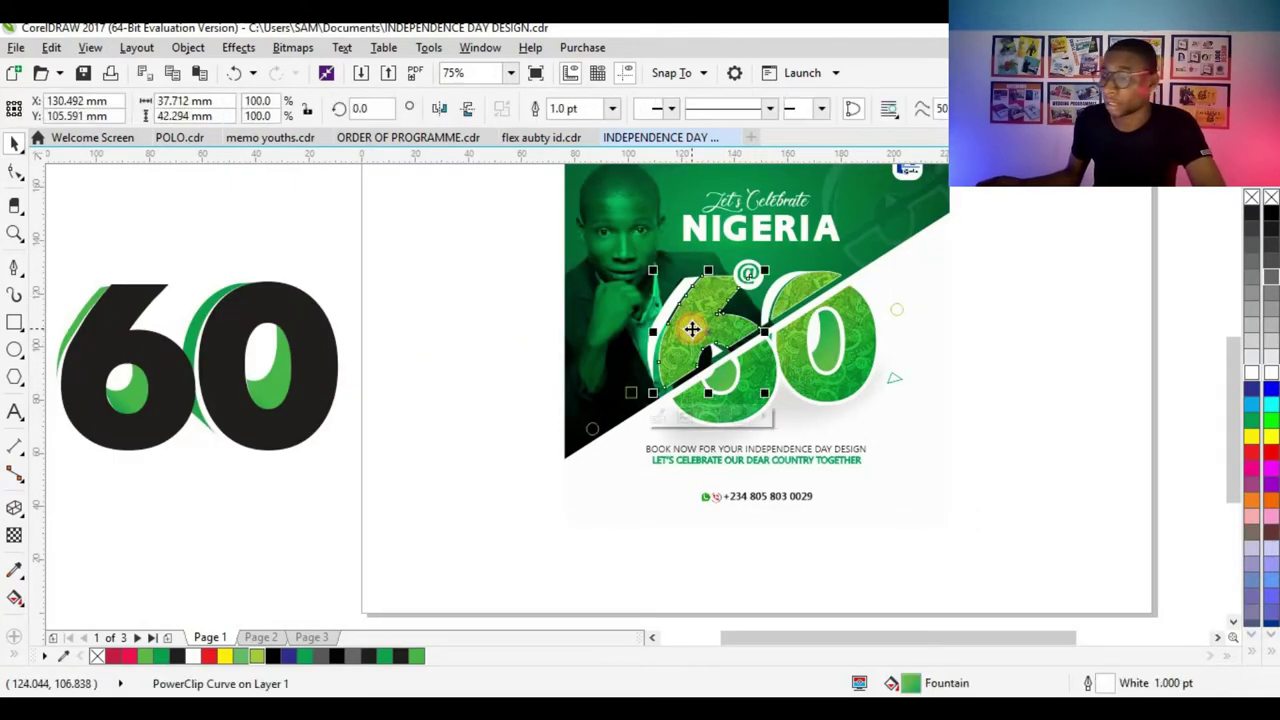
click(688, 395)
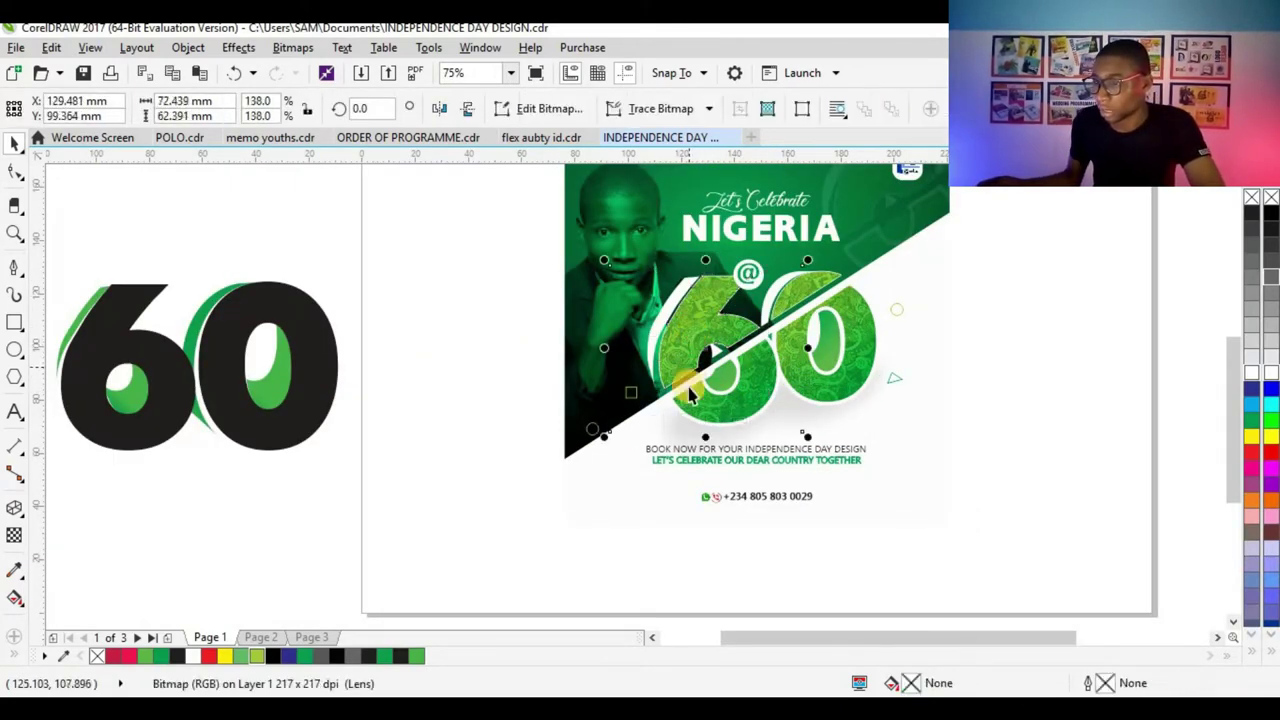
click(996, 277)
drag(766, 329, 472, 562)
- Remove the copied pattern's transparency, set its merge mode to Normal, and place it to the left of the black 60
click(14, 535)
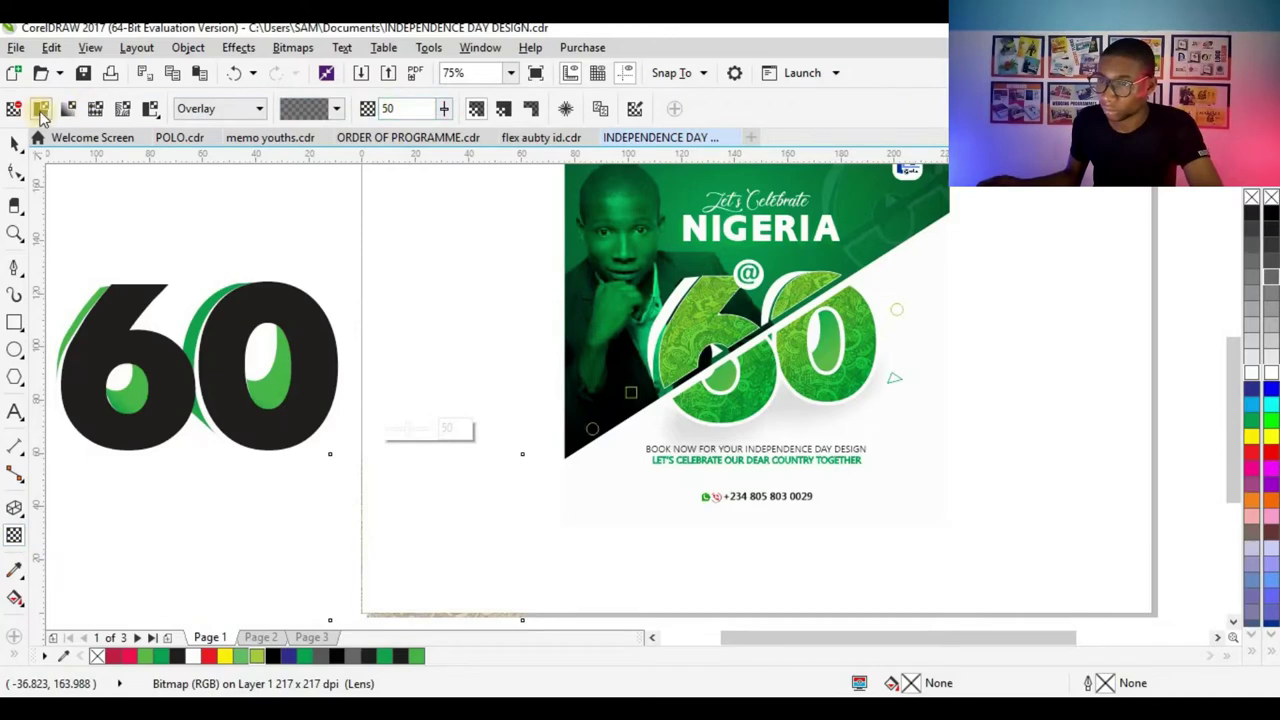
click(14, 111)
click(243, 108)
click(200, 131)
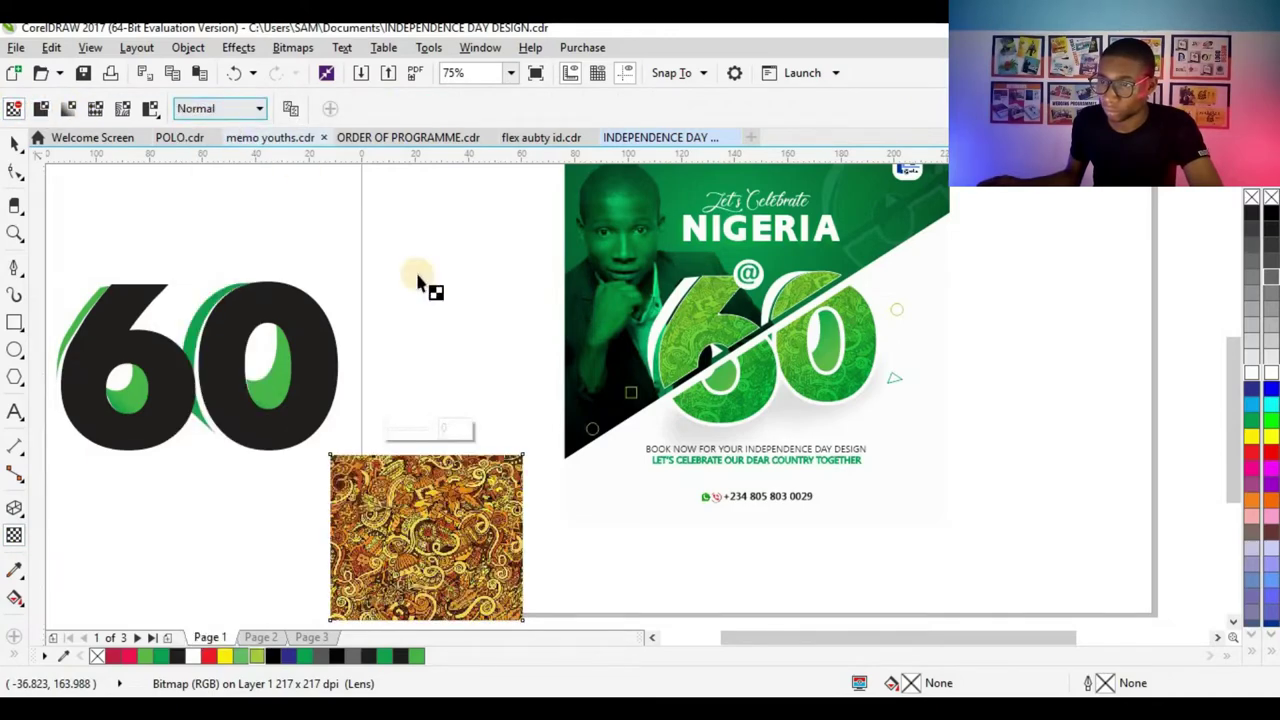
click(14, 145)
scroll(343, 366, down, 2)
scroll(250, 250, up, 4)
scroll(534, 278, down, 2)
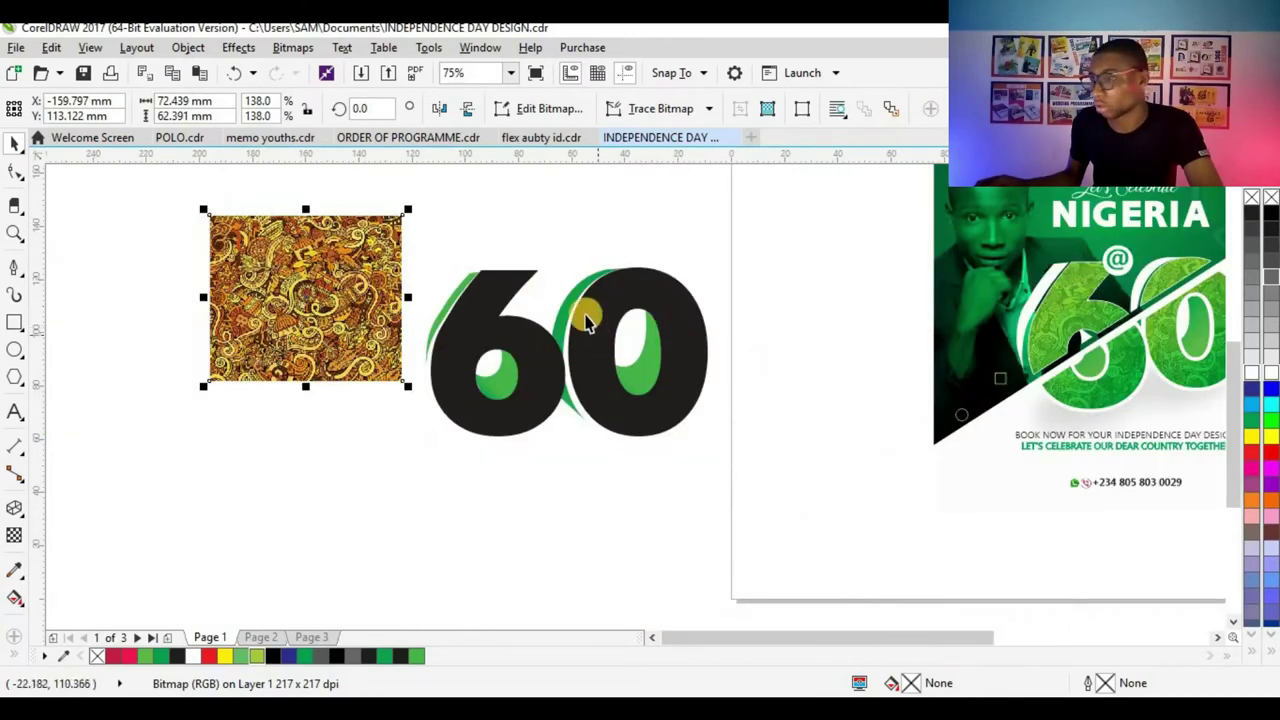
- Try grouping the black 6 and 0 and bringing the green side and inner shapes in front of them
click(487, 352)
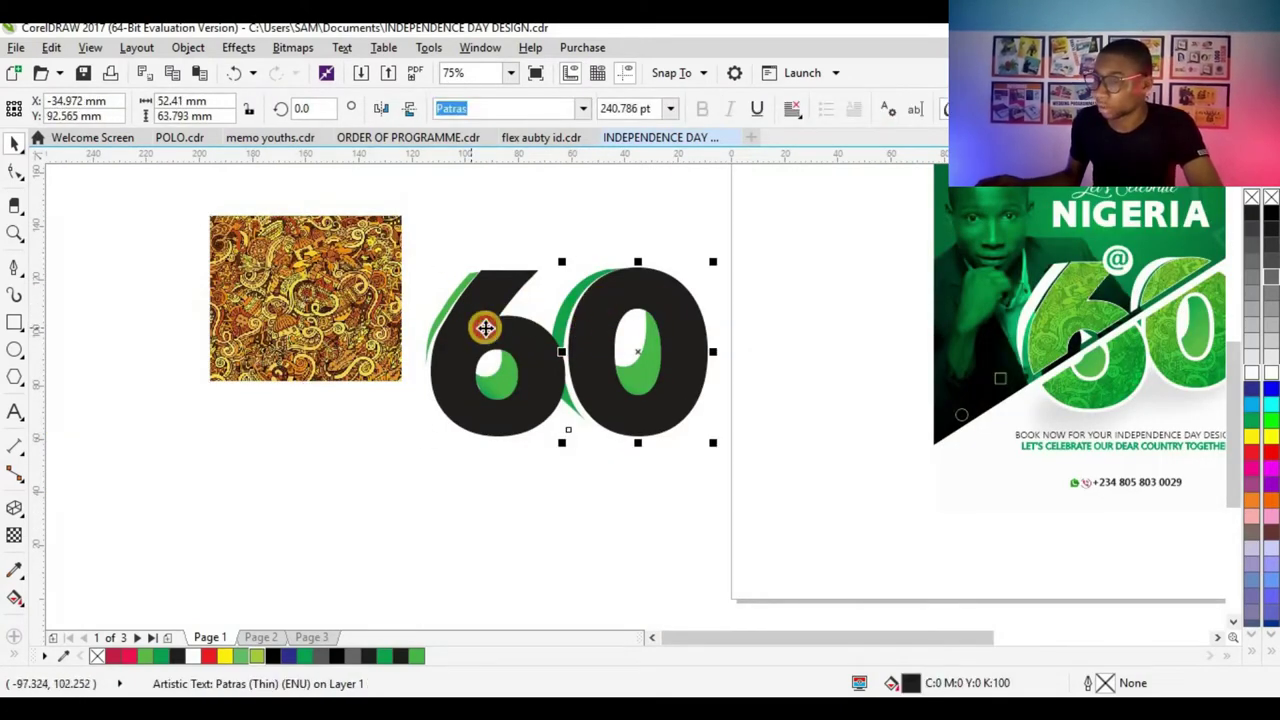
shift+click(471, 328)
key(ctrl+g)
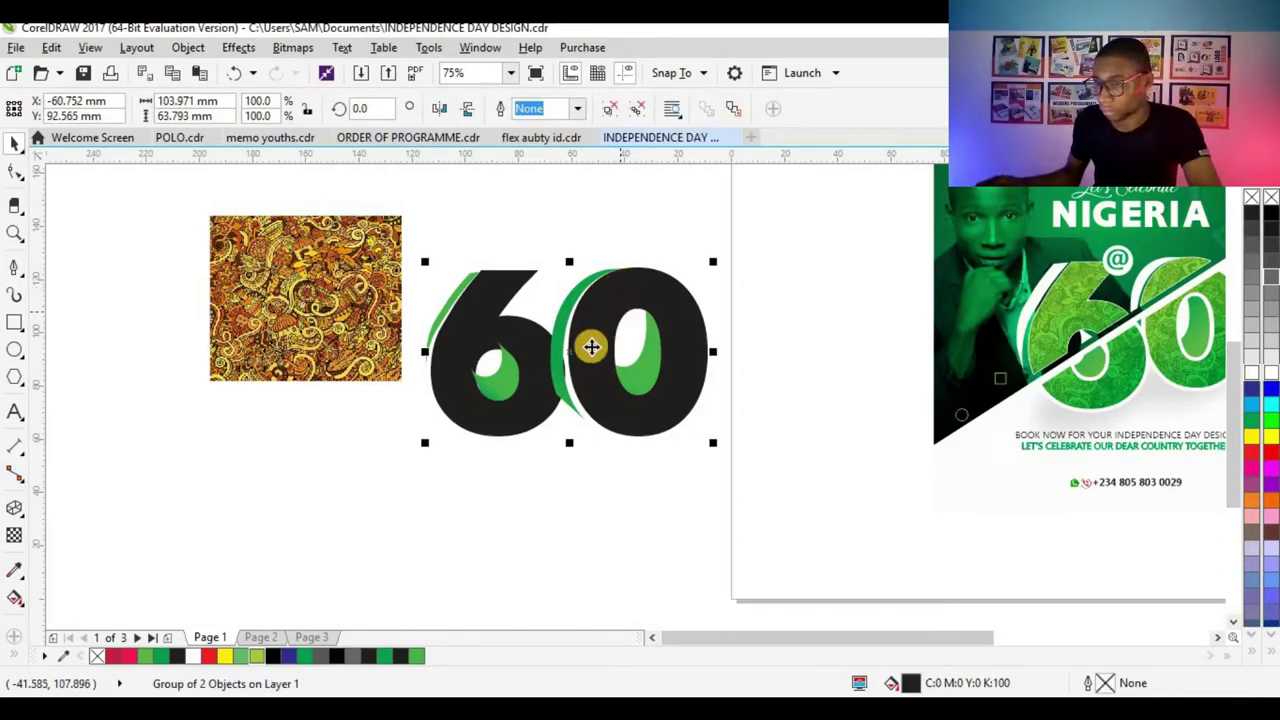
ctrl+click(551, 343)
ctrl+shift+click(513, 368)
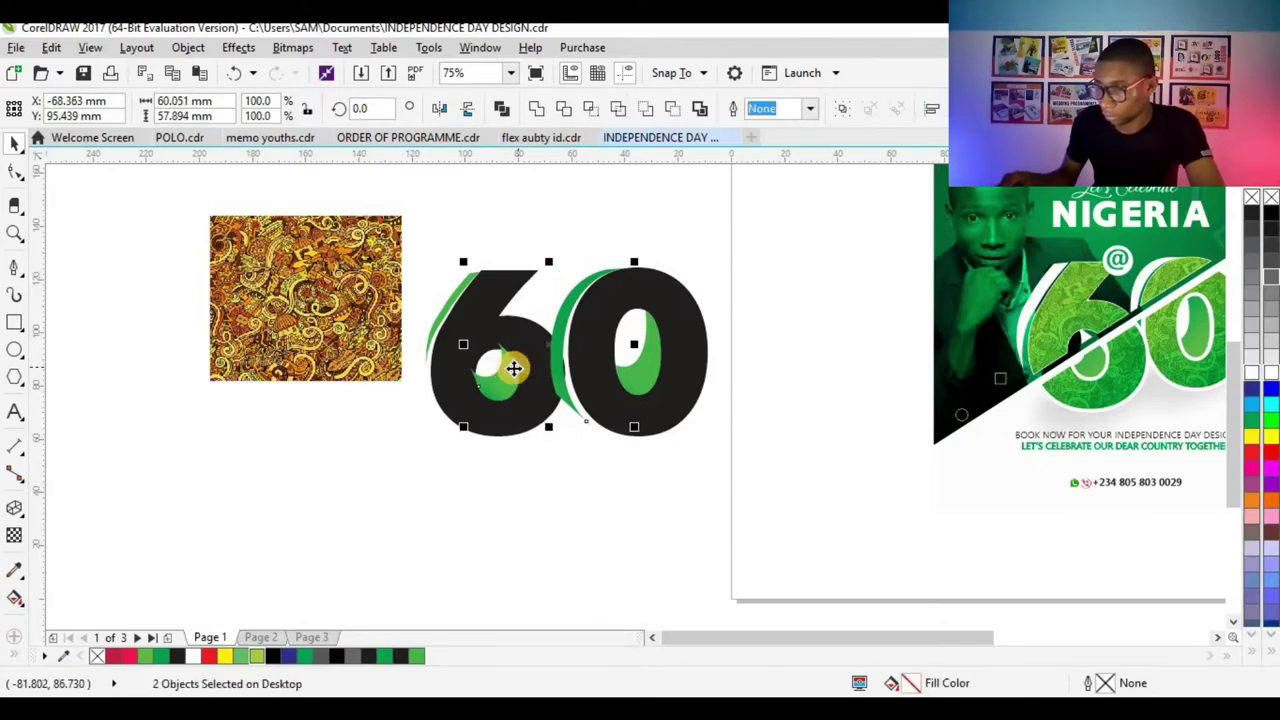
click(516, 372)
key(shift+Page_Up)
click(582, 228)
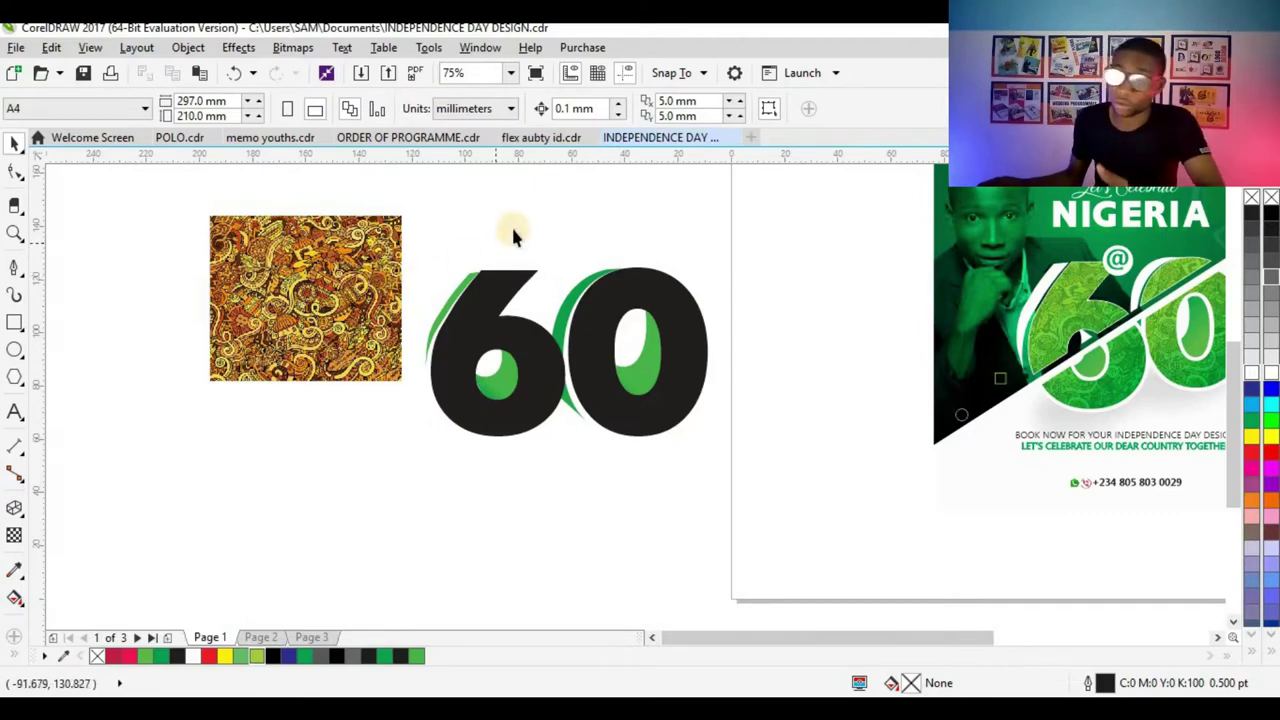
- Try grouping and ungrouping the black 6 and 0, and undo both changes
click(335, 248)
click(509, 306)
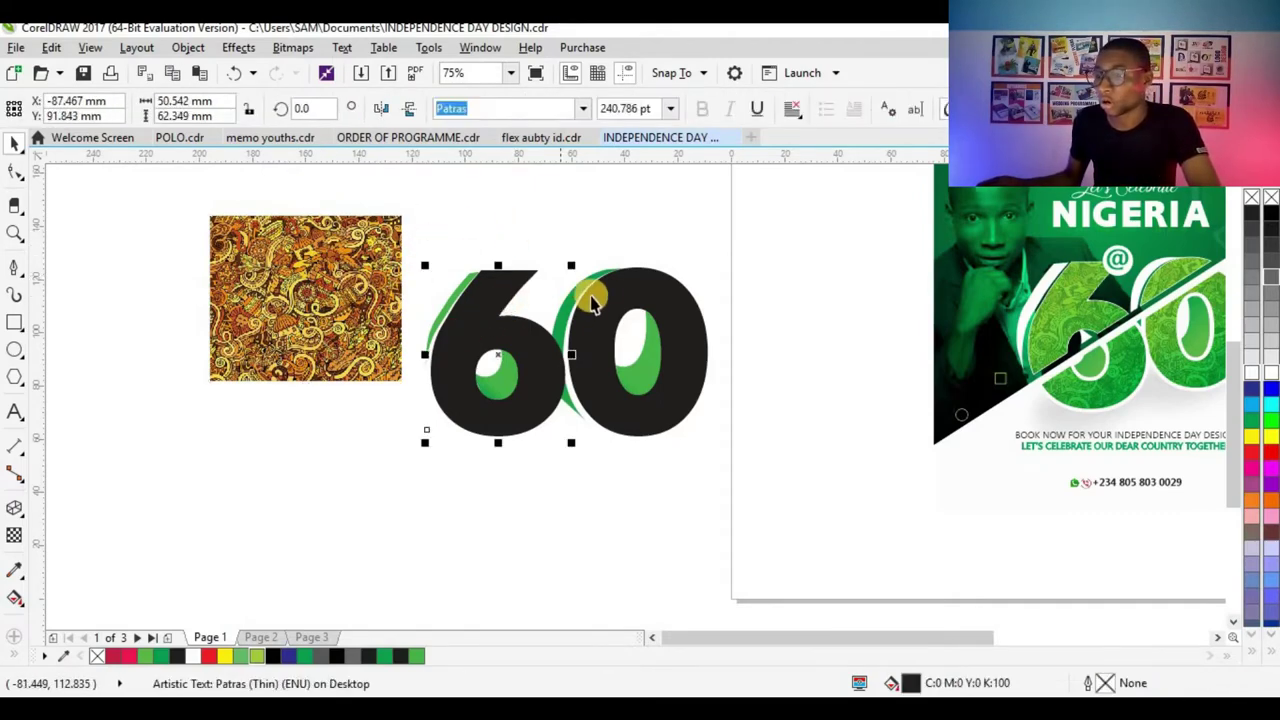
shift+click(615, 282)
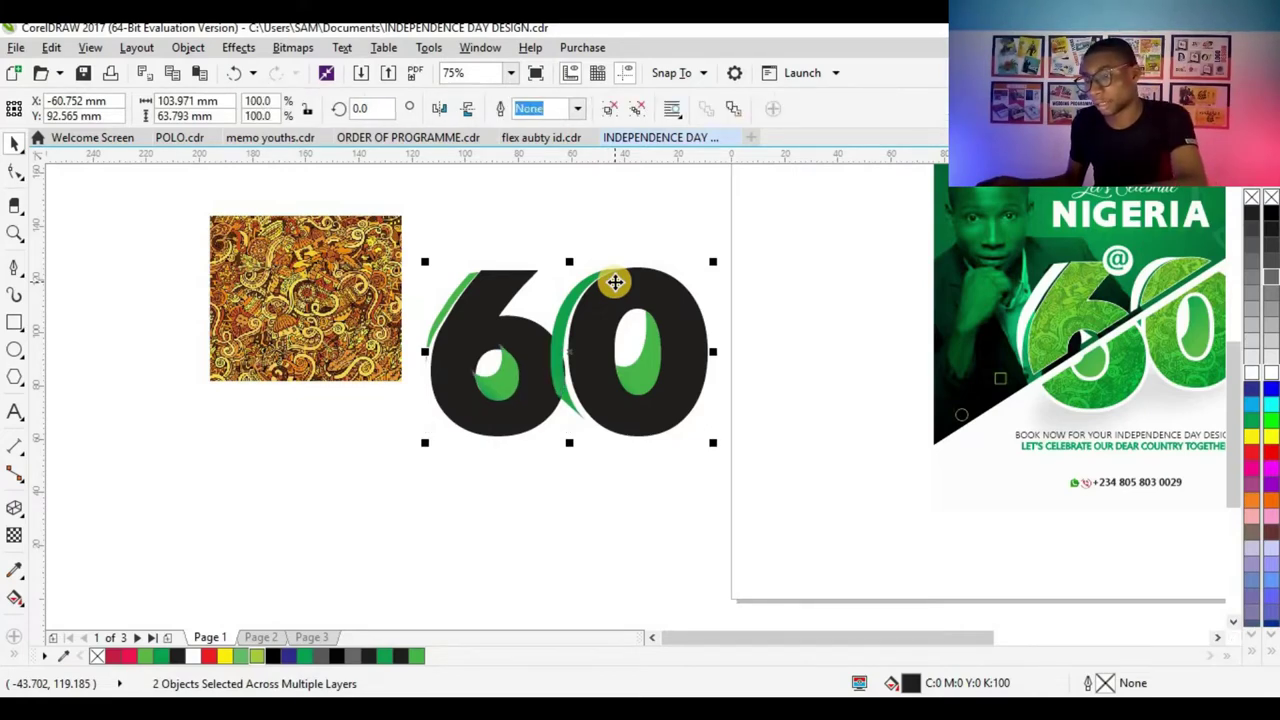
click(630, 110)
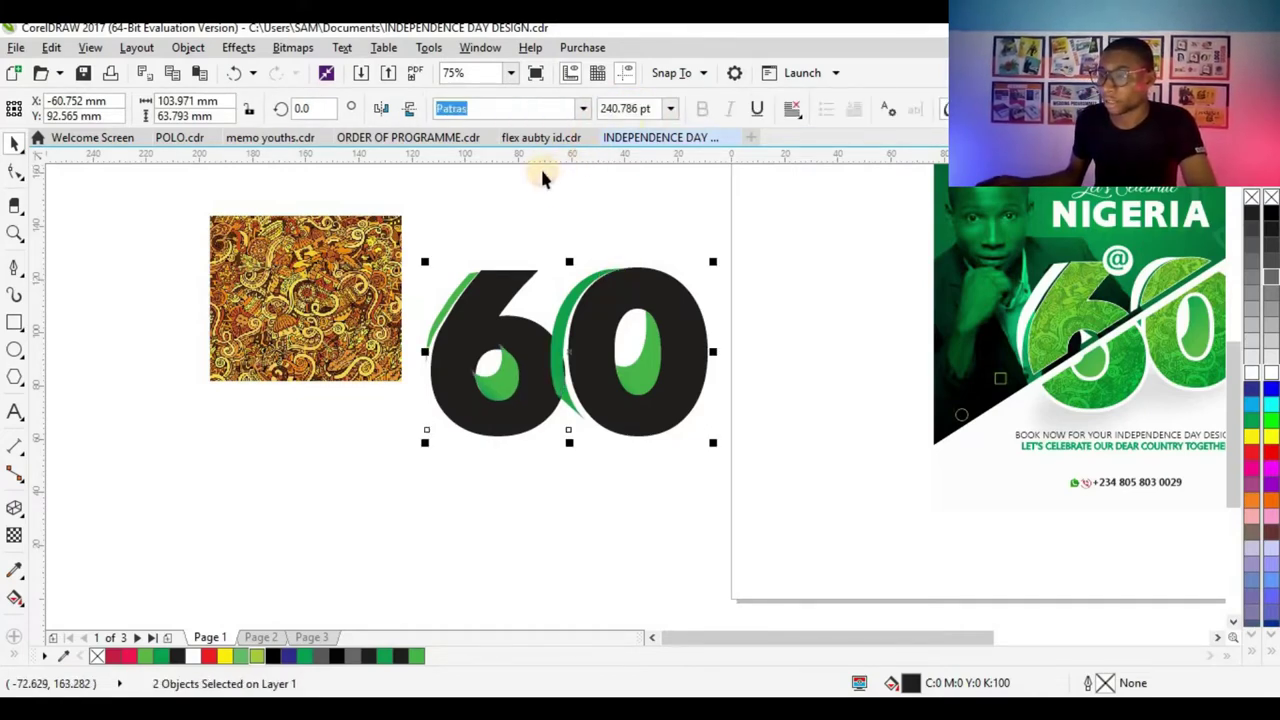
key(ctrl+z)
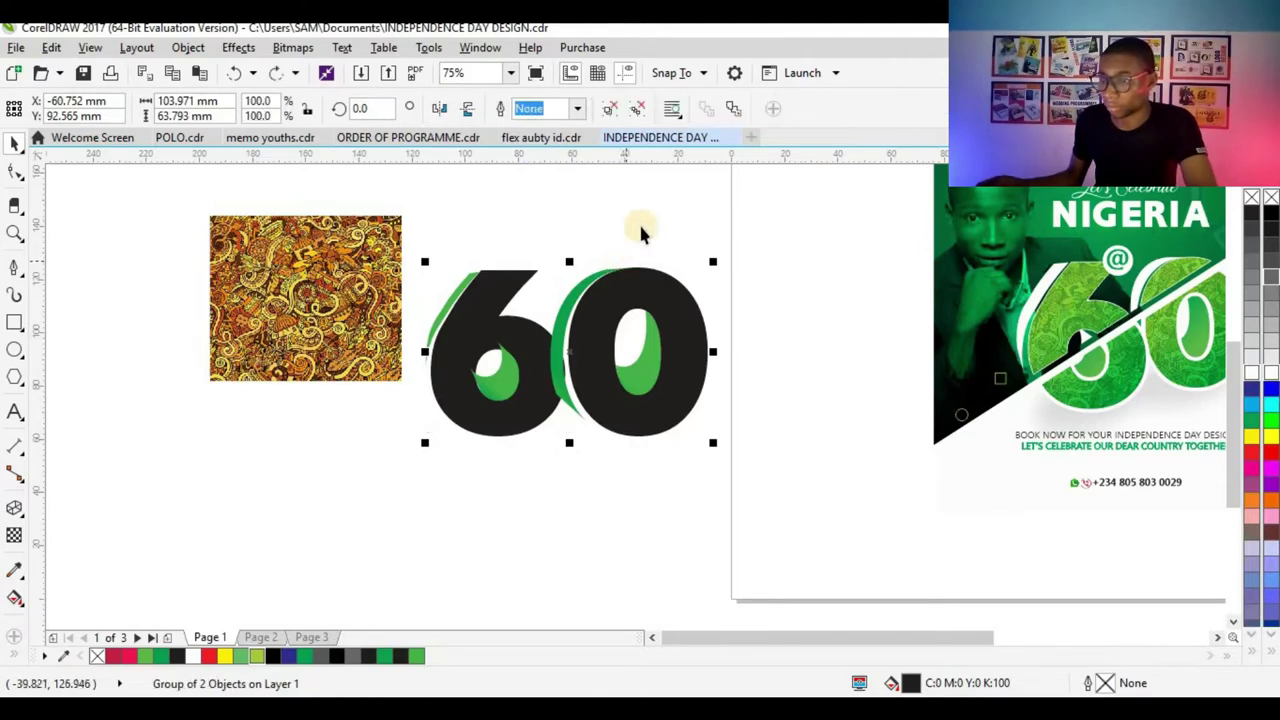
key(ctrl+z)
click(641, 218)
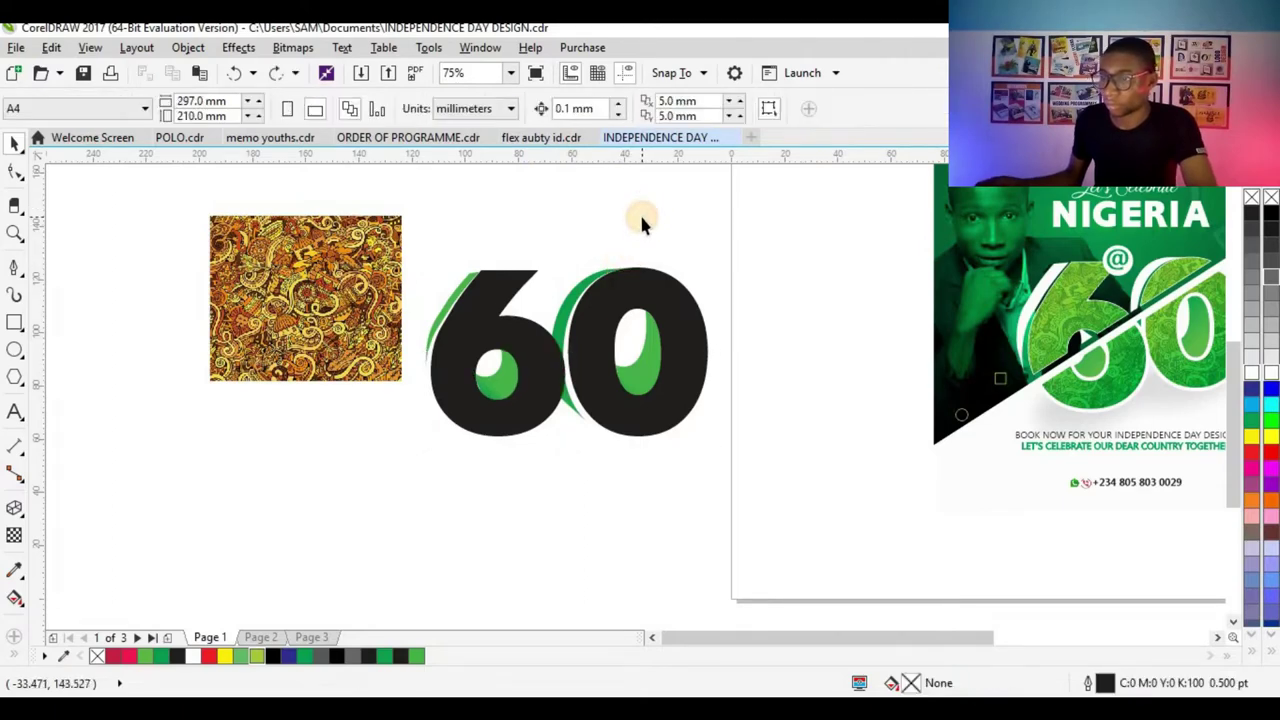
- Convert the black 6 and 0 to curves and weld them into one shape
click(595, 290)
shift+click(492, 296)
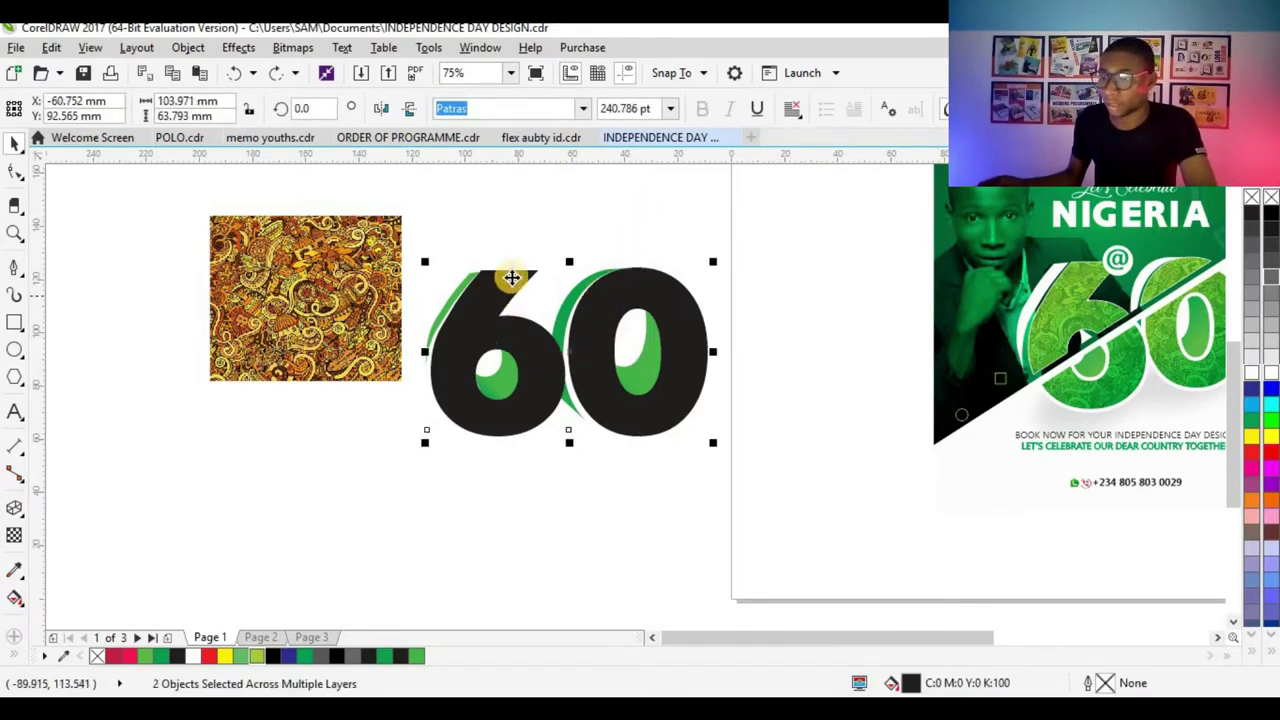
key(ctrl+q)
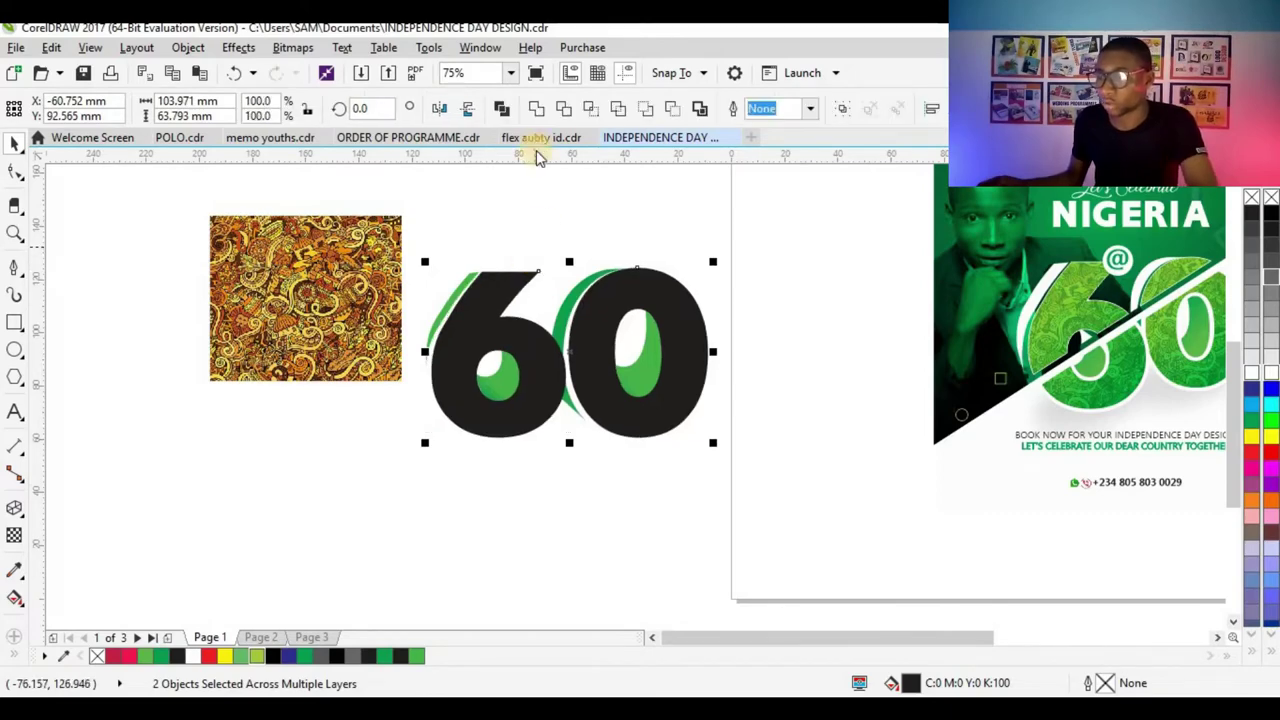
click(536, 106)
click(537, 209)
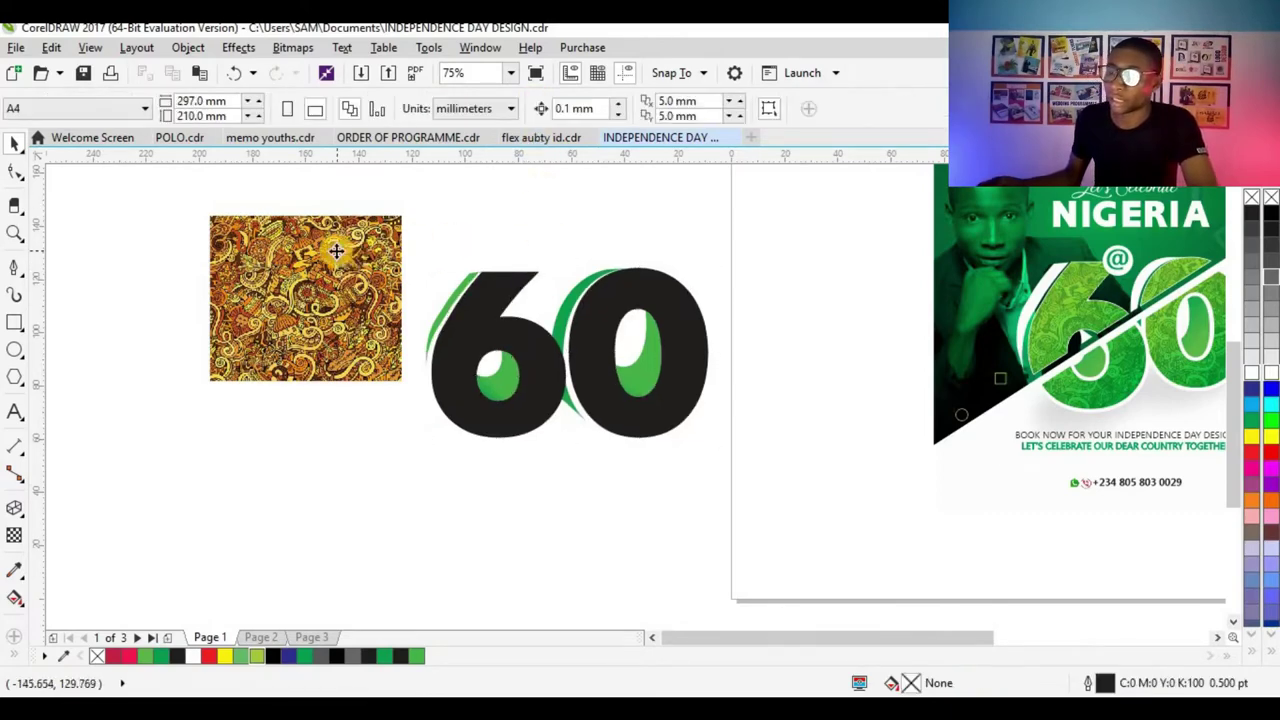
click(288, 320)
drag(318, 320, 488, 312)
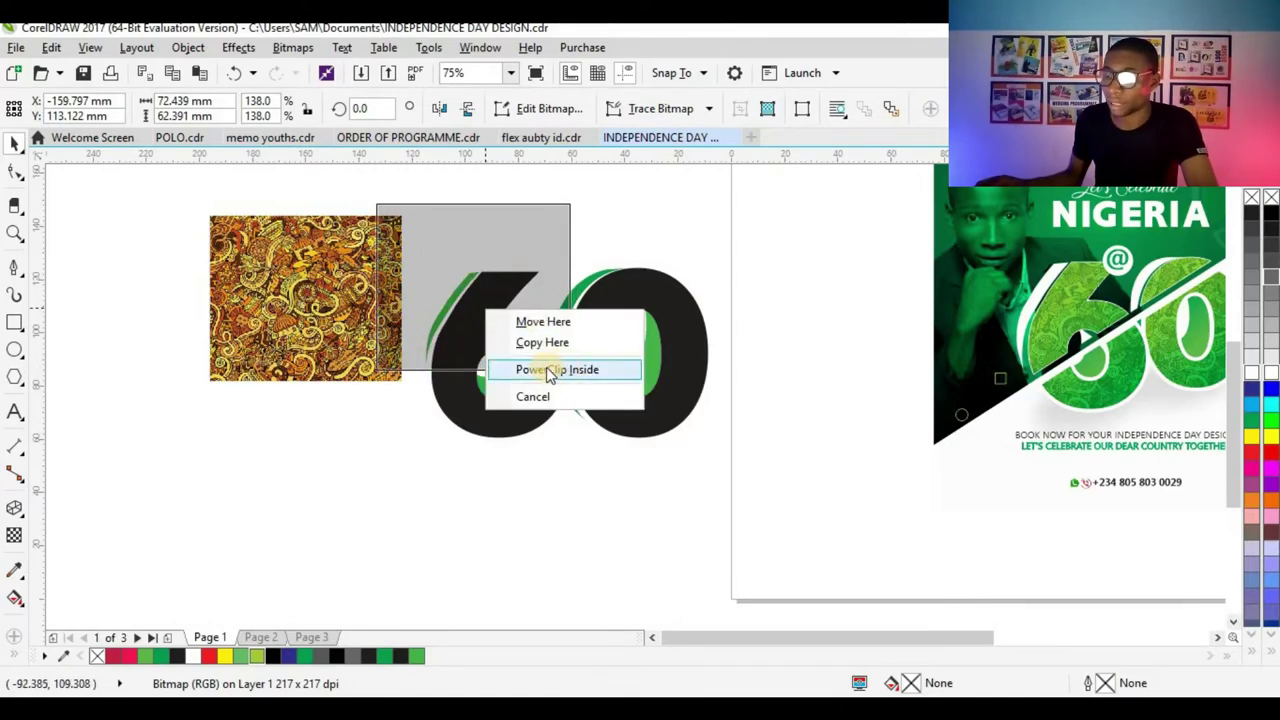
click(322, 287)
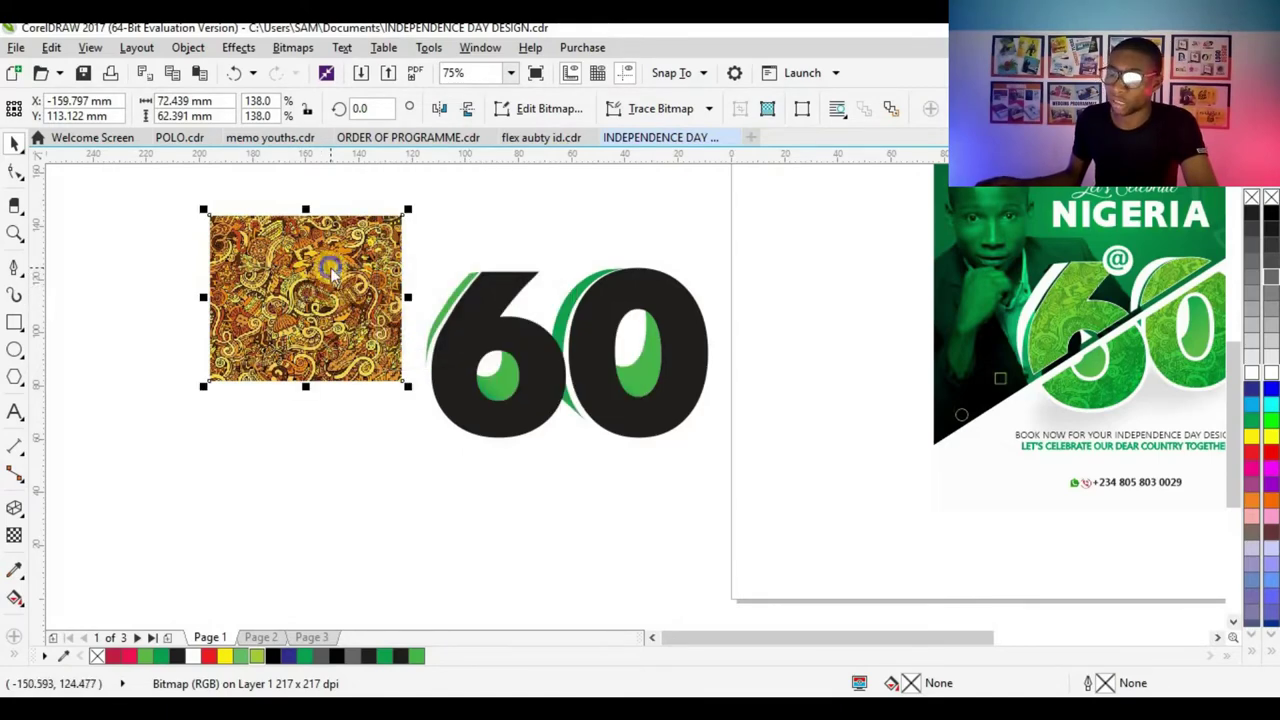
- PowerClip the pattern bitmap inside the welded 60 and enlarge it from its centre to about 107.5 by 92.6 mm
right_click(333, 270)
click(407, 155)
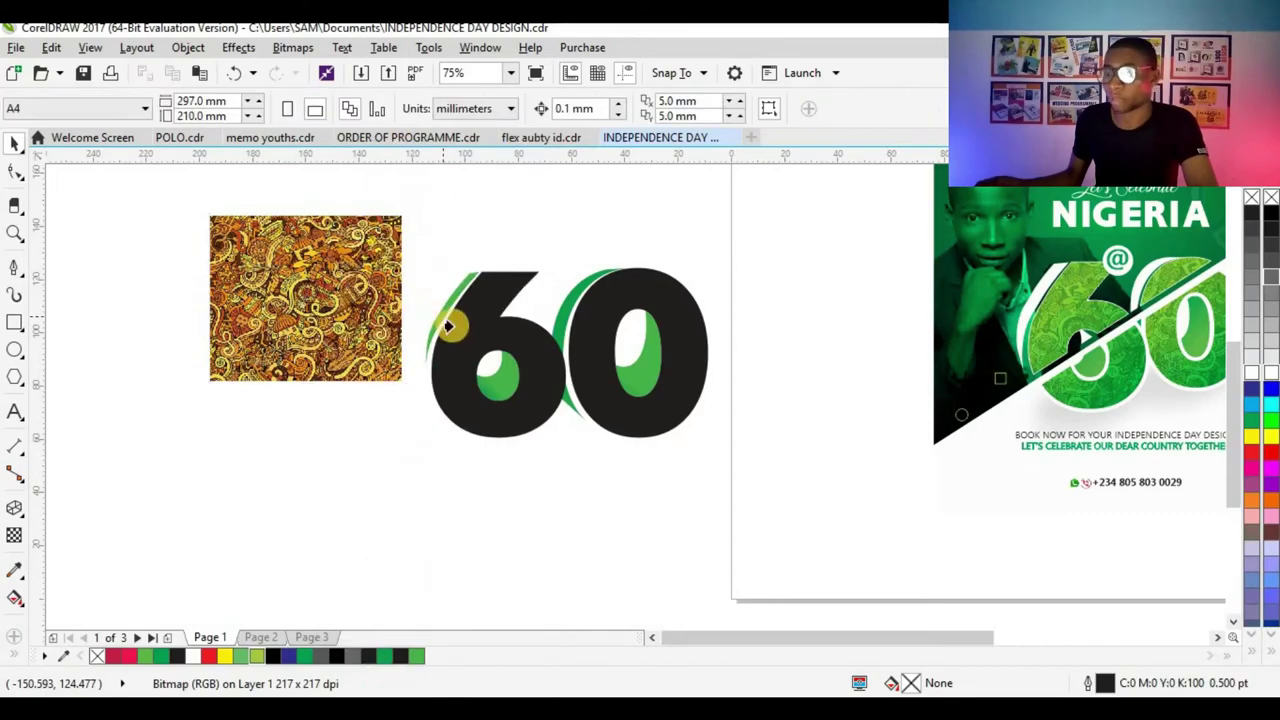
click(460, 335)
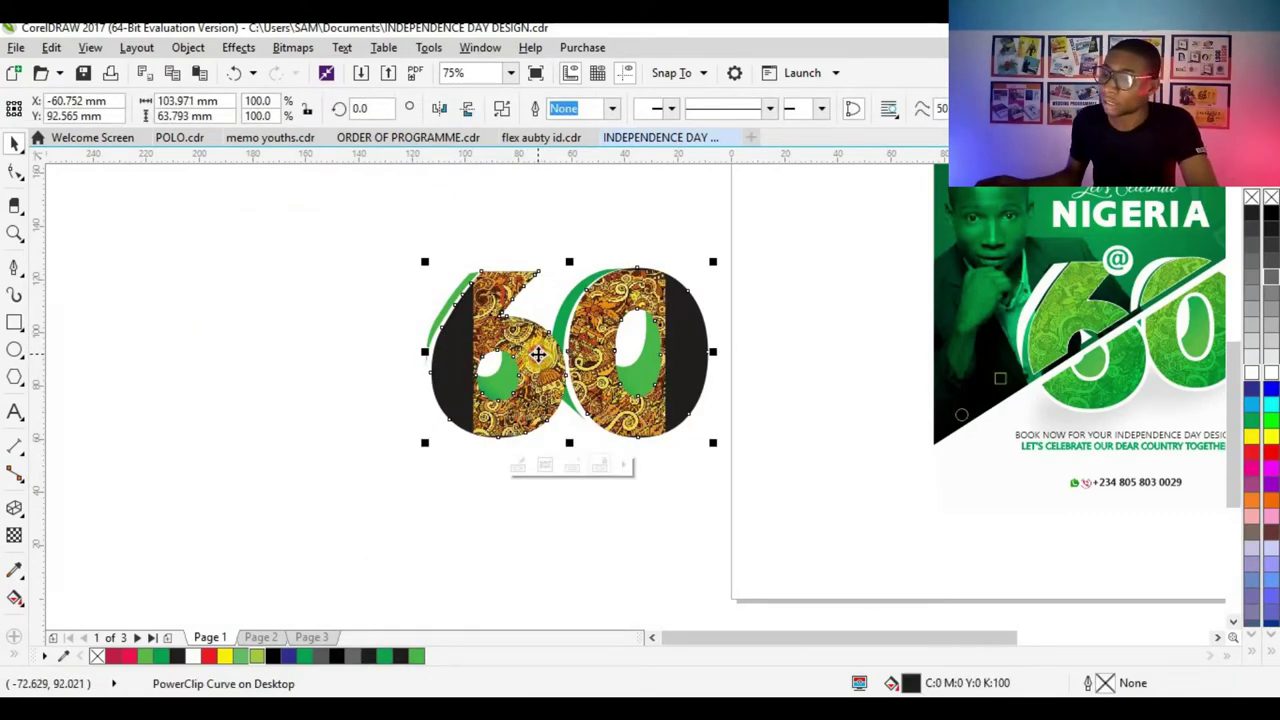
ctrl+click(538, 354)
drag(668, 268, 716, 224)
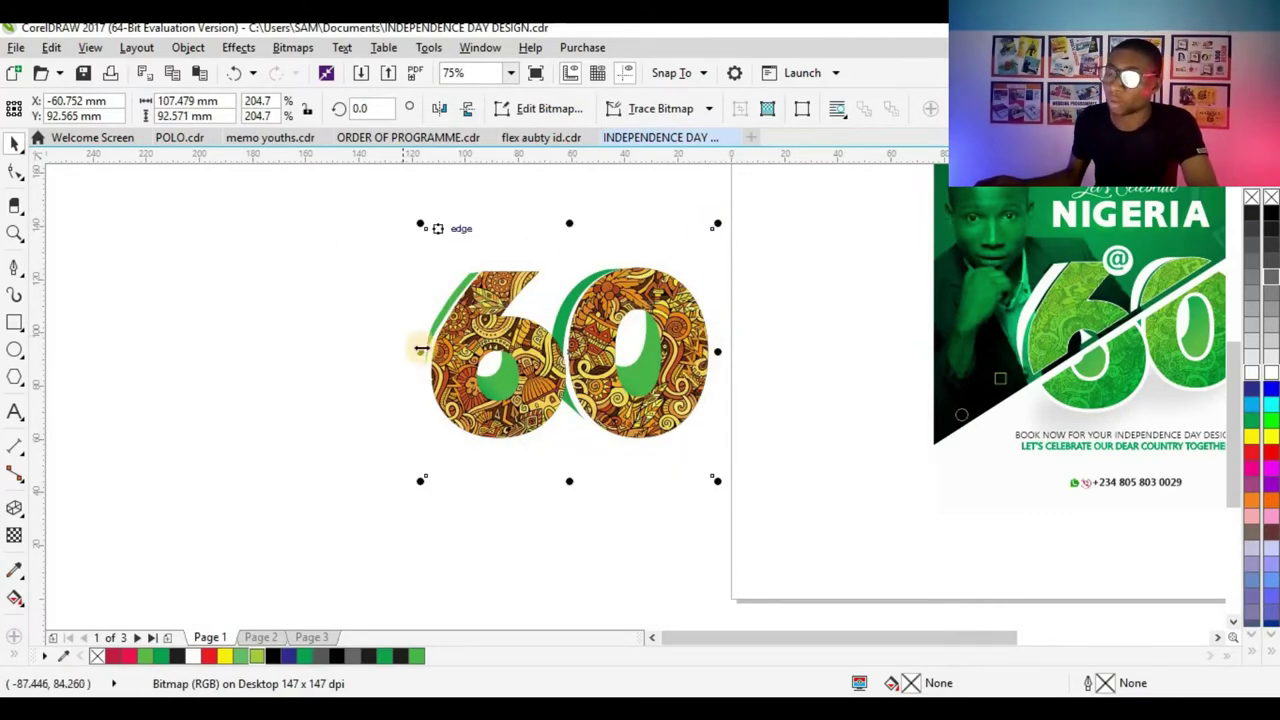
- Set the transparency merge mode of the pattern bitmap inside the 60 to Overlay
click(14, 540)
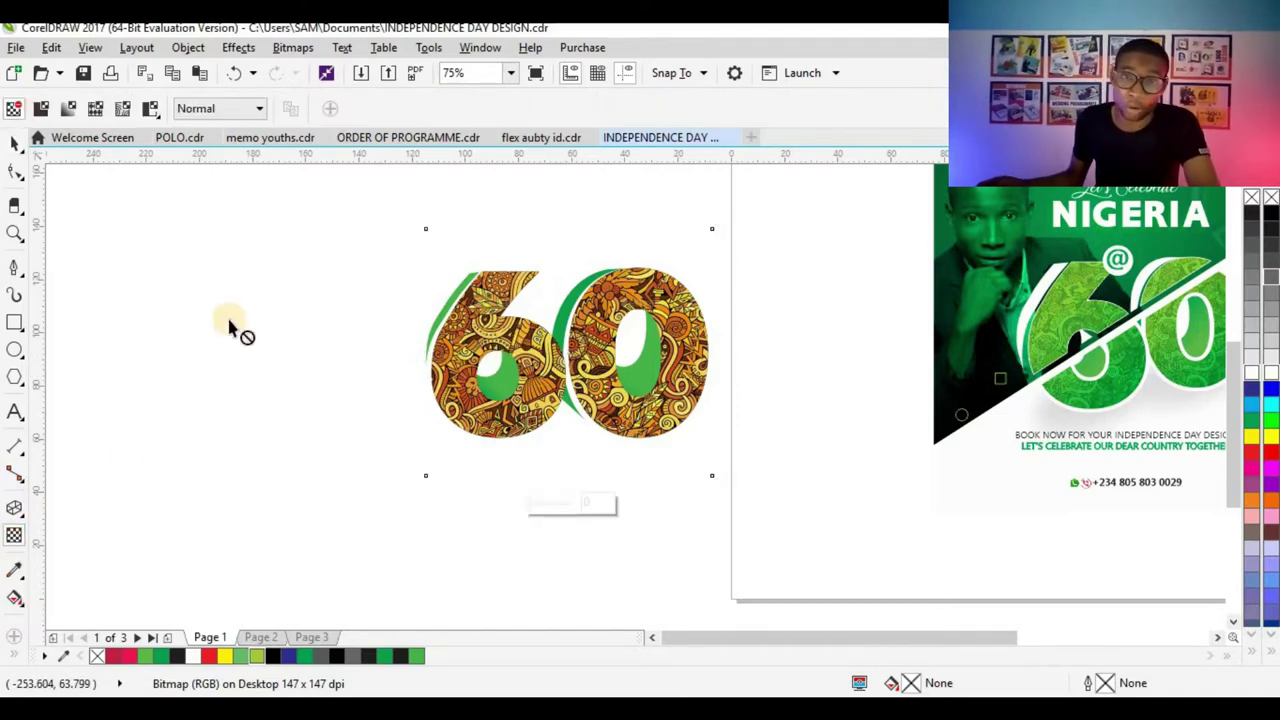
scroll(116, 248, up, 1)
click(260, 108)
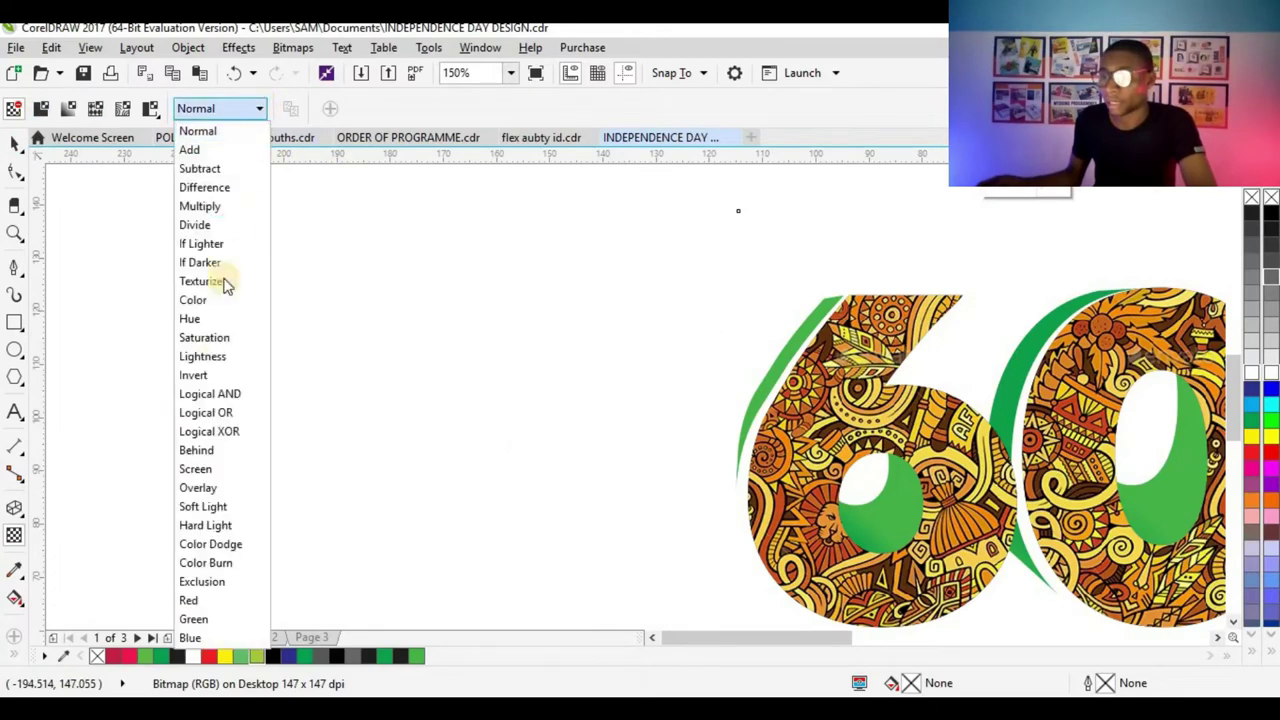
click(214, 486)
scroll(437, 395, down, 2)
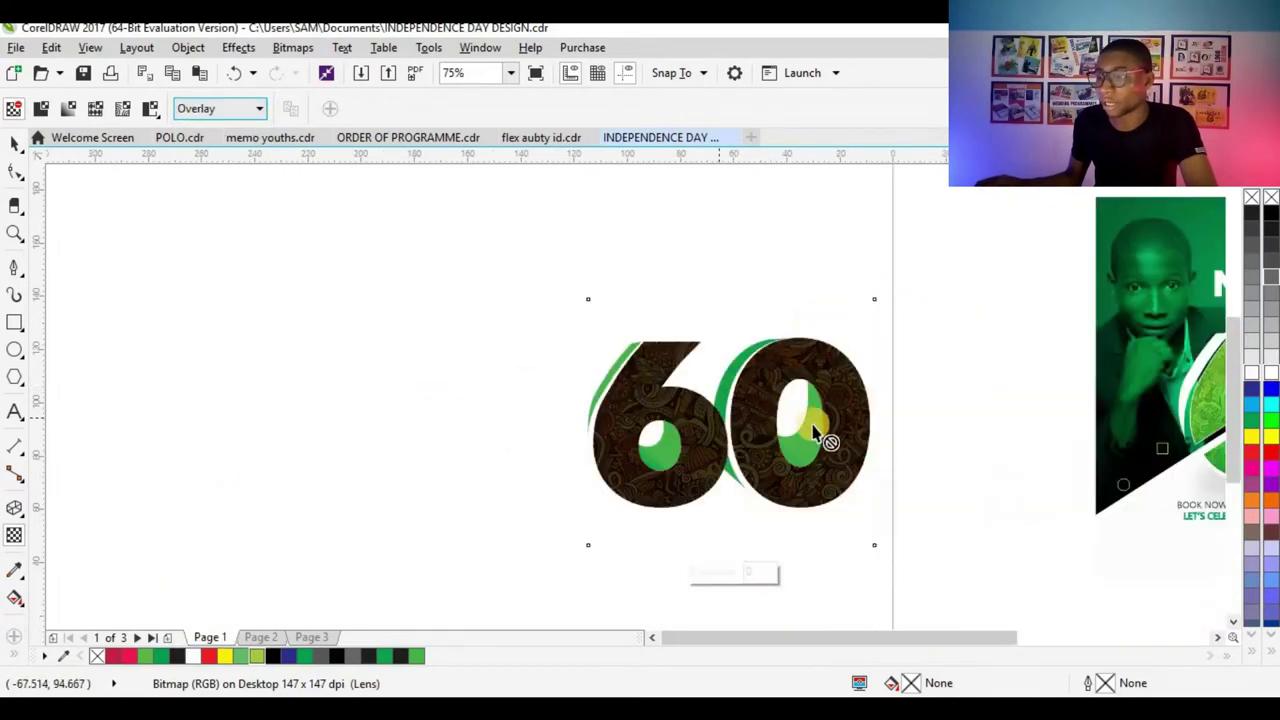
scroll(835, 425, up, 2)
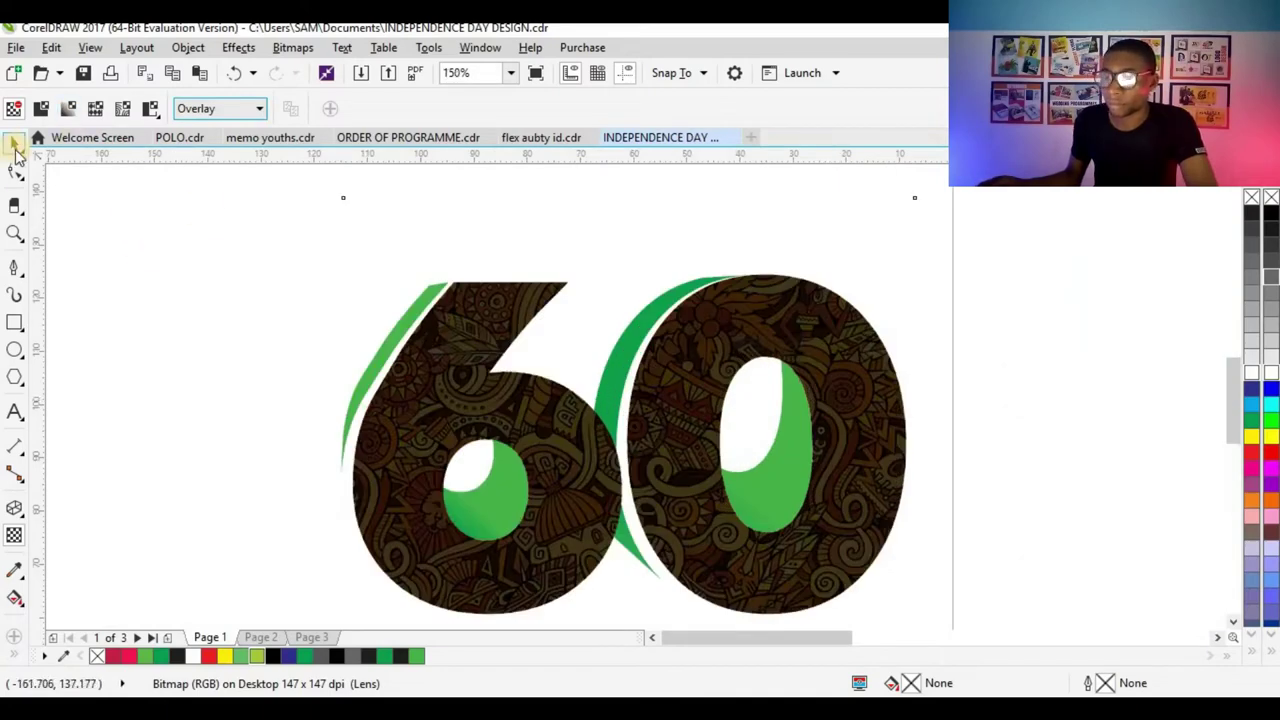
- Fill the welded 60 PowerClip shape with green C:100 M:0 Y:100 K:0
key(space)
scroll(474, 297, down, 1)
click(640, 323)
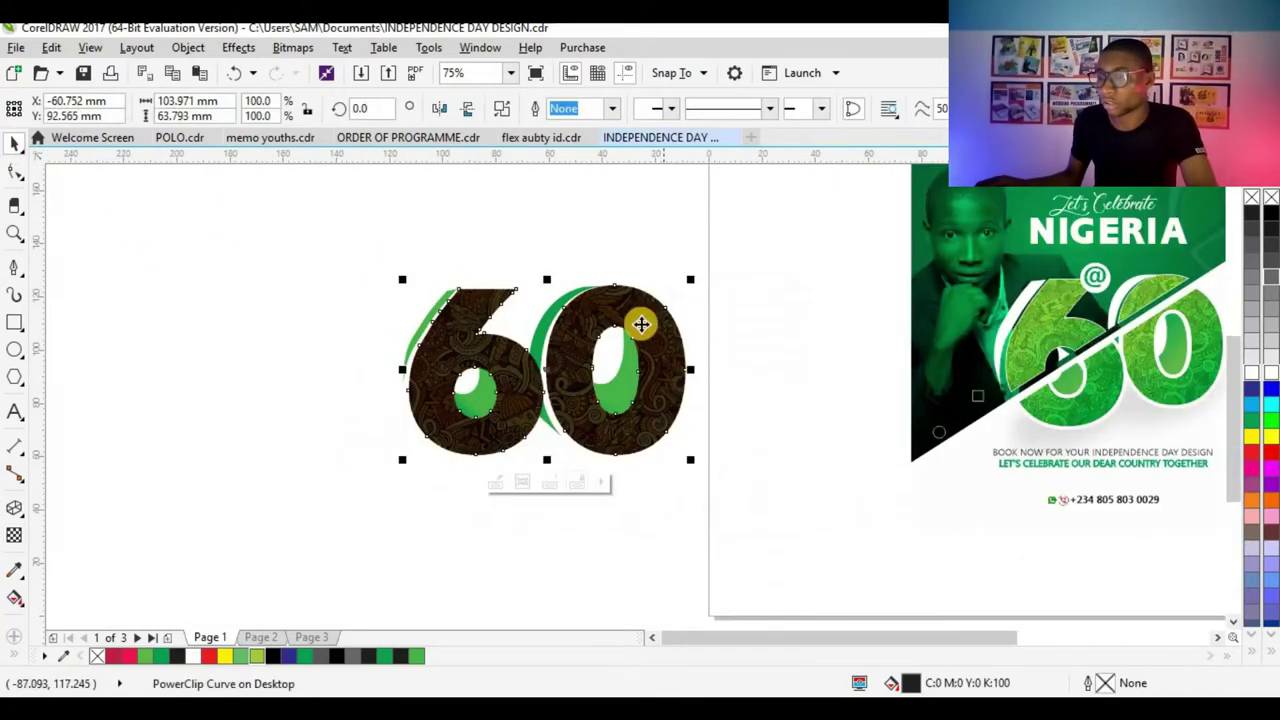
click(1254, 424)
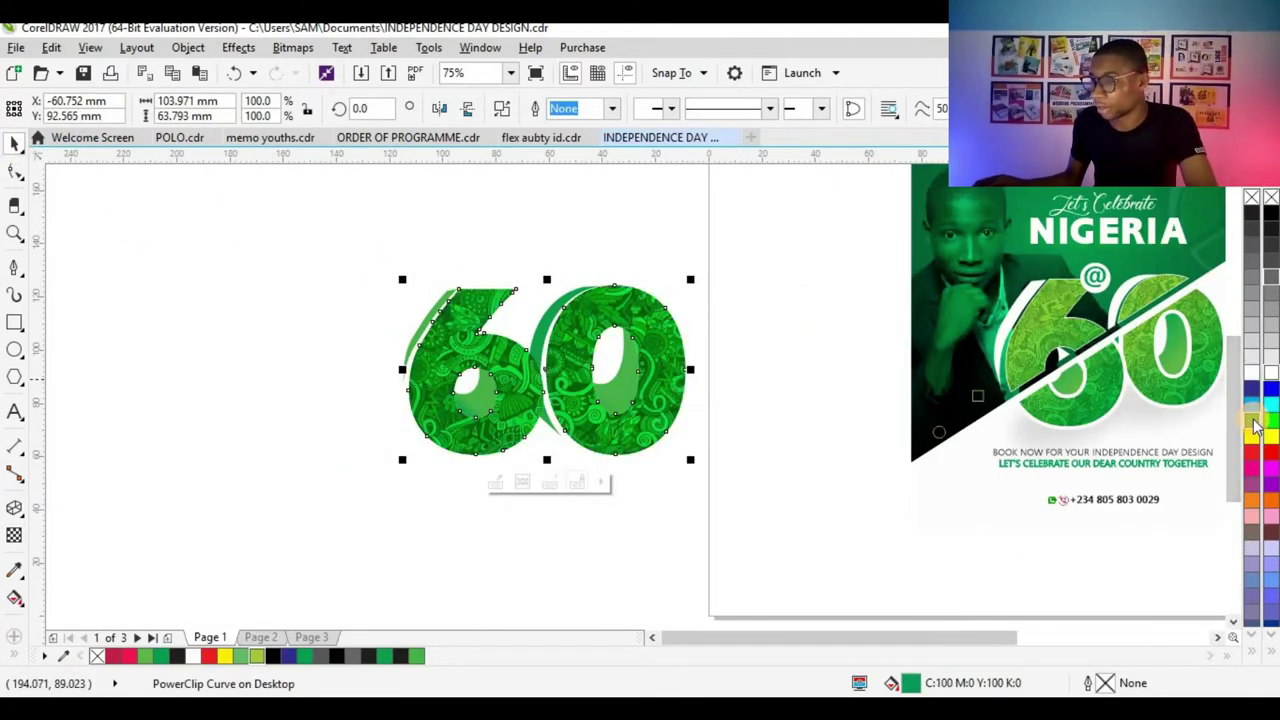
- Apply a linear fountain fill to the 60, from green near the base to yellow-green, extending its end point above the digits
click(15, 597)
drag(592, 430, 566, 325)
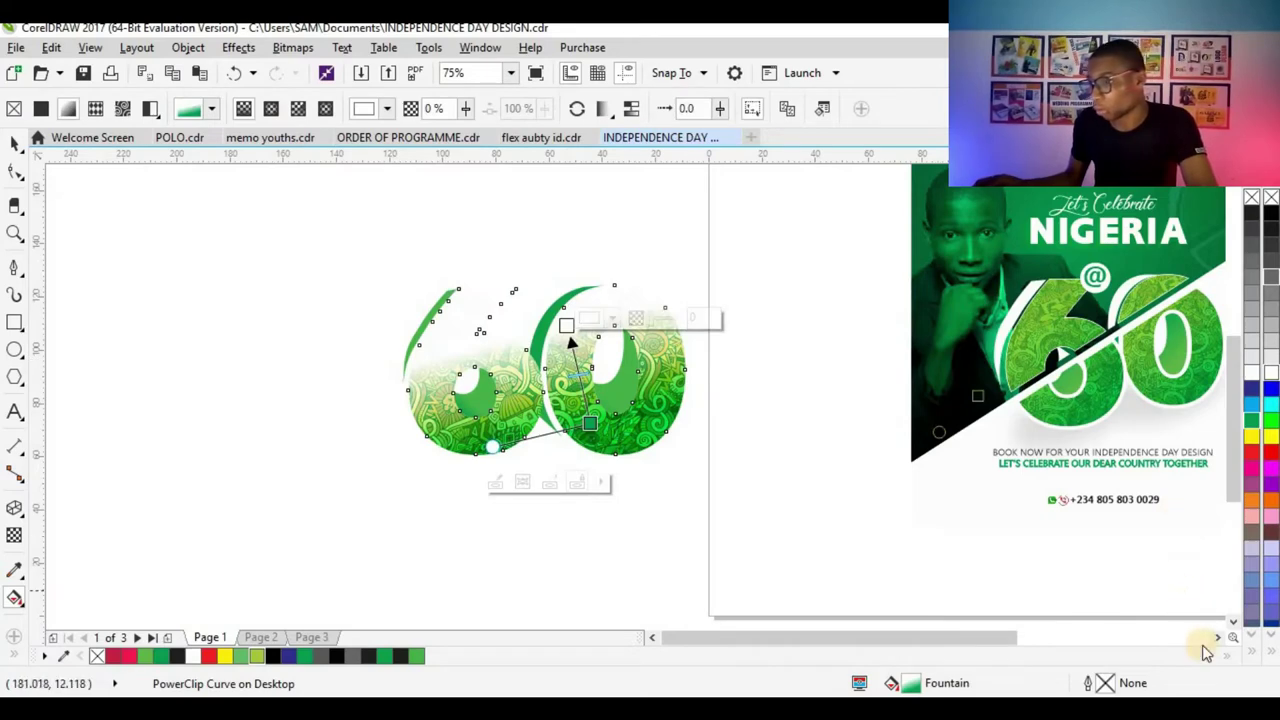
click(1251, 651)
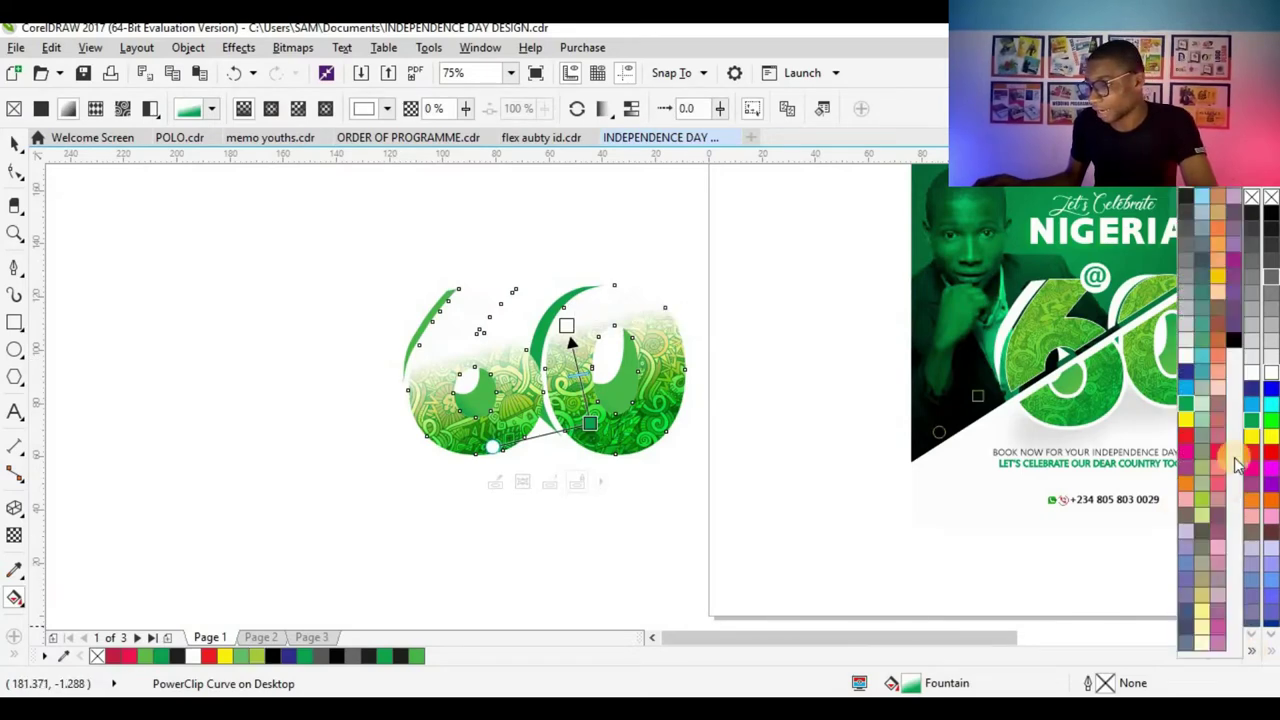
click(1203, 508)
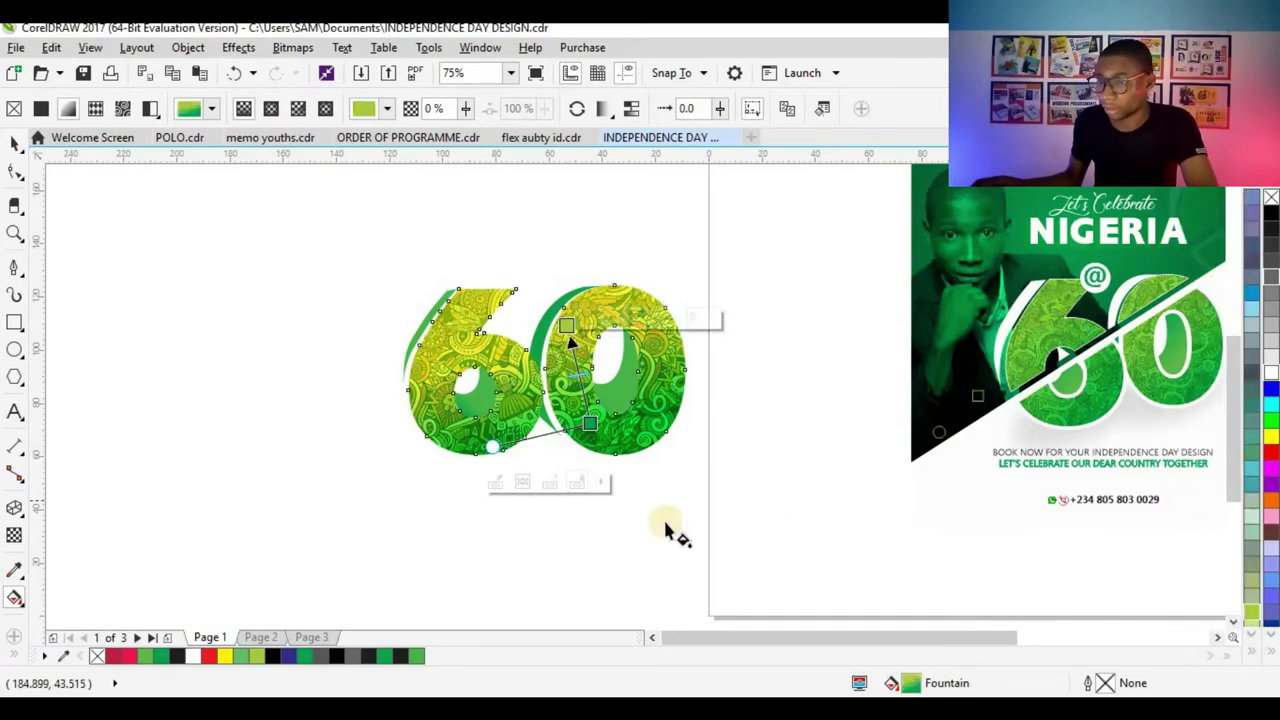
click(567, 327)
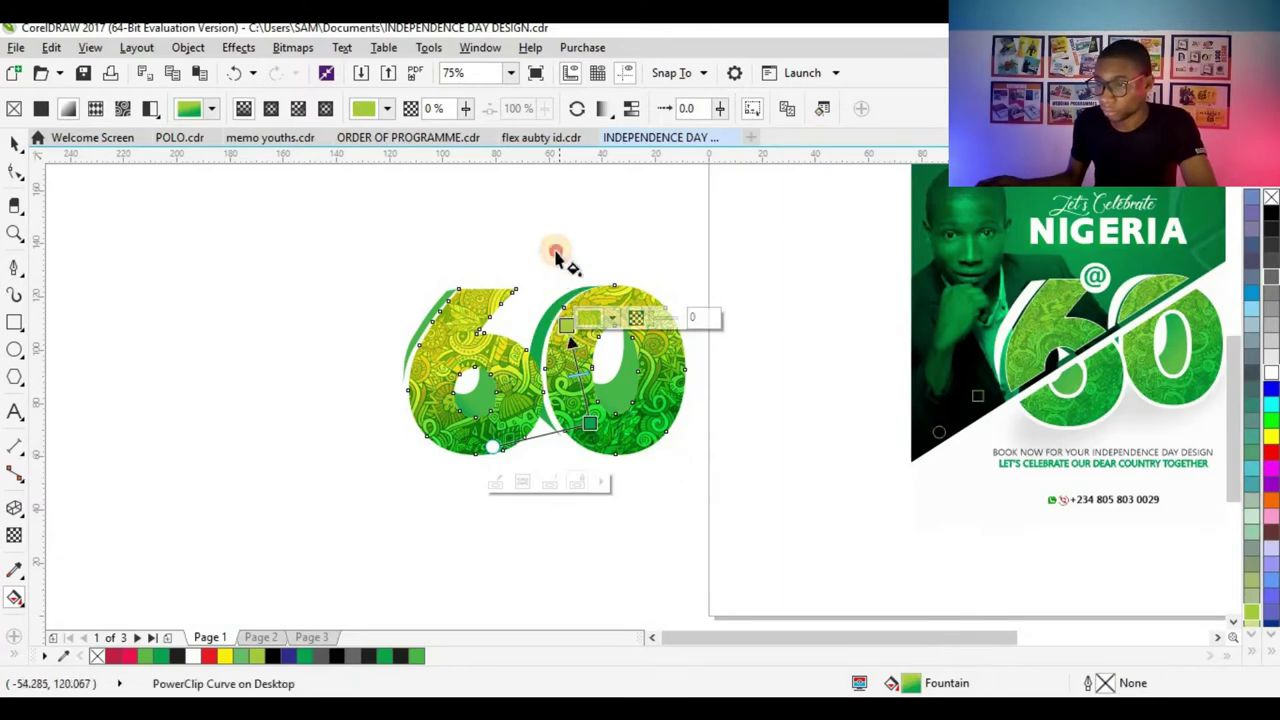
drag(569, 327, 540, 218)
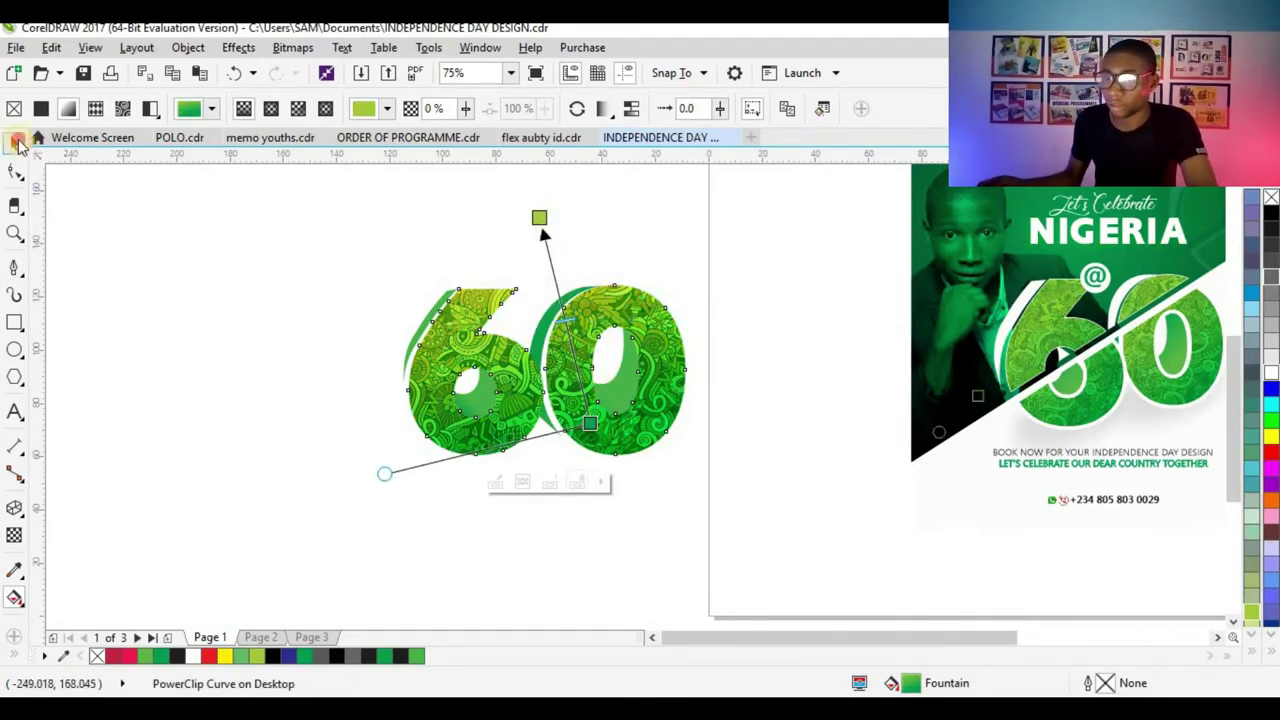
click(18, 143)
click(314, 300)
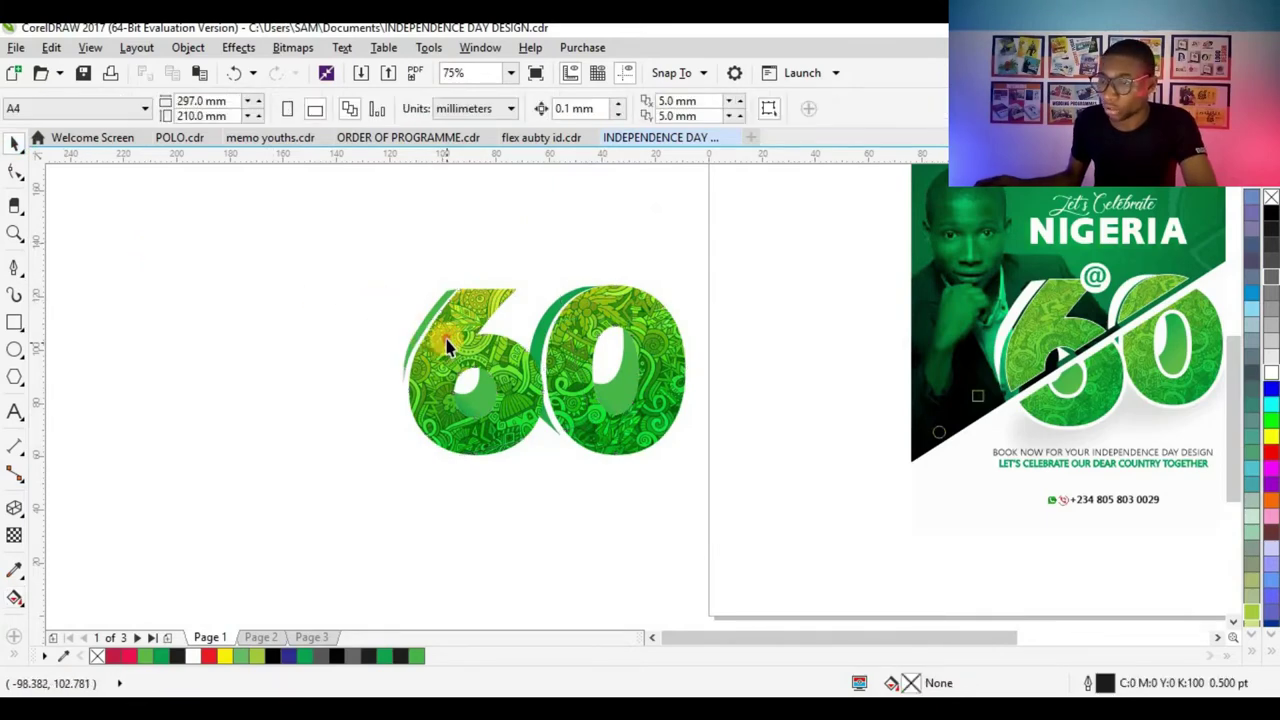
- Apply a uniform transparency of 50 to the pattern bitmap in the 60, keeping the Overlay merge mode
click(447, 343)
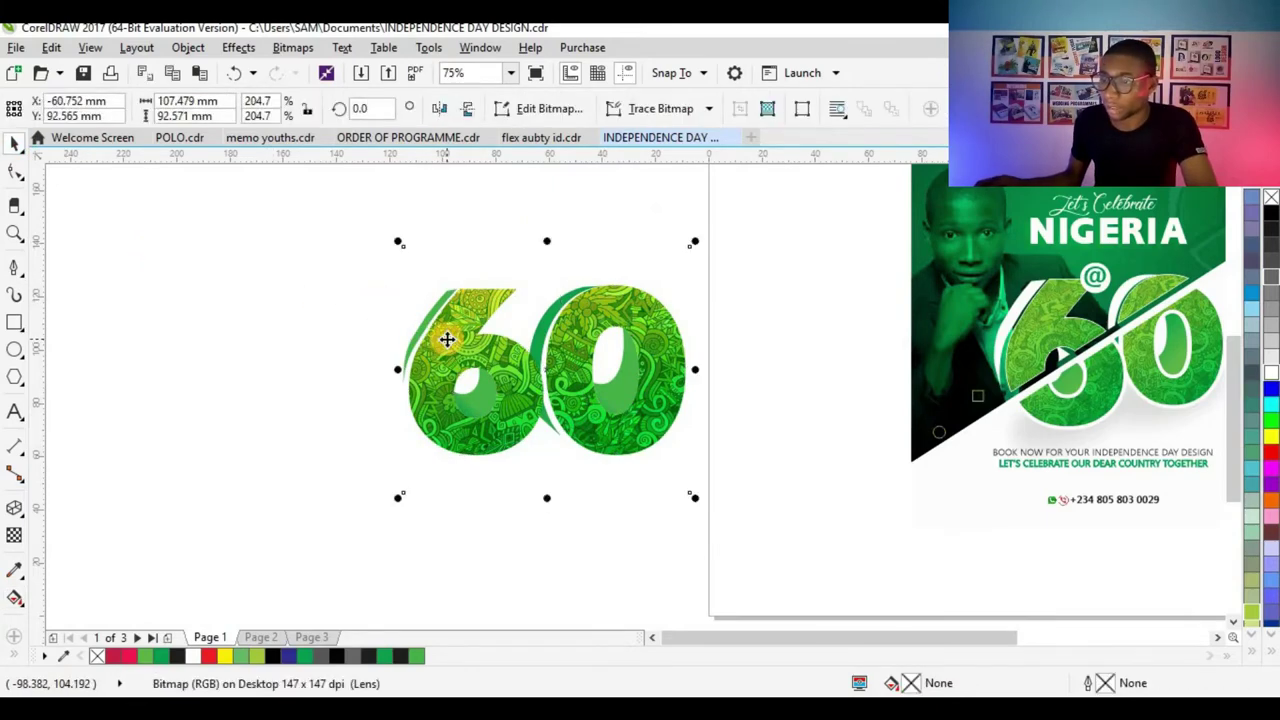
click(13, 537)
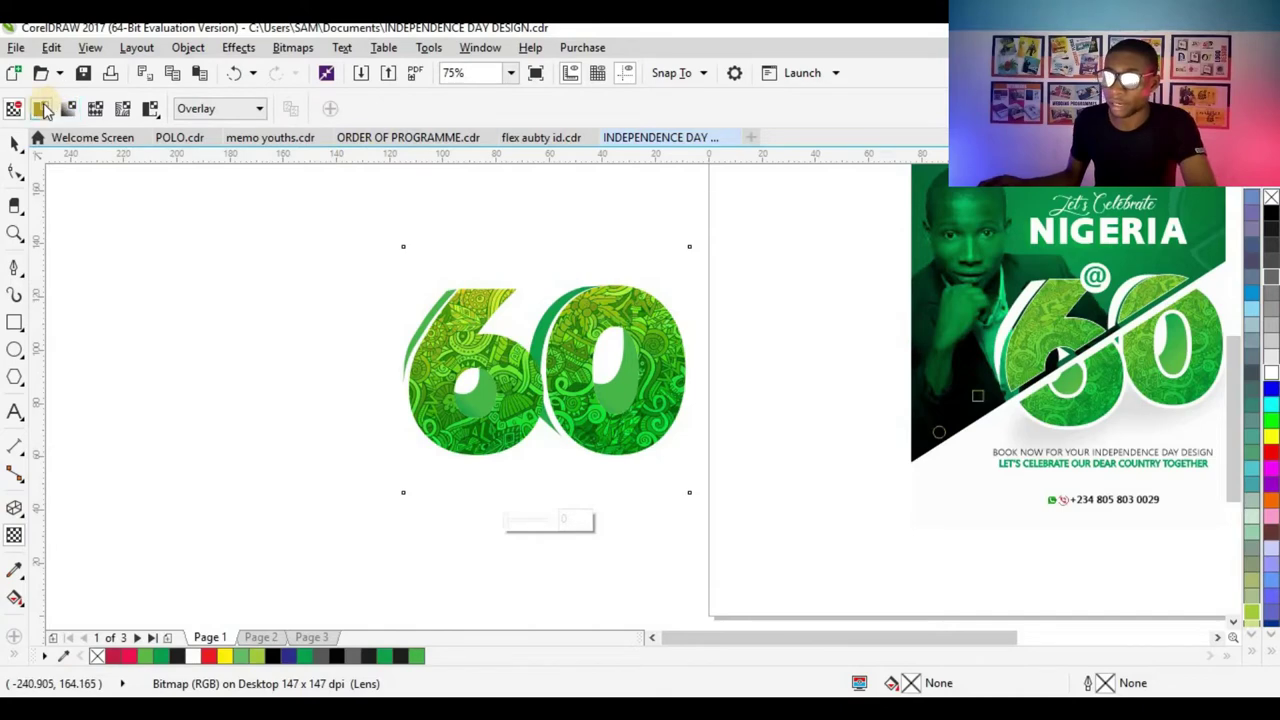
click(42, 109)
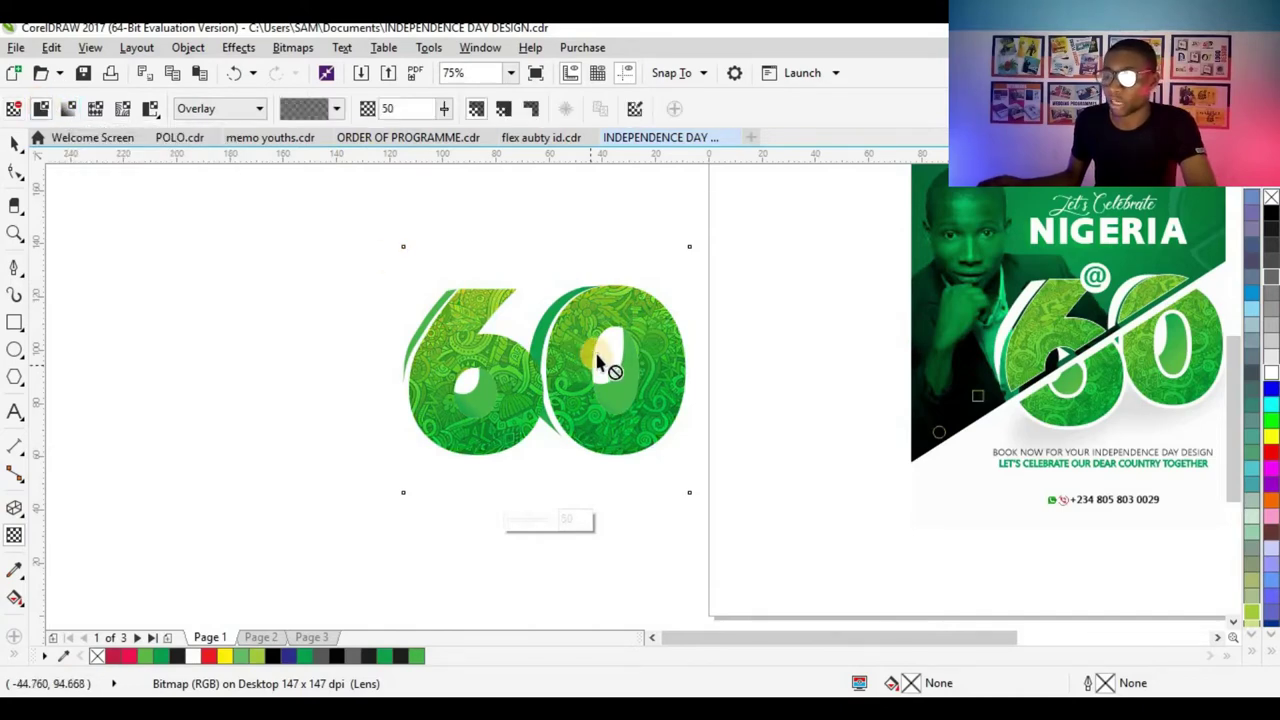
scroll(598, 365, up, 2)
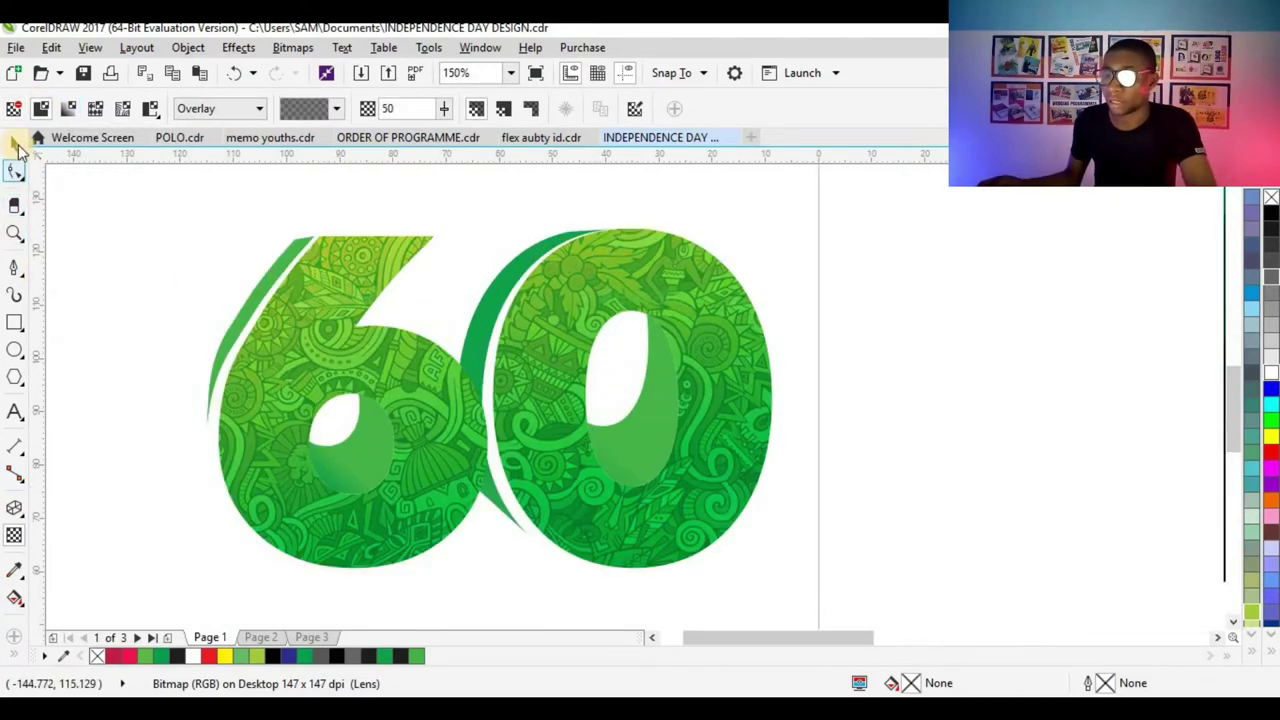
scroll(372, 282, down, 1)
key(space)
click(414, 515)
- Examine the patterned 60 at different zoom levels and compare it with the reference flyer
scroll(411, 354, down, 1)
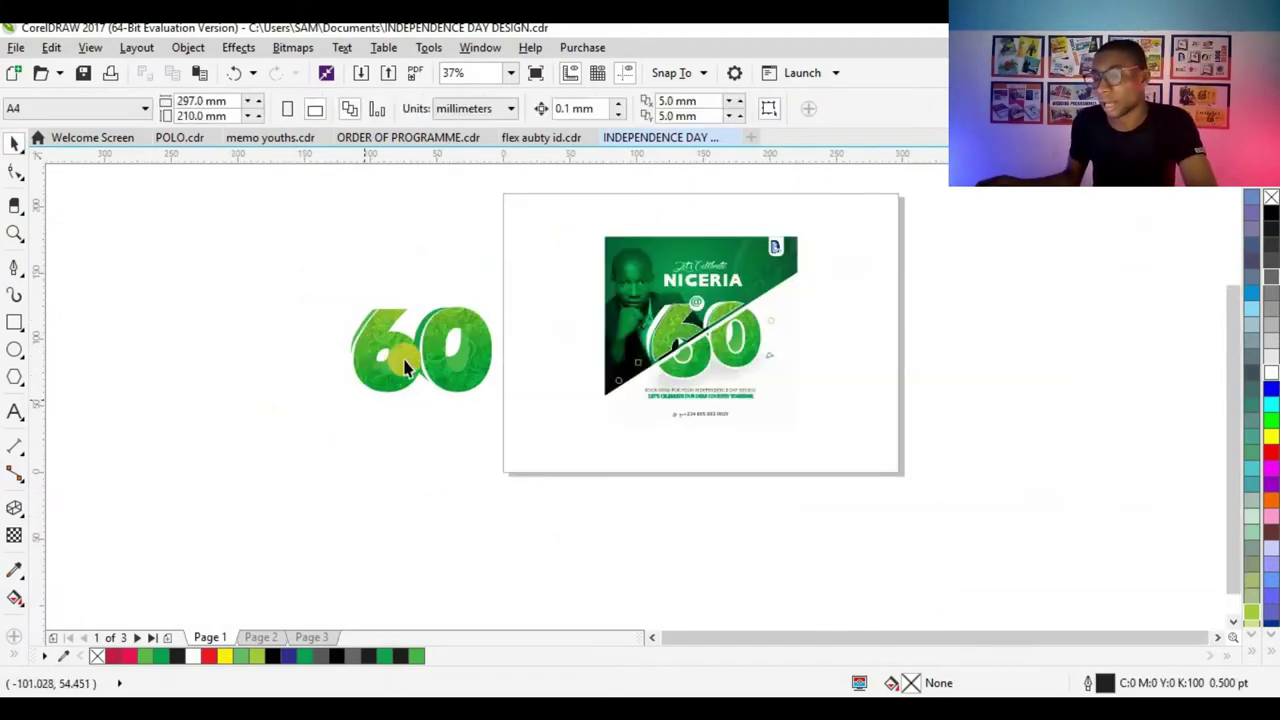
scroll(423, 345, up, 1)
scroll(515, 365, down, 1)
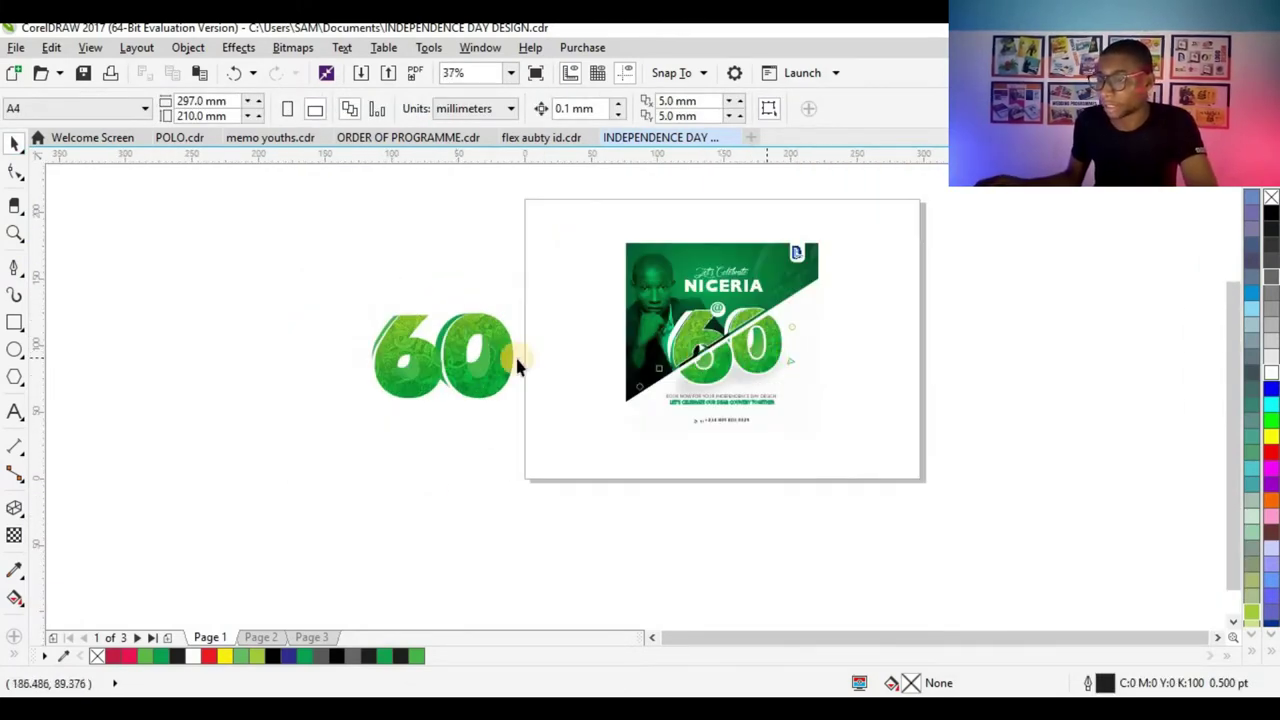
scroll(437, 360, up, 1)
scroll(397, 371, up, 2)
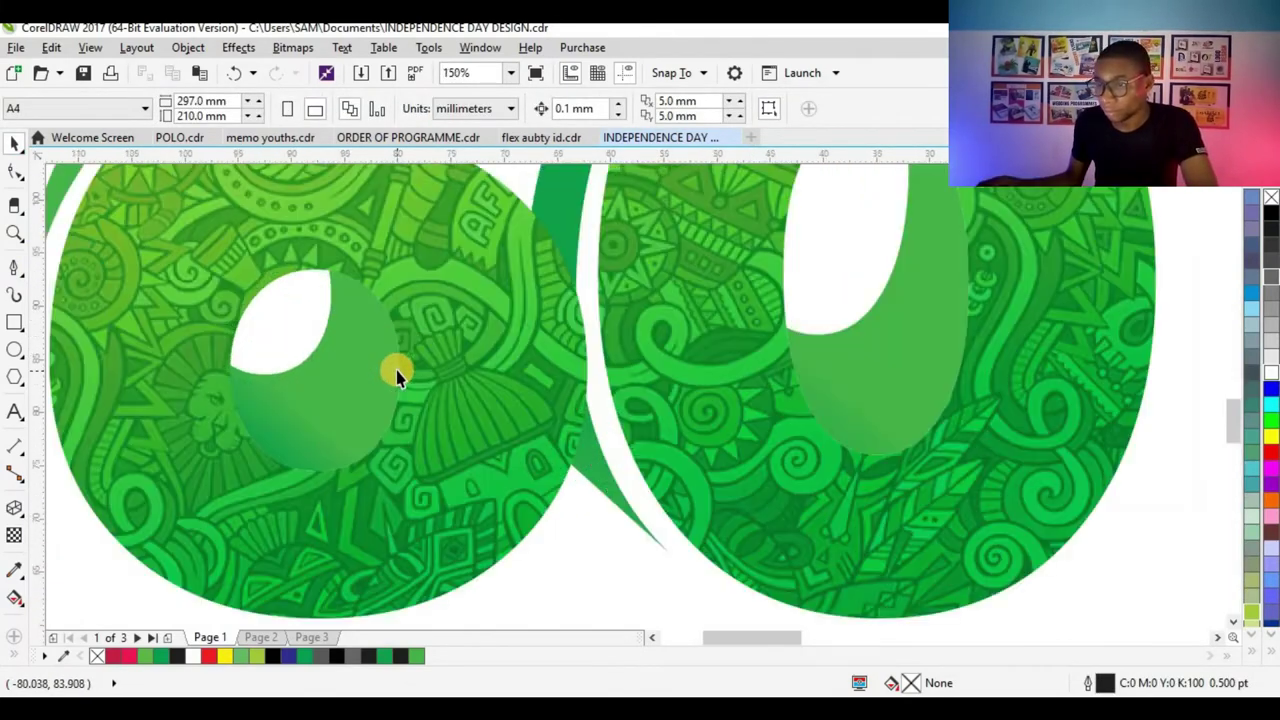
scroll(450, 375, down, 2)
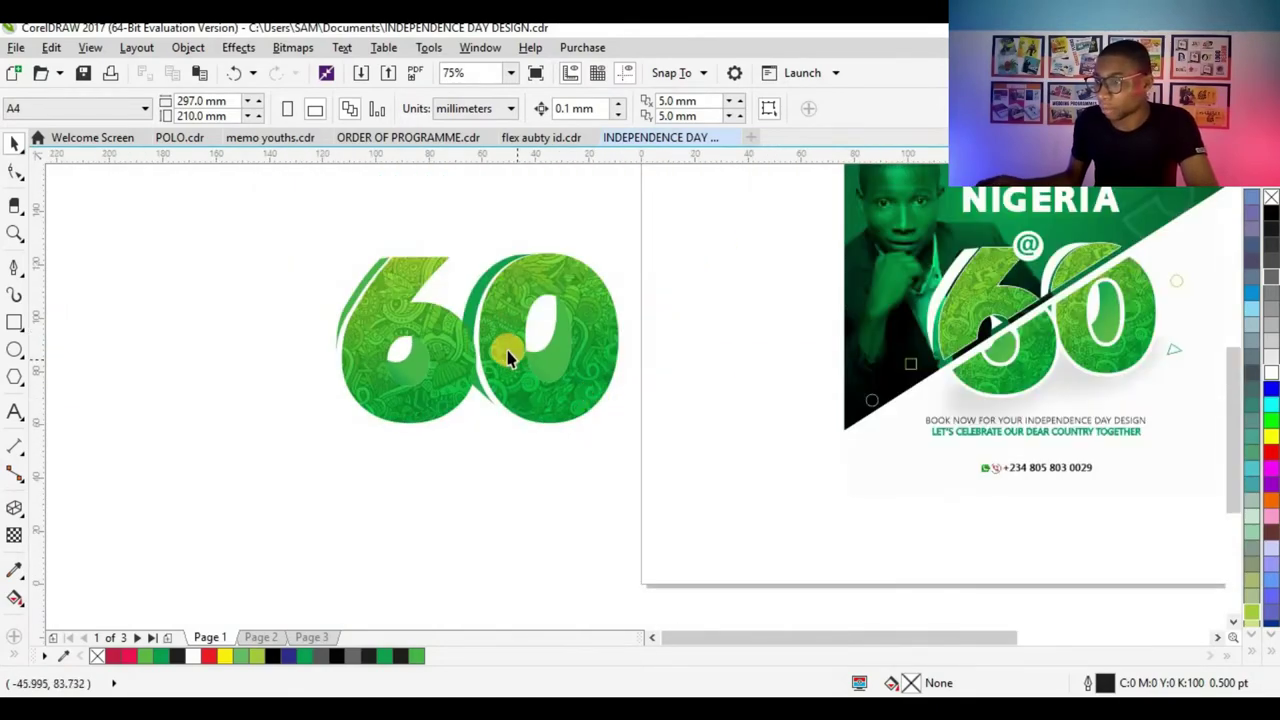
scroll(490, 300, up, 1)
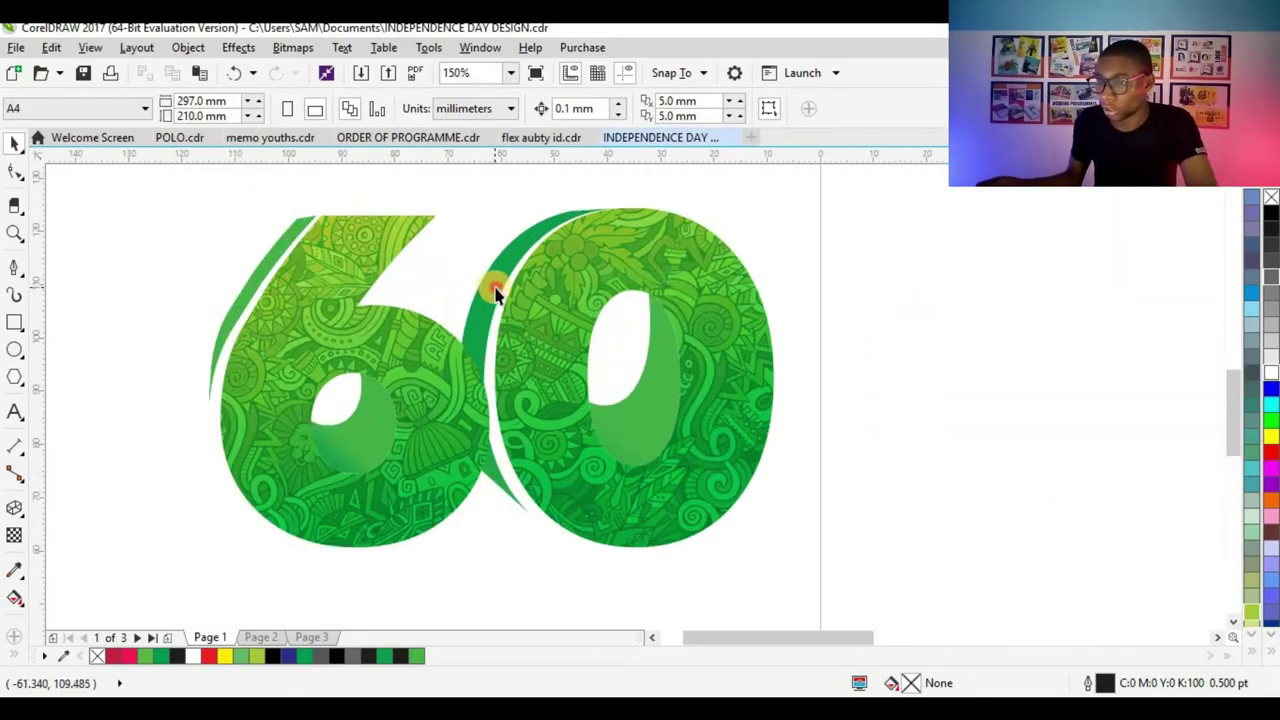
click(494, 290)
- Group all parts of the 60 and move the group to the centre of the square frame on Page 3
scroll(490, 320, down, 2)
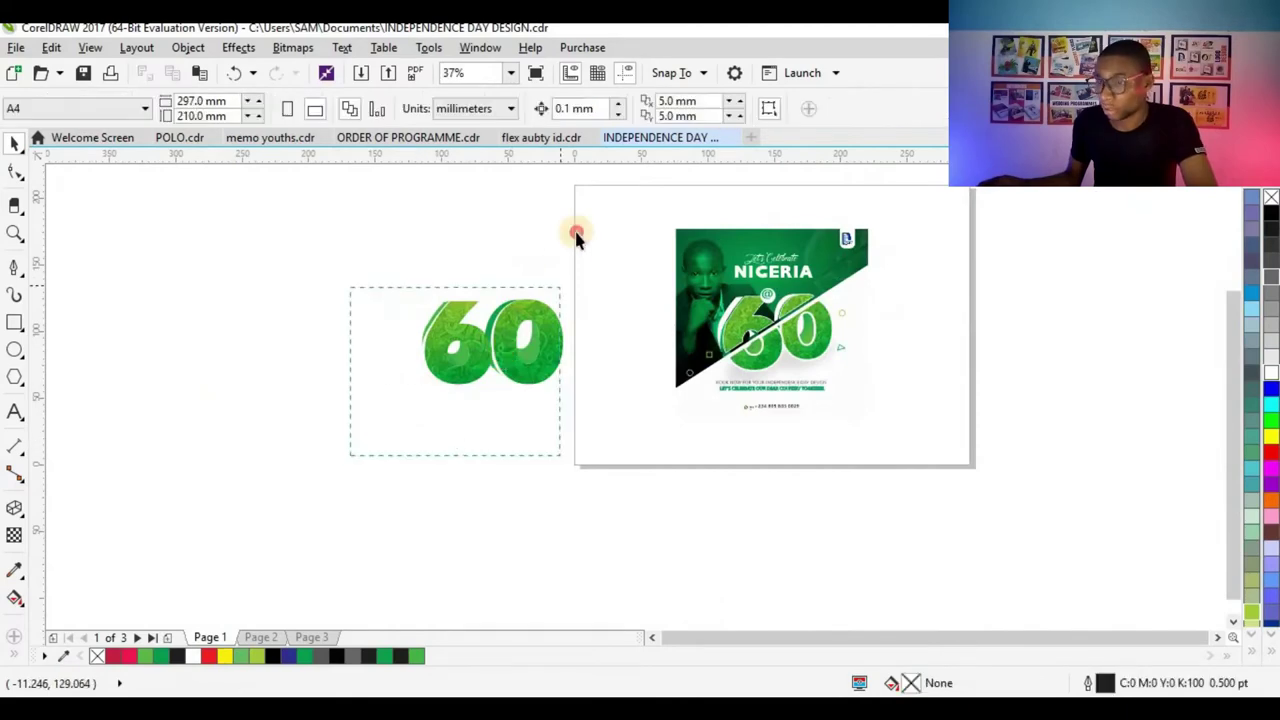
drag(560, 287, 576, 233)
key(ctrl+g)
drag(521, 349, 504, 338)
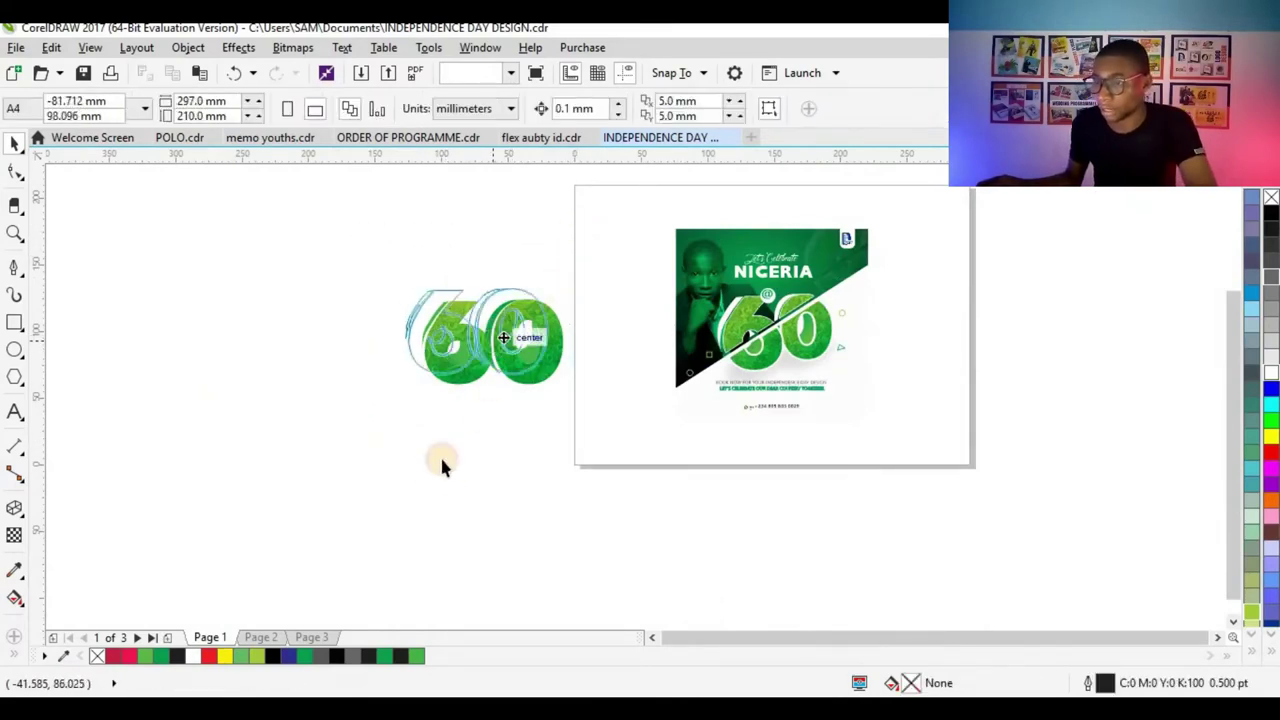
drag(443, 465, 440, 468)
click(311, 637)
drag(481, 313, 831, 411)
click(955, 316)
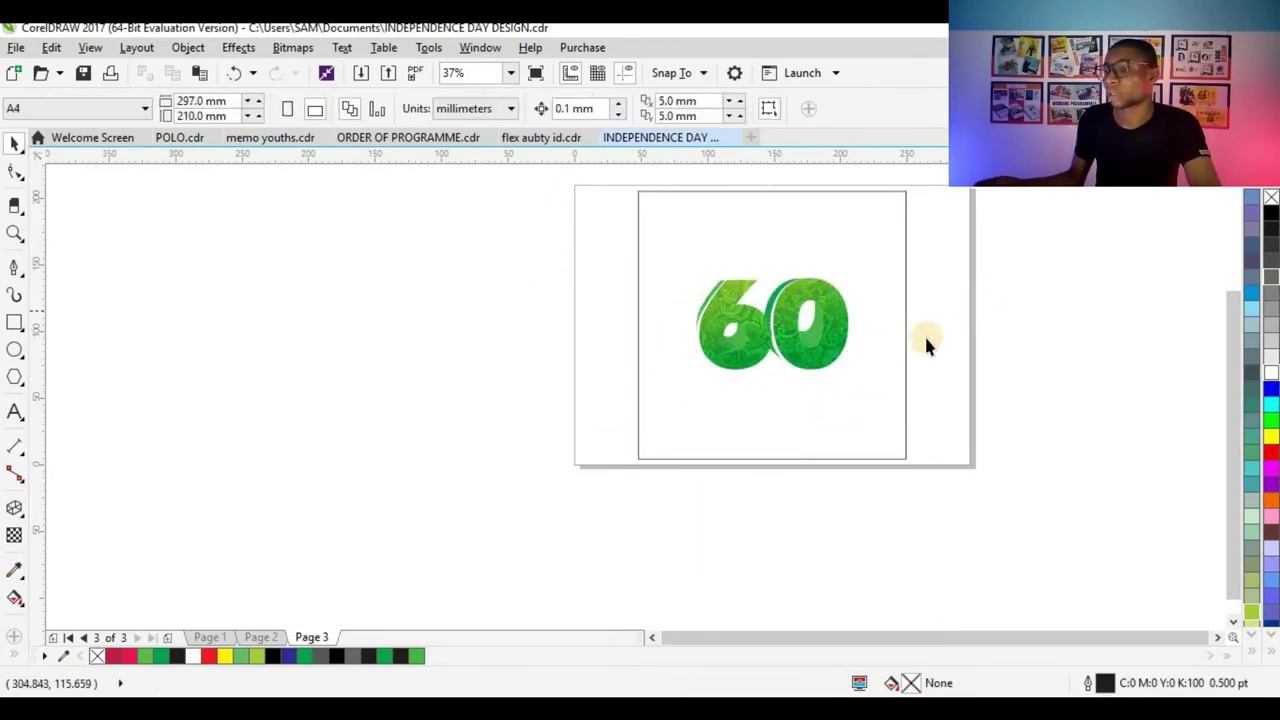
- Enlarge the grouped 60 slightly from its centre to about 118.6 by 71.2 mm
click(845, 350)
drag(856, 378, 860, 382)
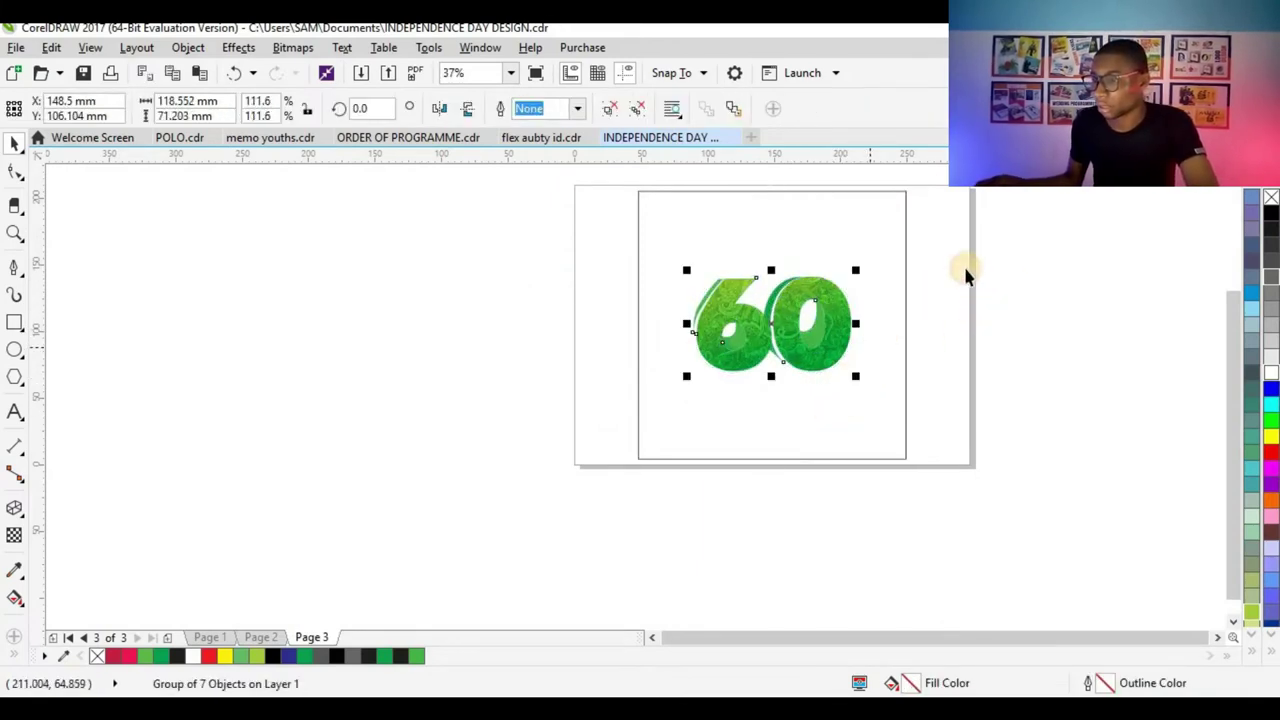
click(131, 273)
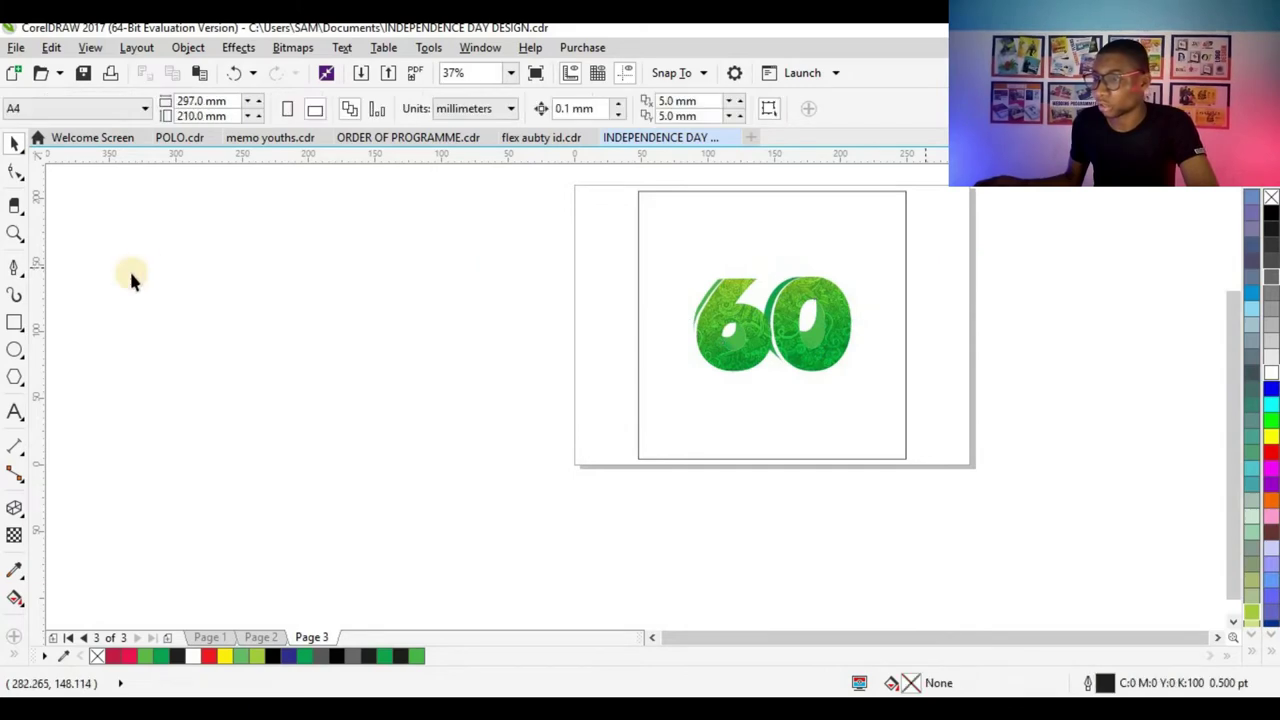
- Draw a closed Pen shape about 201.2 by 141.5 mm over the upper part of the Page 3 frame, with a diagonal lower edge crossing the 60
click(208, 637)
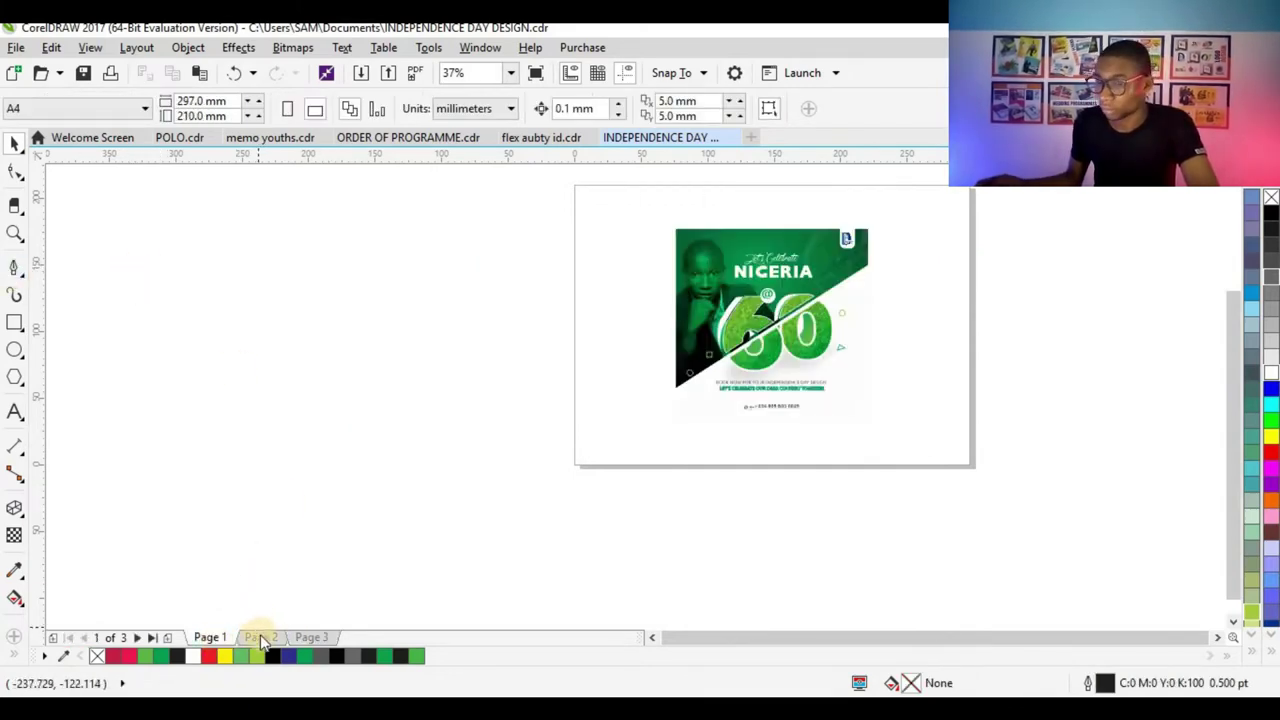
click(315, 640)
click(14, 267)
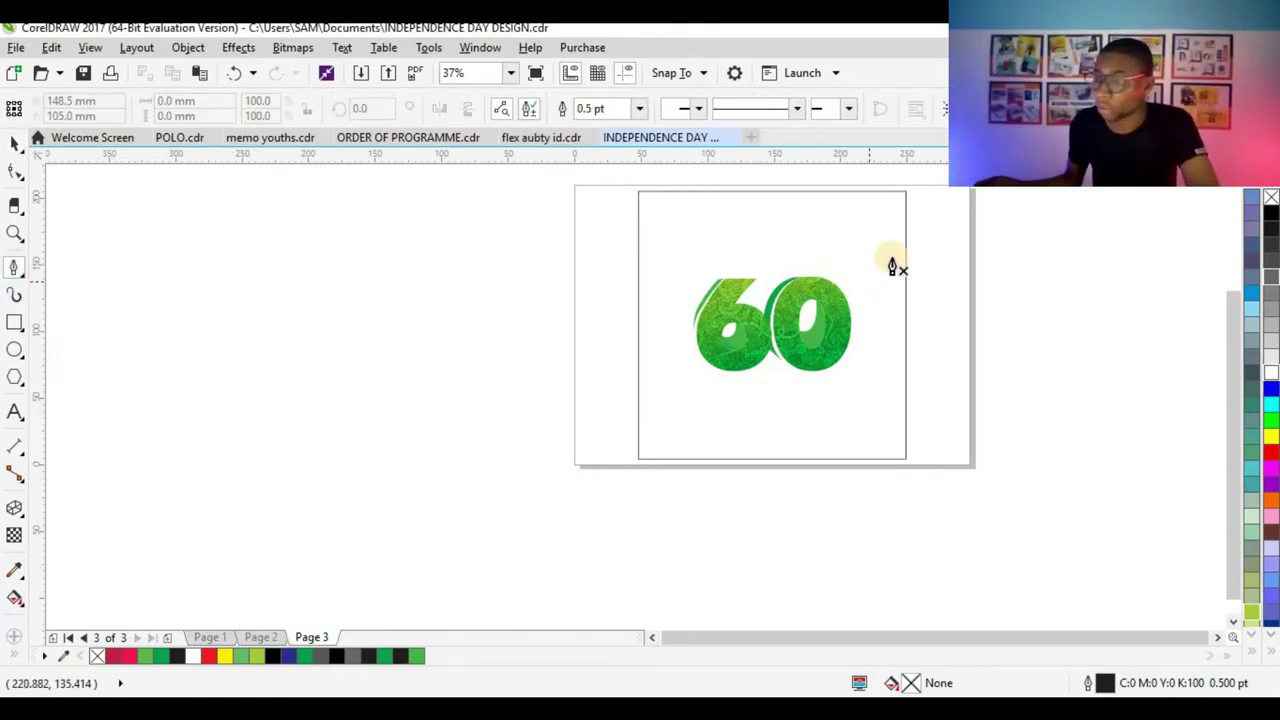
click(905, 236)
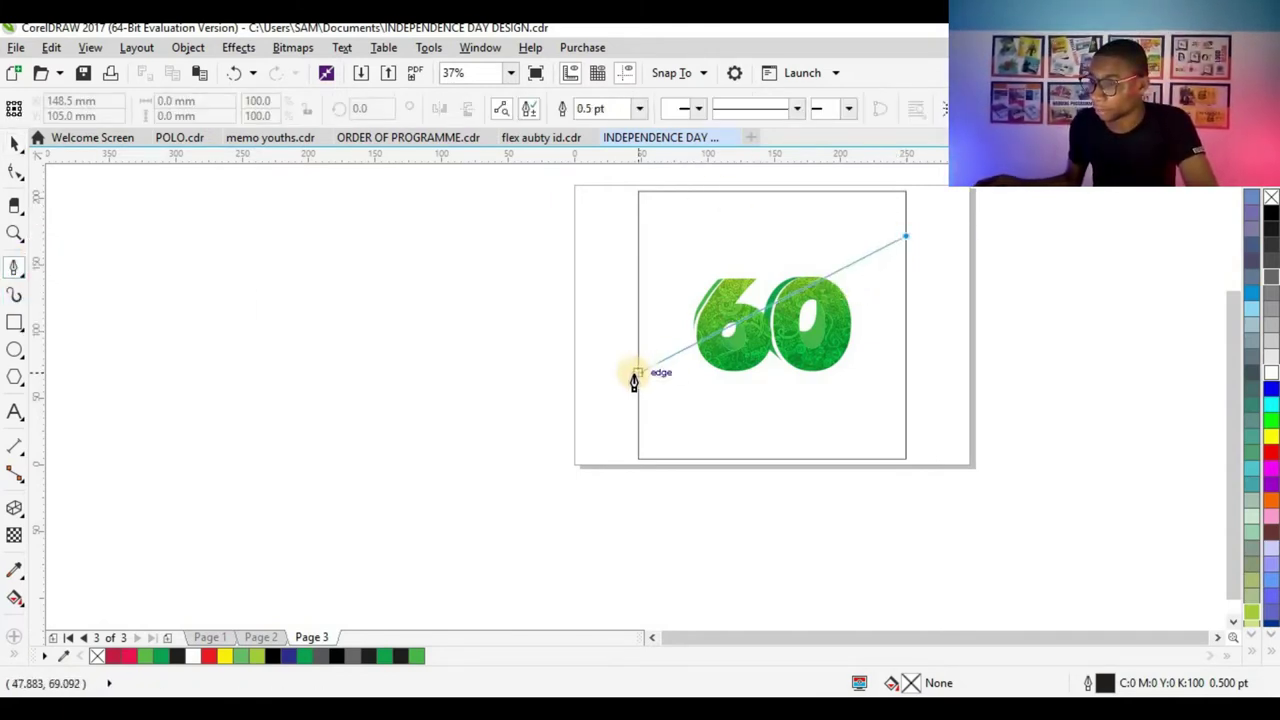
click(636, 381)
click(640, 192)
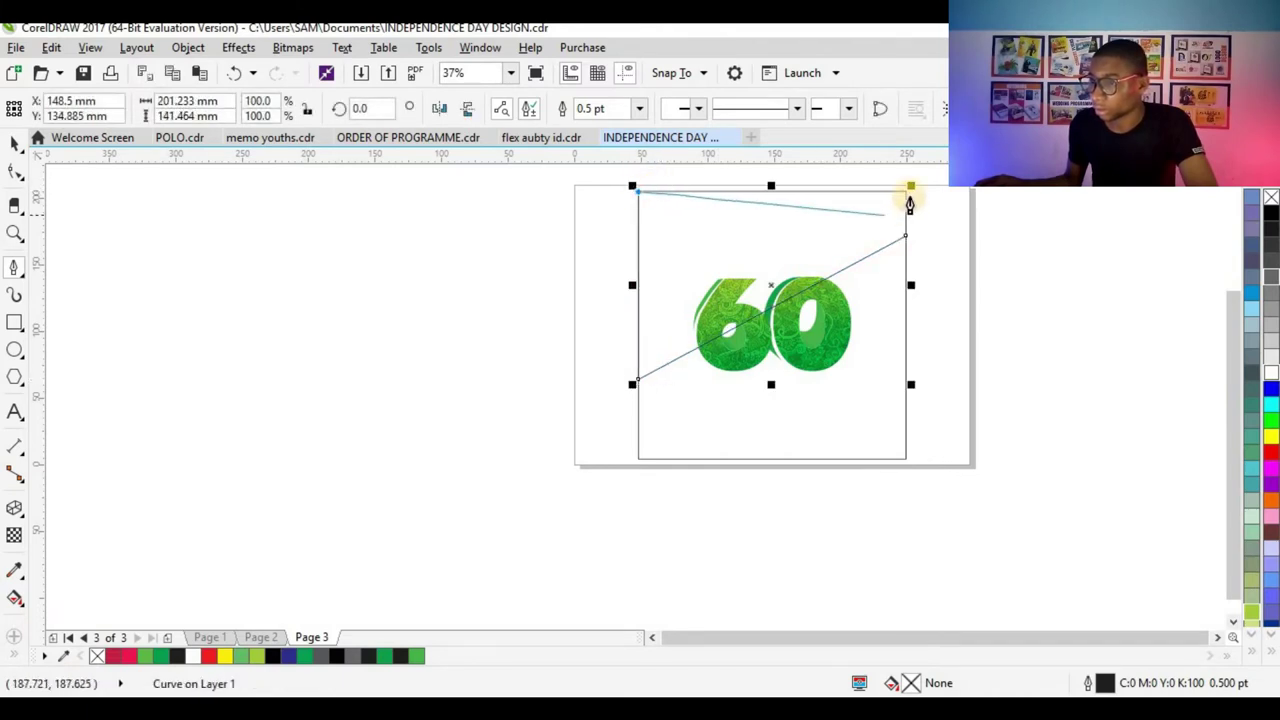
click(907, 191)
click(15, 143)
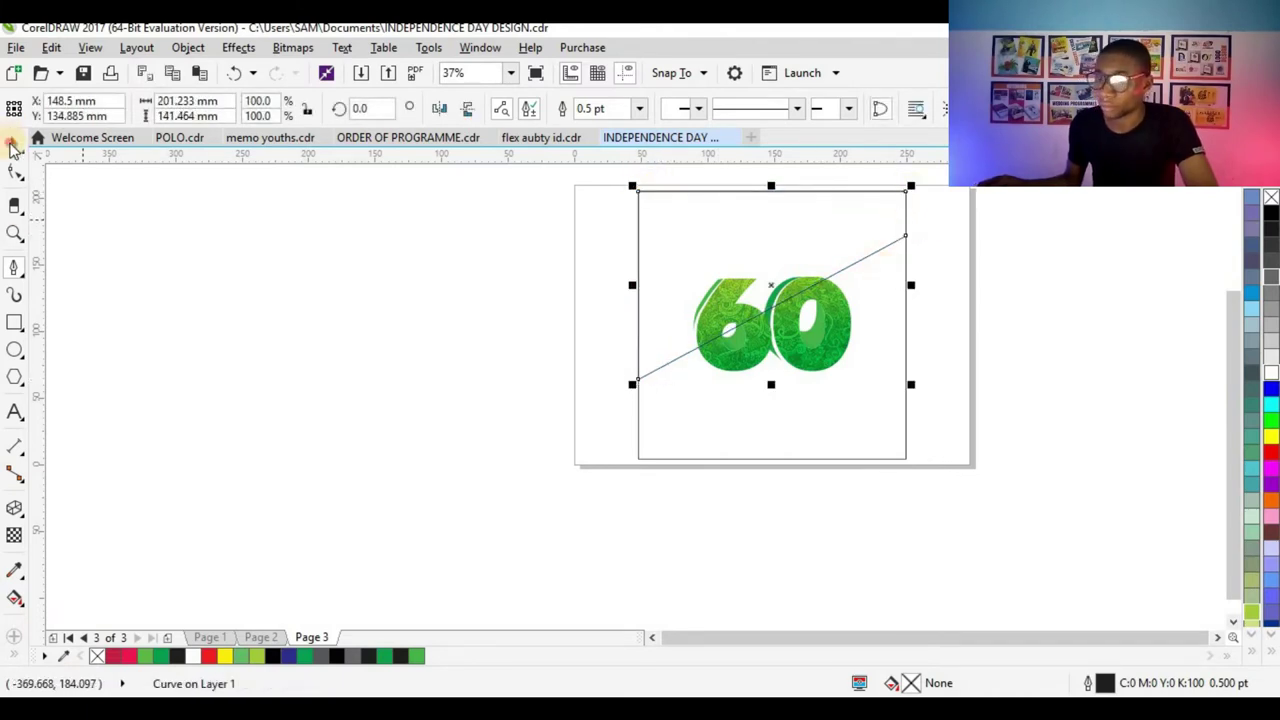
click(354, 271)
- Fill the diagonal-edged shape with green C:100 M:0 Y:100 K:0 and remove its outline
scroll(832, 305, up, 2)
click(838, 290)
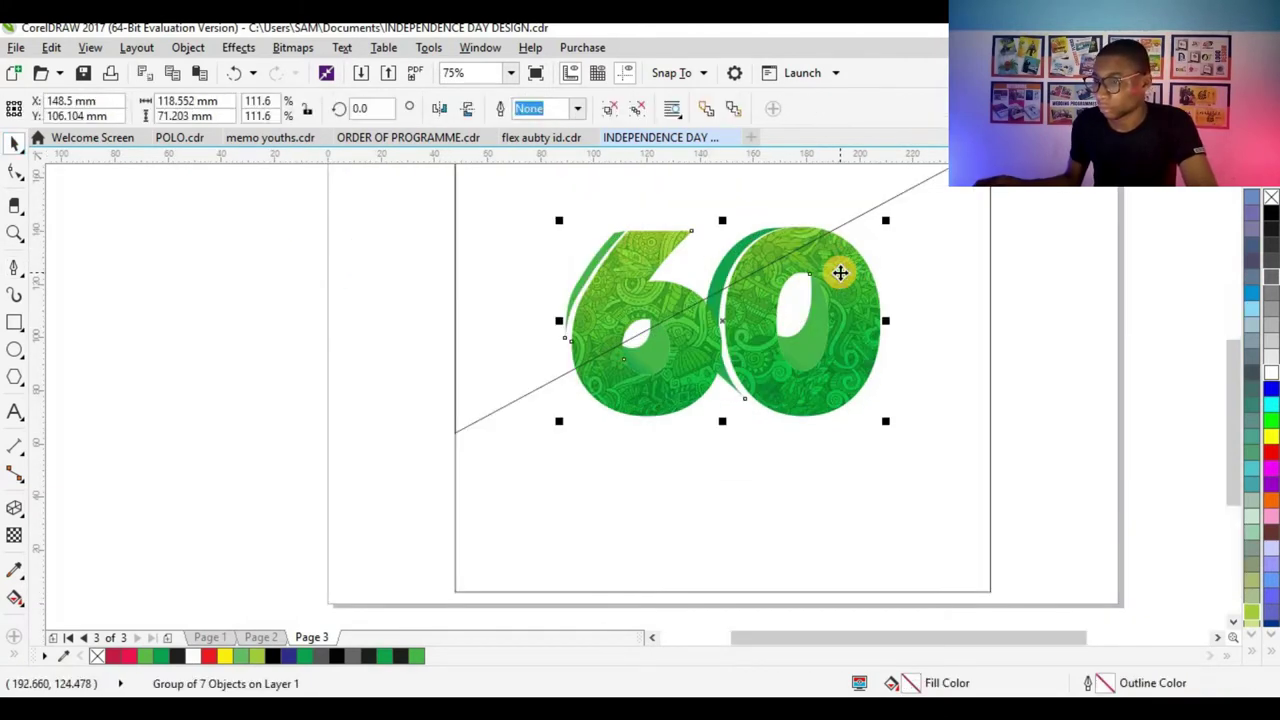
click(771, 263)
scroll(806, 260, down, 2)
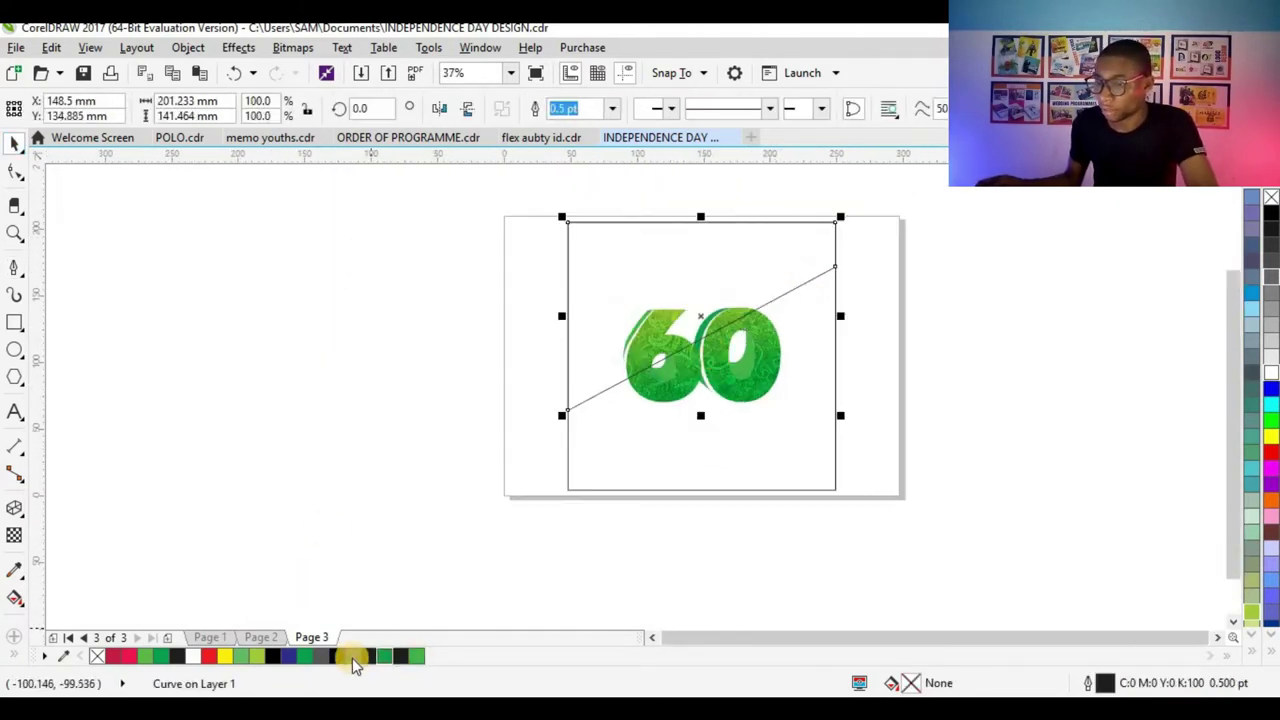
click(1252, 655)
click(1183, 408)
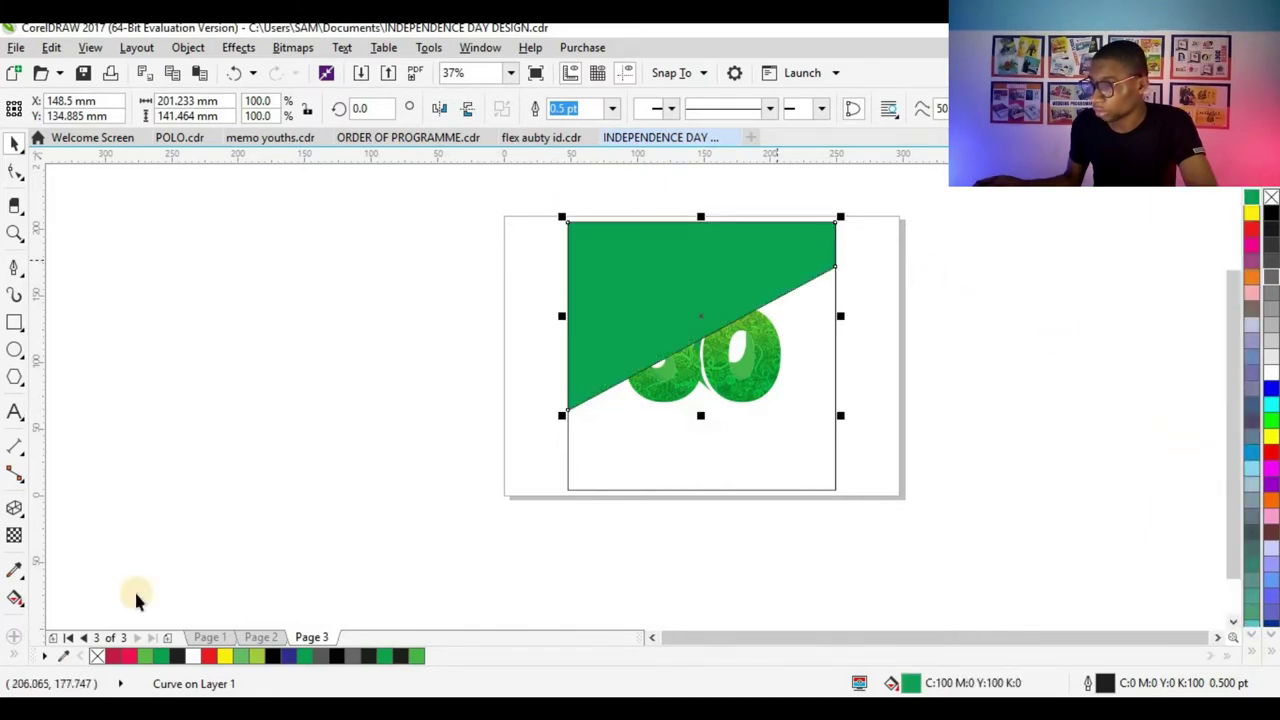
right_click(97, 657)
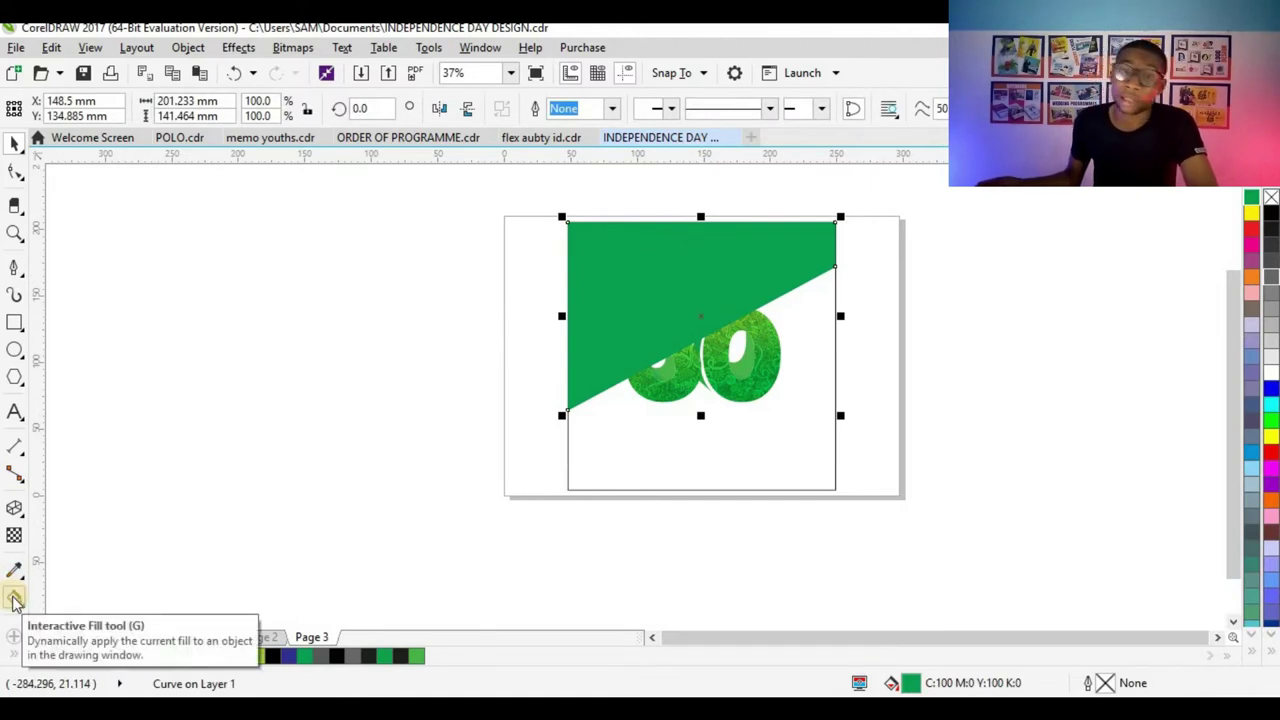
- Apply an elliptical green-and-black fountain fill to the diagonal shape, with its centre near the middle of the shape
click(14, 598)
drag(634, 309, 864, 234)
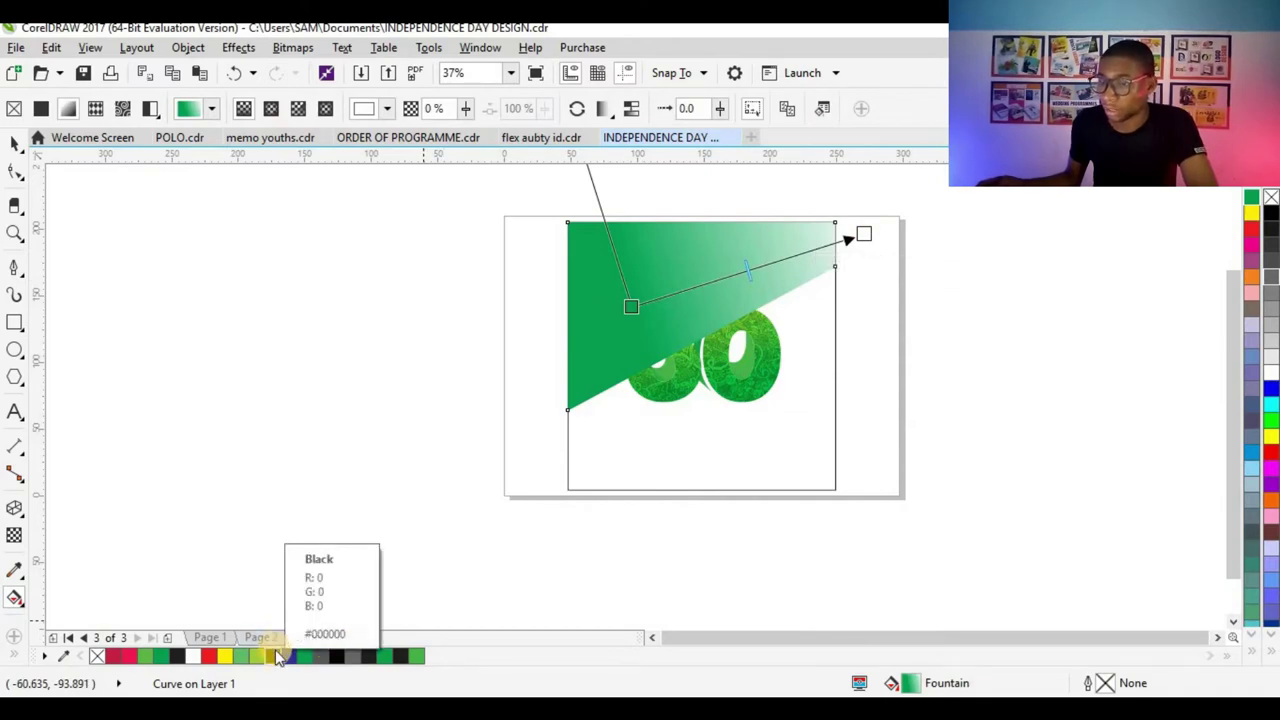
click(278, 655)
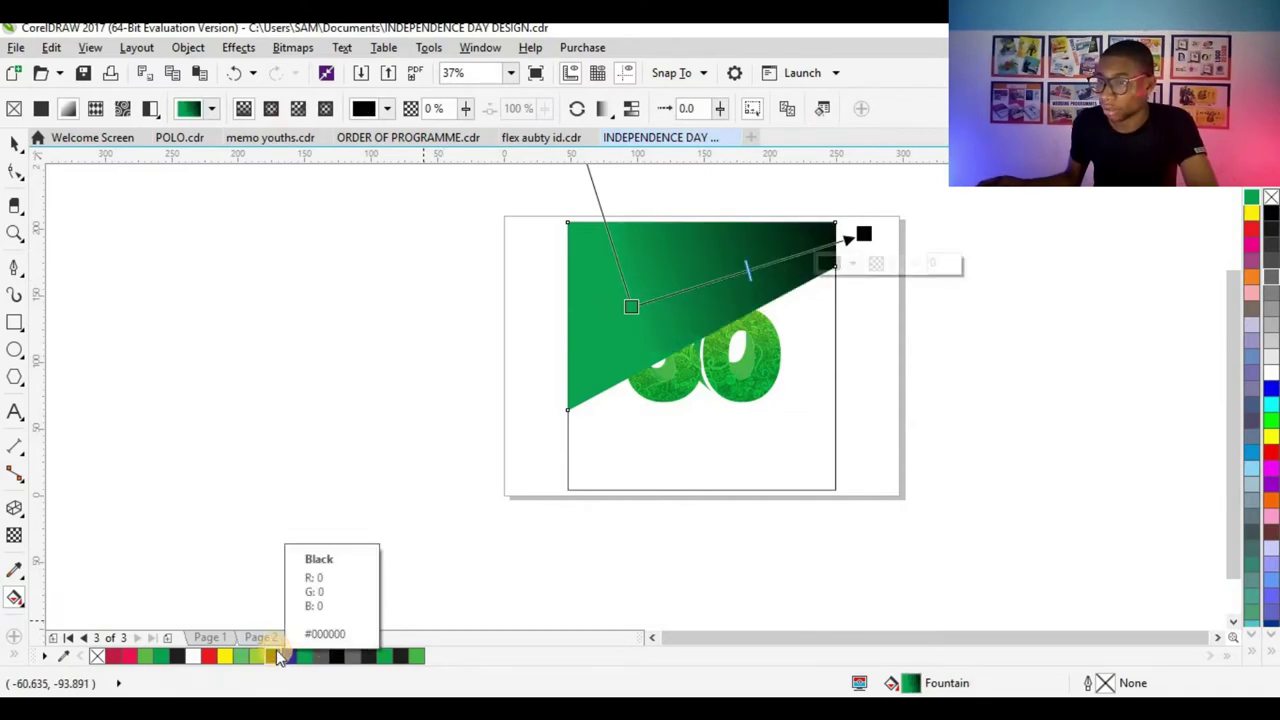
click(272, 109)
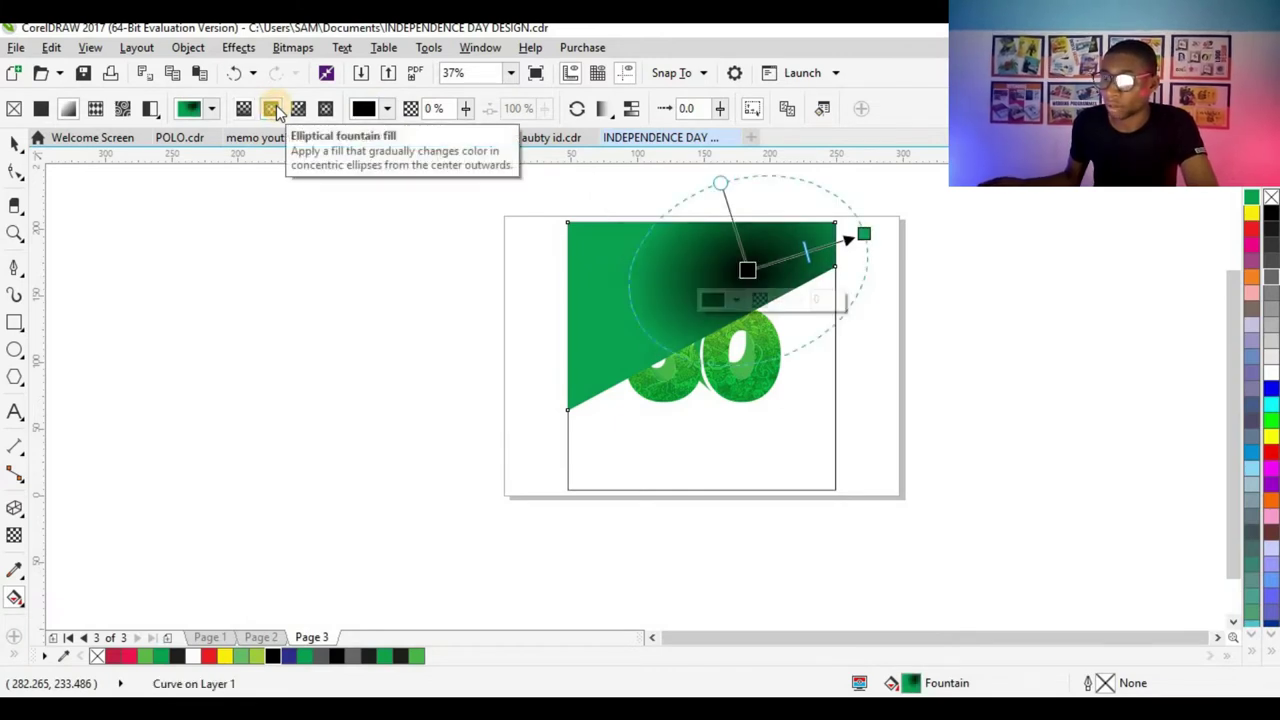
drag(748, 268, 697, 271)
right_click(709, 271)
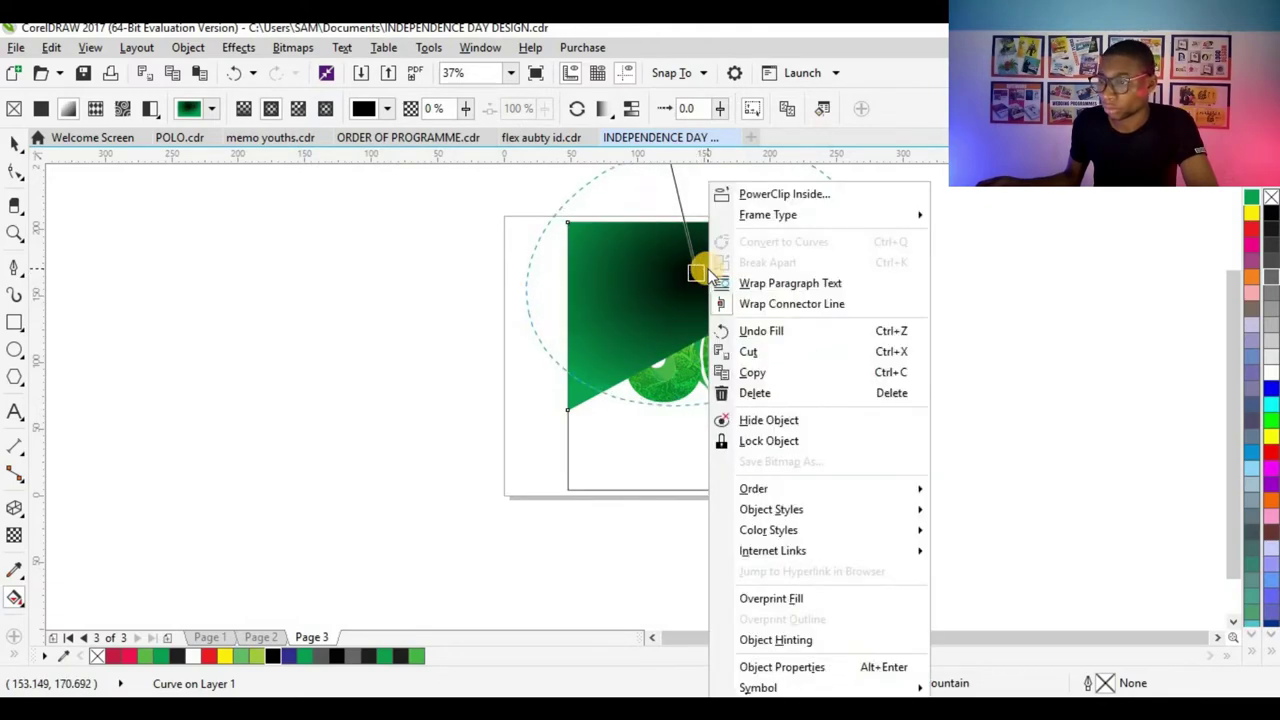
key(Escape)
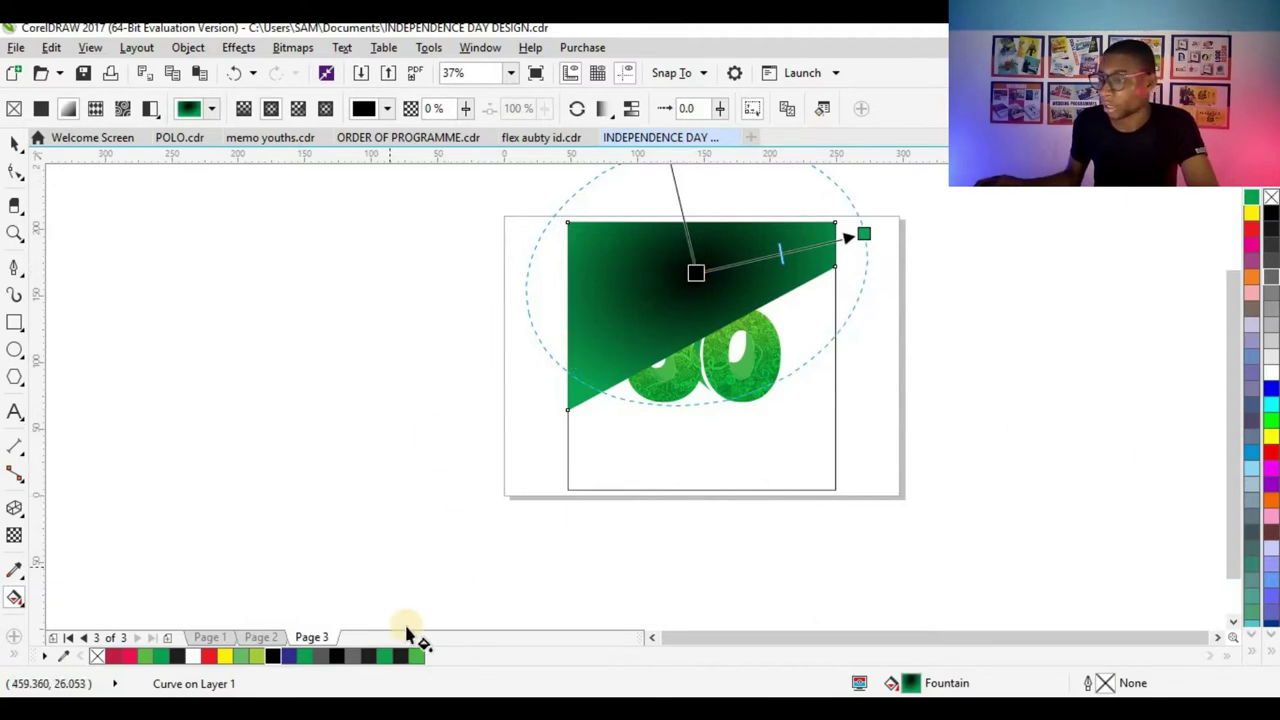
- Recolour the elliptical fill to green at the centre and black at the outer end, and extend it beyond the page's upper-right corner
click(864, 234)
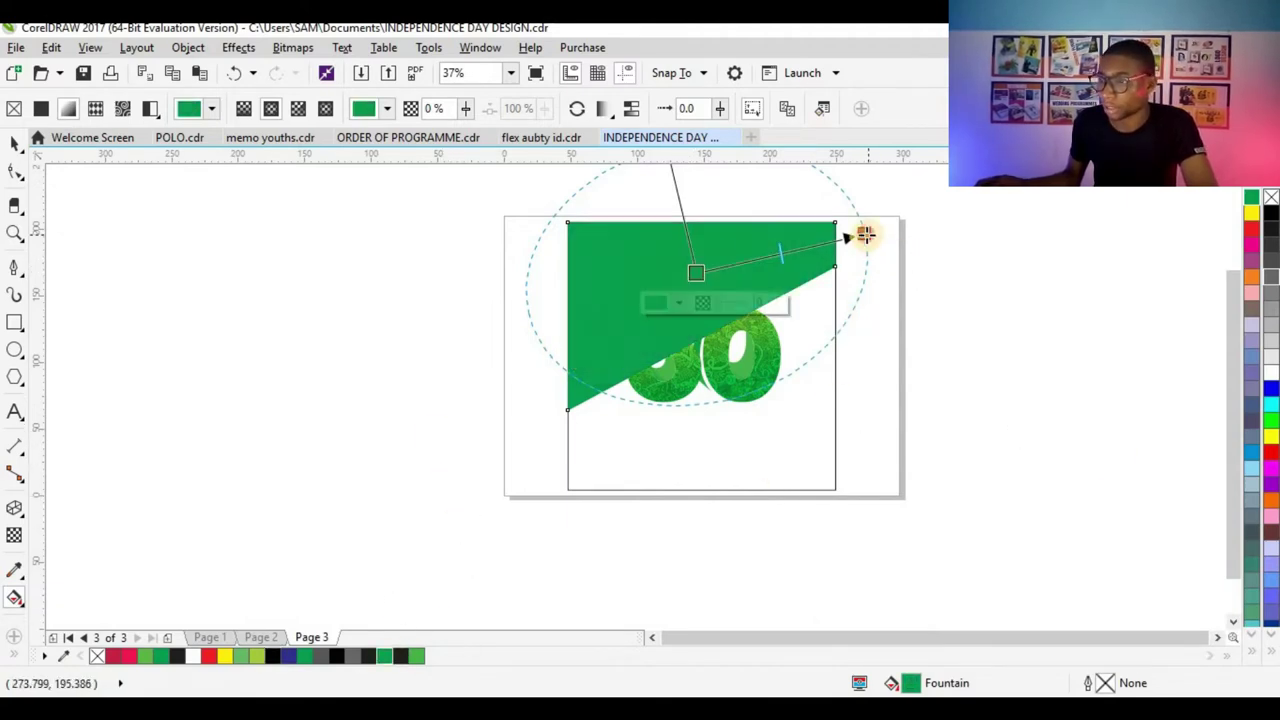
click(272, 656)
drag(864, 232, 914, 209)
click(699, 277)
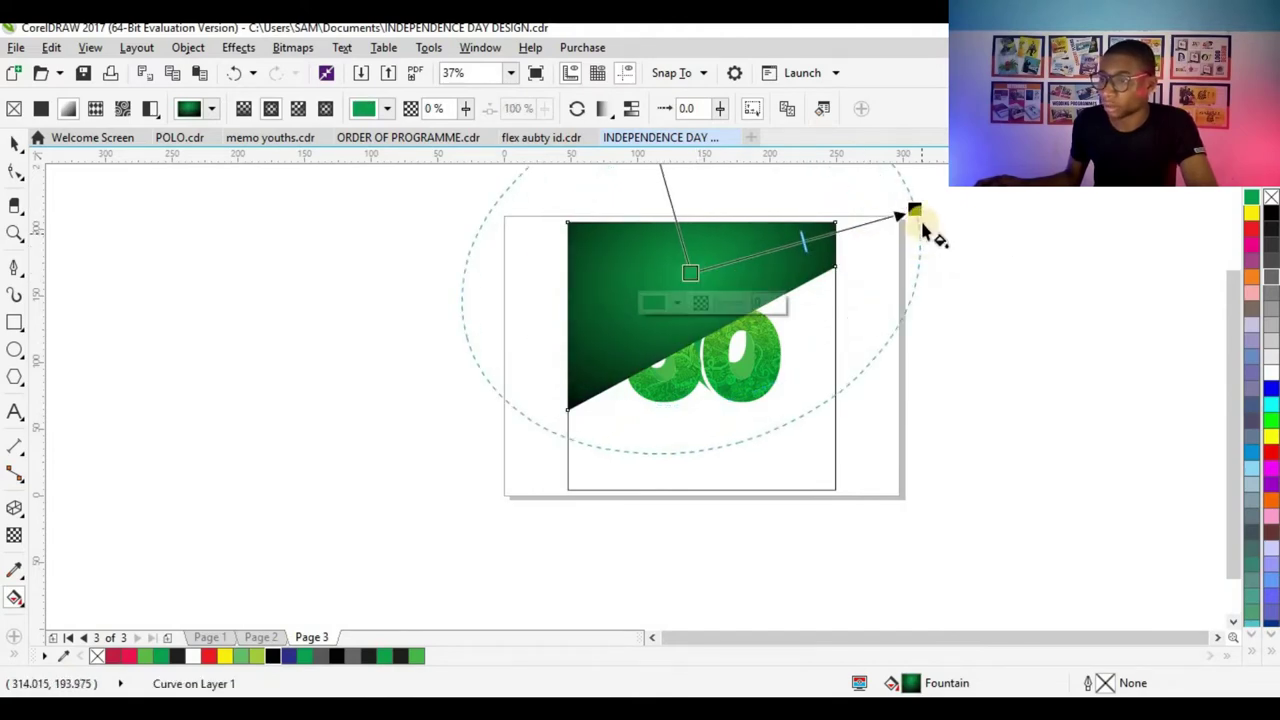
click(916, 210)
click(15, 143)
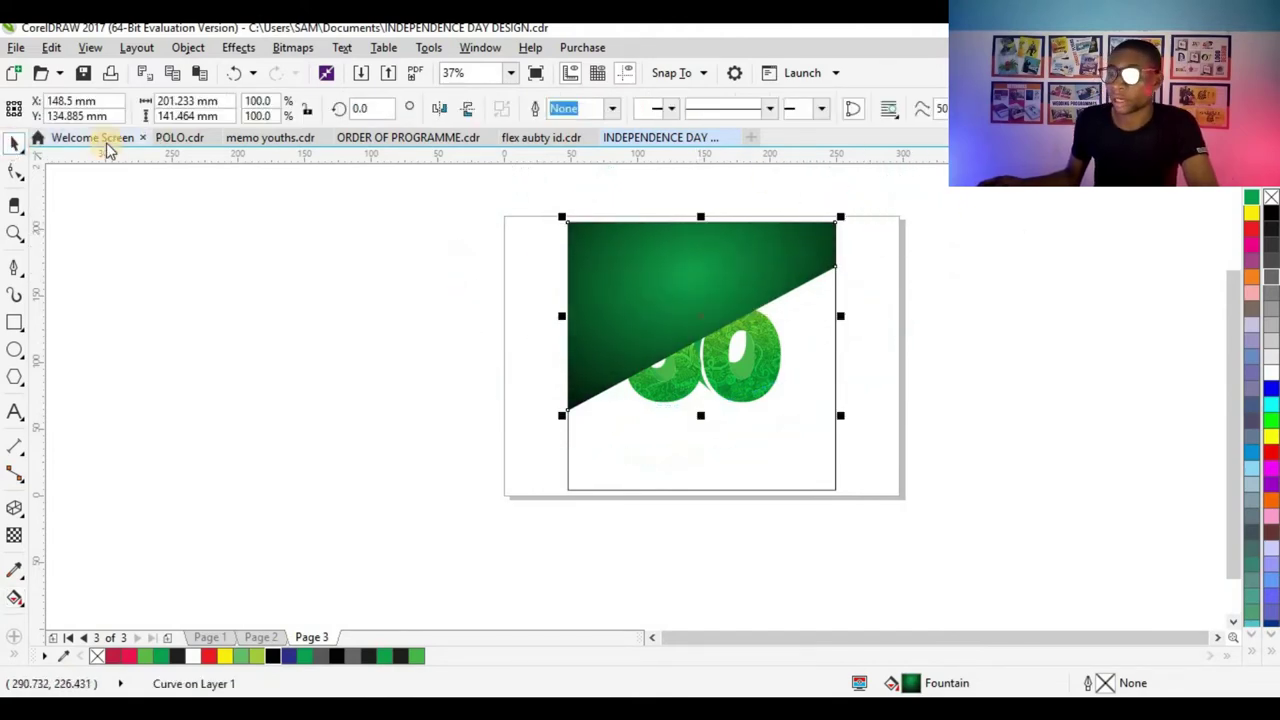
- Send the gradient shape behind the 60 and enlarge the 60 group from its centre to about 128 by 76.8 mm
key(shift+Page_Down)
click(314, 400)
click(503, 430)
drag(842, 276, 842, 276)
drag(788, 409, 842, 442)
scroll(737, 379, up, 1)
scroll(737, 379, up, 2)
scroll(818, 333, down, 2)
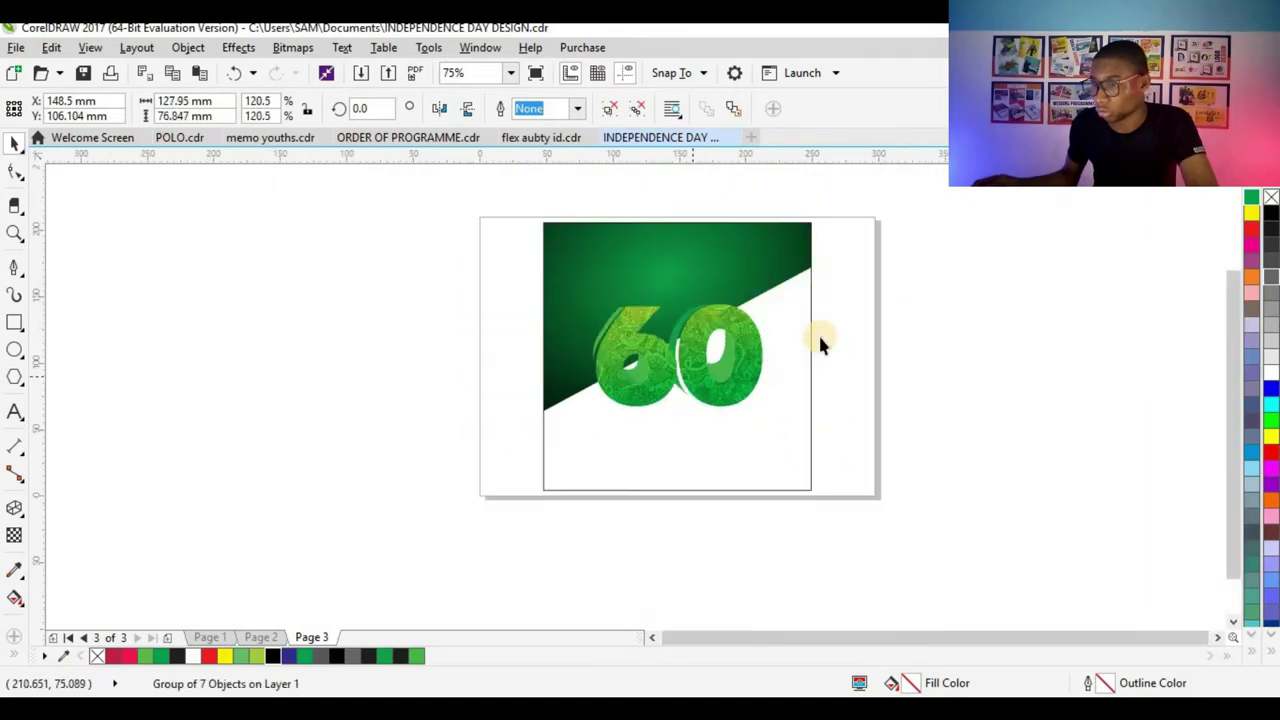
key(Escape)
- Examine the edges, gaps and counters of the 60 against the green gradient and the white area
scroll(677, 374, up, 2)
scroll(694, 394, down, 3)
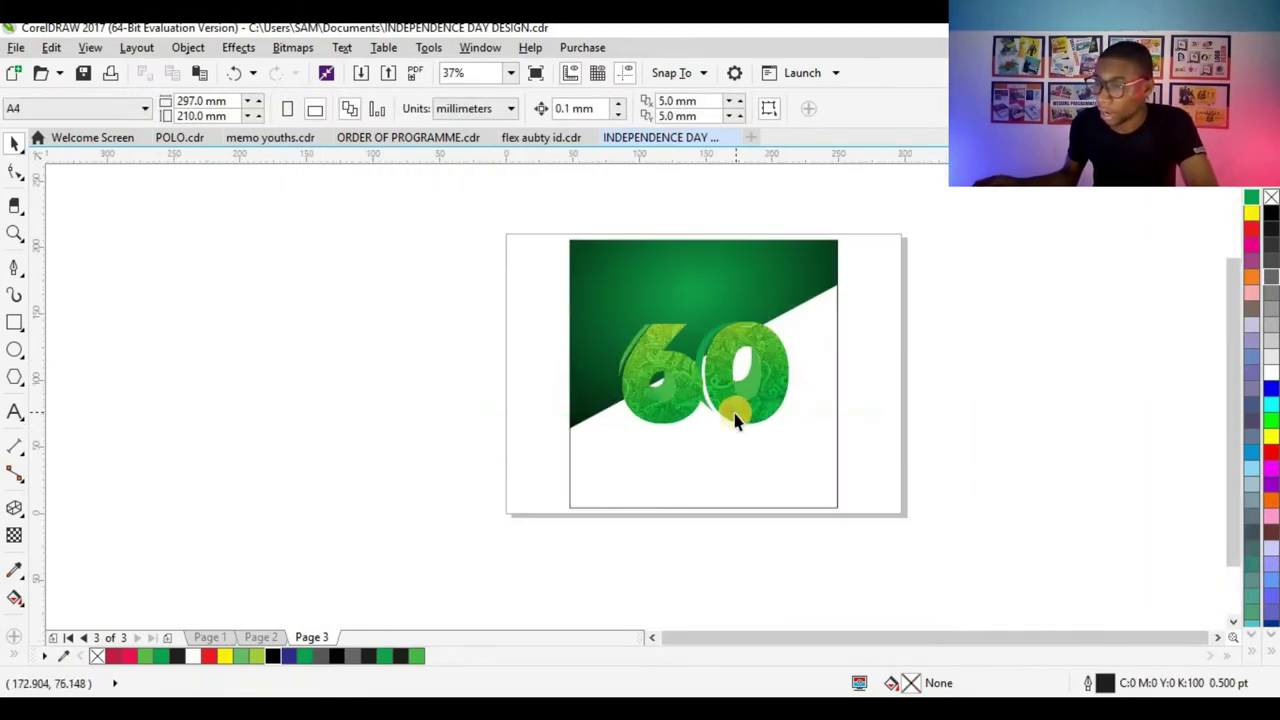
scroll(779, 335, up, 3)
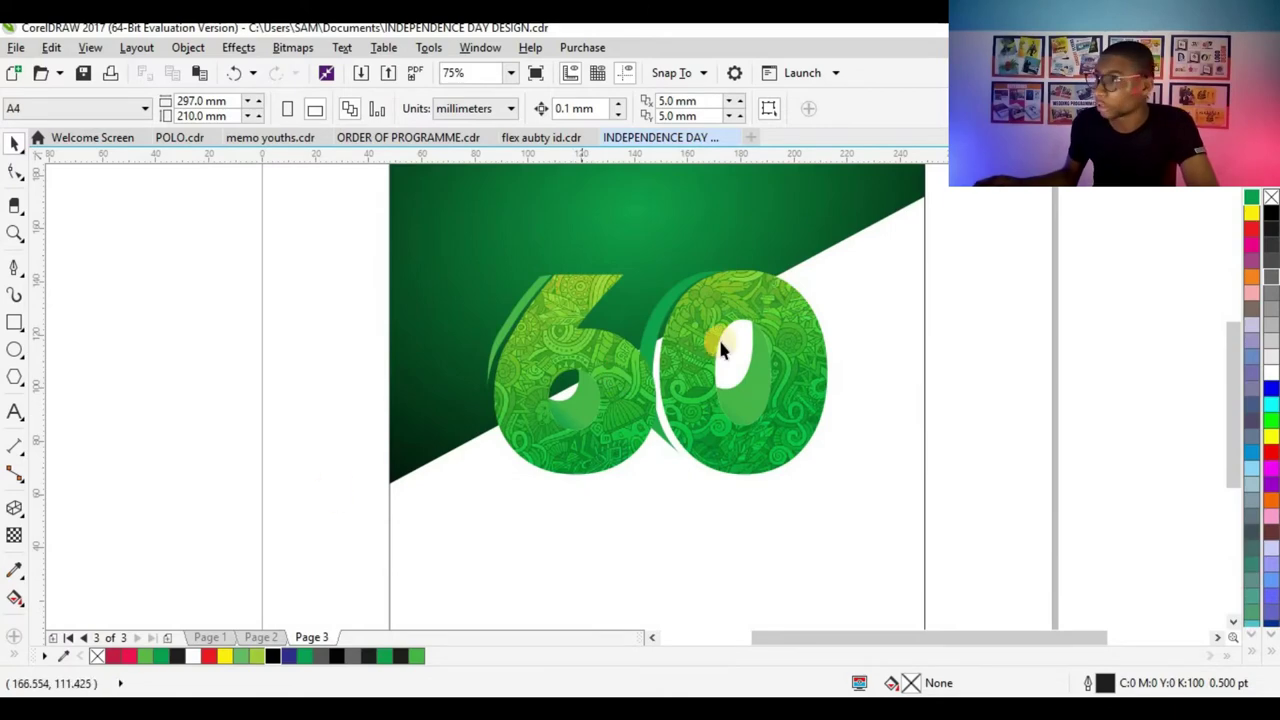
scroll(708, 385, down, 3)
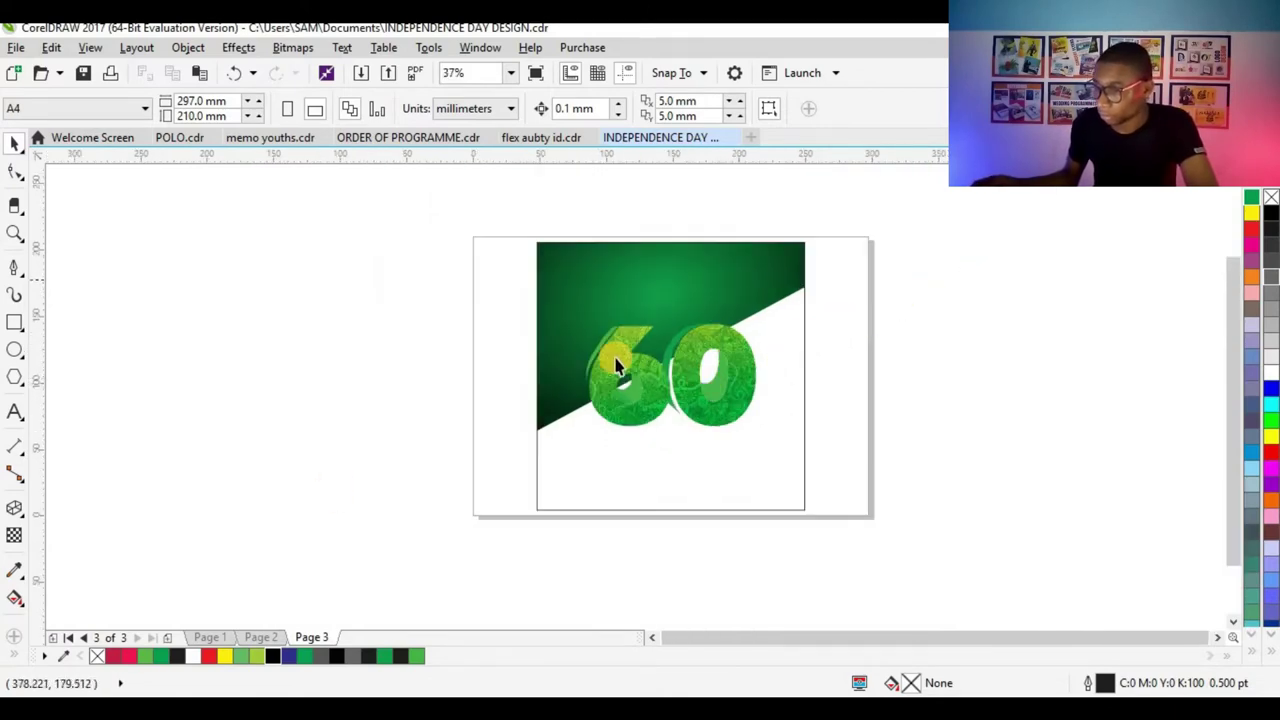
click(675, 372)
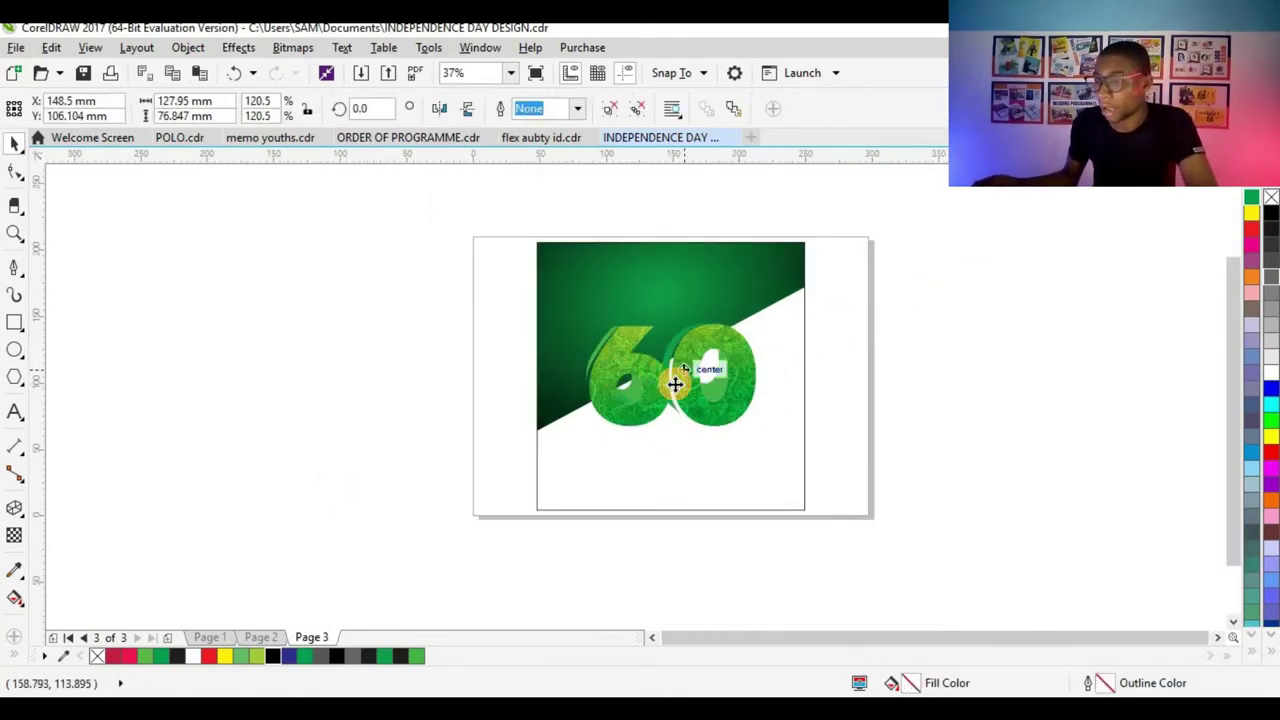
scroll(663, 343, up, 3)
scroll(663, 343, down, 3)
click(958, 311)
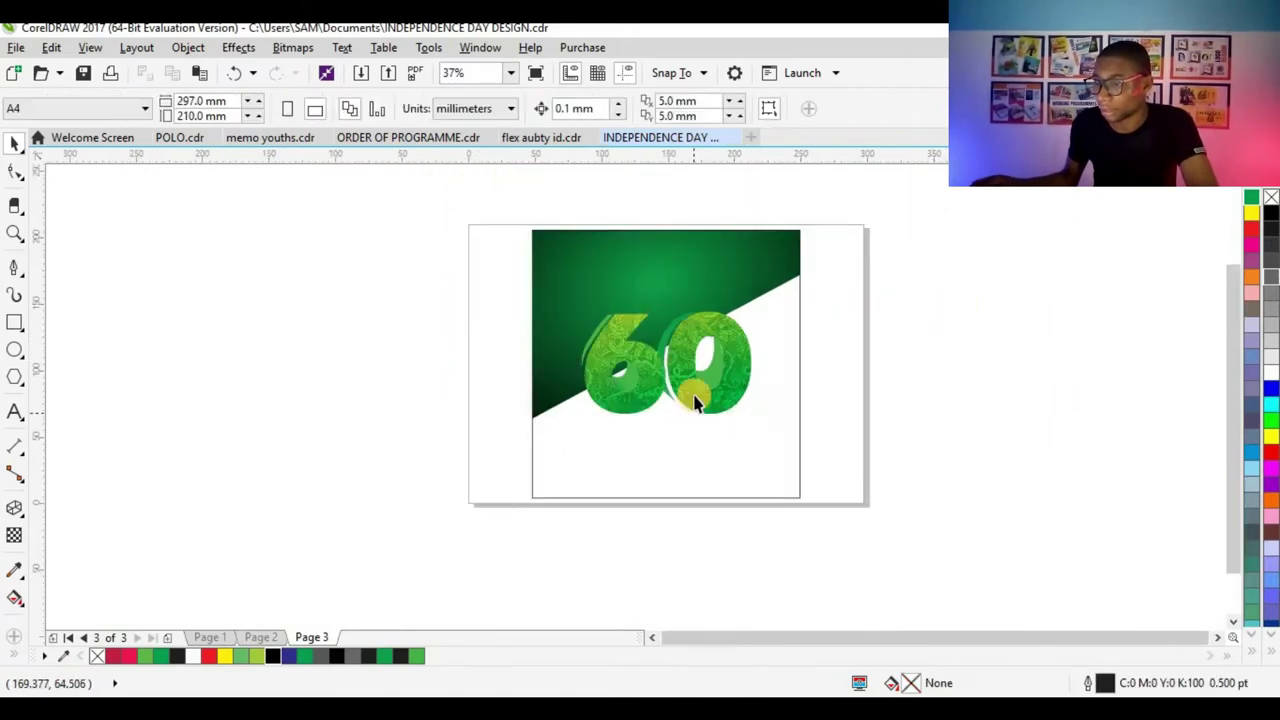
scroll(698, 388, up, 3)
scroll(698, 388, down, 3)
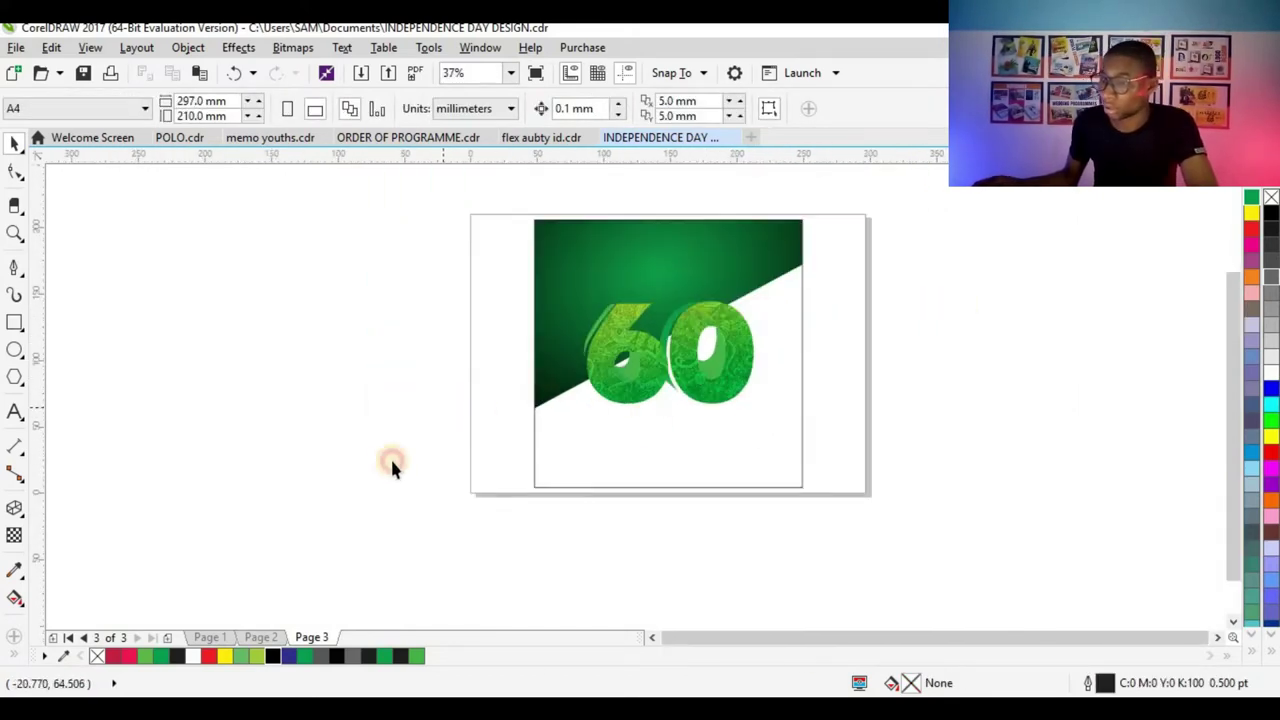
- Place a duplicate of the grouped 60 outside the page to the right, level with the original
drag(776, 298, 787, 268)
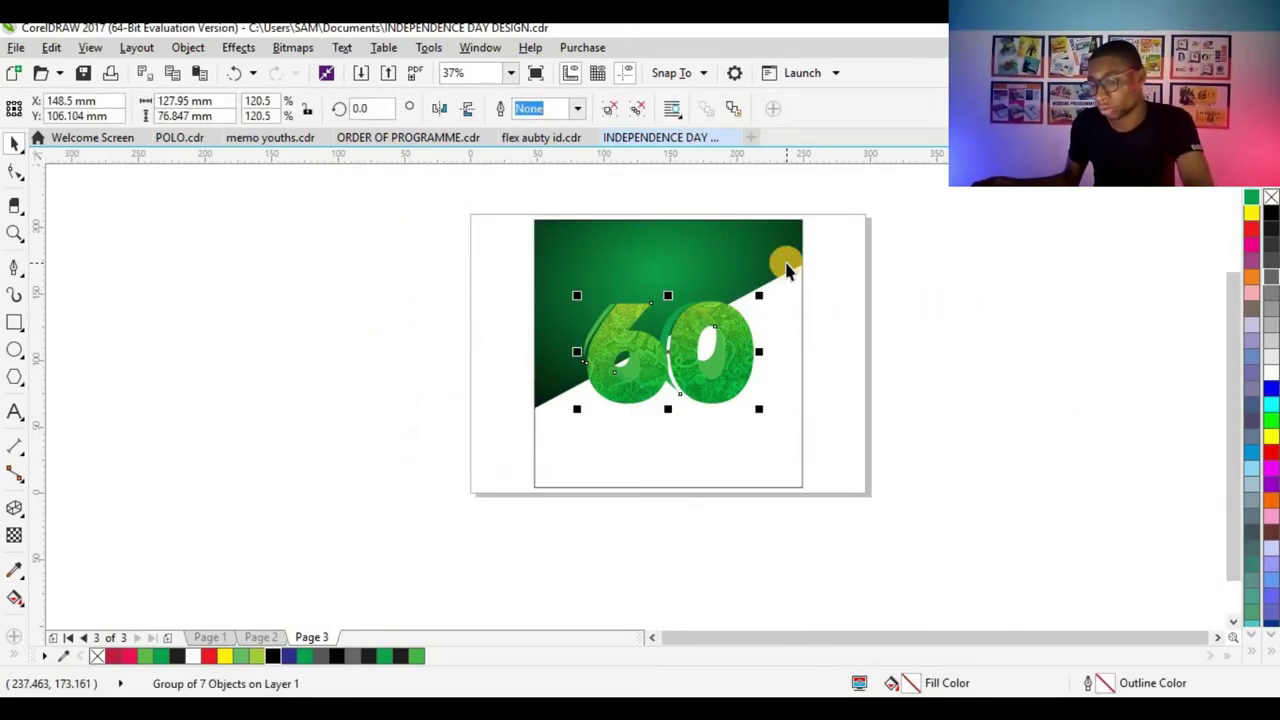
drag(686, 374, 966, 377)
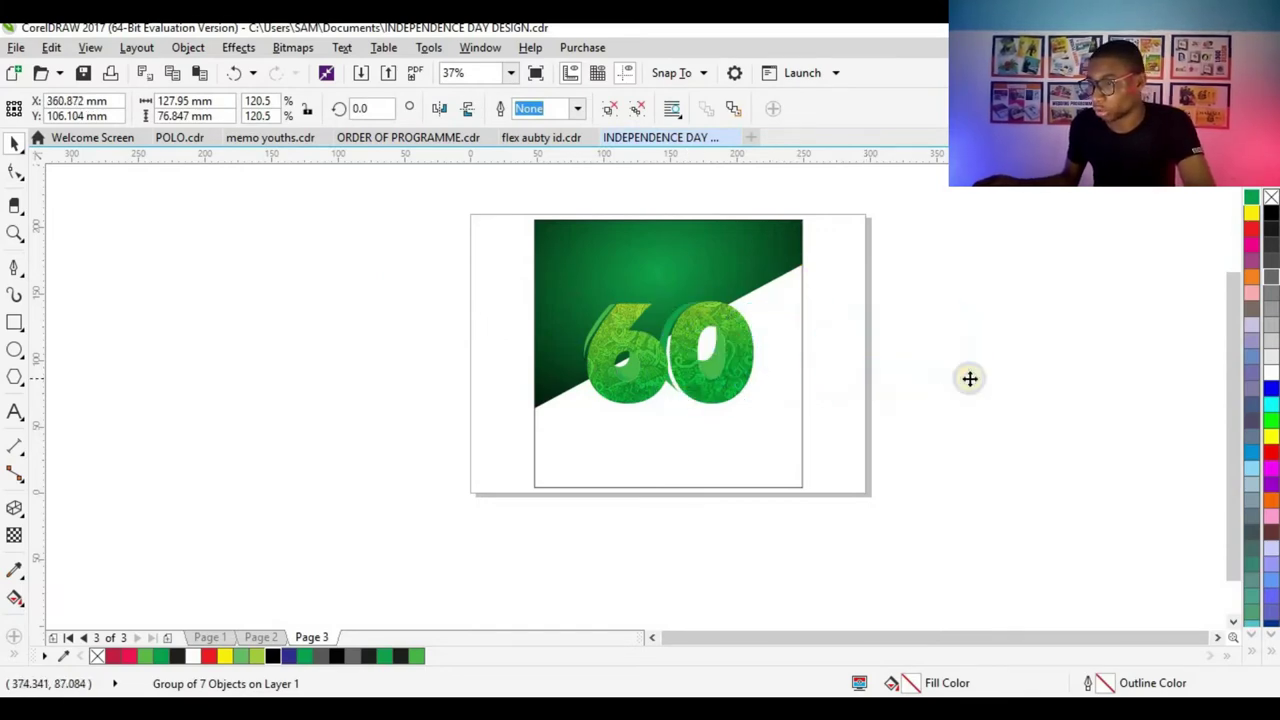
click(970, 447)
scroll(709, 366, up, 3)
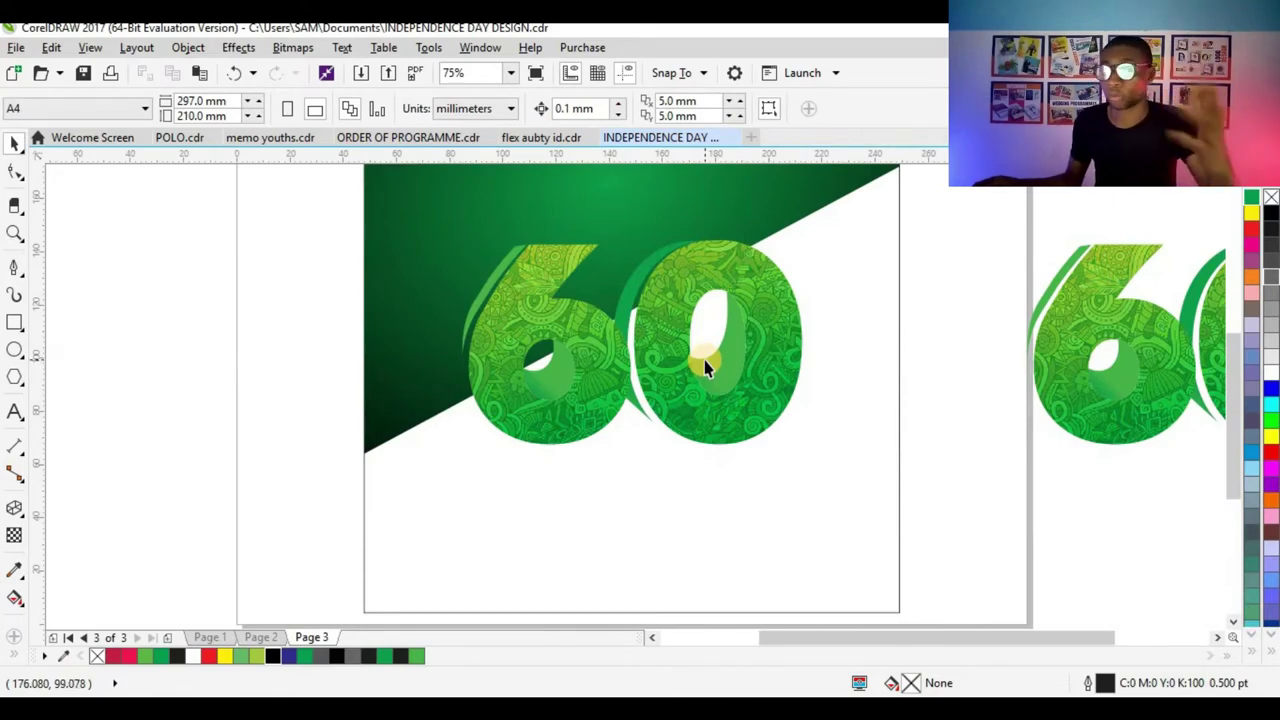
scroll(671, 357, down, 3)
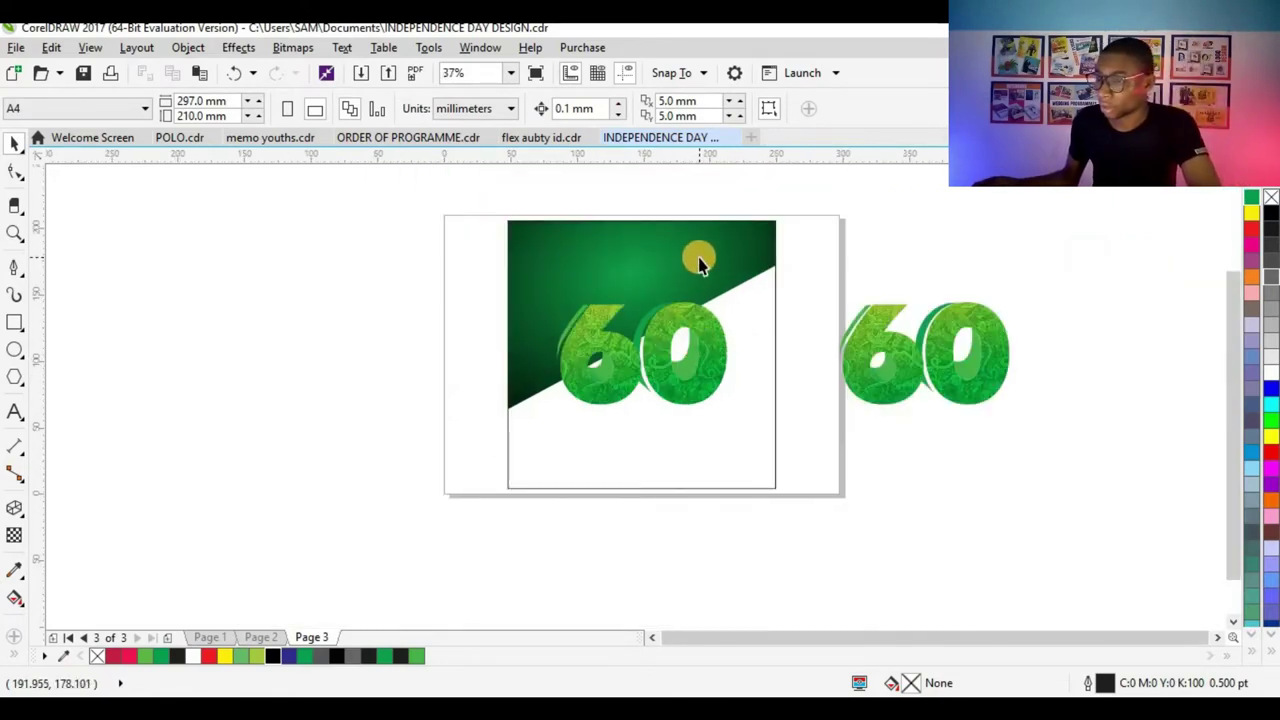
- Trim the 60 inside the frame with the diagonal gradient shape, leaving the spare 60 outside the page intact
click(699, 257)
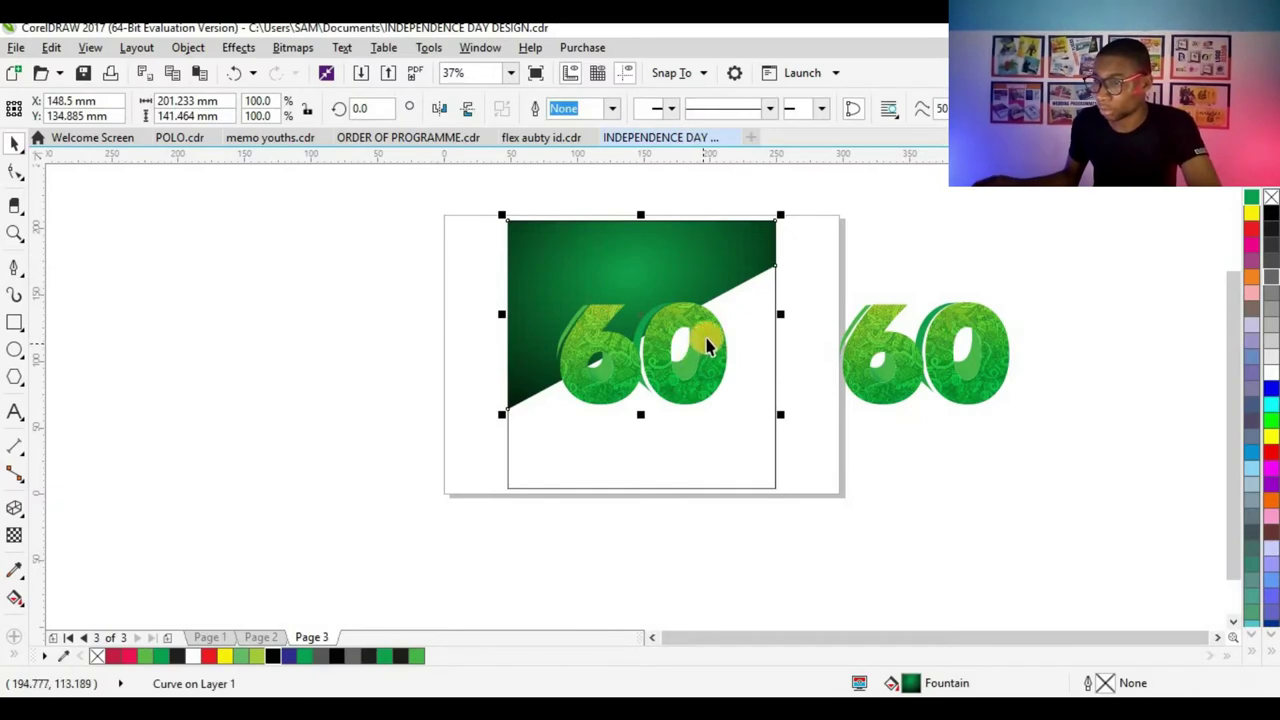
shift+click(708, 338)
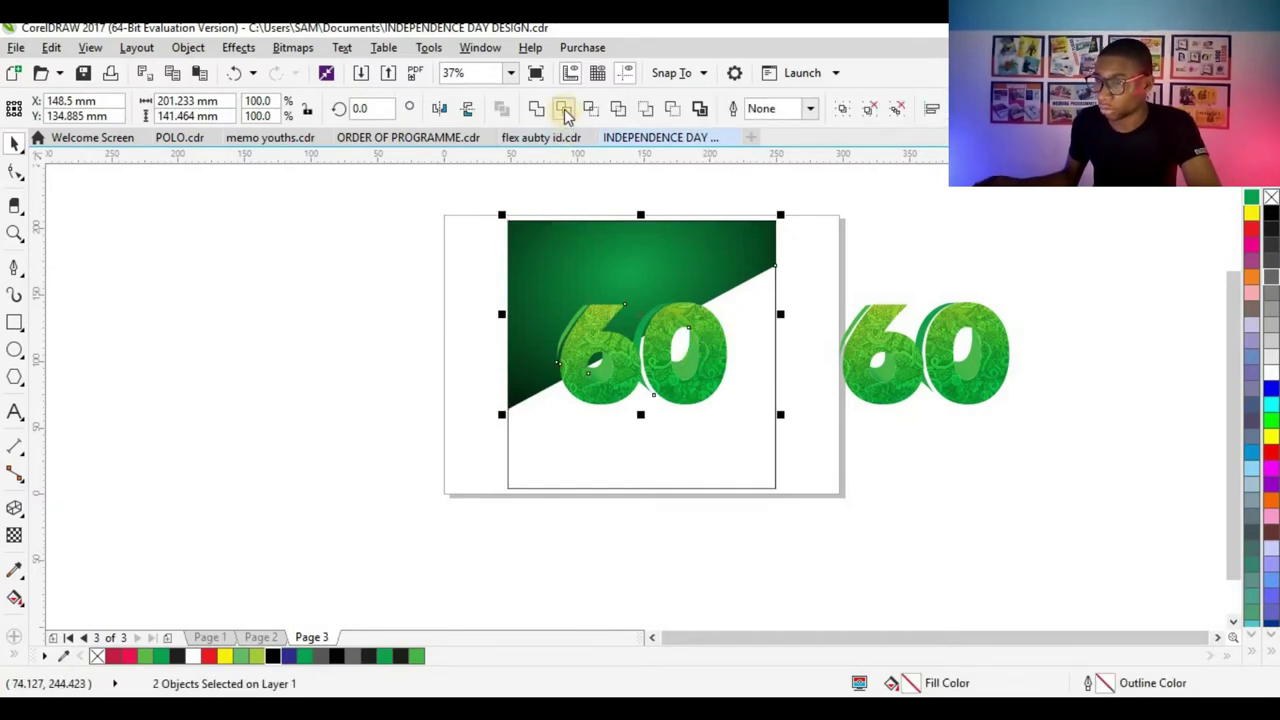
click(494, 260)
click(566, 237)
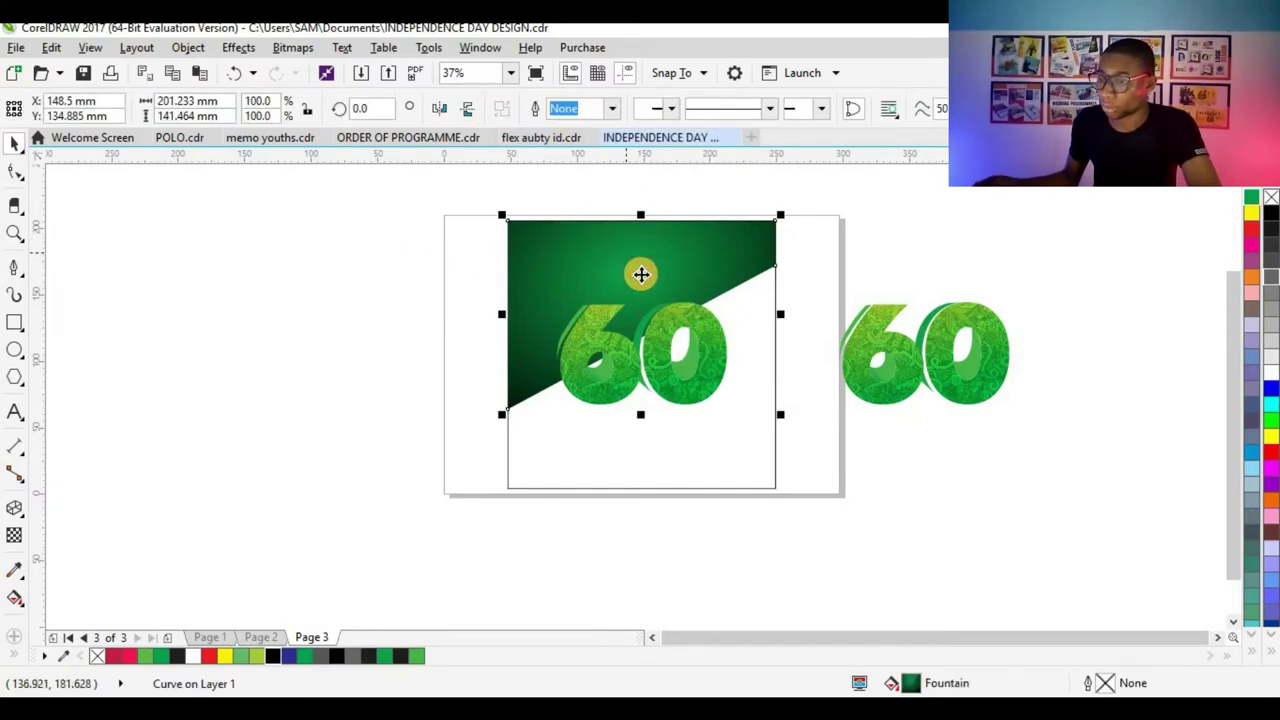
shift+click(669, 334)
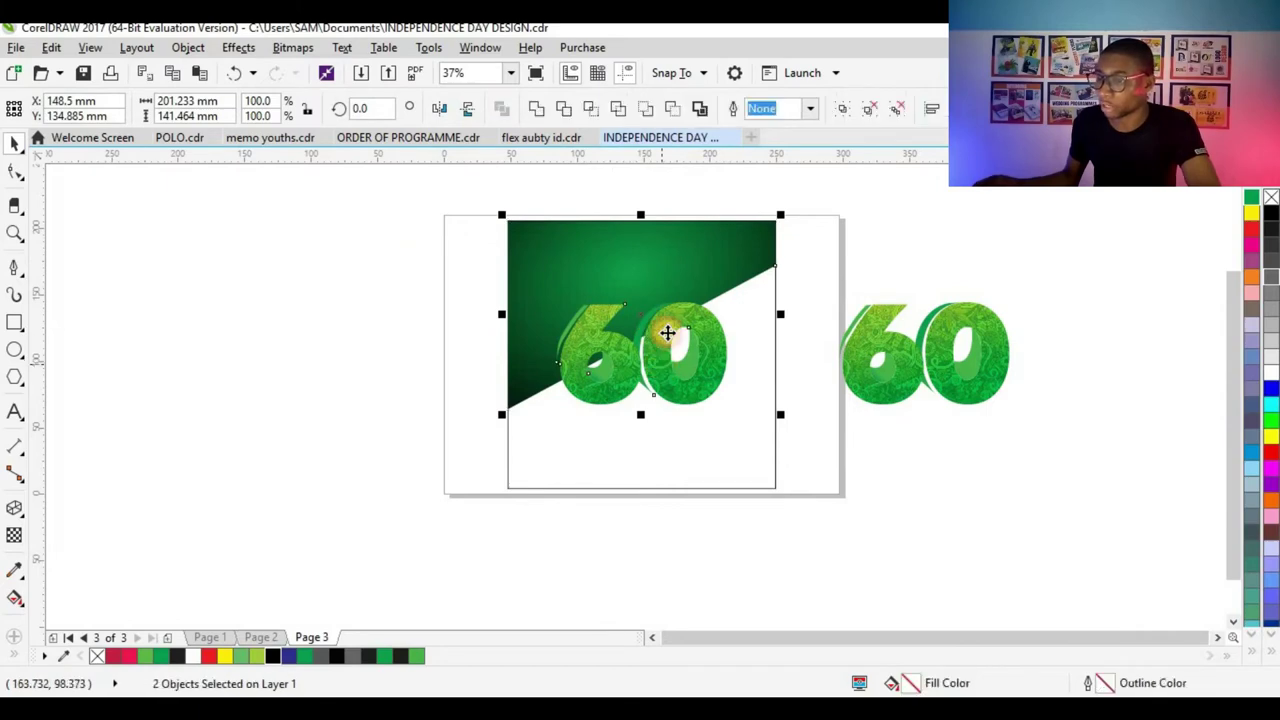
click(564, 110)
click(371, 337)
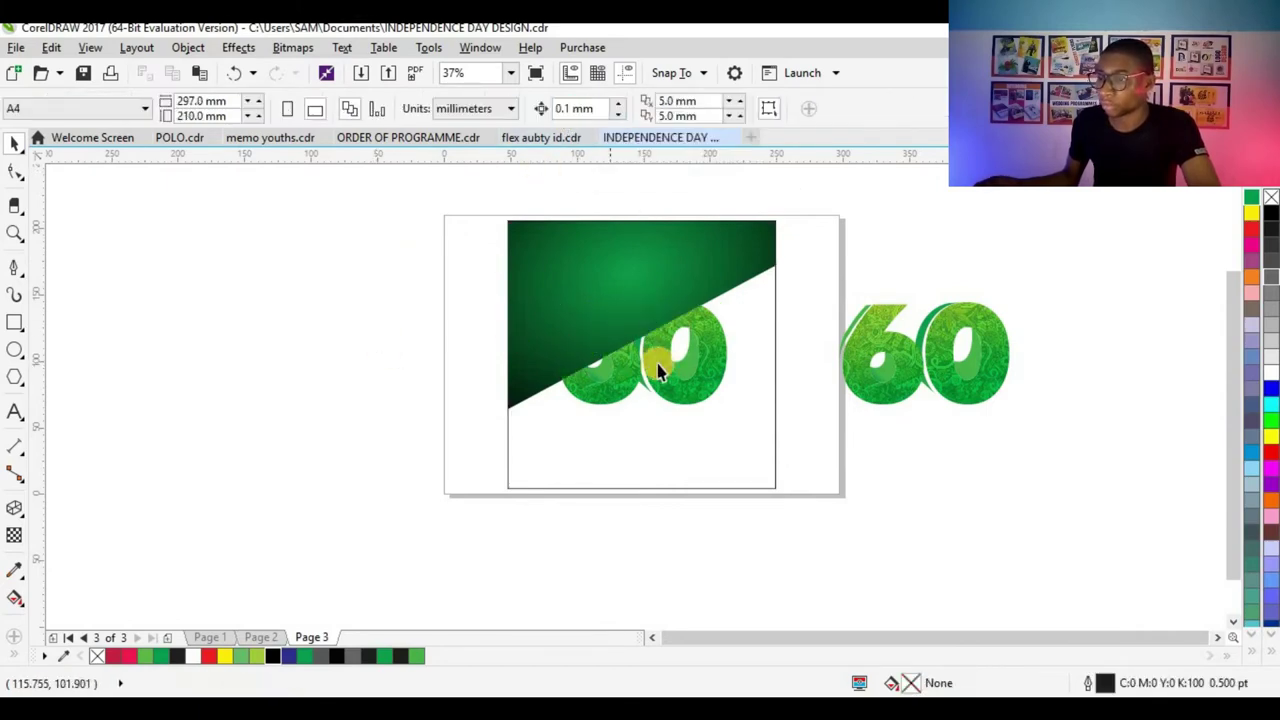
scroll(668, 343, up, 2)
click(667, 338)
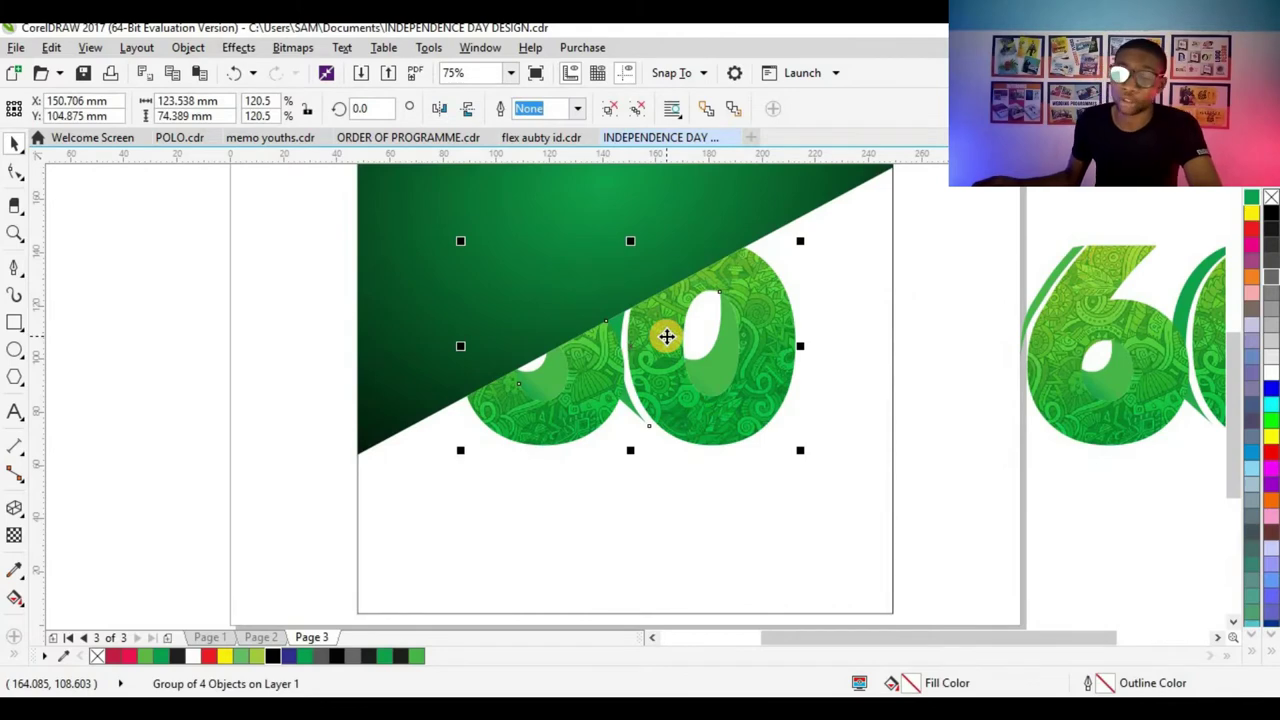
scroll(667, 337, down, 2)
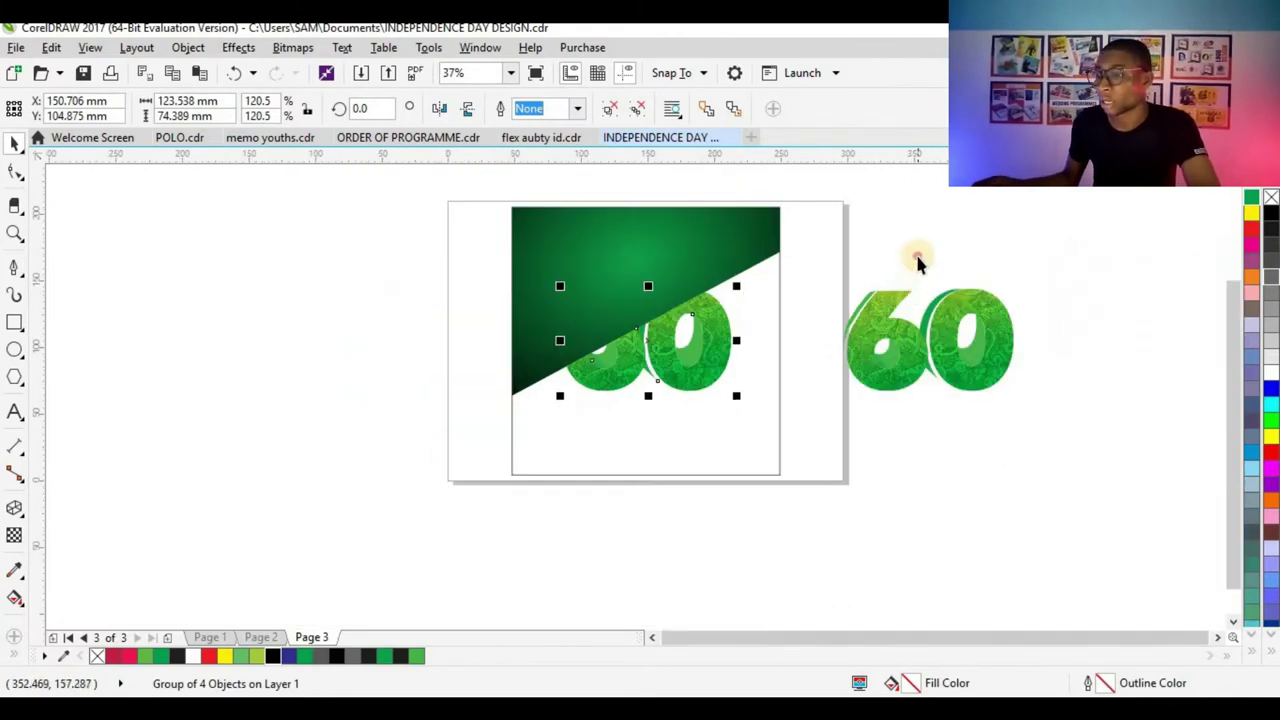
click(917, 257)
- Duplicate the diagonal gradient shape straight downward and mirror the copy both vertically and horizontally
click(673, 273)
drag(683, 246, 683, 317)
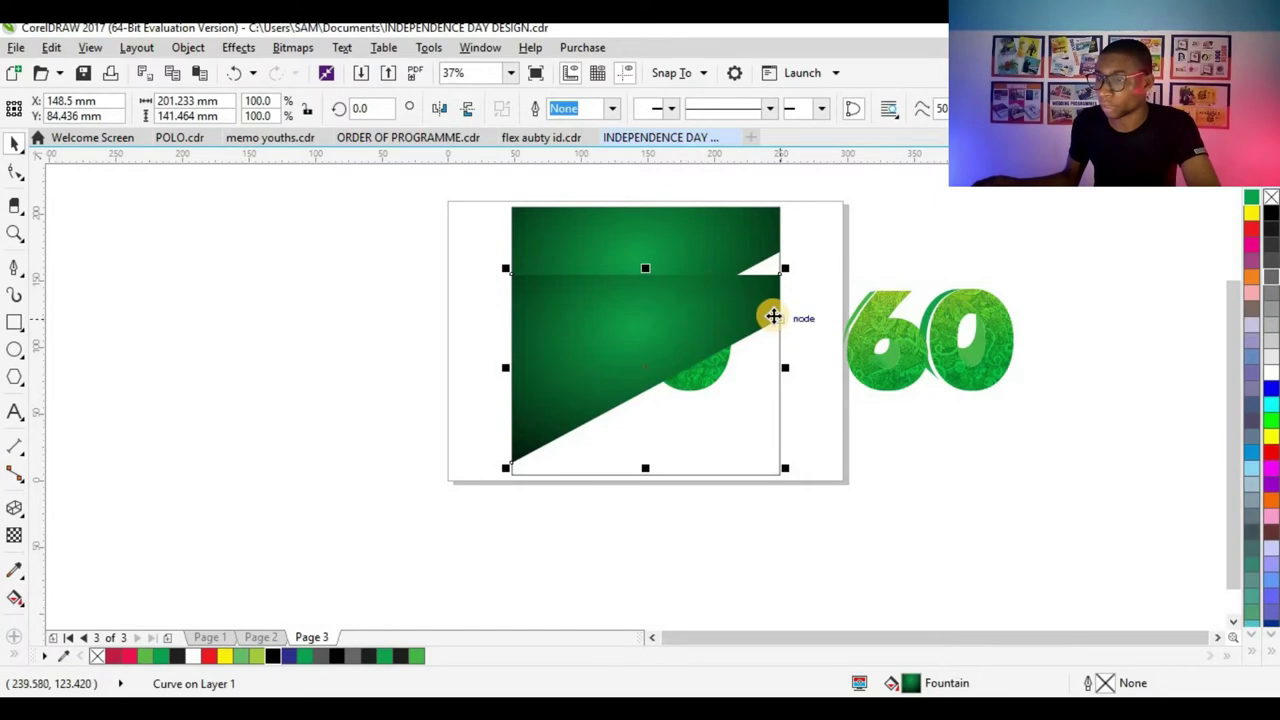
click(466, 108)
click(440, 108)
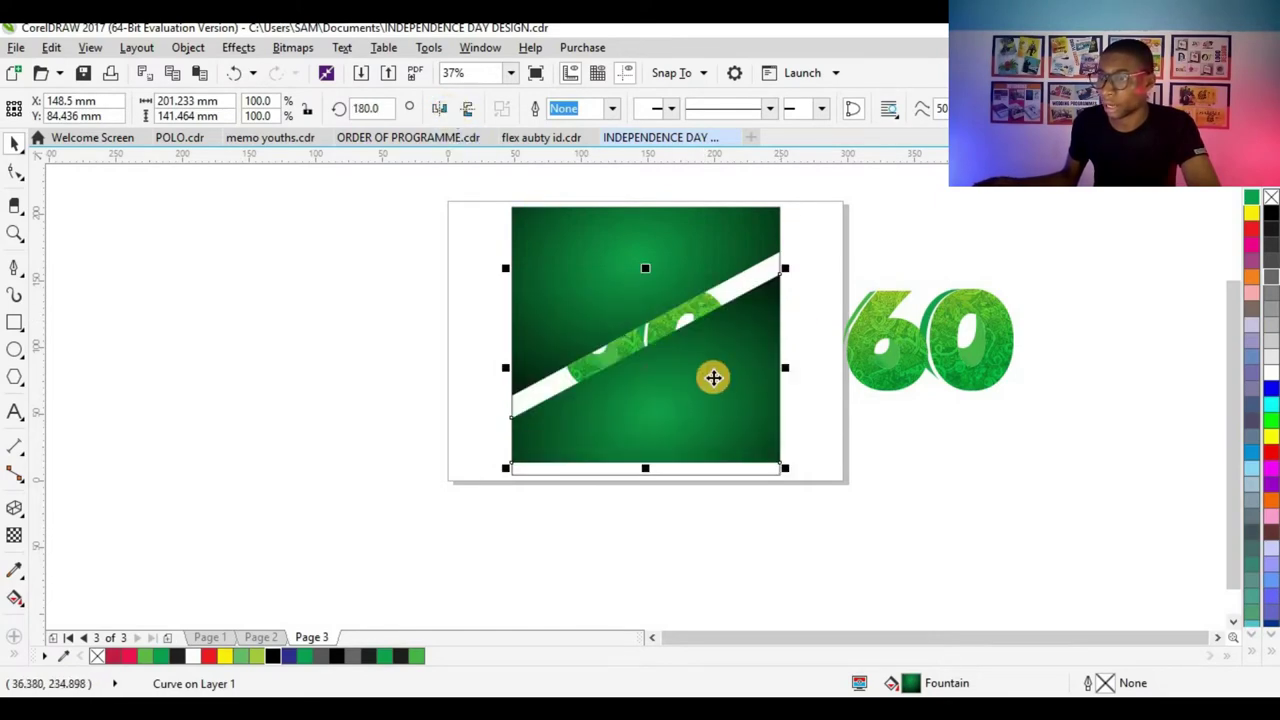
- Move the mirrored copy up until its diagonal edge nearly meets the upper shape, and send it back behind the trimmed 60
scroll(716, 323, up, 1)
drag(723, 372, 734, 331)
scroll(727, 227, up, 2)
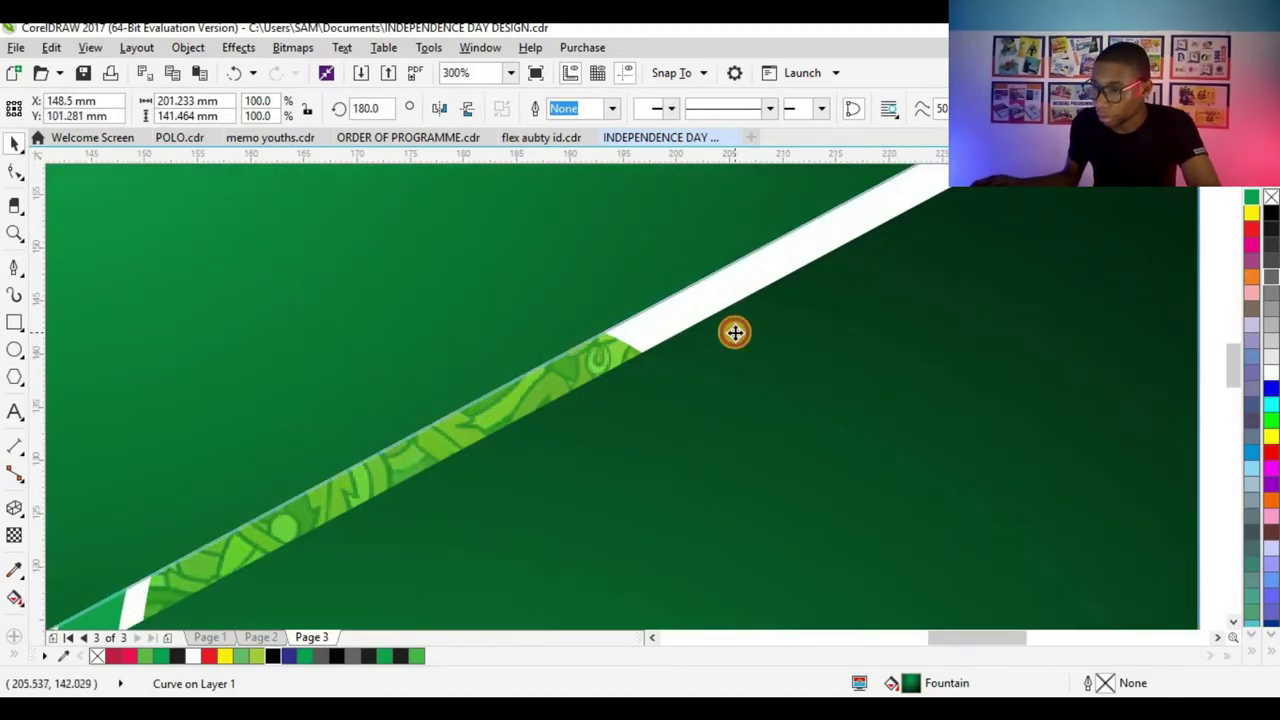
scroll(690, 362, down, 5)
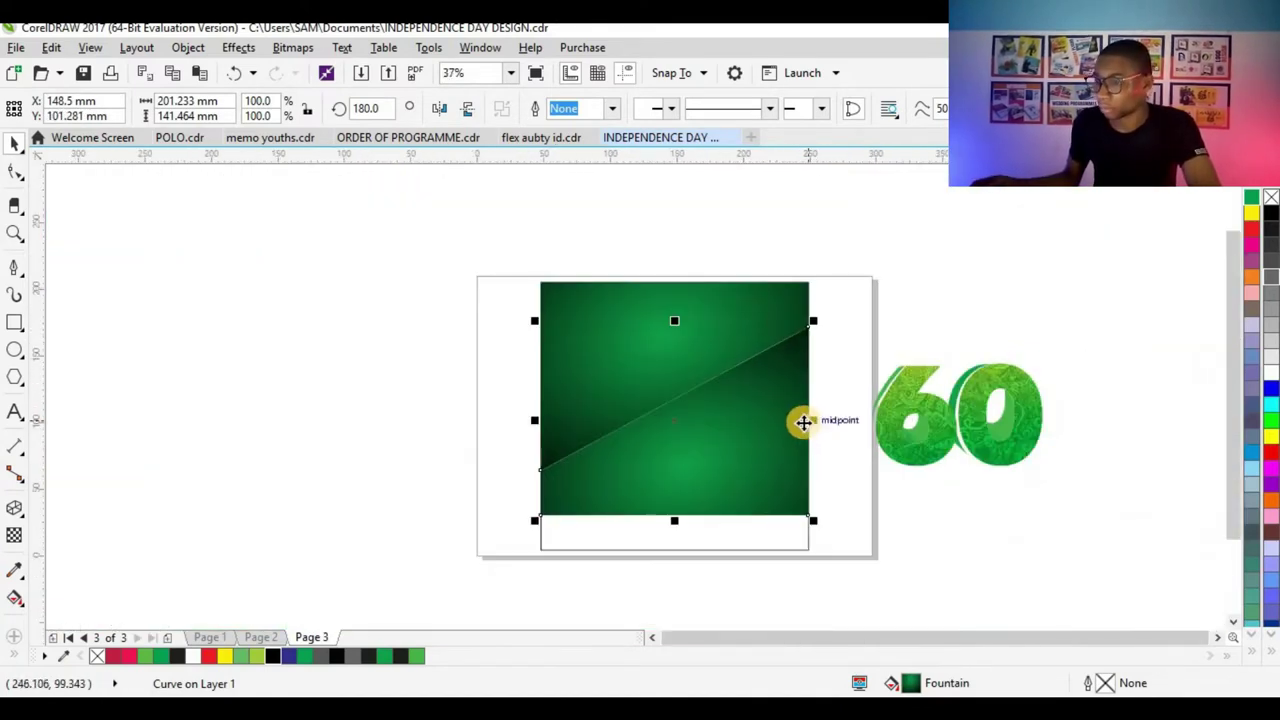
key(ctrl+Page_Down)
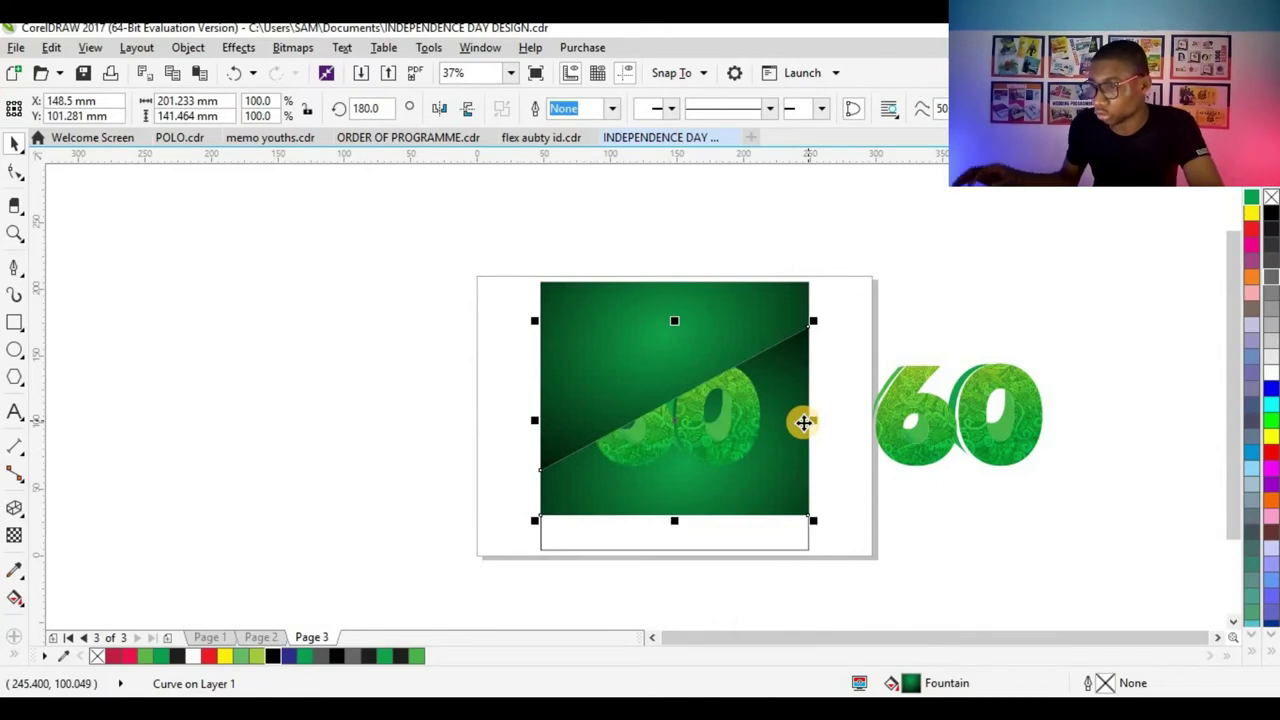
- Align the spare 60 to the centre of the trimmed 60 inside the frame
click(908, 395)
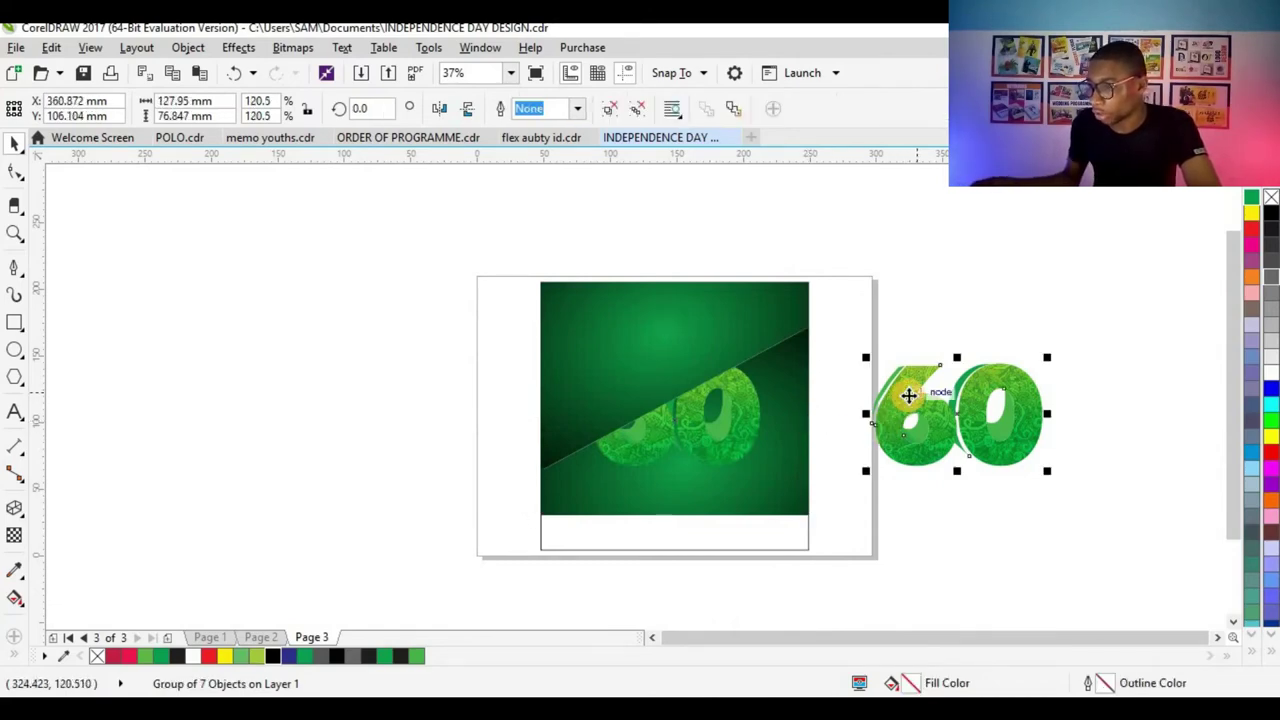
shift+click(742, 398)
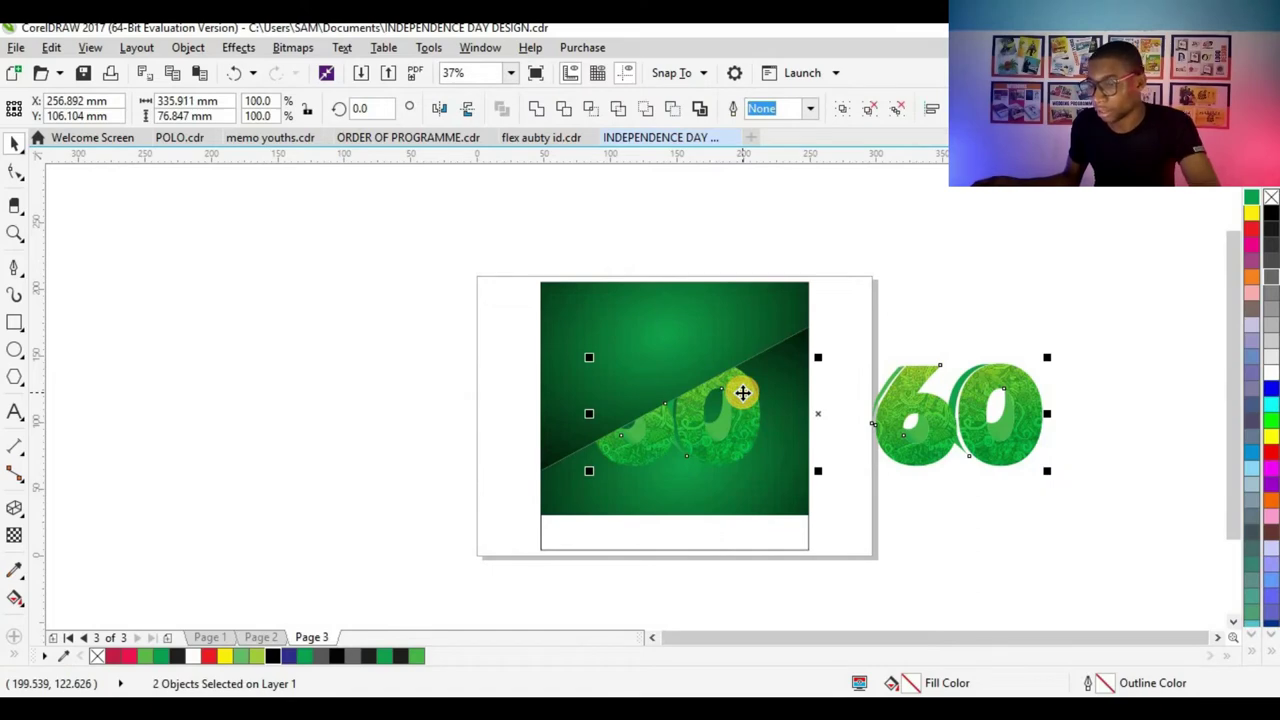
key(e)
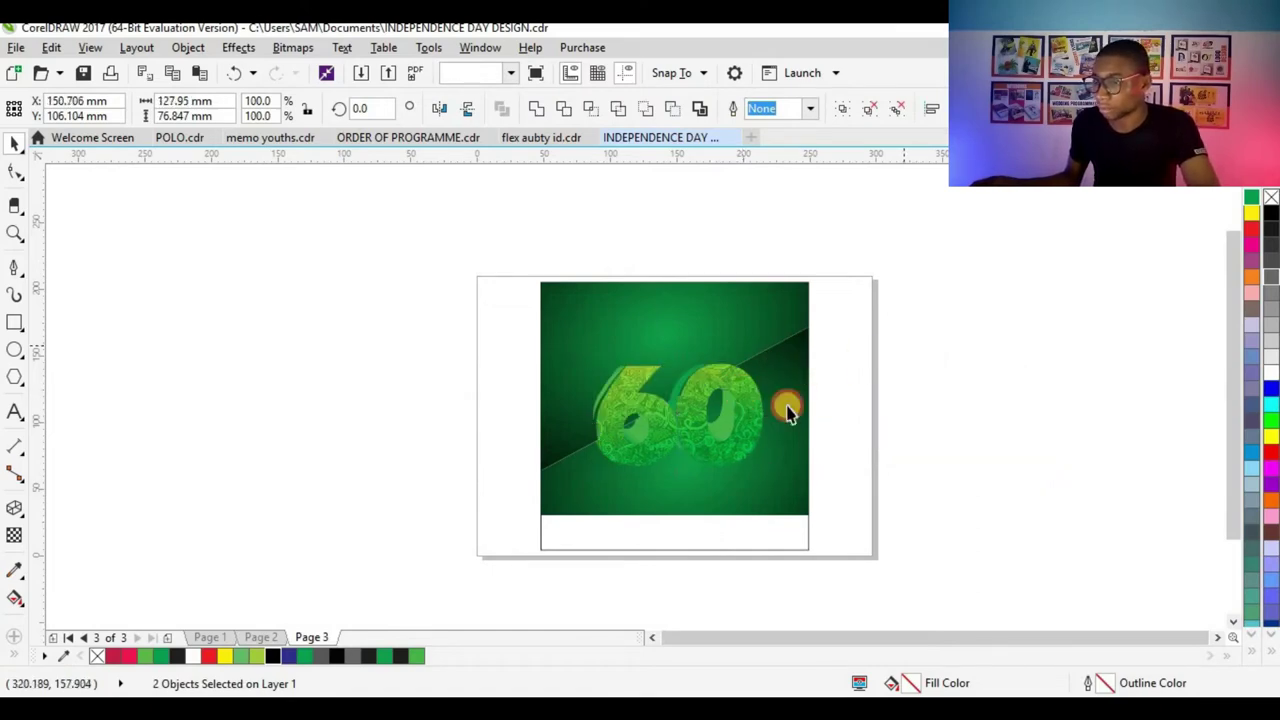
key(Escape)
click(795, 373)
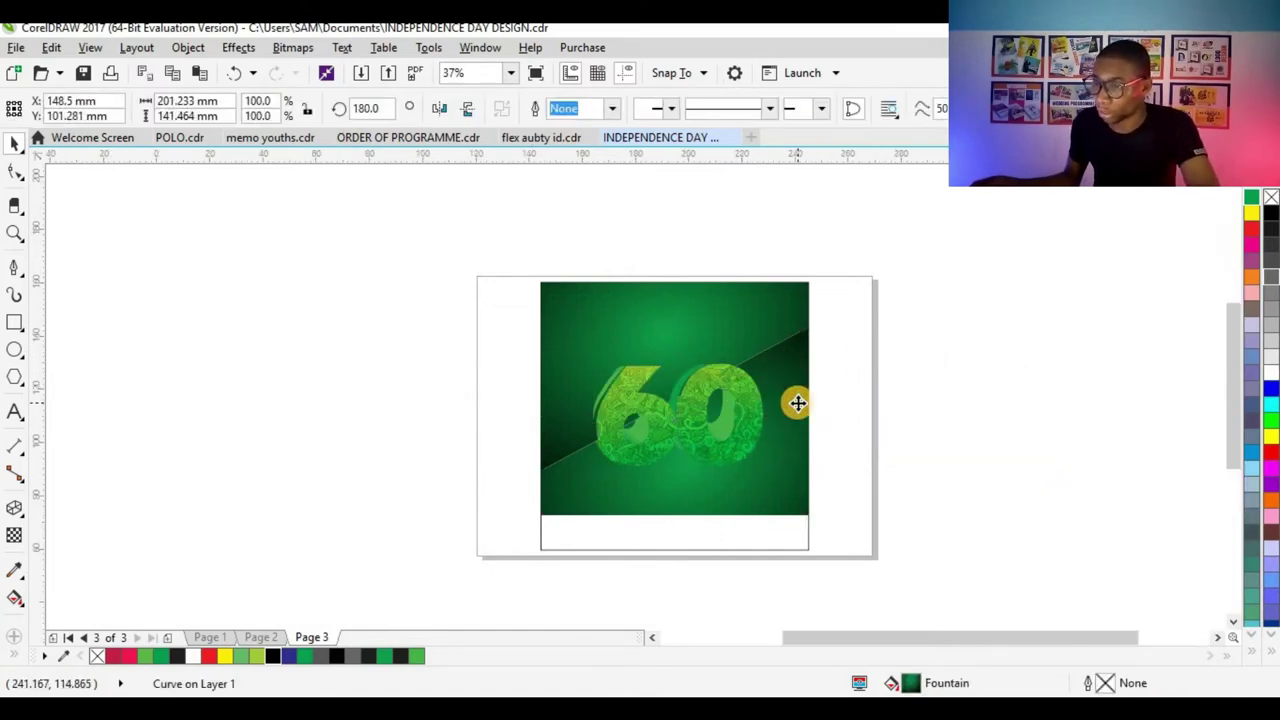
- Trim the overlaid 60 with the lower mirrored gradient shape so only its part above the diagonal remains
scroll(795, 370, up, 2)
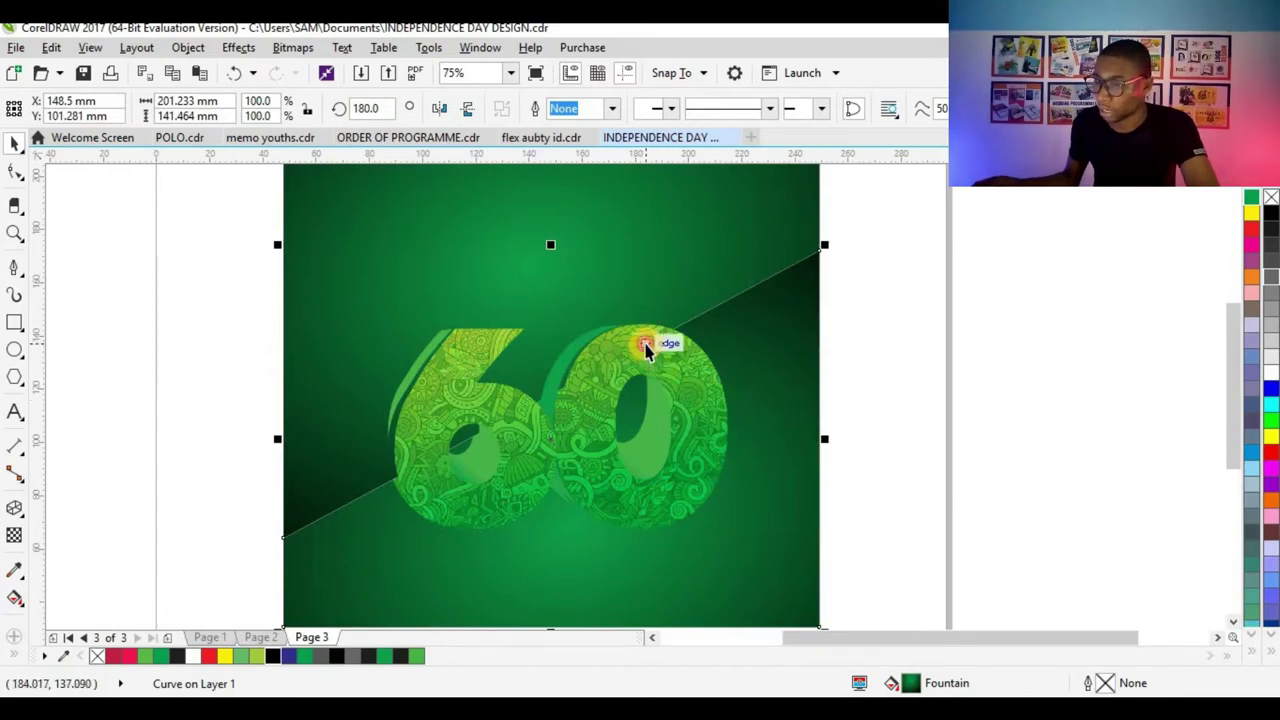
key(Escape)
click(800, 323)
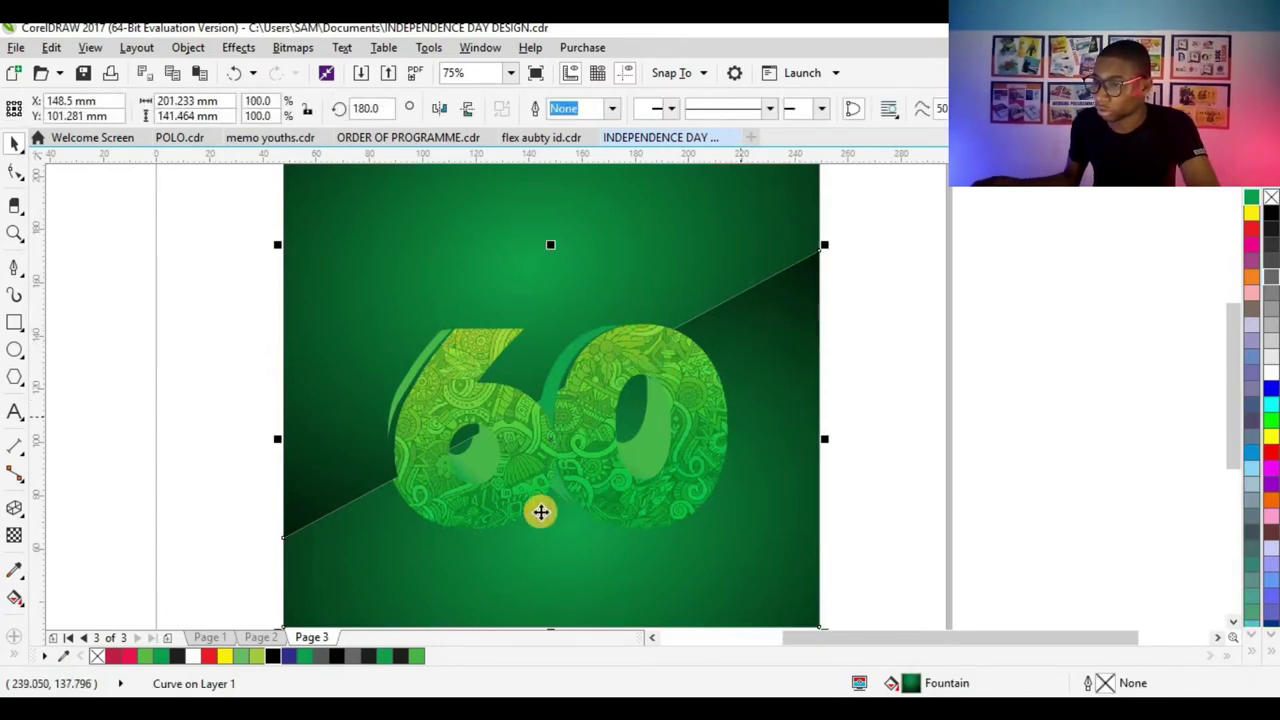
shift+click(458, 381)
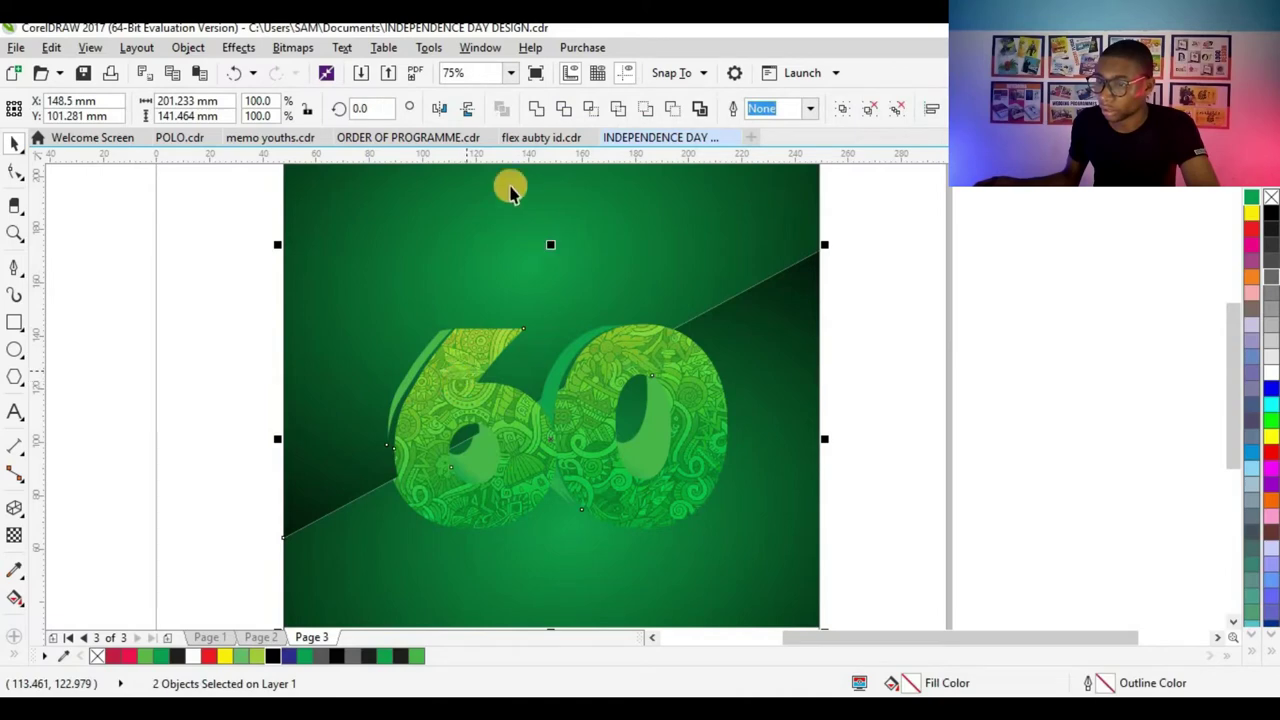
click(564, 107)
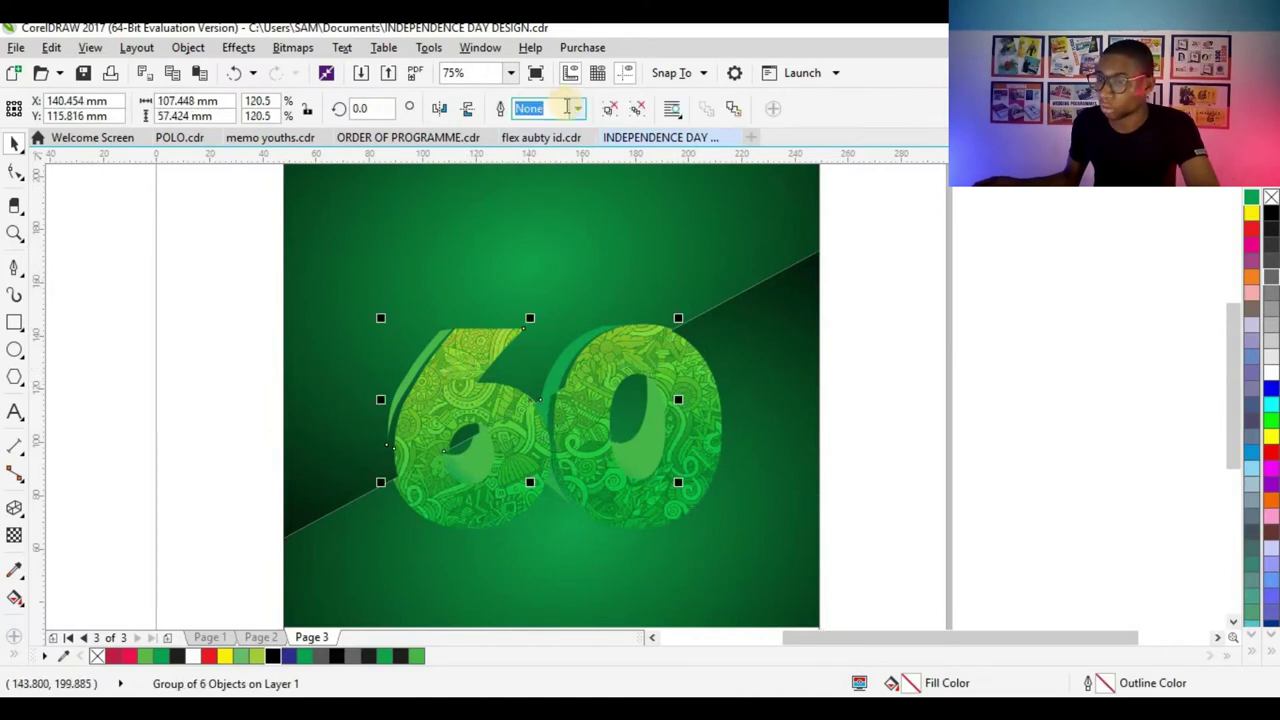
- Delete the mirrored gradient shape below the diagonal, keeping the upper gradient and both parts of the 60
scroll(709, 266, down, 2)
click(903, 289)
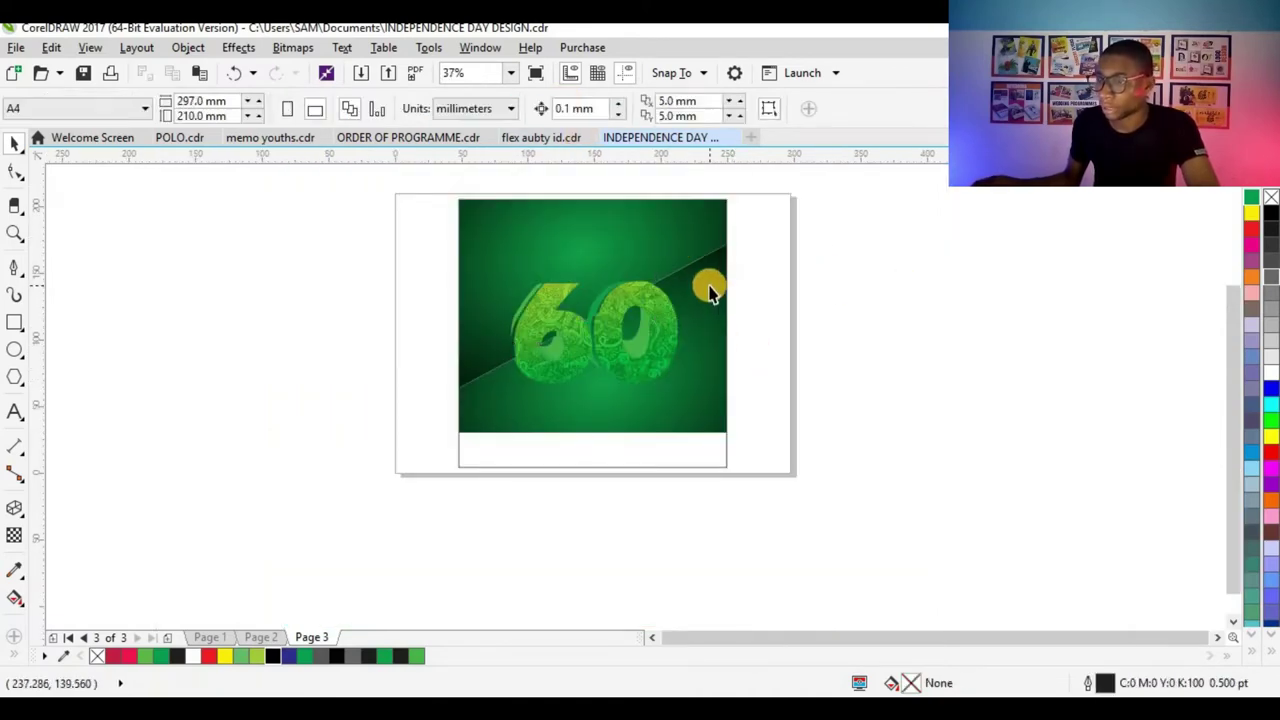
click(712, 303)
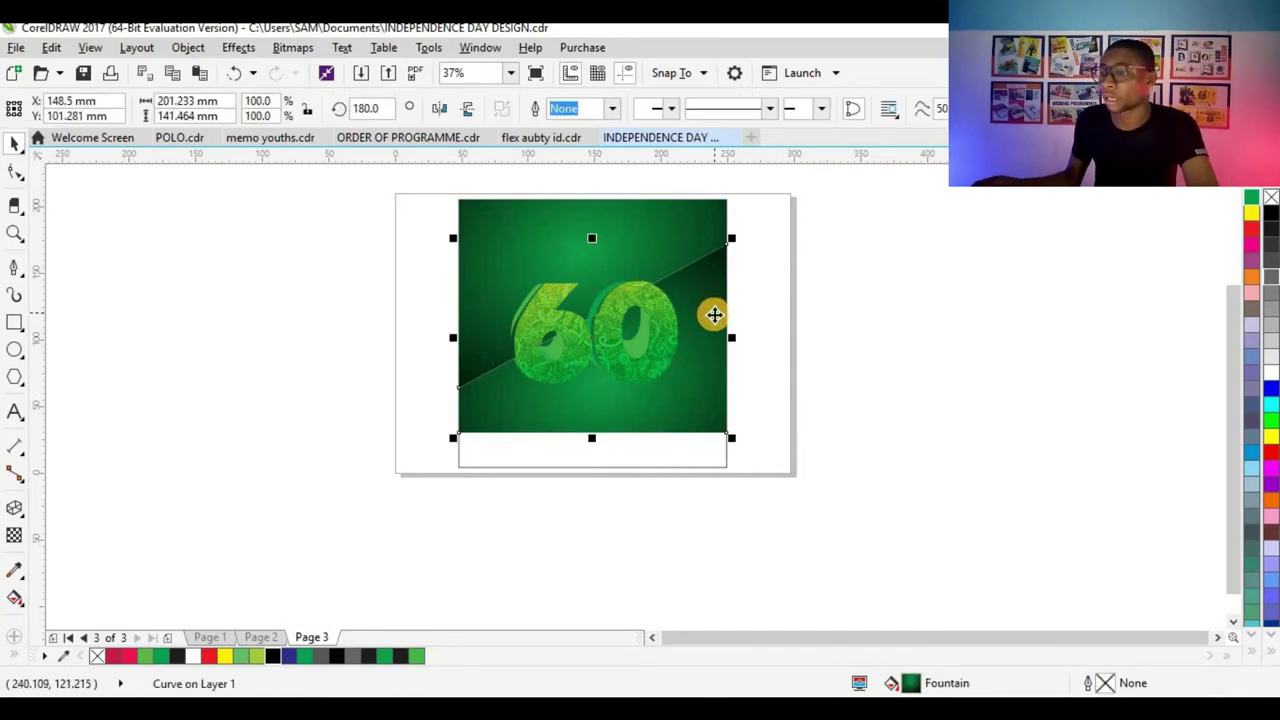
key(Delete)
- Move the upper half of the 60 up and left to about X 137.985 mm, Y 118.021 mm, and ungroup it
scroll(615, 310, up, 2)
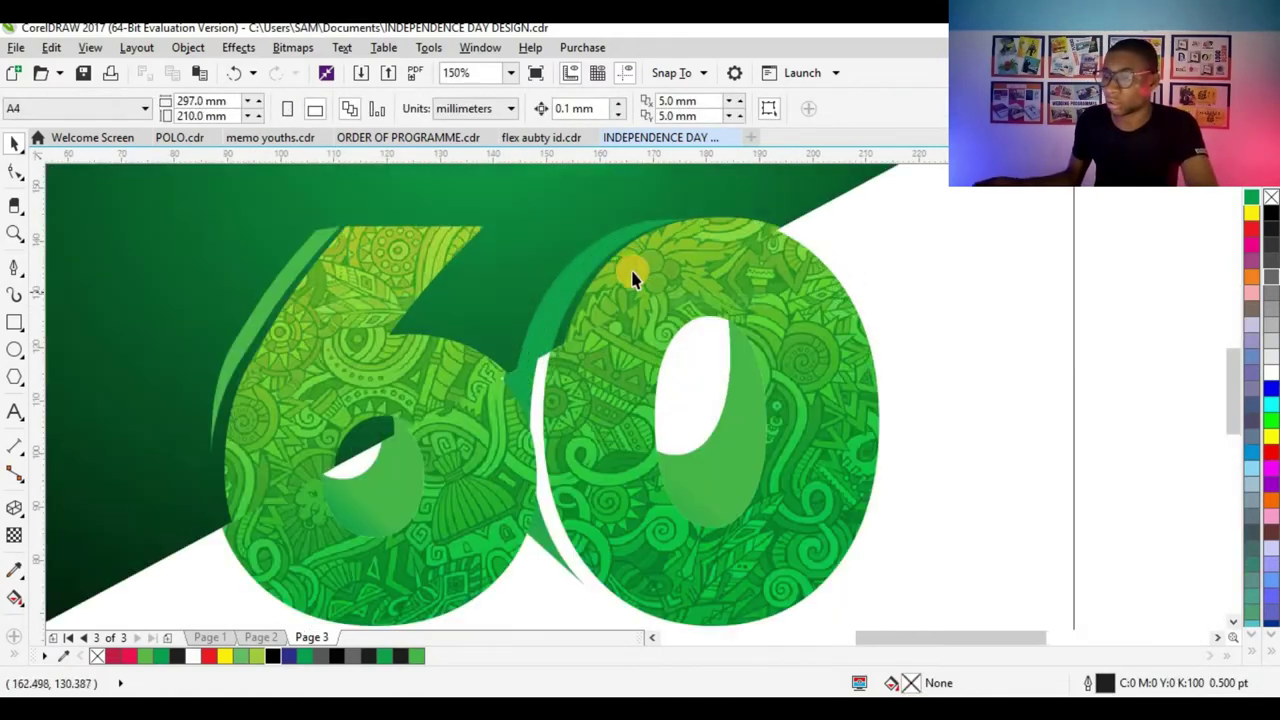
click(628, 276)
scroll(626, 282, up, 1)
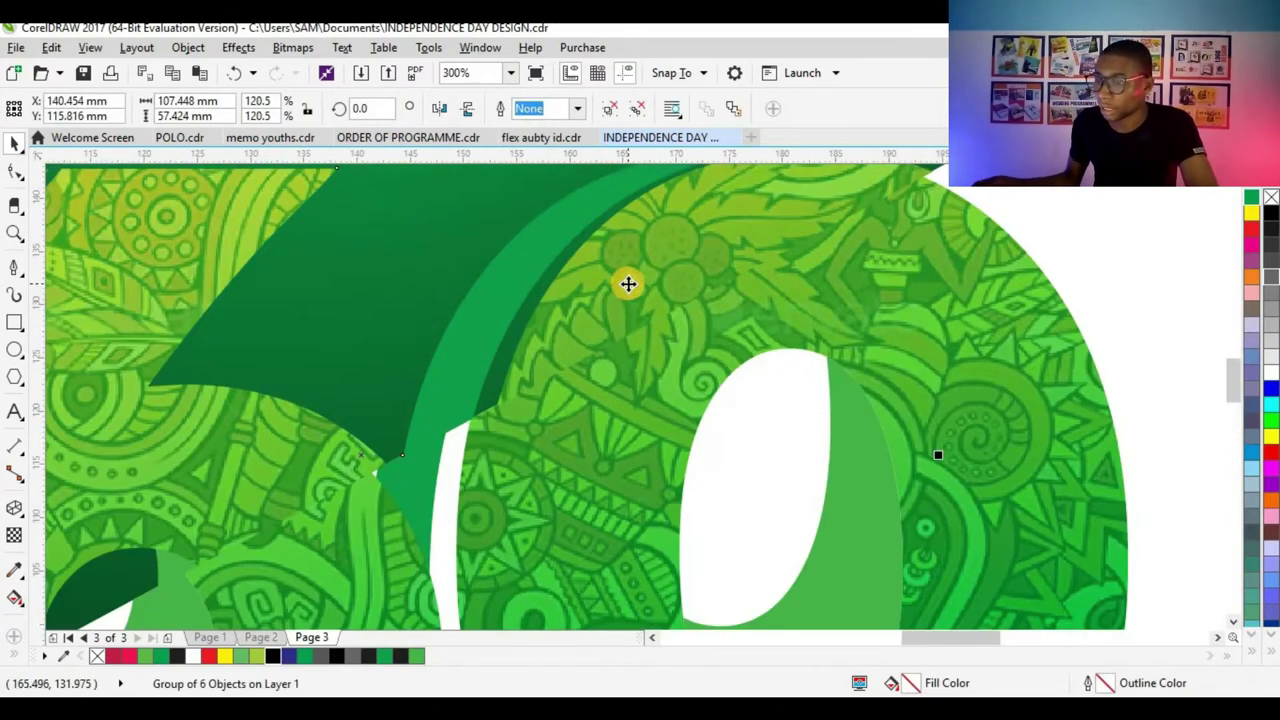
drag(624, 282, 618, 276)
scroll(621, 282, down, 2)
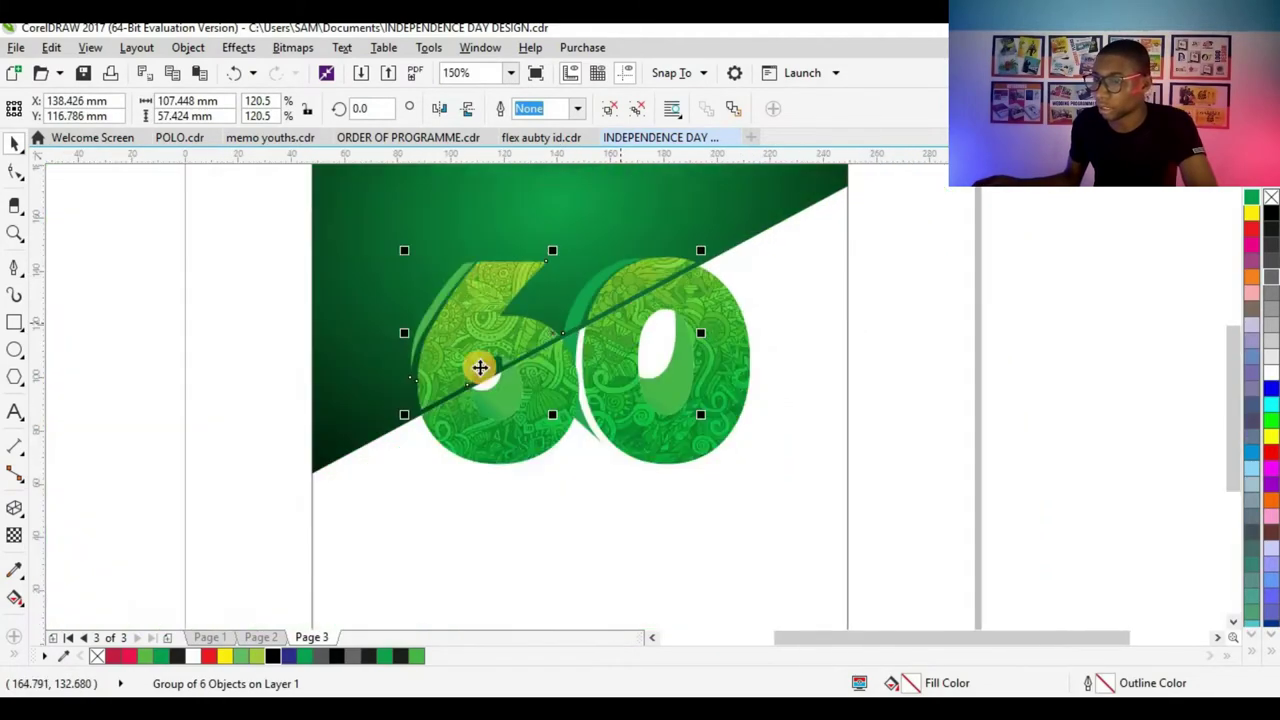
scroll(489, 449, up, 2)
drag(489, 449, 485, 447)
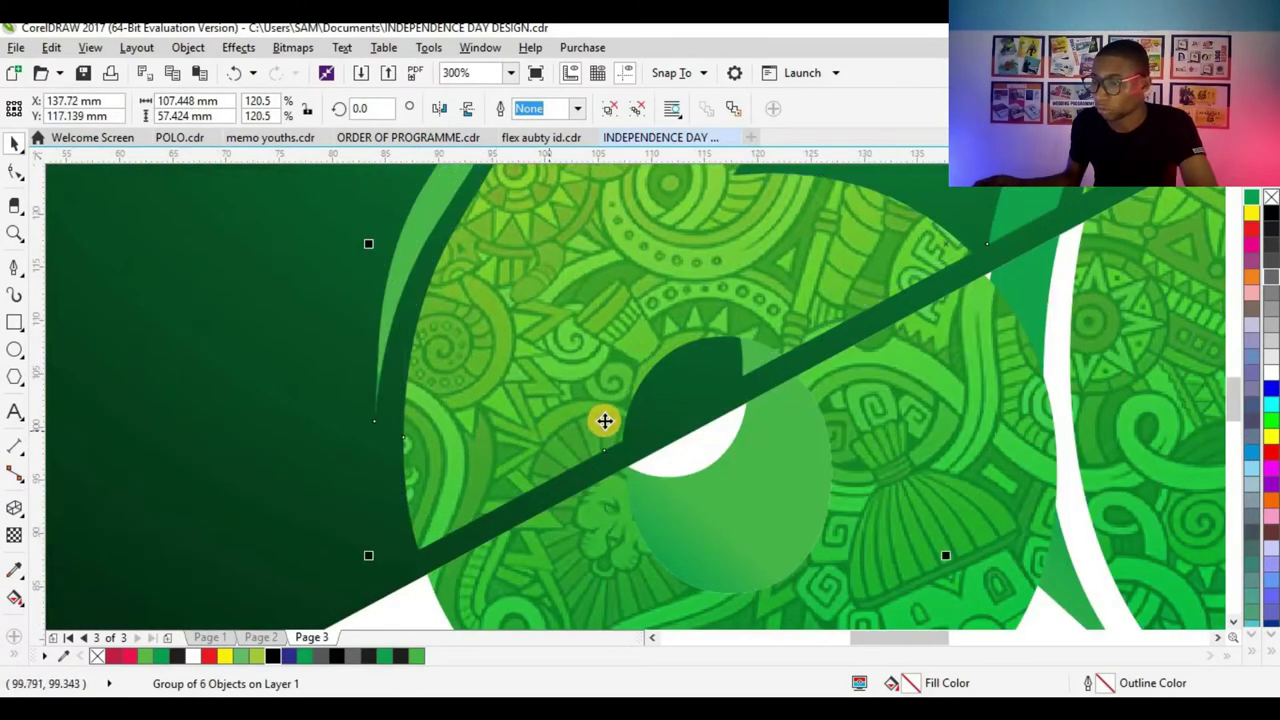
scroll(610, 420, down, 1)
scroll(663, 408, down, 2)
scroll(734, 400, up, 4)
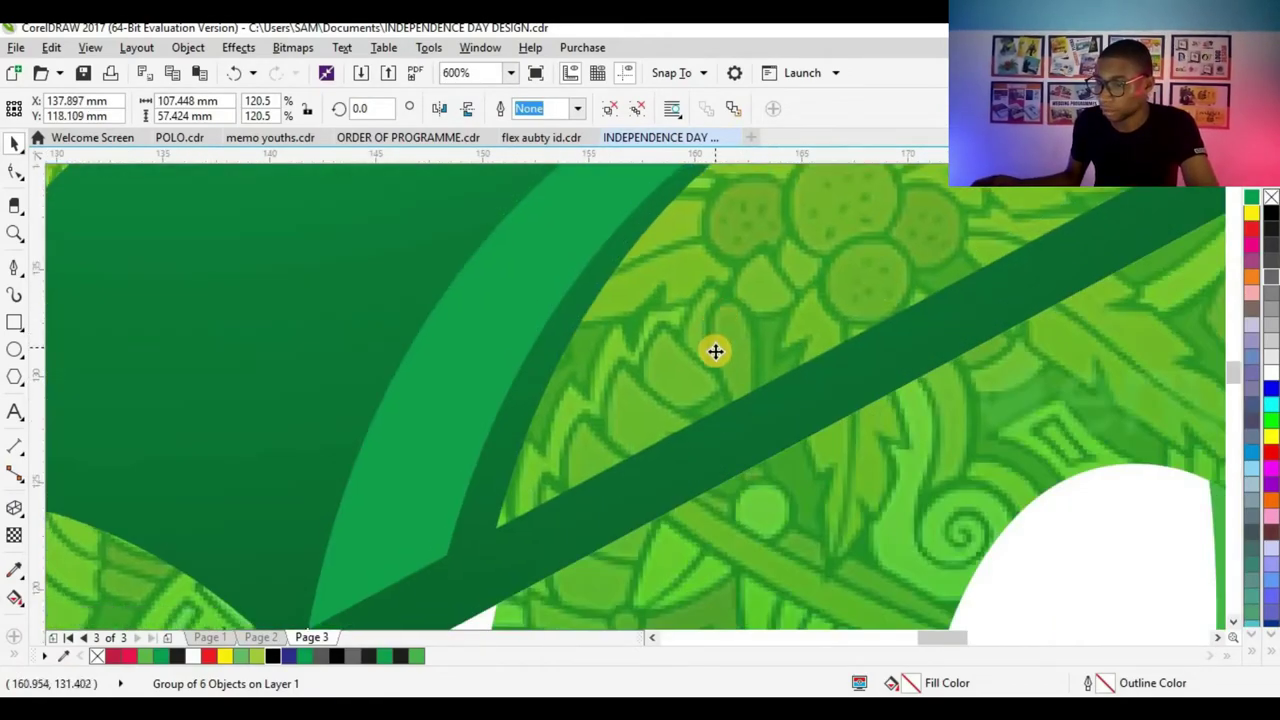
scroll(714, 349, down, 1)
scroll(709, 351, down, 1)
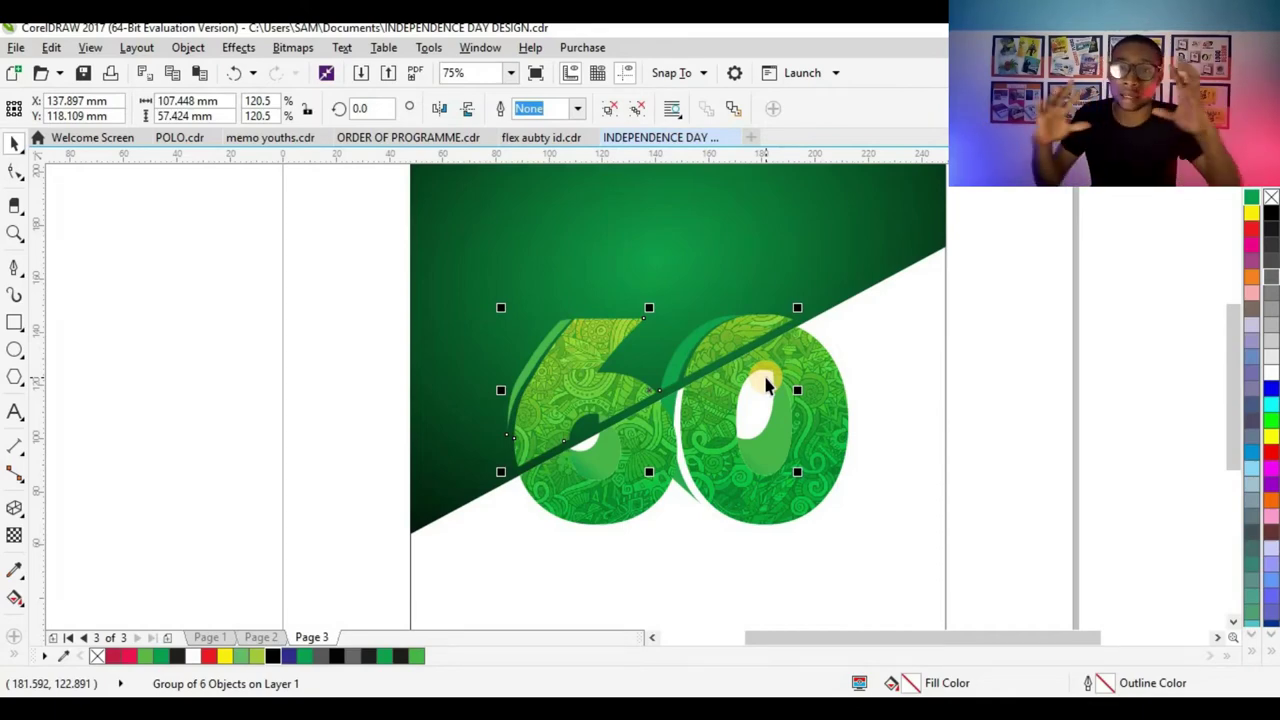
scroll(723, 360, up, 5)
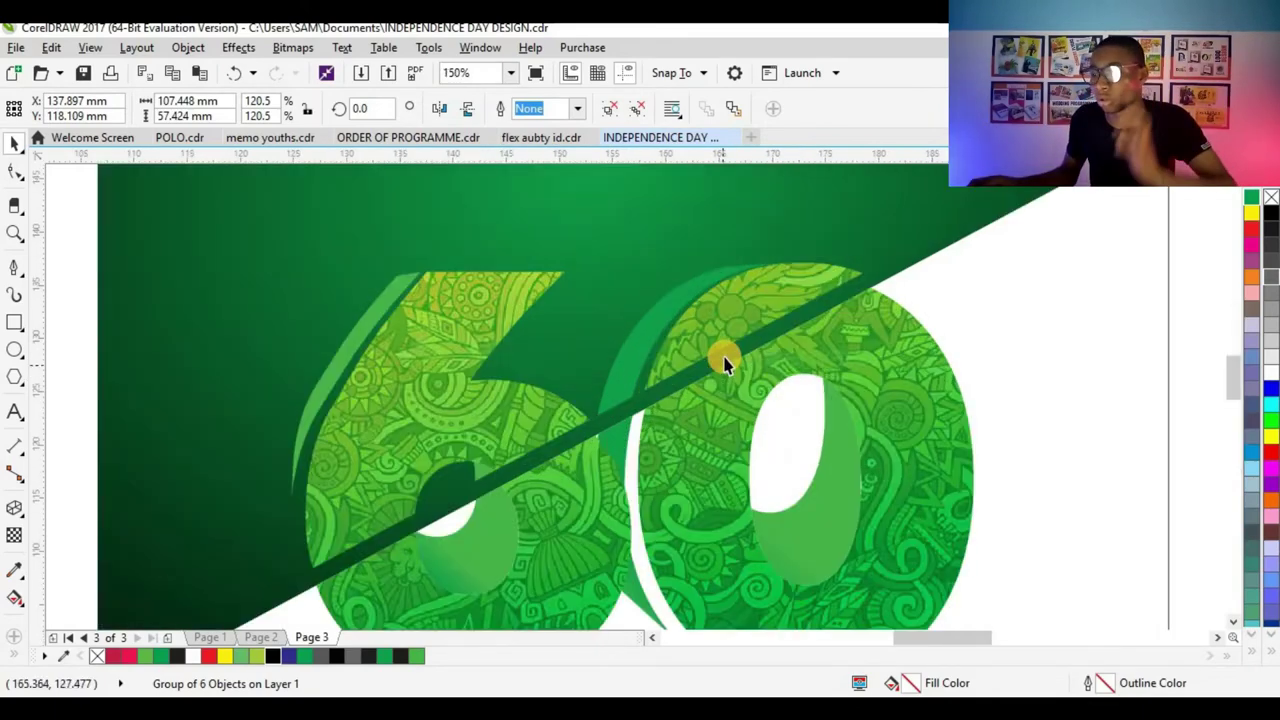
scroll(638, 304, down, 4)
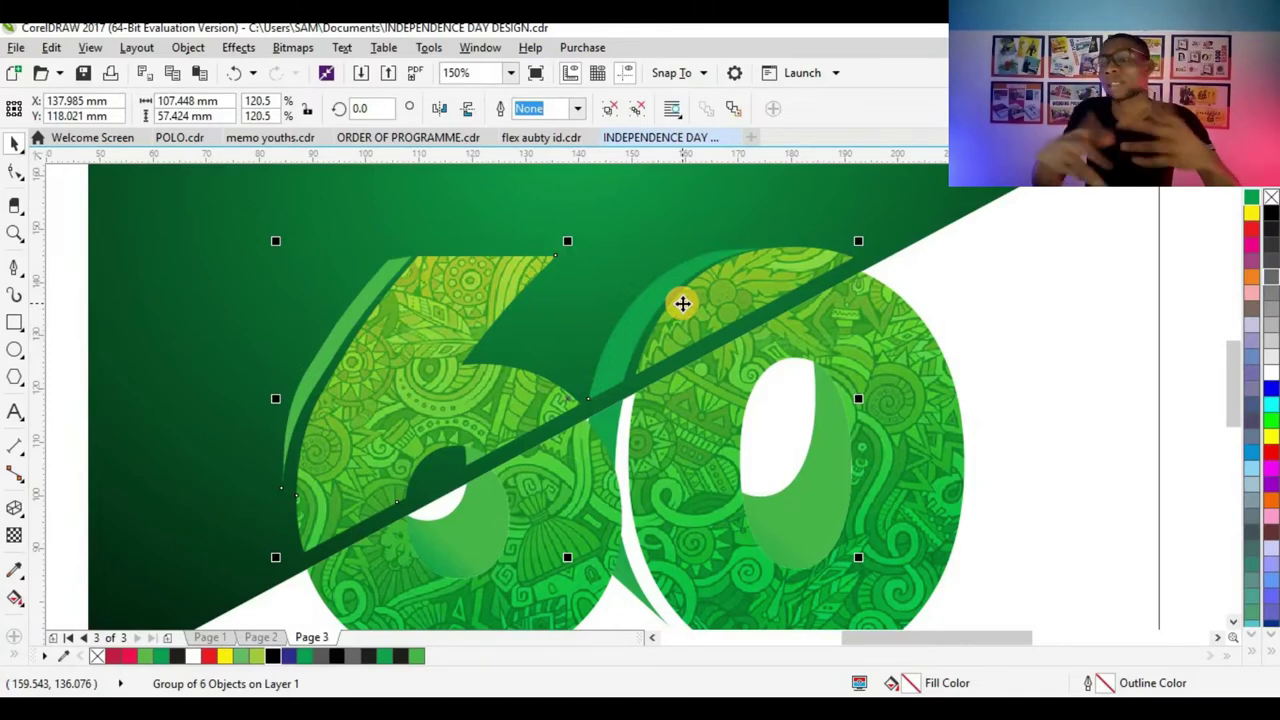
click(609, 109)
- Move the lower half of the 60 down and slightly left to about X 150.088 mm, Y 101.524 mm, and ungroup it
scroll(609, 270, down, 1)
click(636, 354)
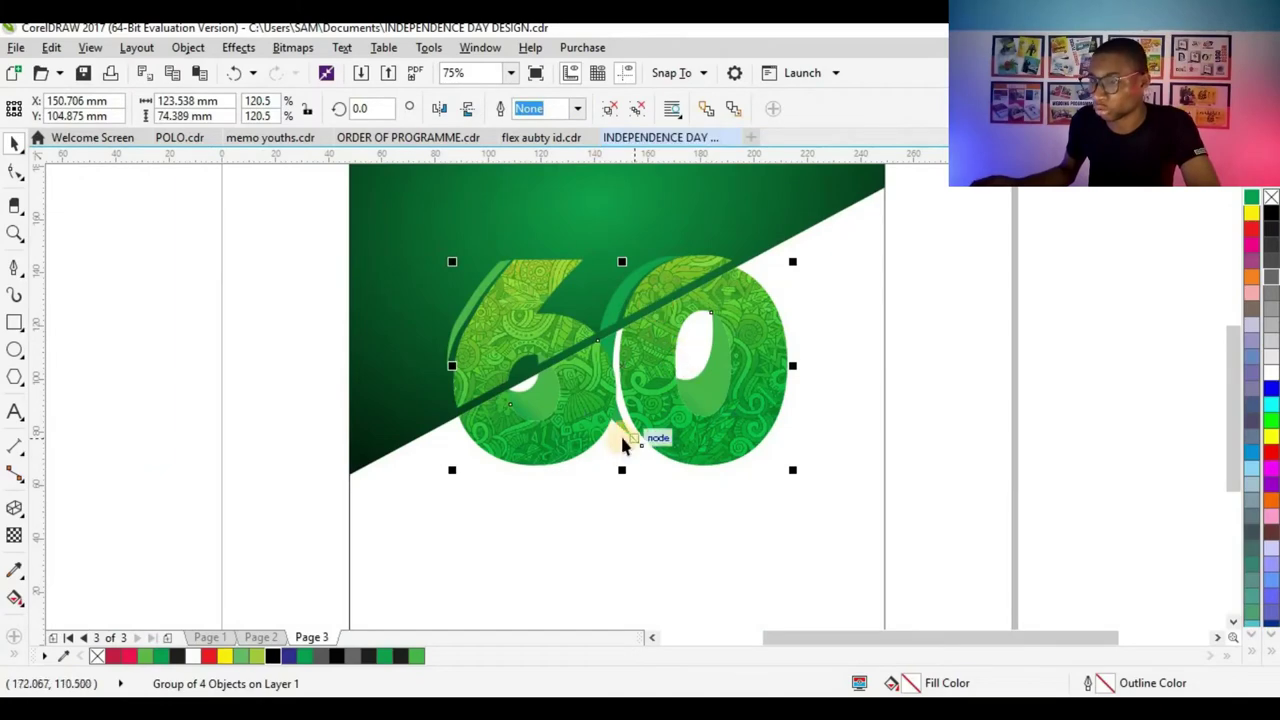
scroll(622, 443, up, 2)
scroll(656, 242, down, 2)
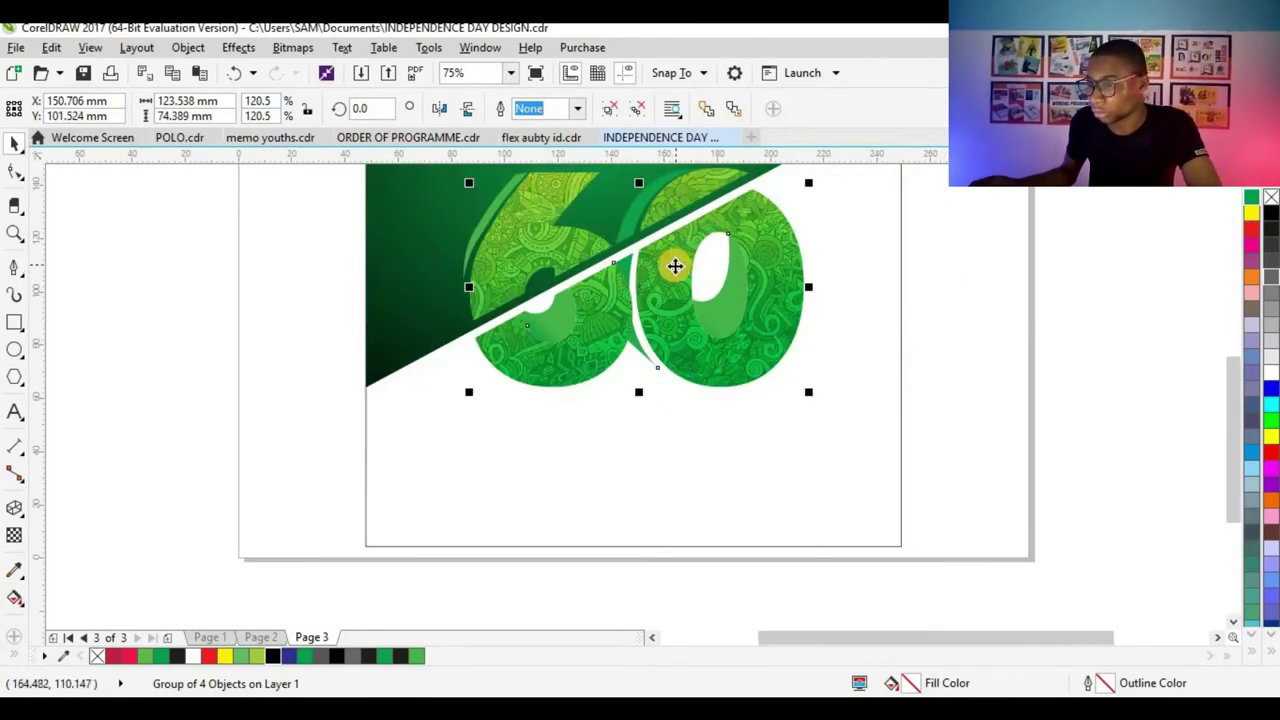
scroll(673, 266, up, 4)
scroll(671, 267, down, 2)
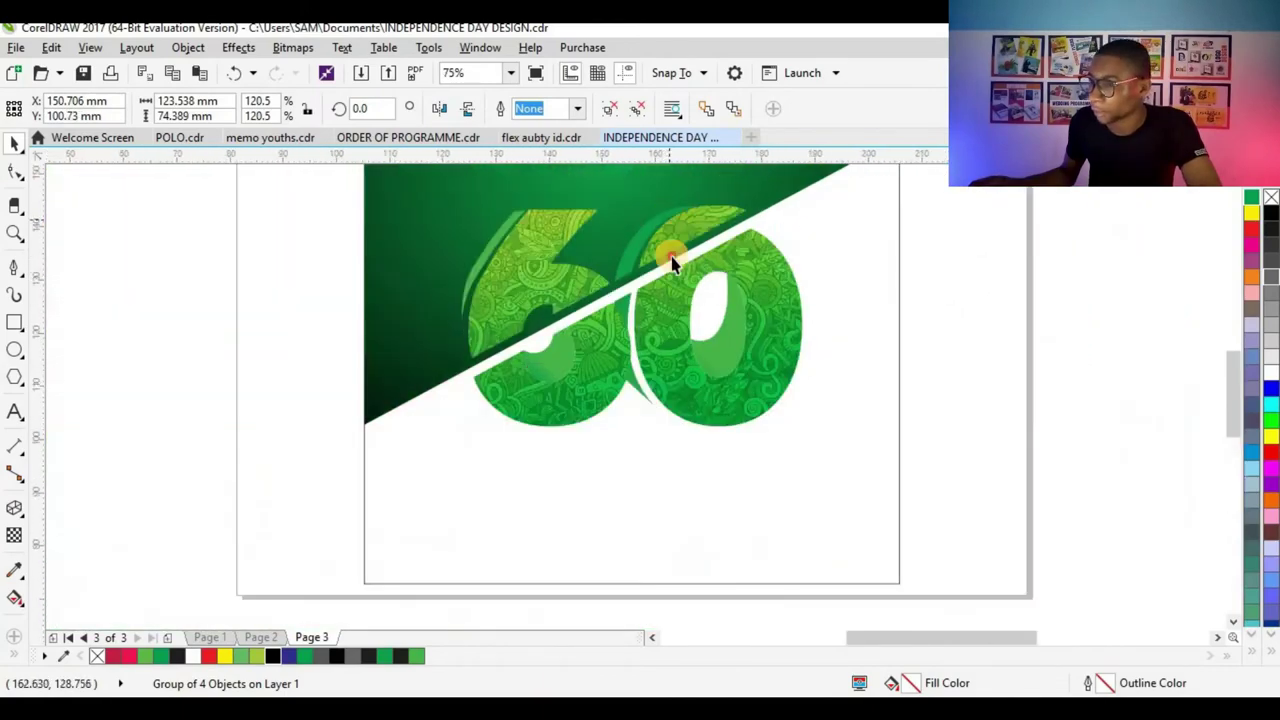
scroll(671, 263, up, 2)
click(671, 263)
scroll(674, 364, down, 3)
click(900, 300)
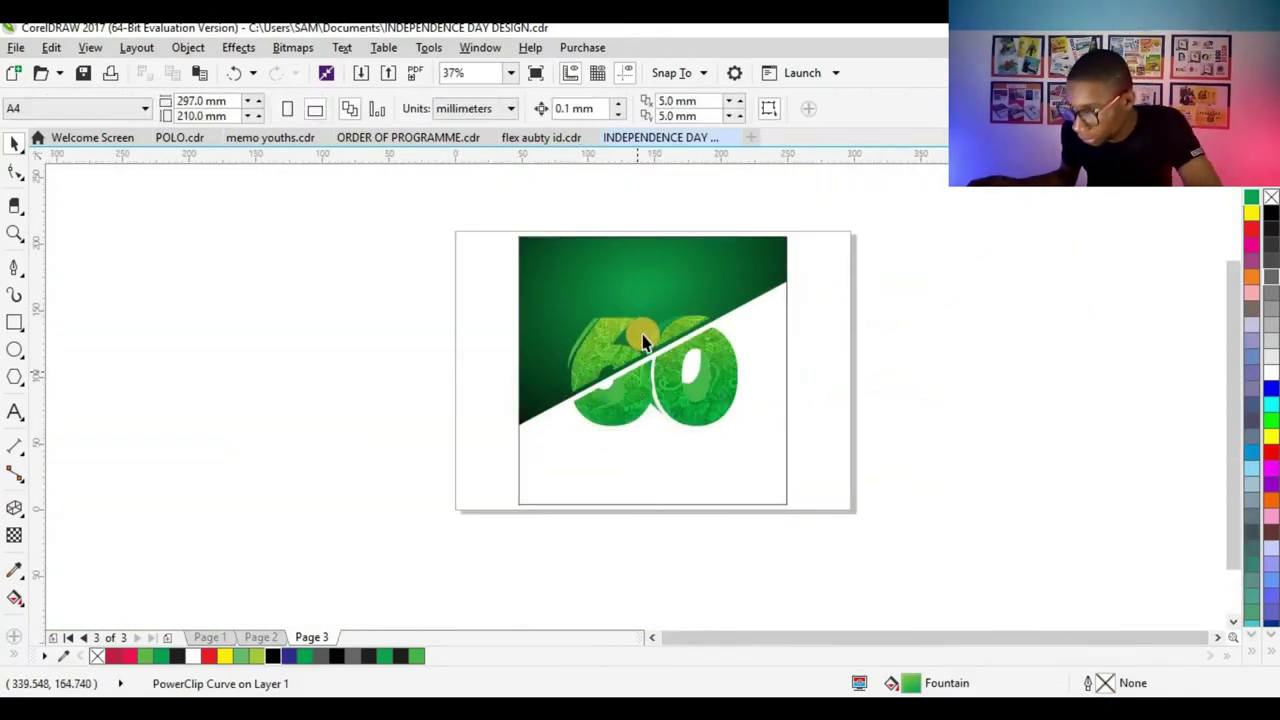
scroll(700, 390, up, 1)
click(713, 392)
scroll(712, 376, up, 2)
scroll(583, 380, down, 3)
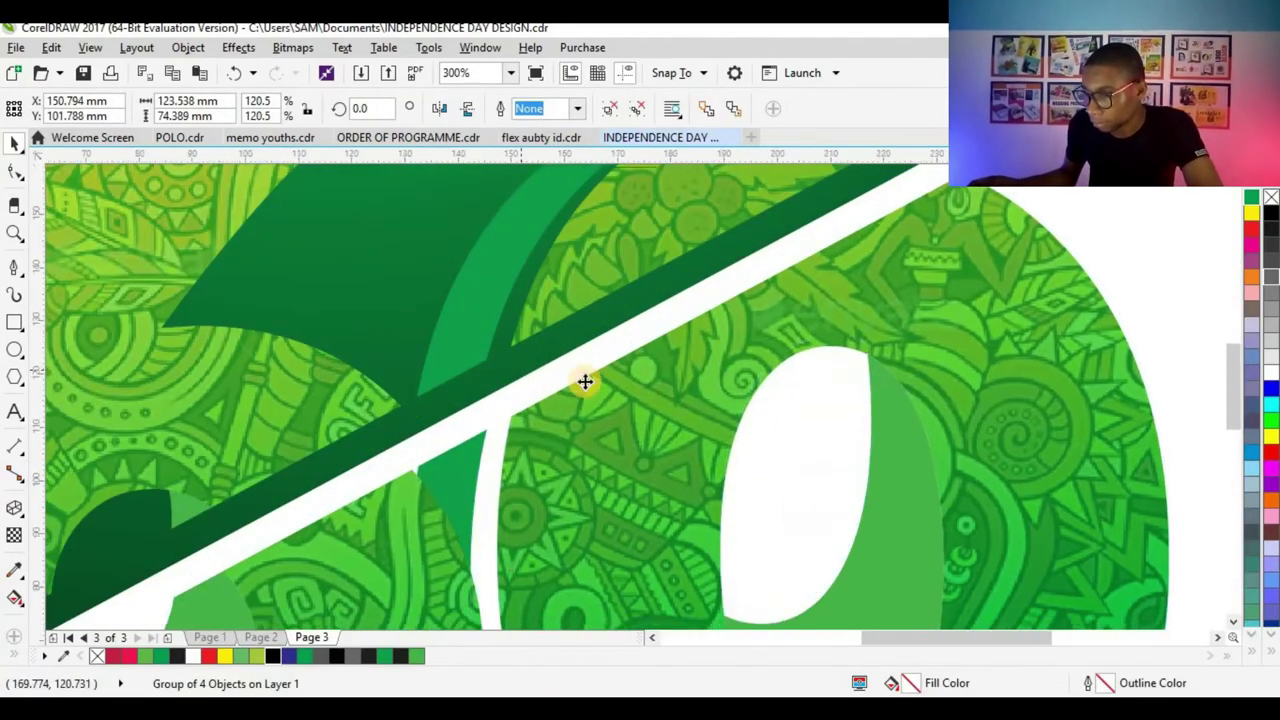
scroll(573, 383, up, 1)
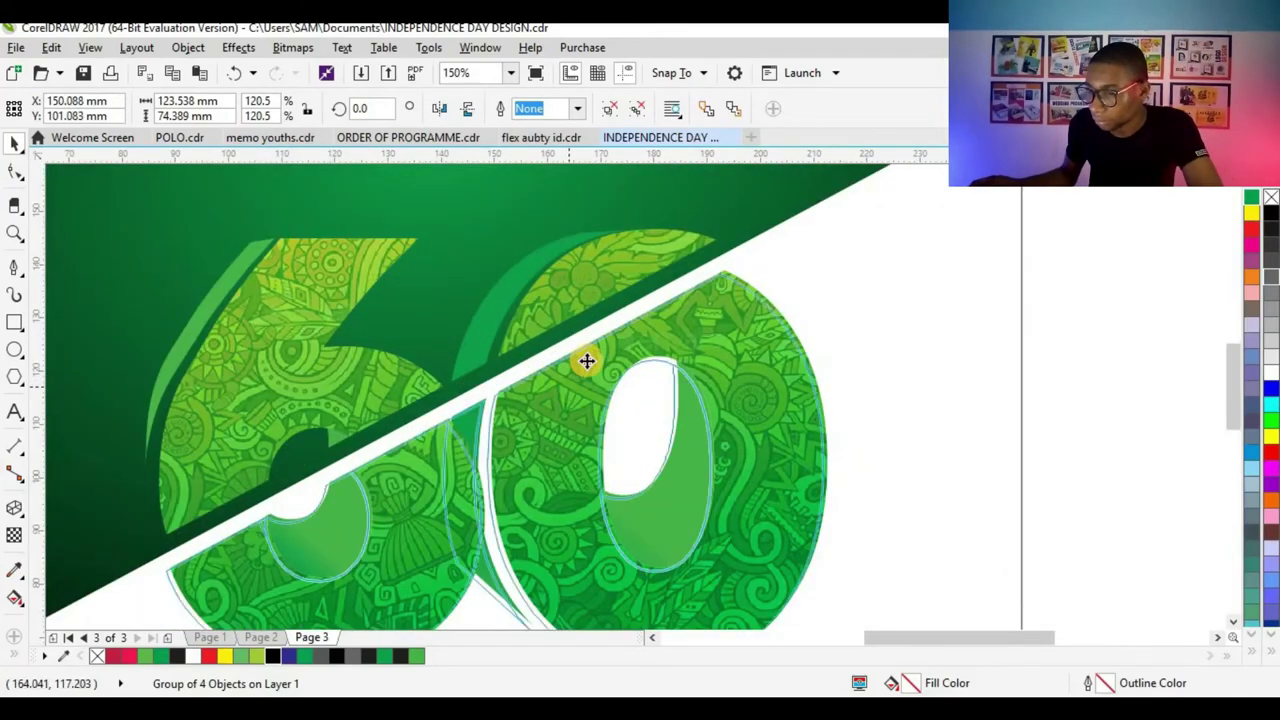
scroll(573, 380, up, 2)
scroll(575, 375, down, 4)
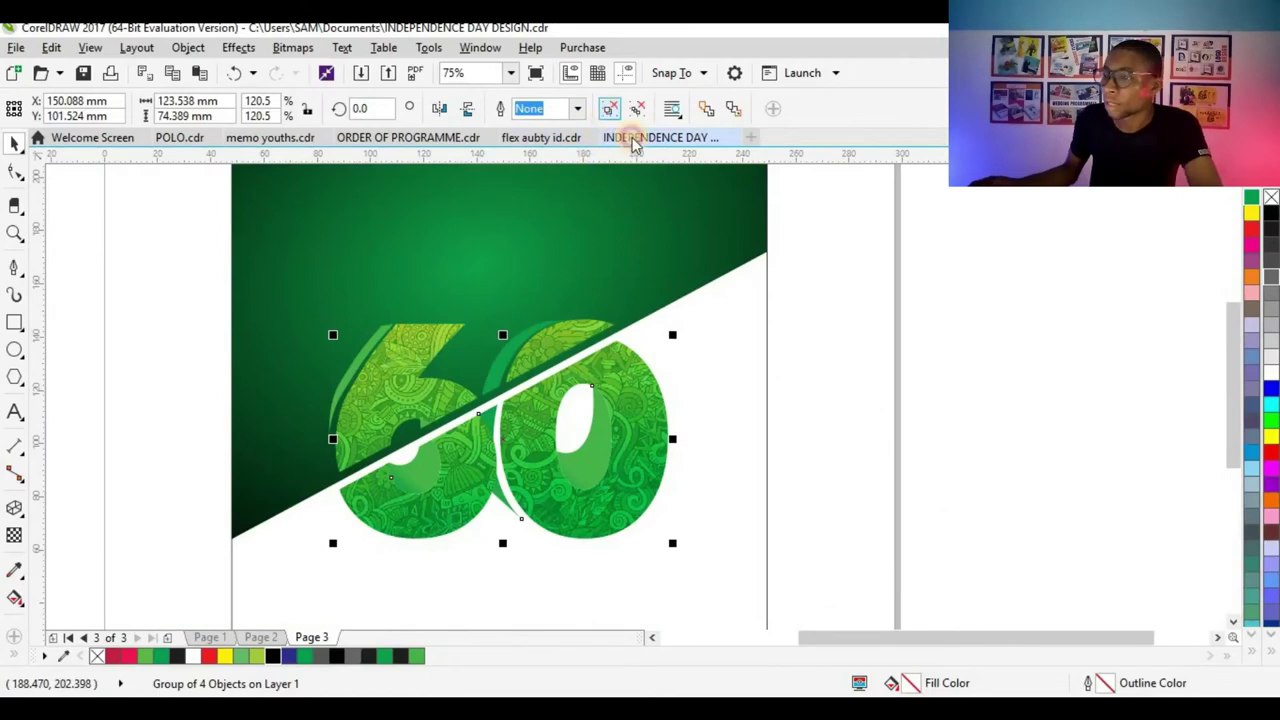
click(609, 108)
- Fill the two side slivers behind the upper half of the 6 and the 0 with white
click(788, 343)
click(512, 347)
scroll(369, 352, up, 1)
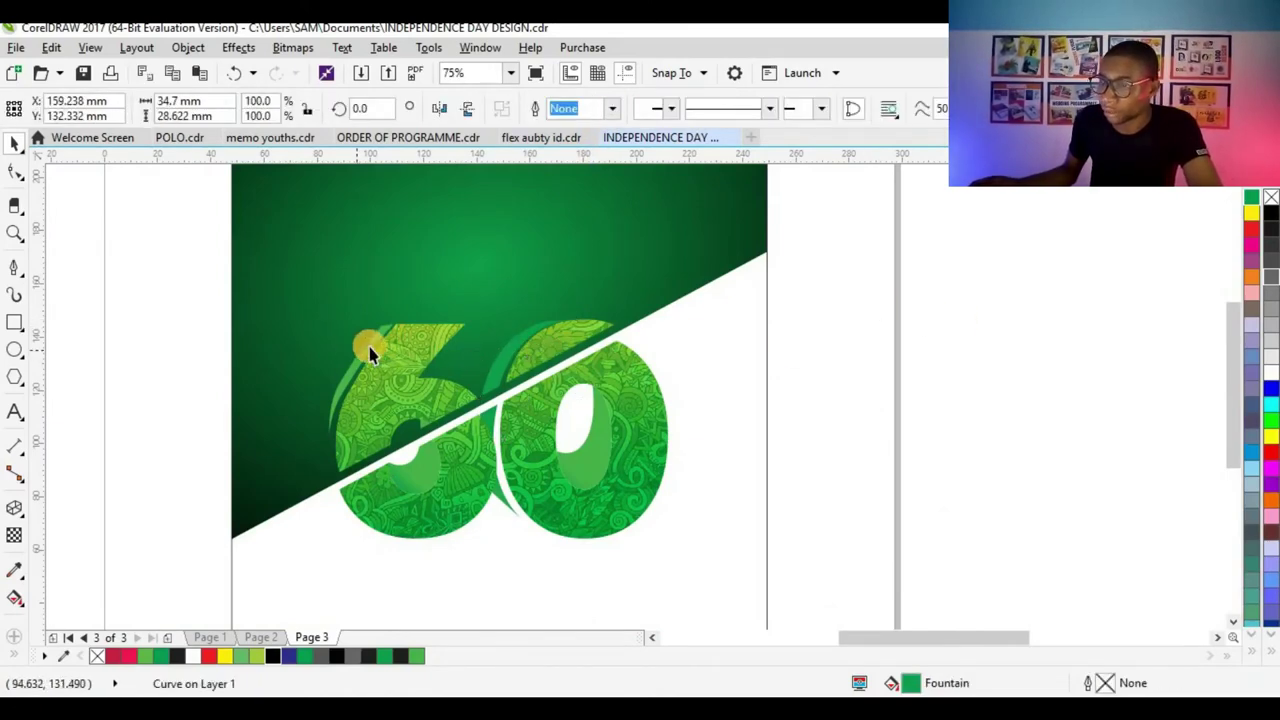
scroll(369, 355, up, 2)
shift+click(712, 388)
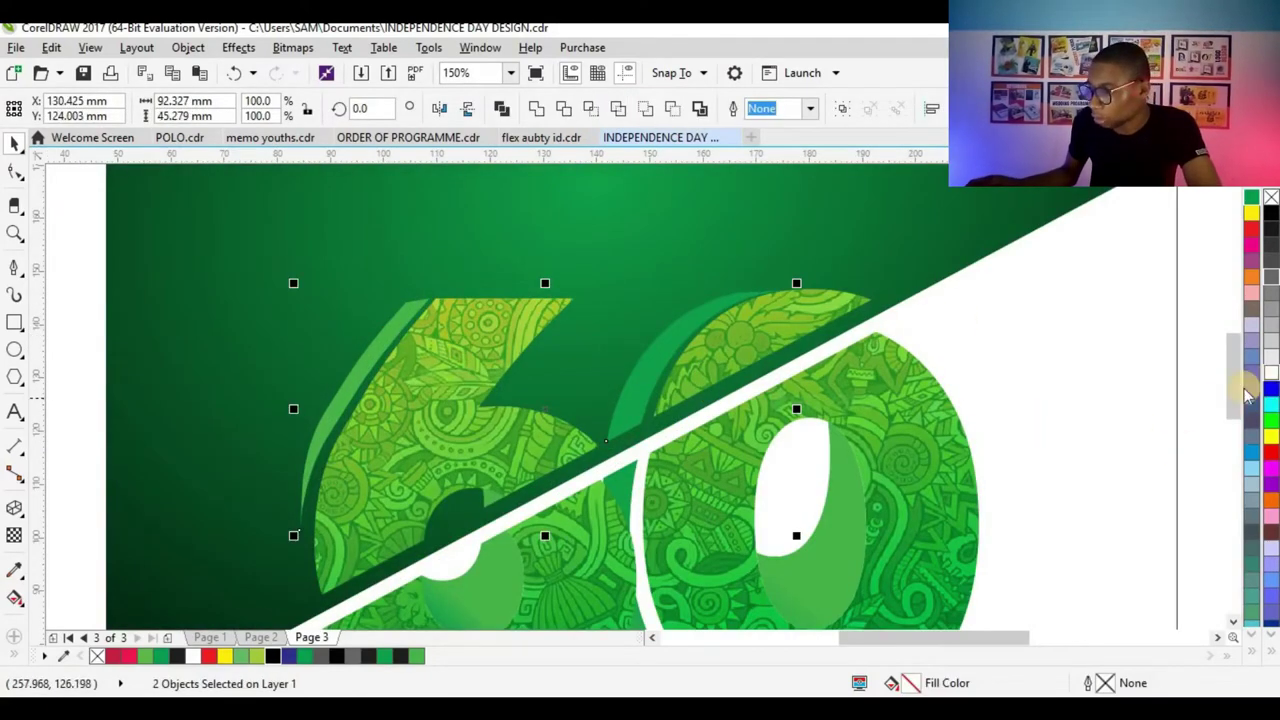
scroll(725, 385, down, 6)
key(Escape)
- Give the patterned lower half of the 60 a white outline 8.0 pt wide
scroll(800, 400, up, 2)
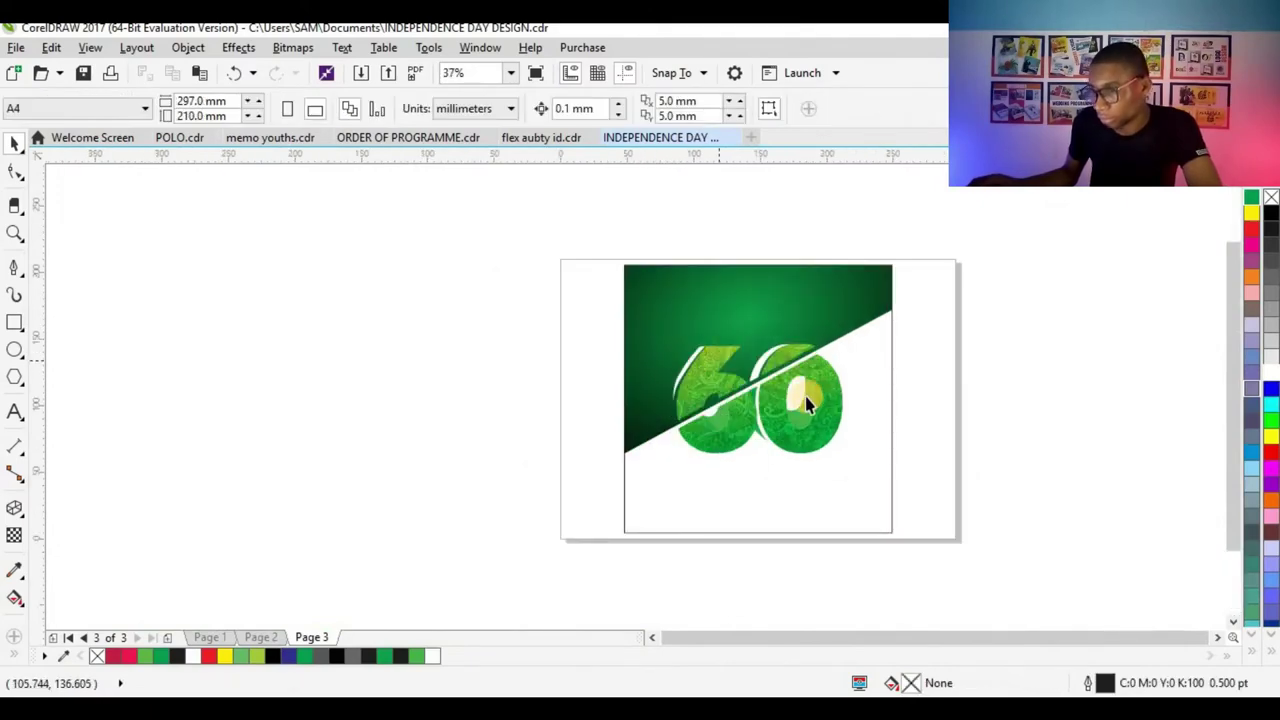
scroll(809, 371, up, 4)
scroll(794, 360, down, 2)
click(703, 456)
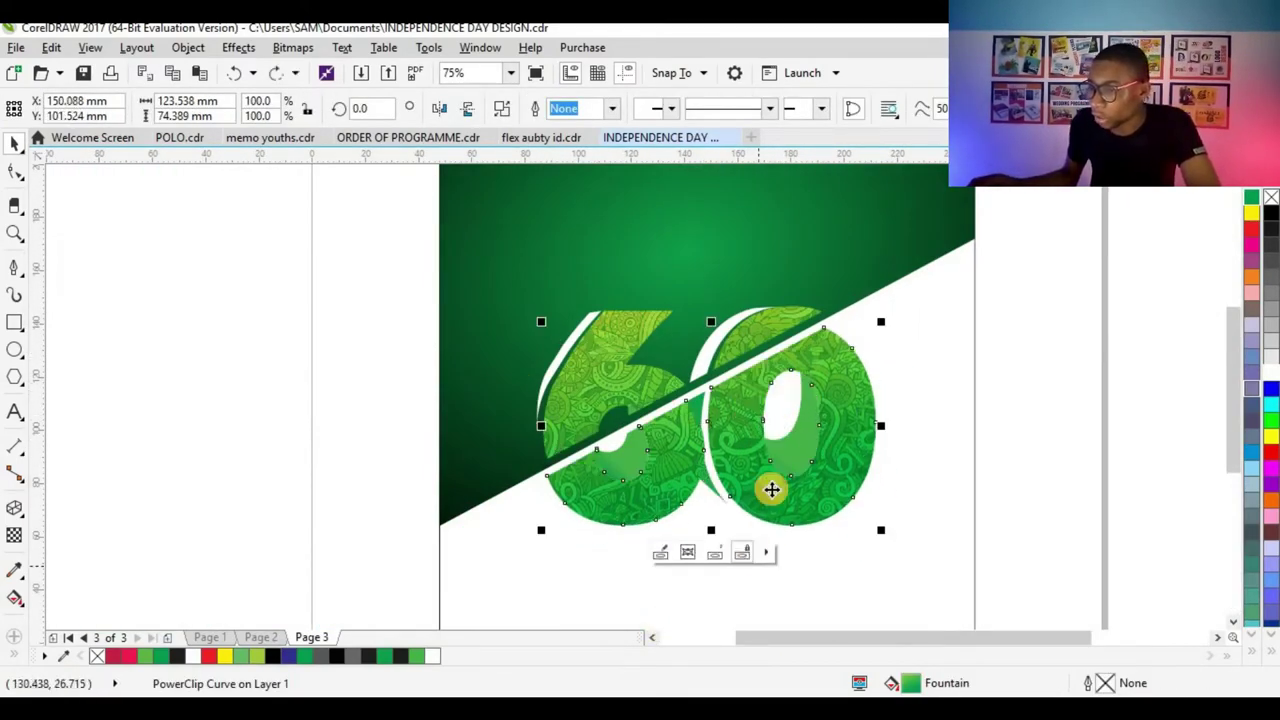
scroll(737, 486, up, 2)
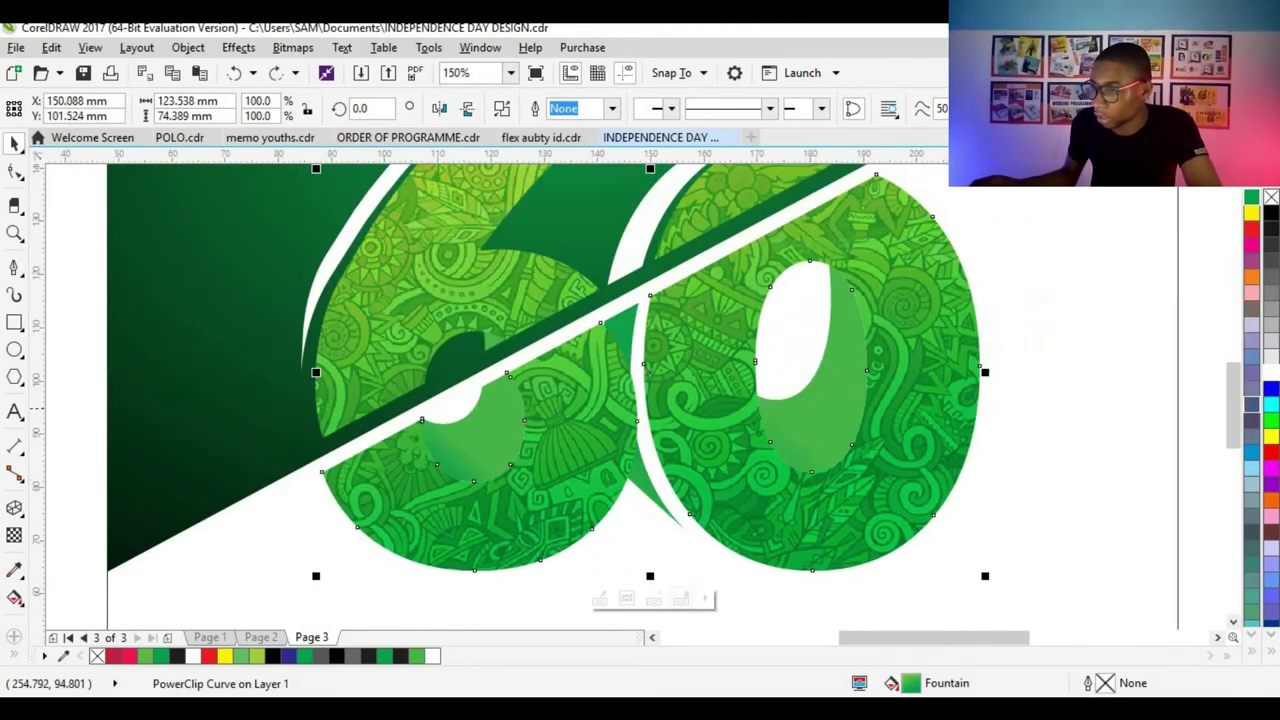
right_click(1270, 375)
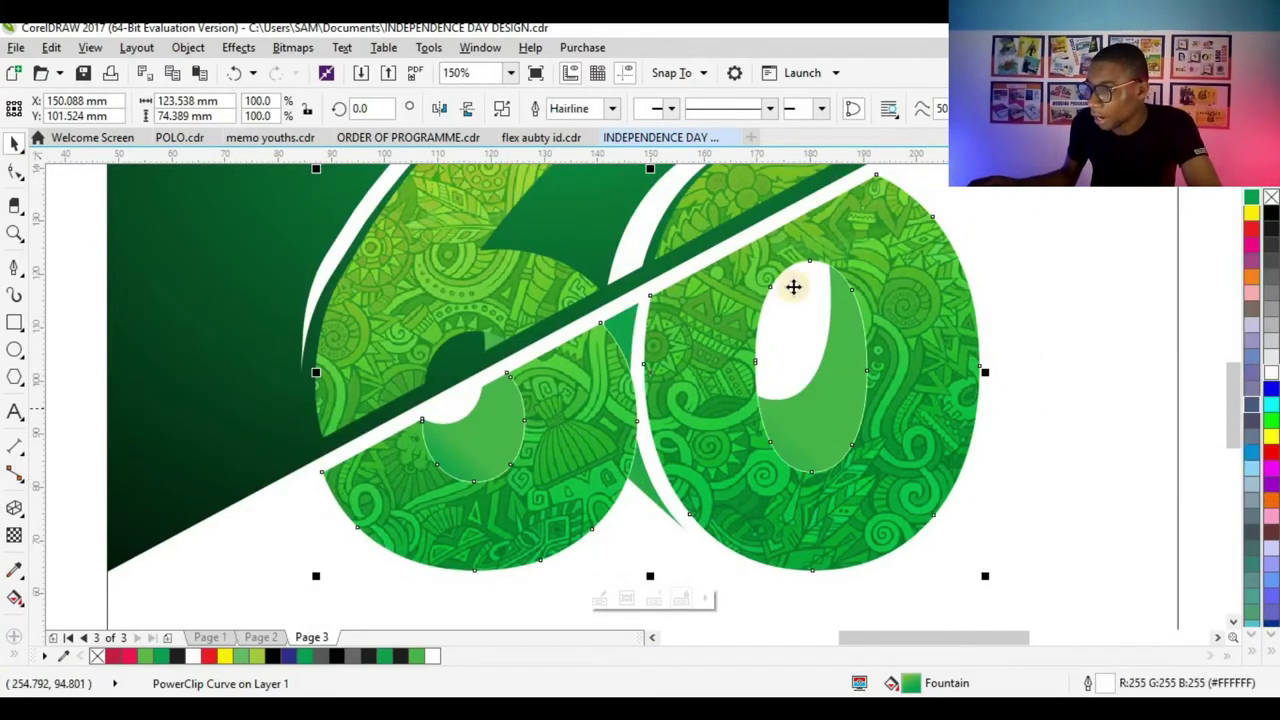
click(612, 108)
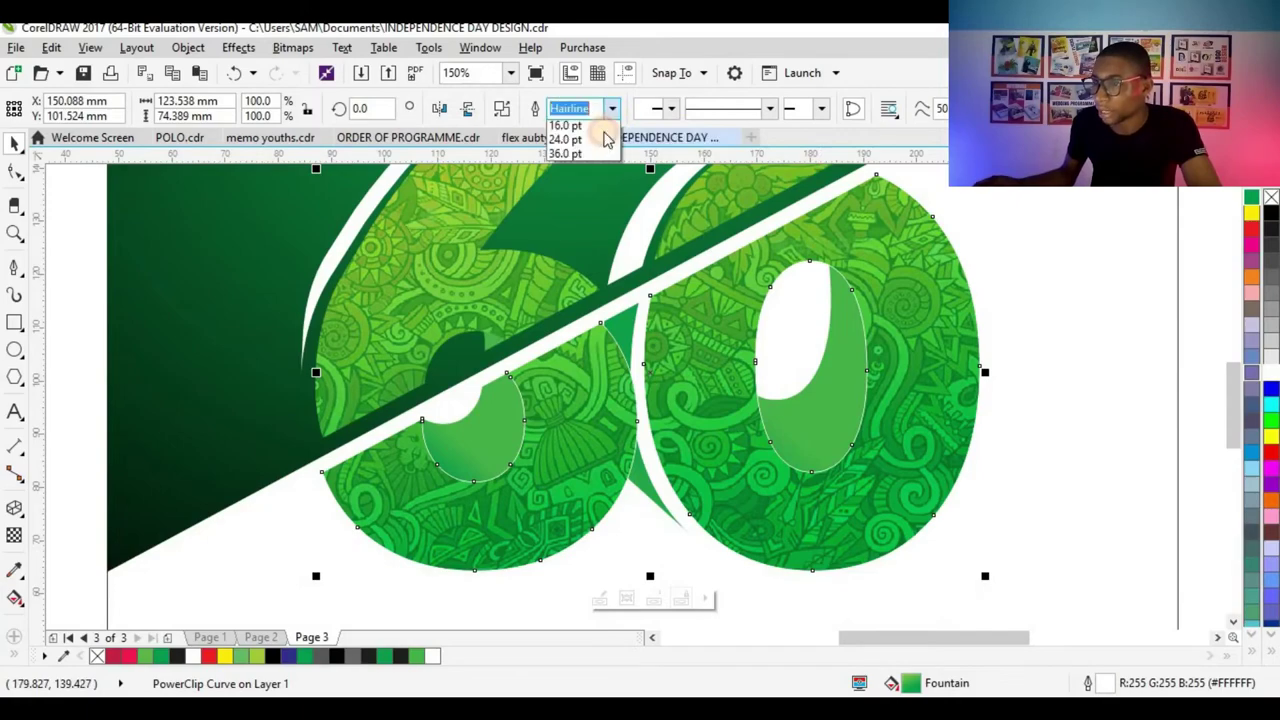
click(575, 254)
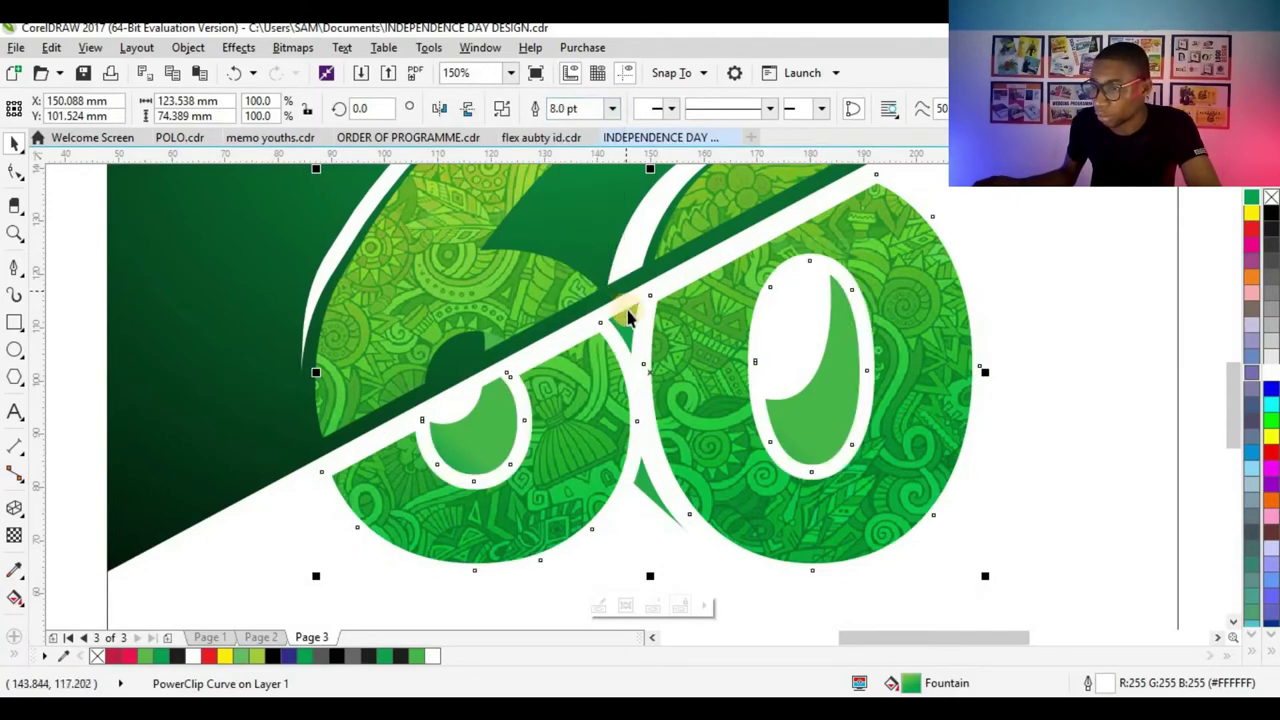
scroll(698, 320, down, 2)
scroll(698, 320, down, 1)
scroll(646, 323, up, 3)
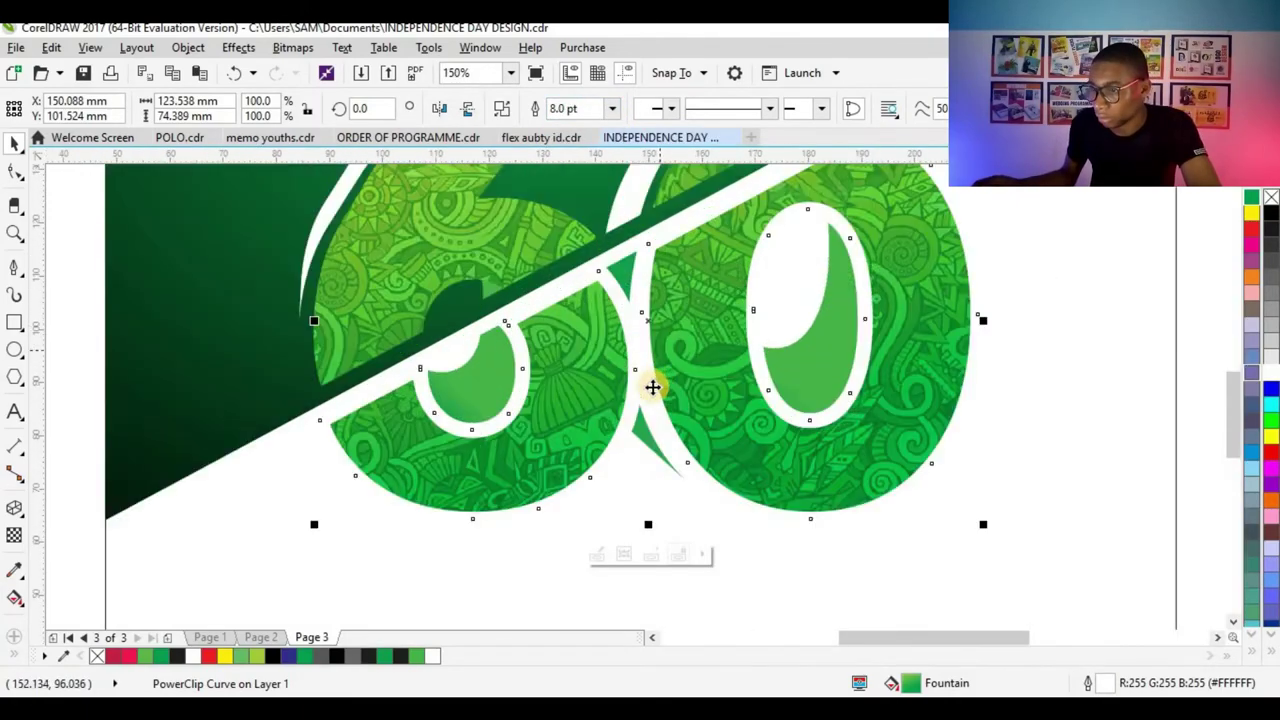
click(646, 446)
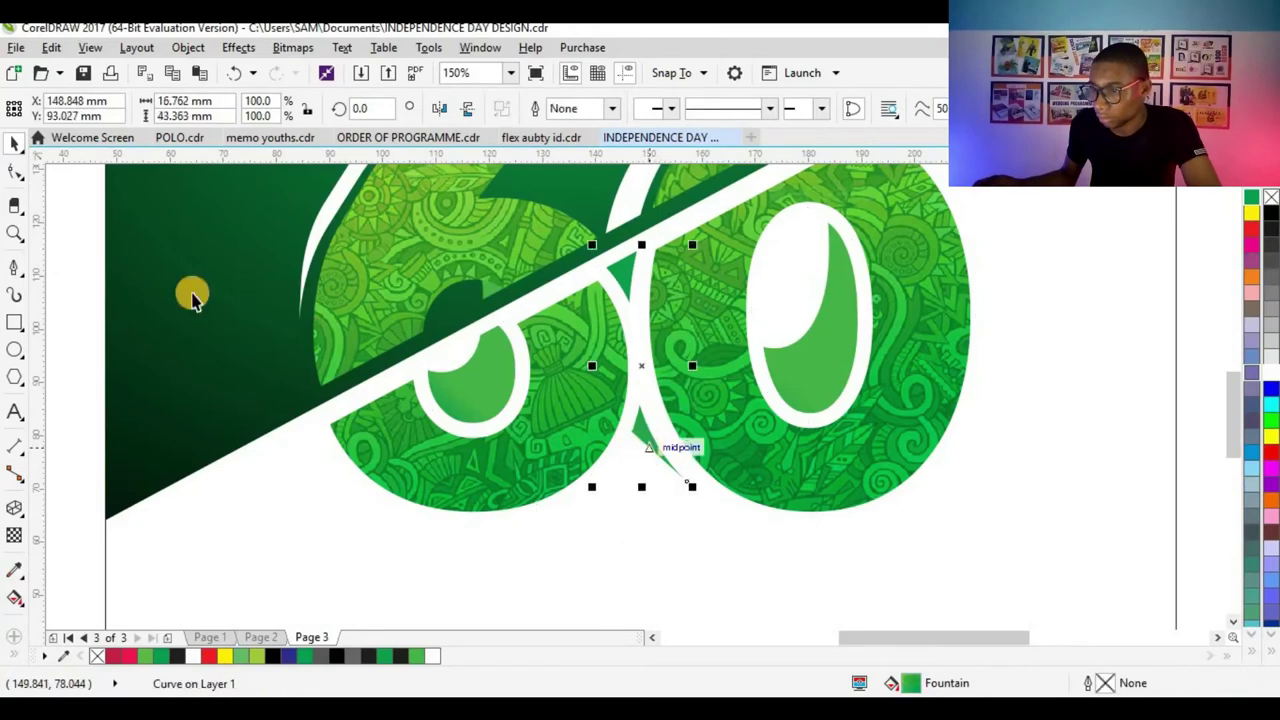
click(23, 171)
click(20, 140)
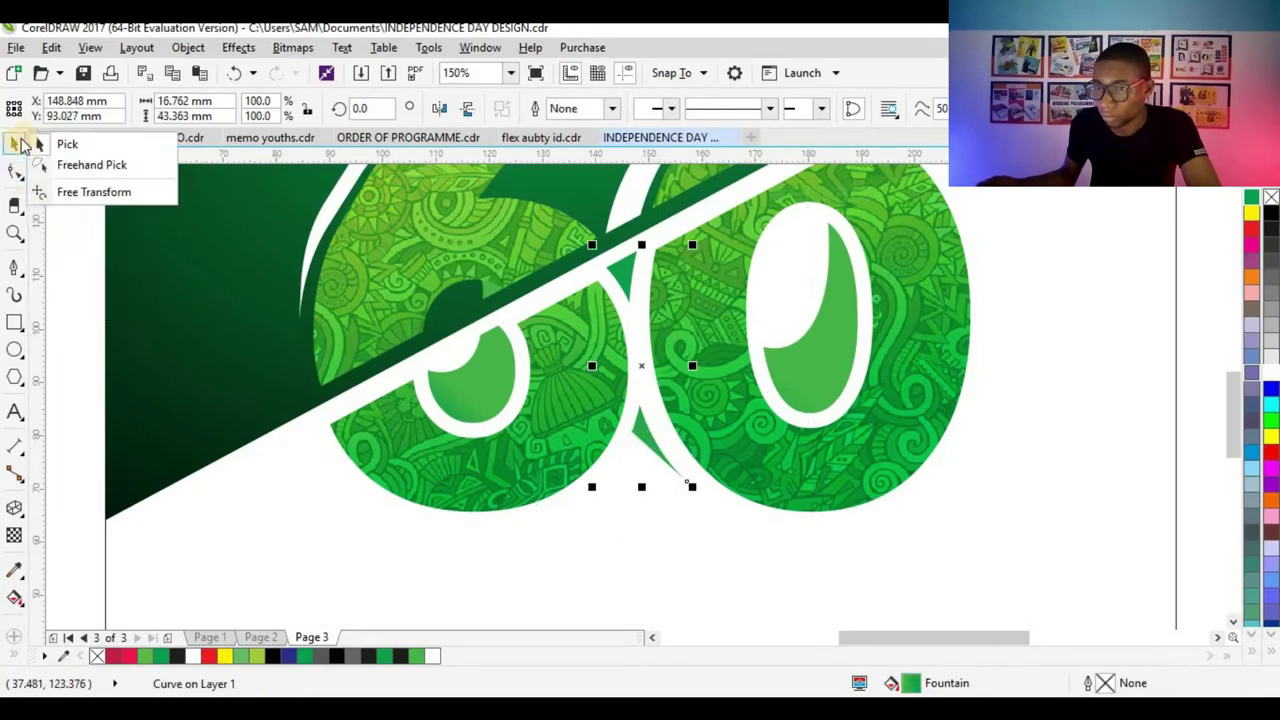
scroll(755, 346, down, 2)
scroll(755, 346, down, 1)
scroll(563, 292, up, 1)
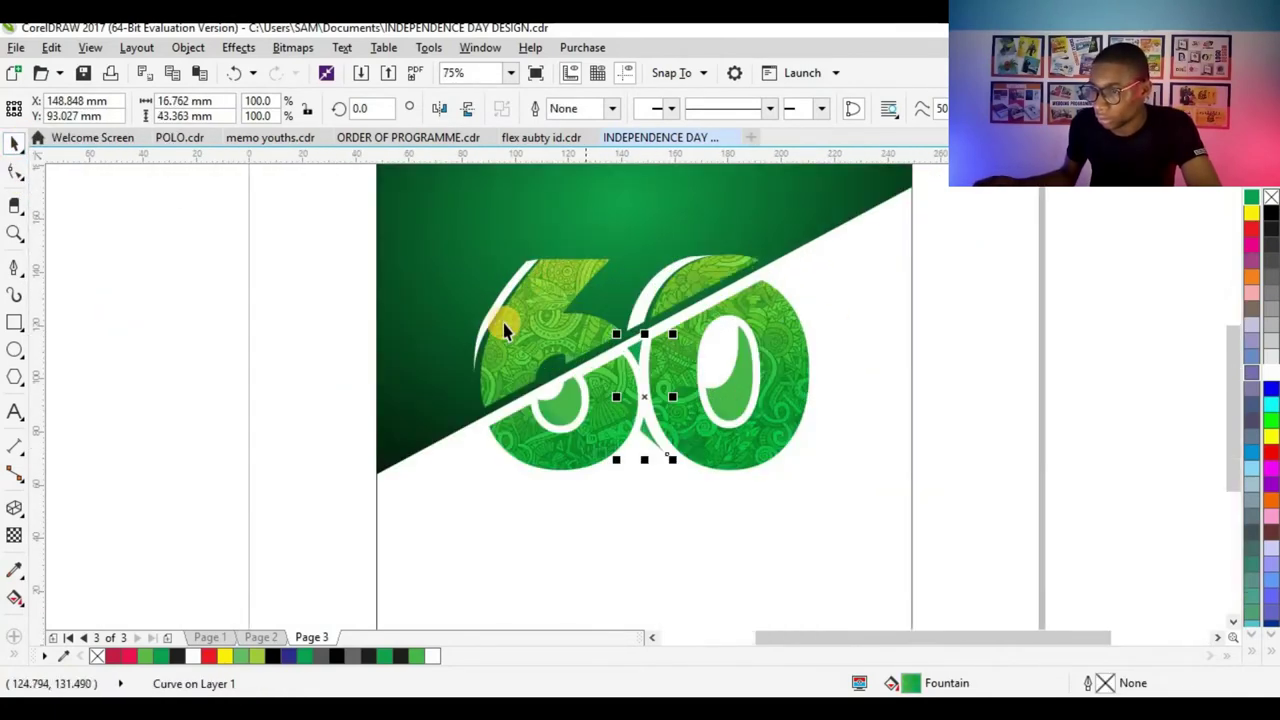
- Set the outline width of the patterned upper half of the 60 to 4.0 pt
click(505, 327)
scroll(676, 296, up, 1)
click(612, 108)
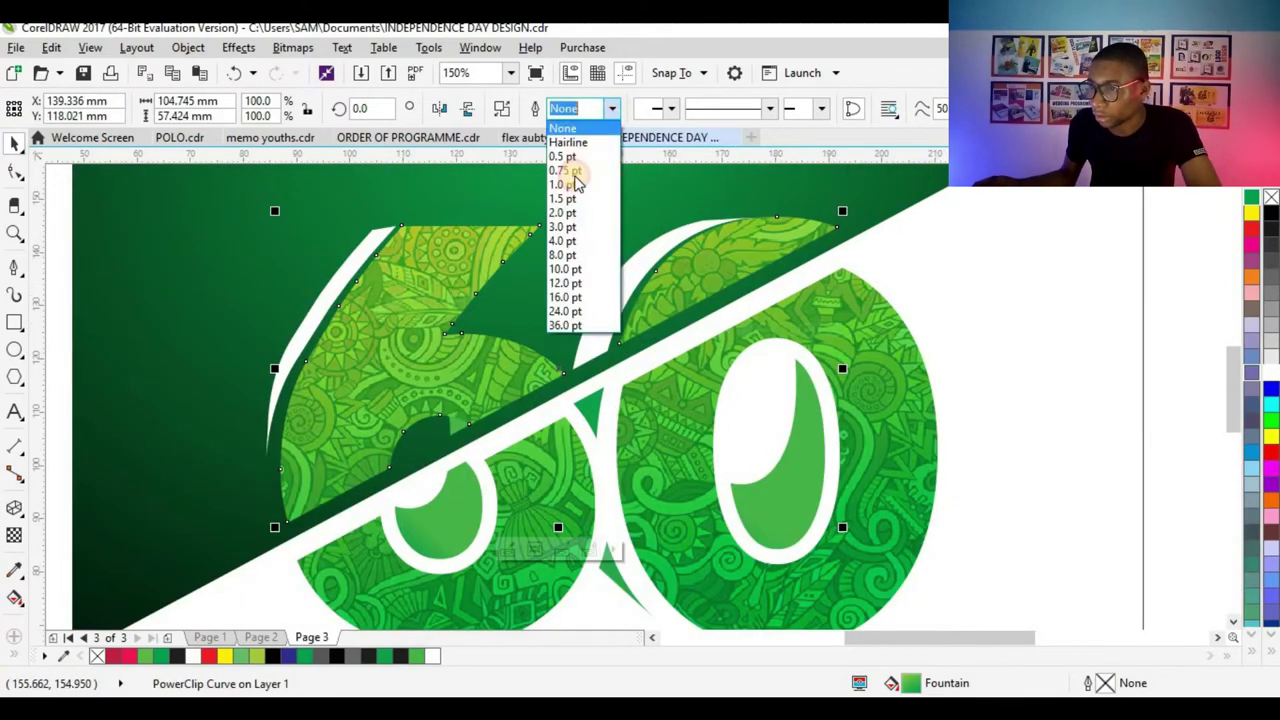
click(571, 242)
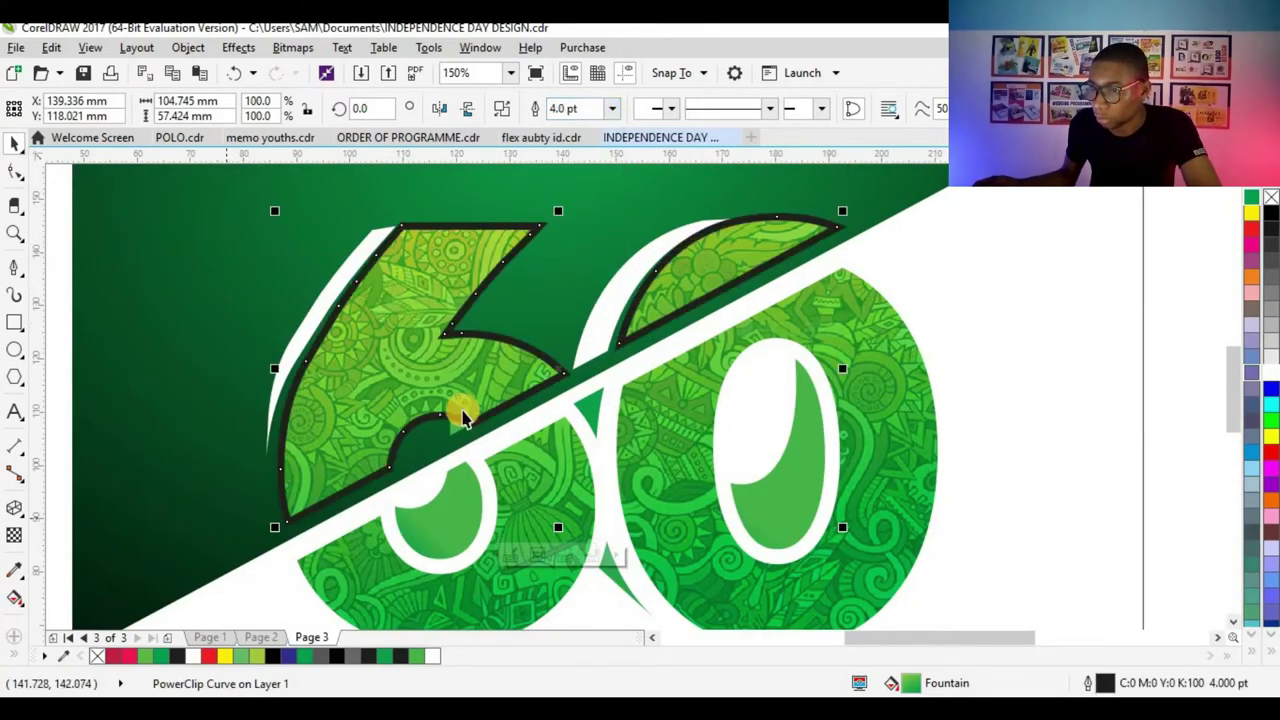
- Make the outline of the patterned upper half of the 60 white
right_click(193, 656)
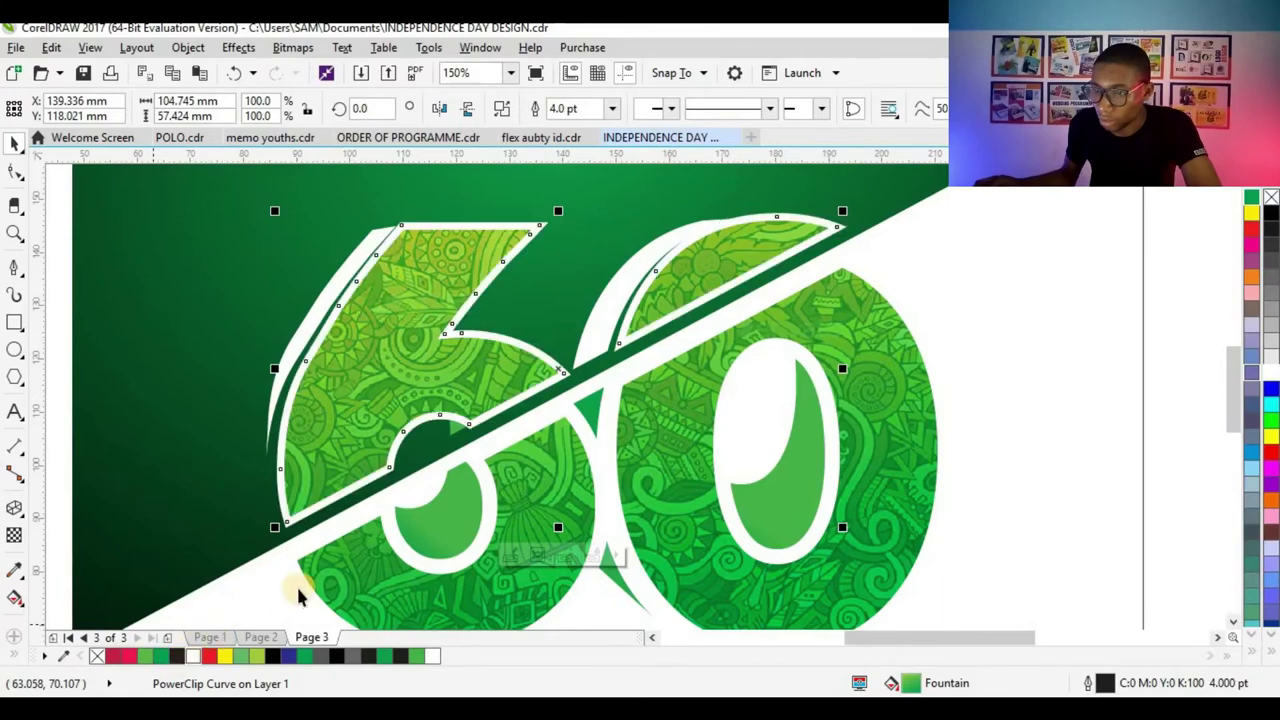
click(612, 108)
click(571, 208)
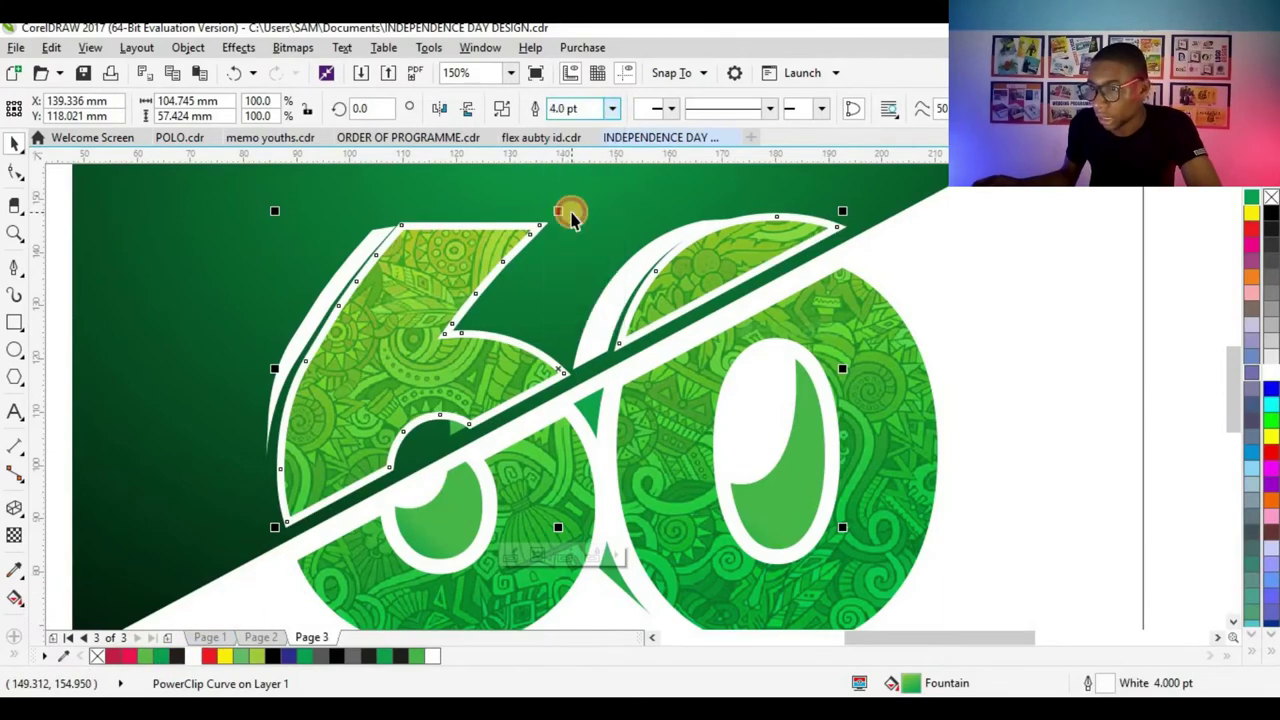
scroll(680, 330, down, 4)
click(928, 292)
scroll(591, 337, up, 2)
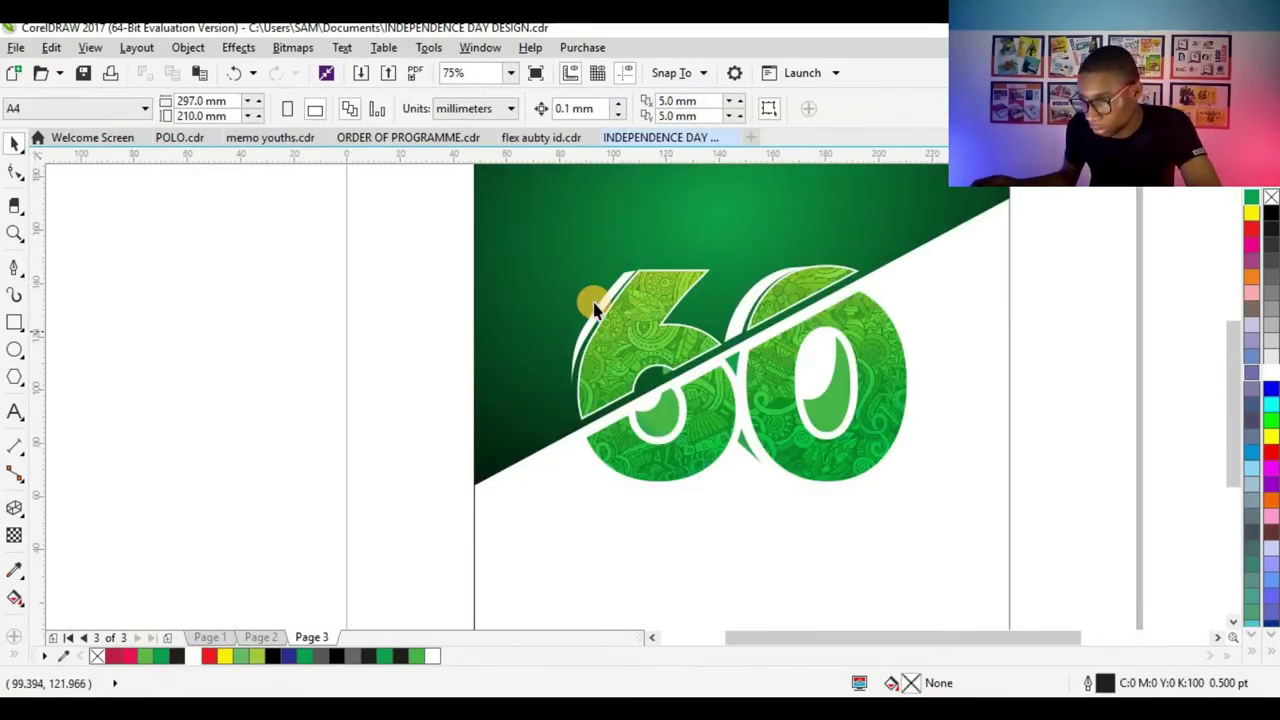
scroll(690, 337, down, 2)
scroll(680, 295, up, 2)
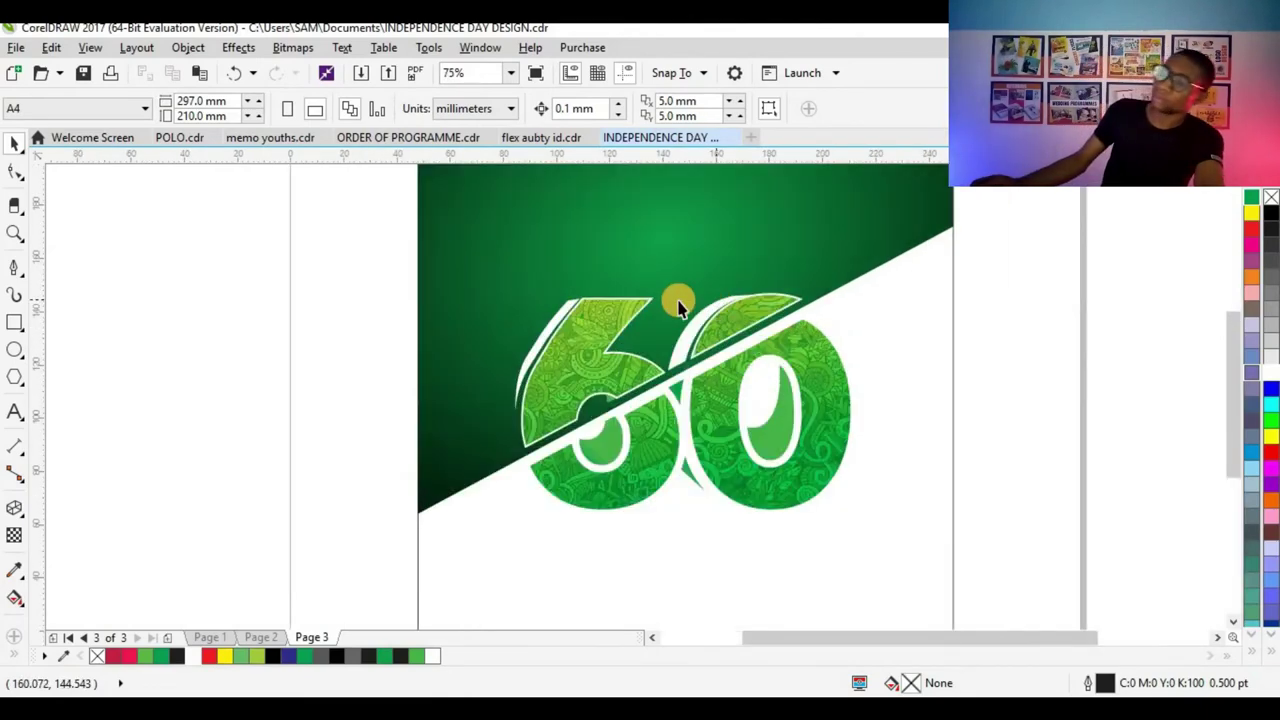
- Select the upper half of the 60 with its white side pieces and move them slightly down to about X 138.426 mm, Y 117.051 mm
drag(269, 206, 829, 458)
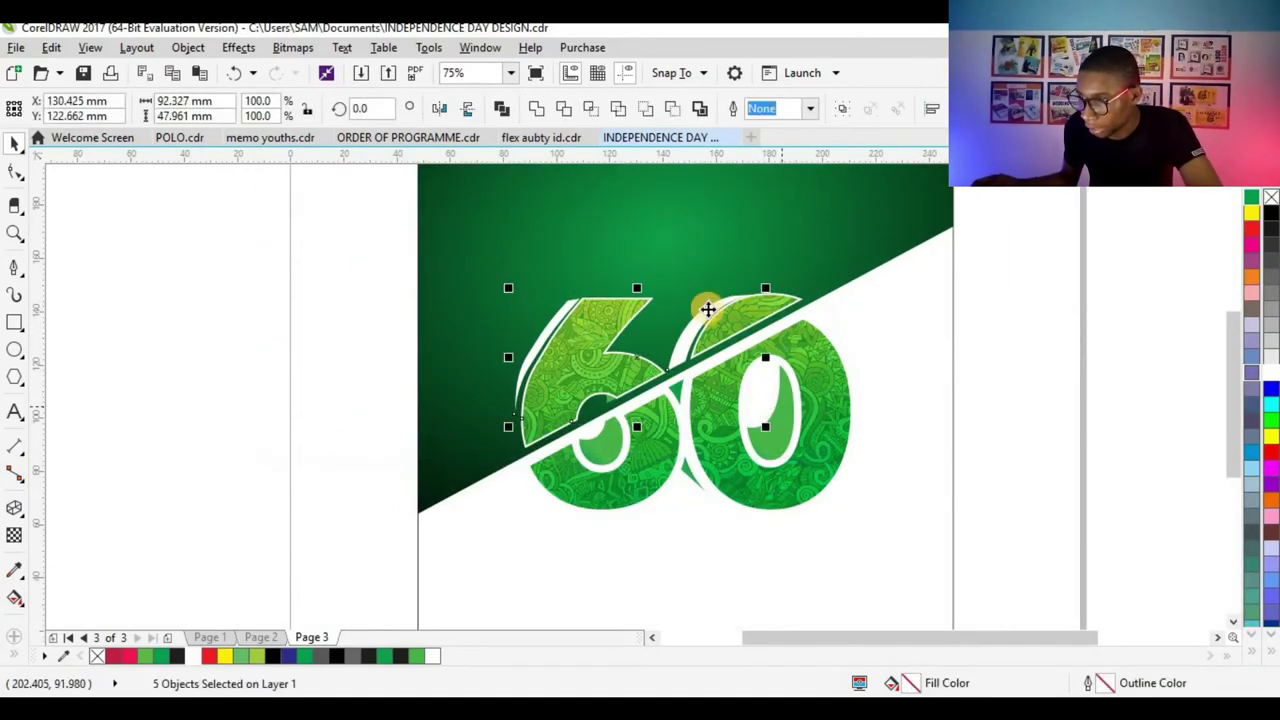
scroll(706, 300, up, 2)
scroll(818, 298, up, 2)
shift+click(694, 343)
drag(694, 343, 700, 351)
scroll(706, 346, down, 4)
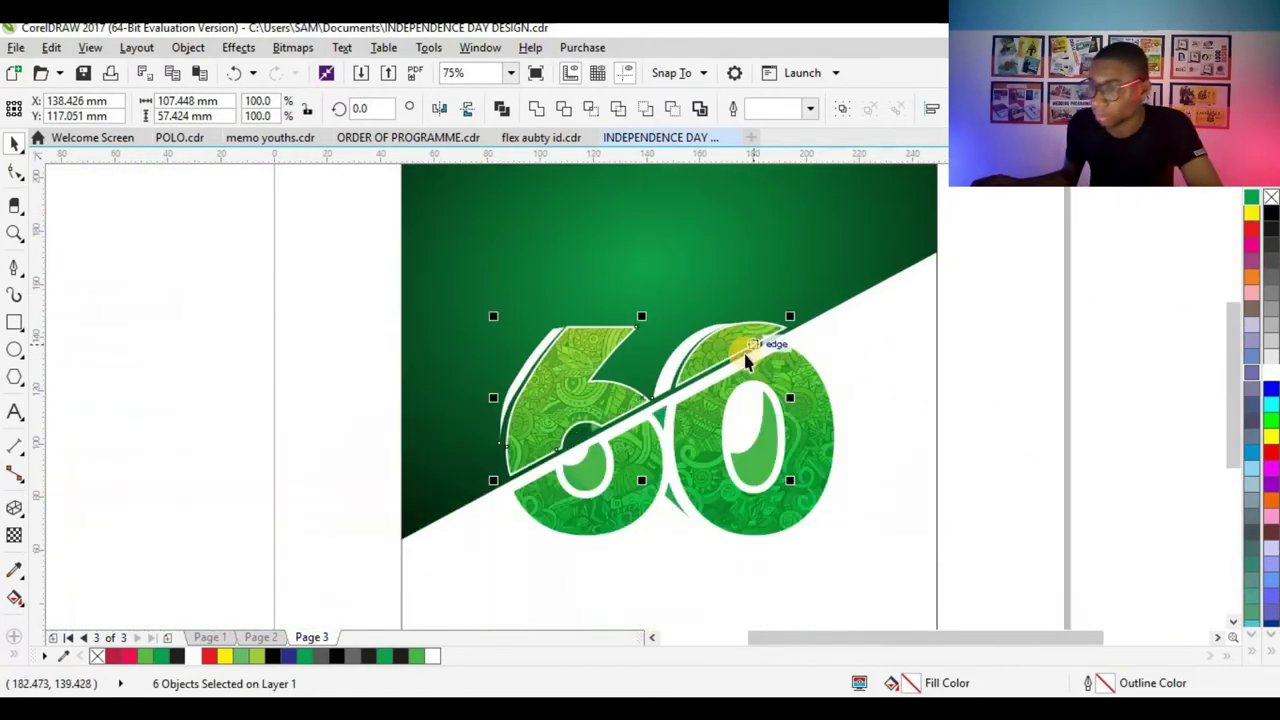
click(1074, 266)
- Compare the outlined 60 on Page 3 with the finished flyer's 60 on Page 1, checking the outlines and shadow
scroll(914, 368, down, 2)
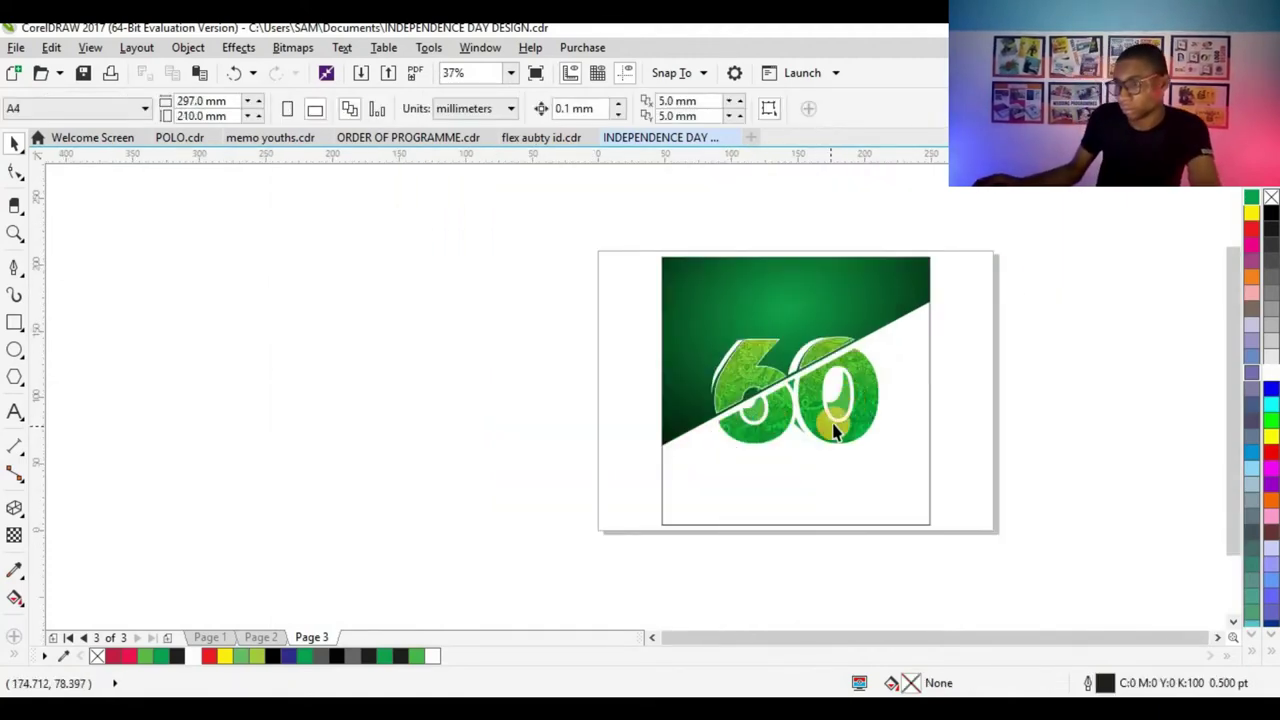
scroll(835, 428, up, 2)
scroll(812, 412, down, 2)
scroll(814, 414, up, 2)
scroll(814, 414, down, 2)
scroll(815, 414, up, 2)
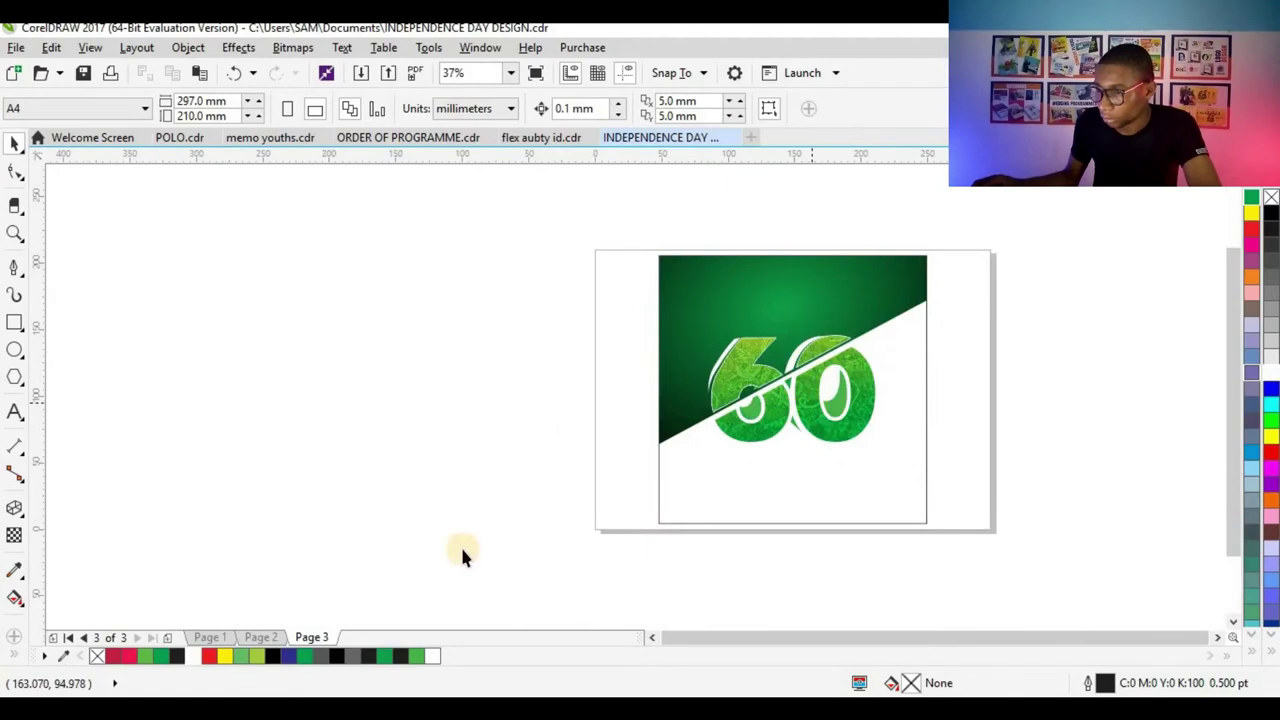
click(220, 639)
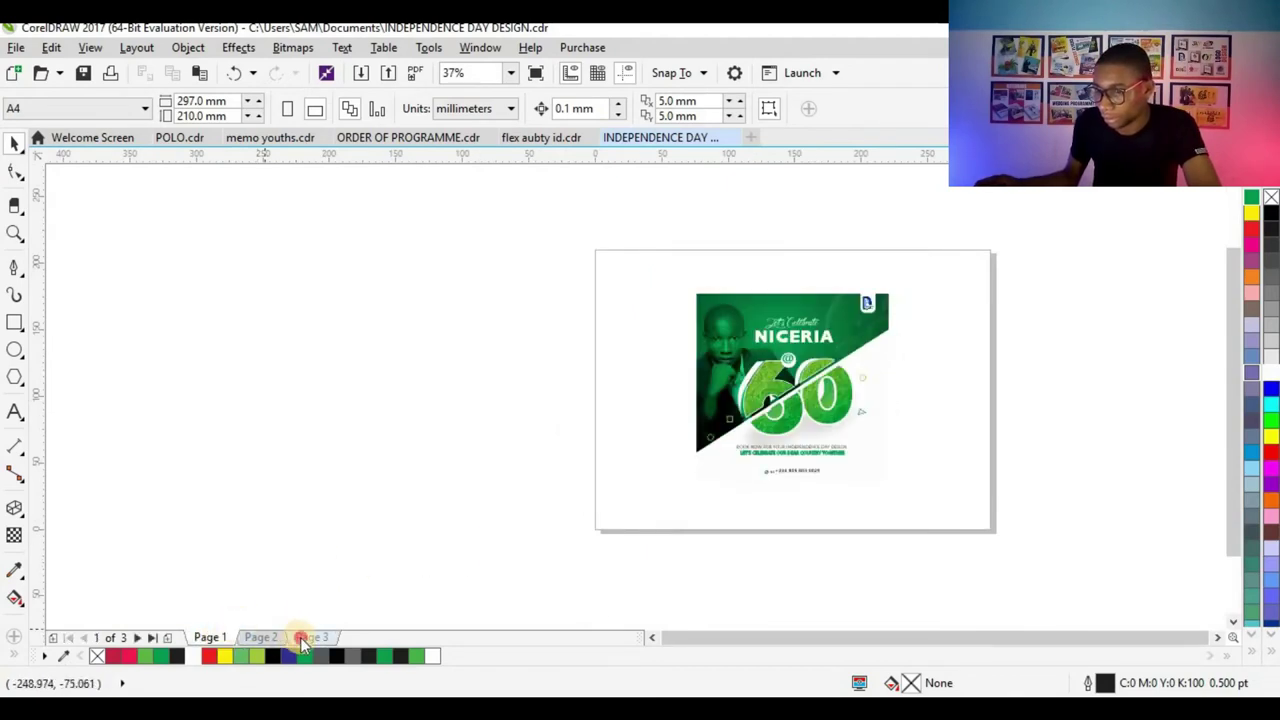
click(310, 638)
scroll(875, 391, up, 1)
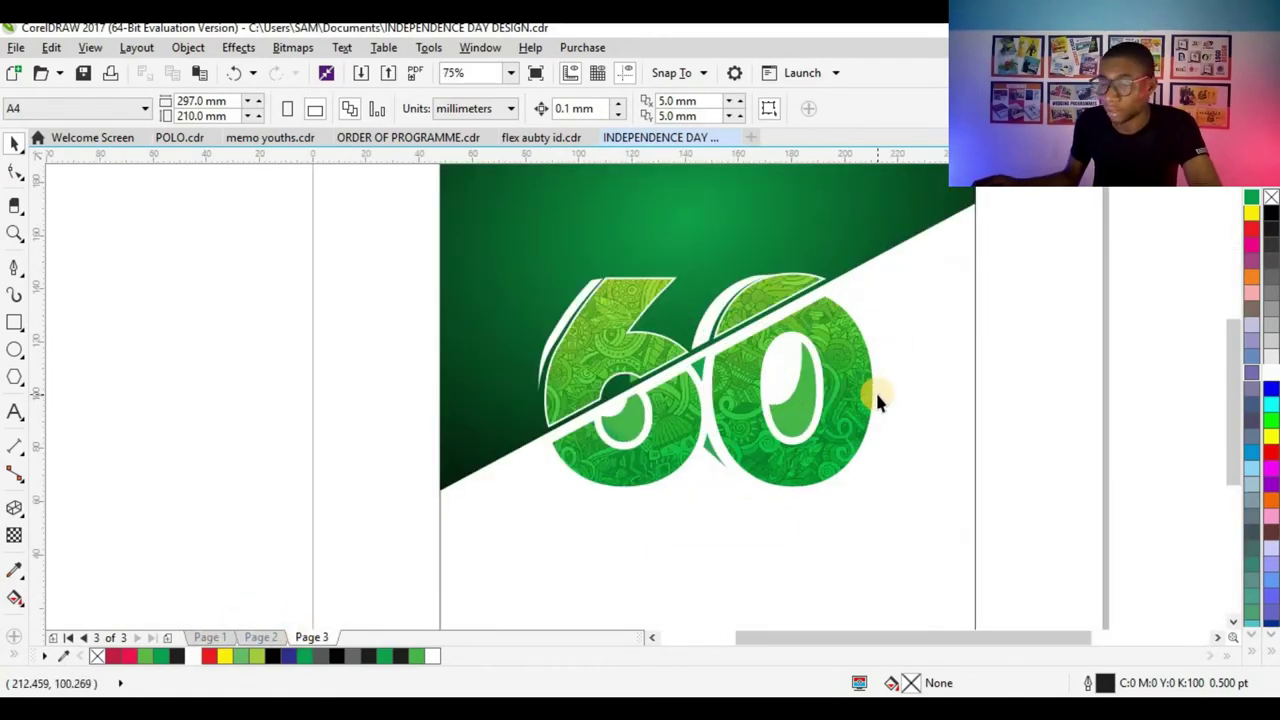
click(818, 350)
scroll(726, 366, down, 1)
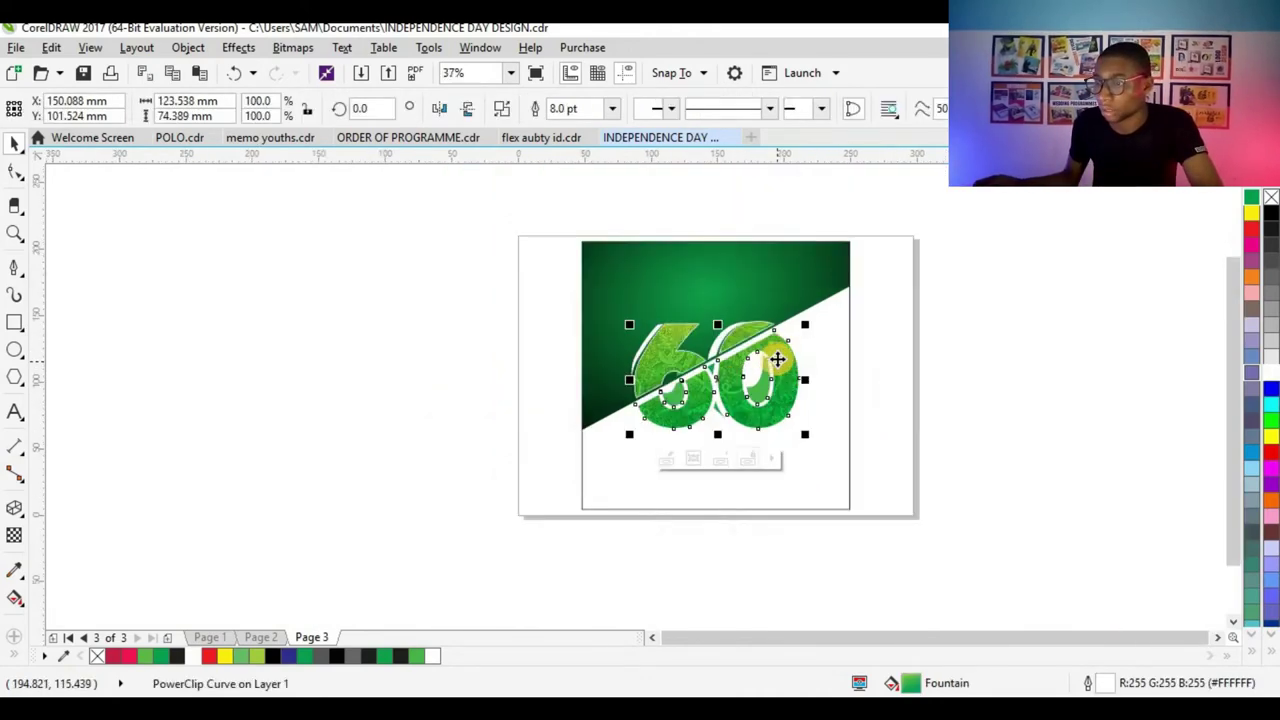
scroll(771, 357, up, 1)
scroll(817, 332, down, 1)
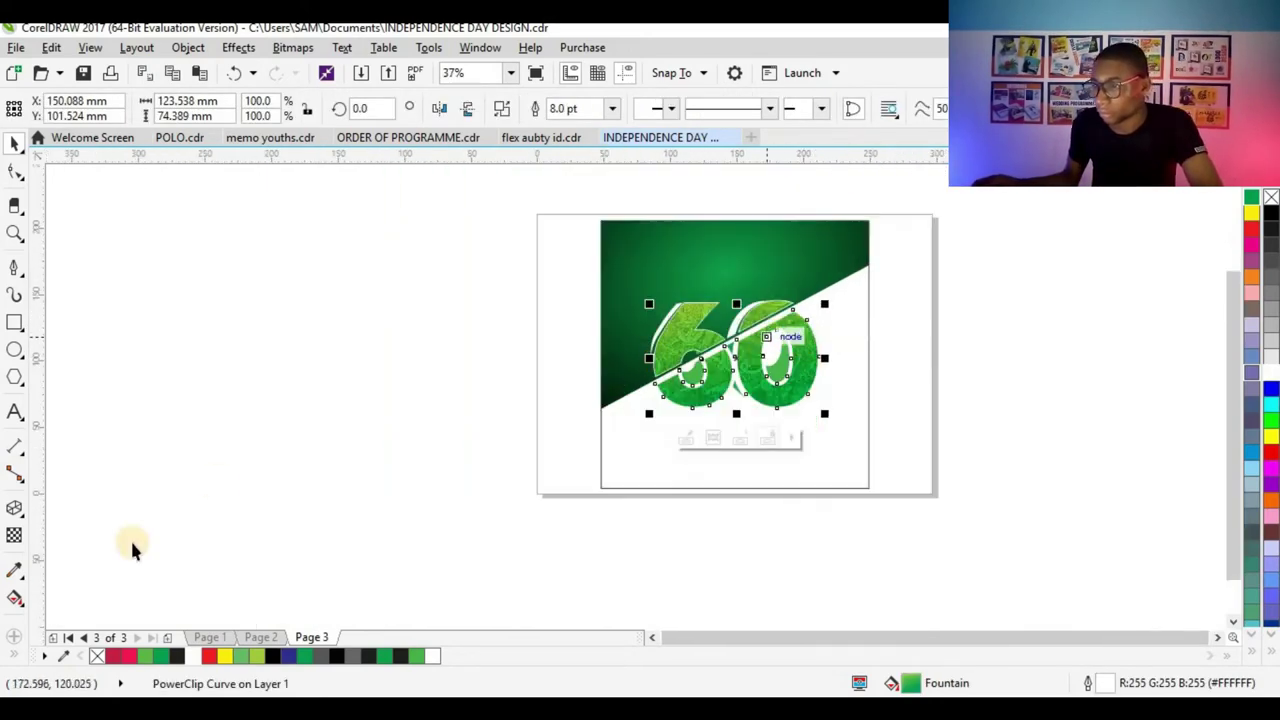
click(222, 639)
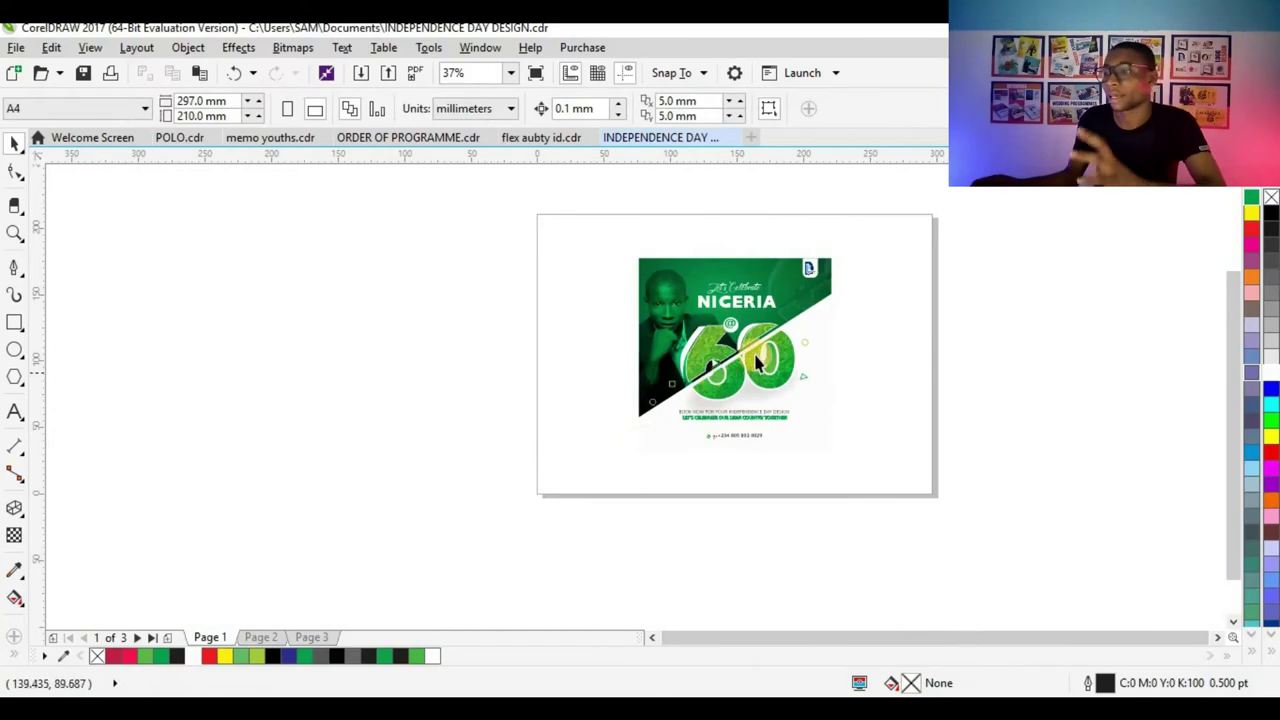
scroll(765, 360, up, 1)
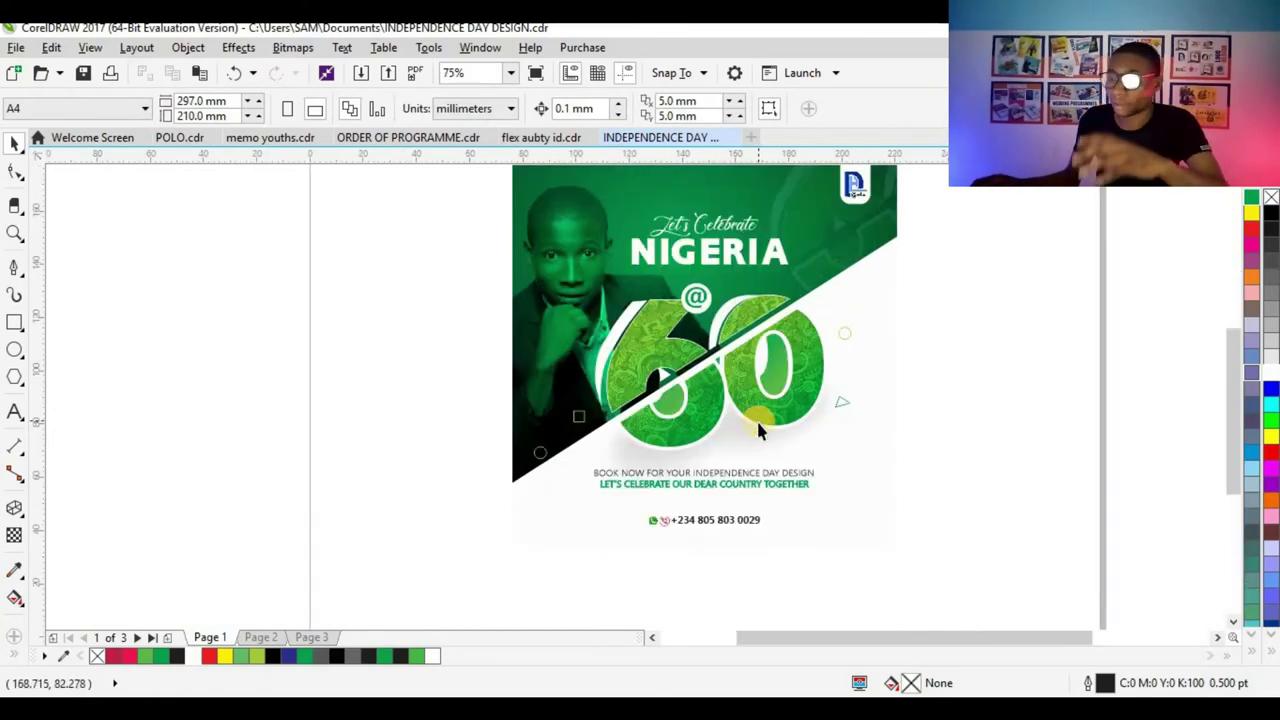
scroll(758, 430, up, 1)
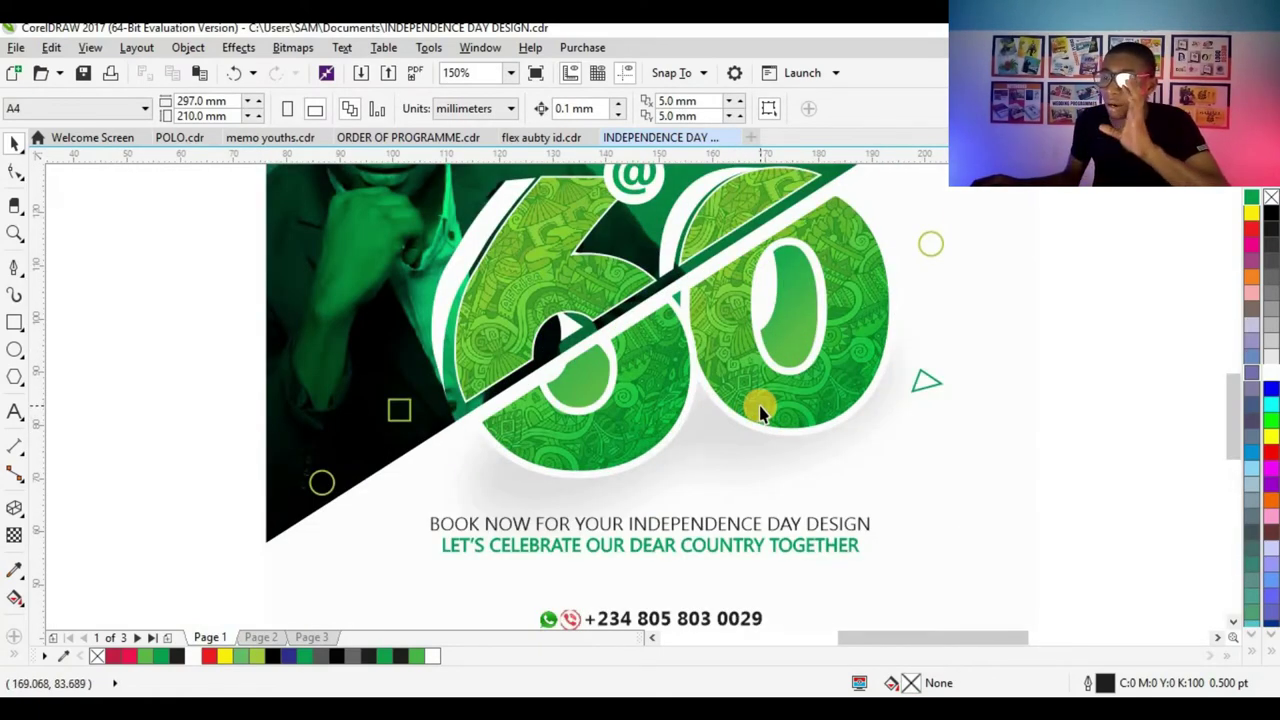
scroll(744, 418, down, 1)
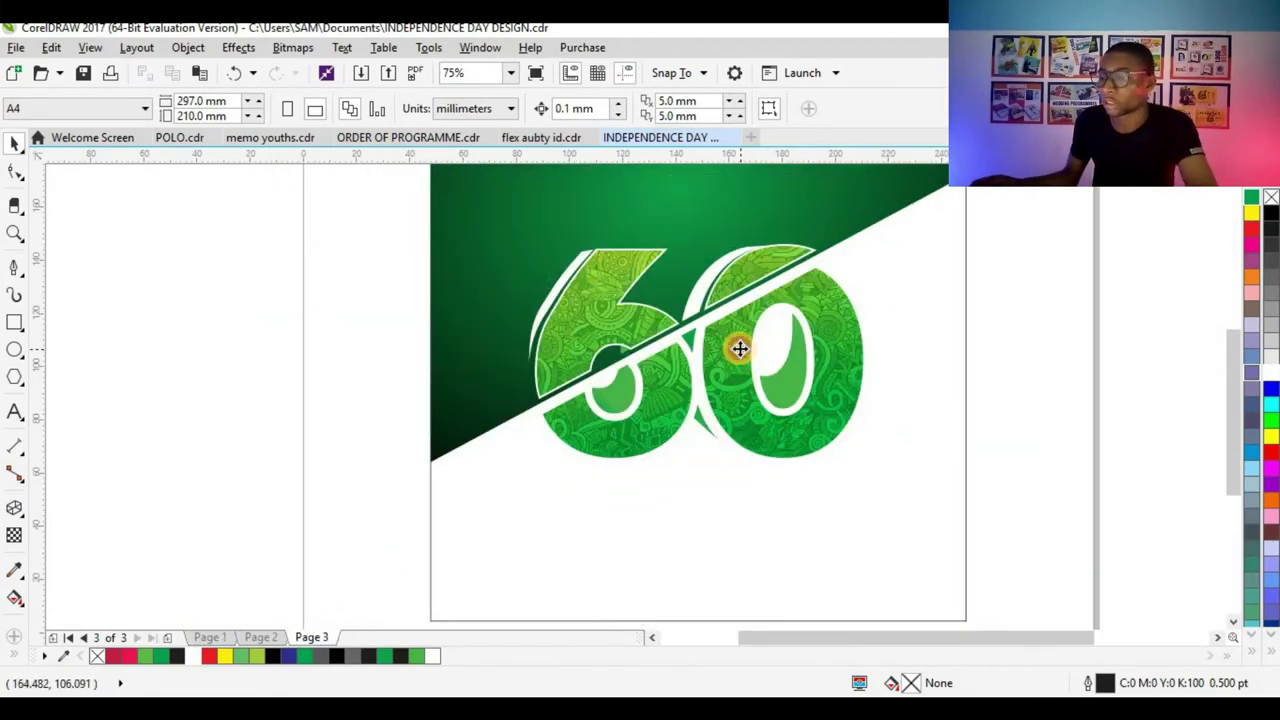
- Apply a drop shadow to the patterned lower half of the 60, offset about -1.554 mm horizontally and -7.804 mm vertically
click(739, 348)
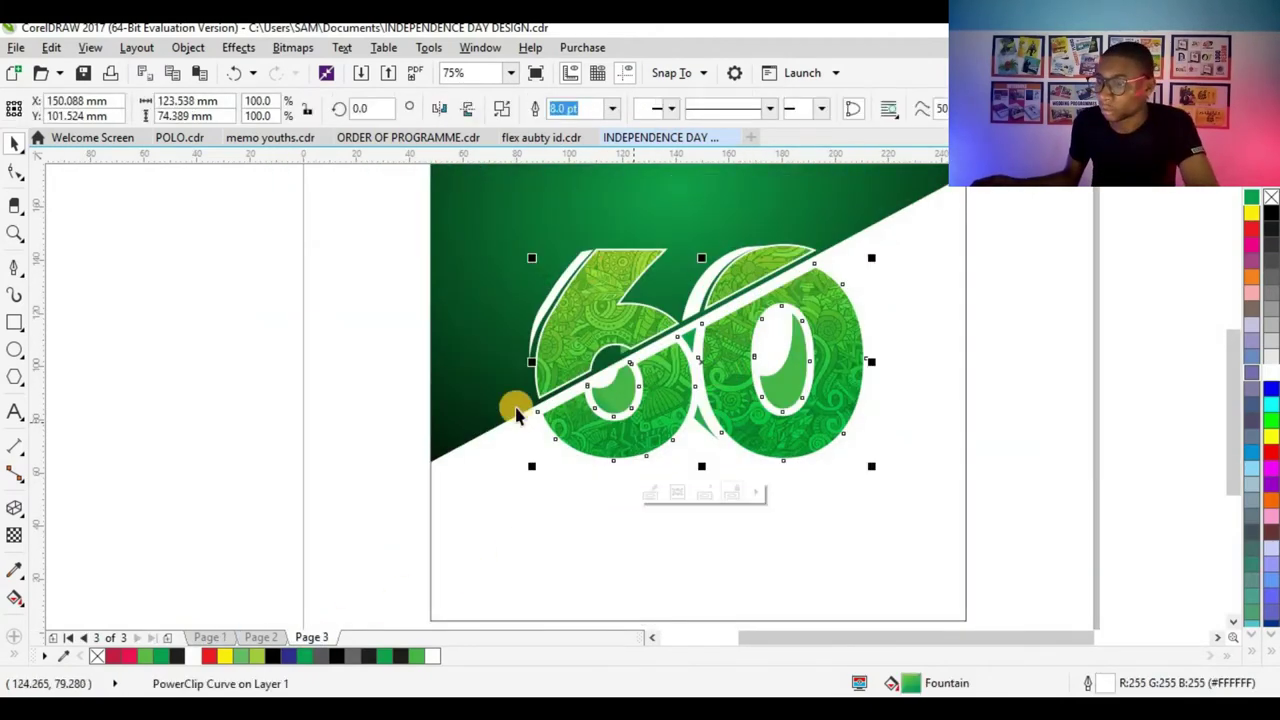
click(14, 537)
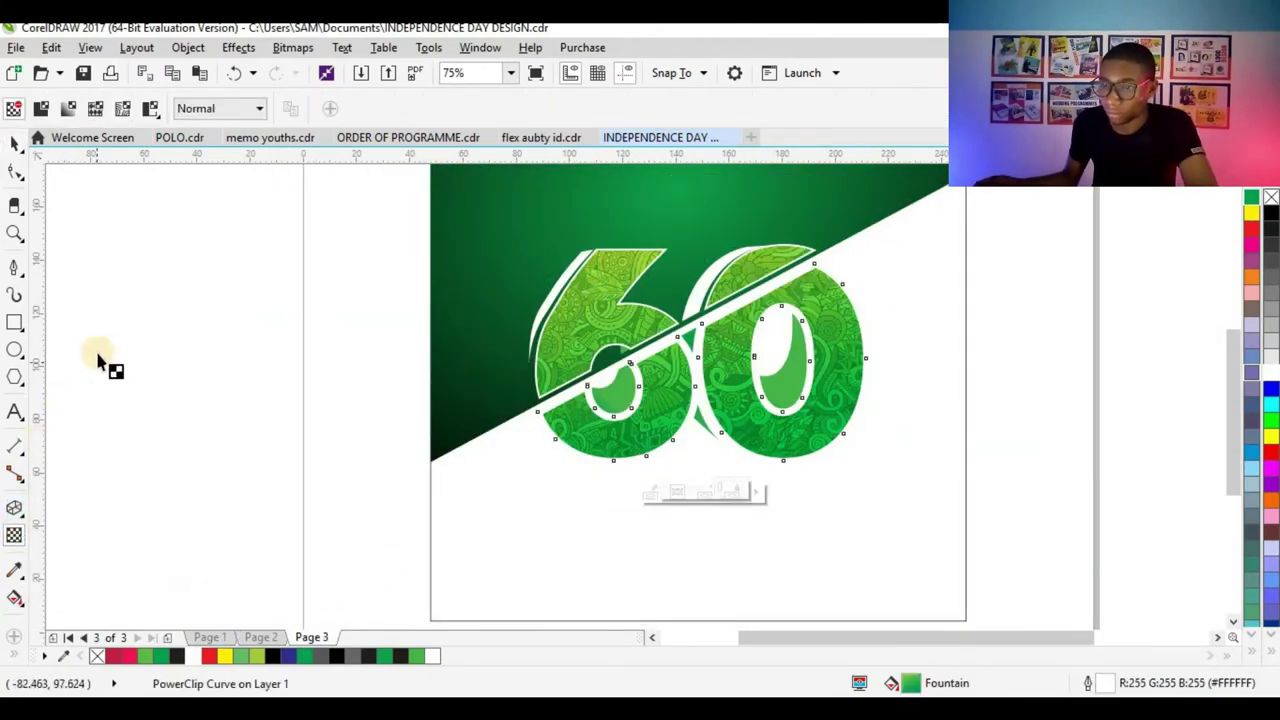
click(126, 240)
click(714, 380)
click(17, 506)
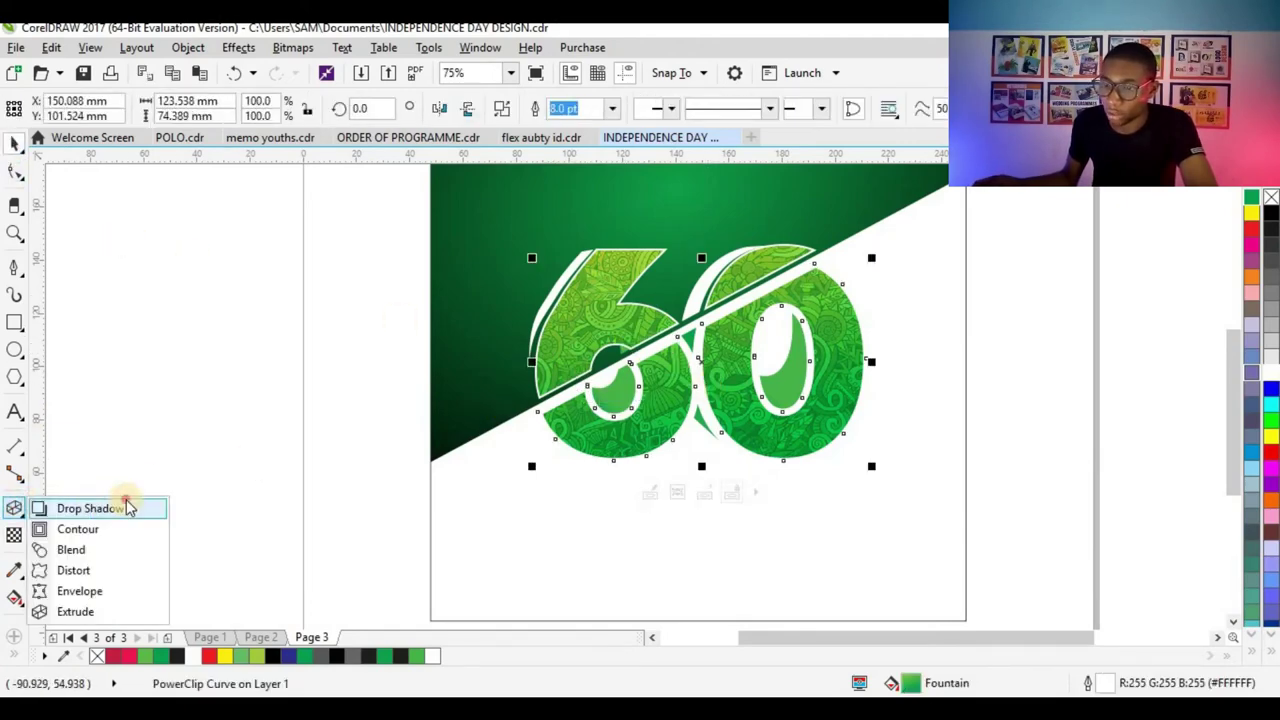
click(120, 506)
scroll(705, 430, up, 2)
drag(704, 302, 656, 546)
scroll(655, 388, down, 2)
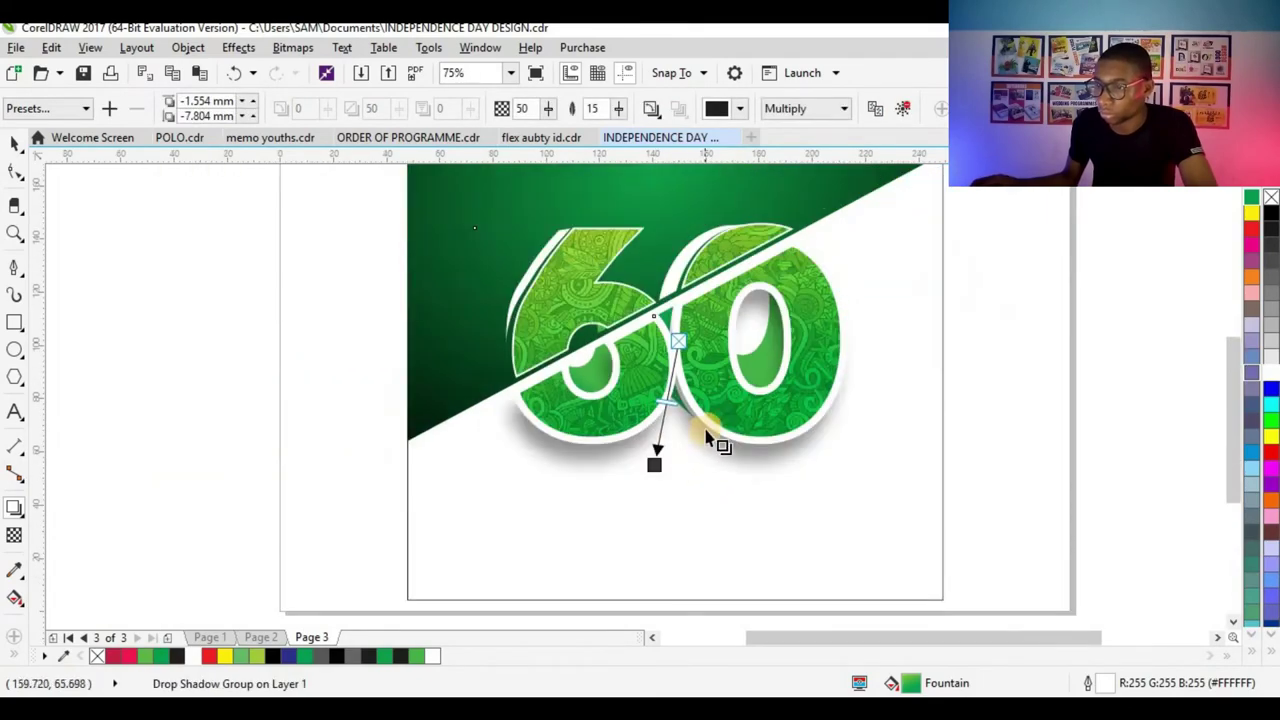
- Reduce the opacity of the lower half's drop shadow to 21
scroll(705, 435, up, 2)
drag(548, 109, 545, 120)
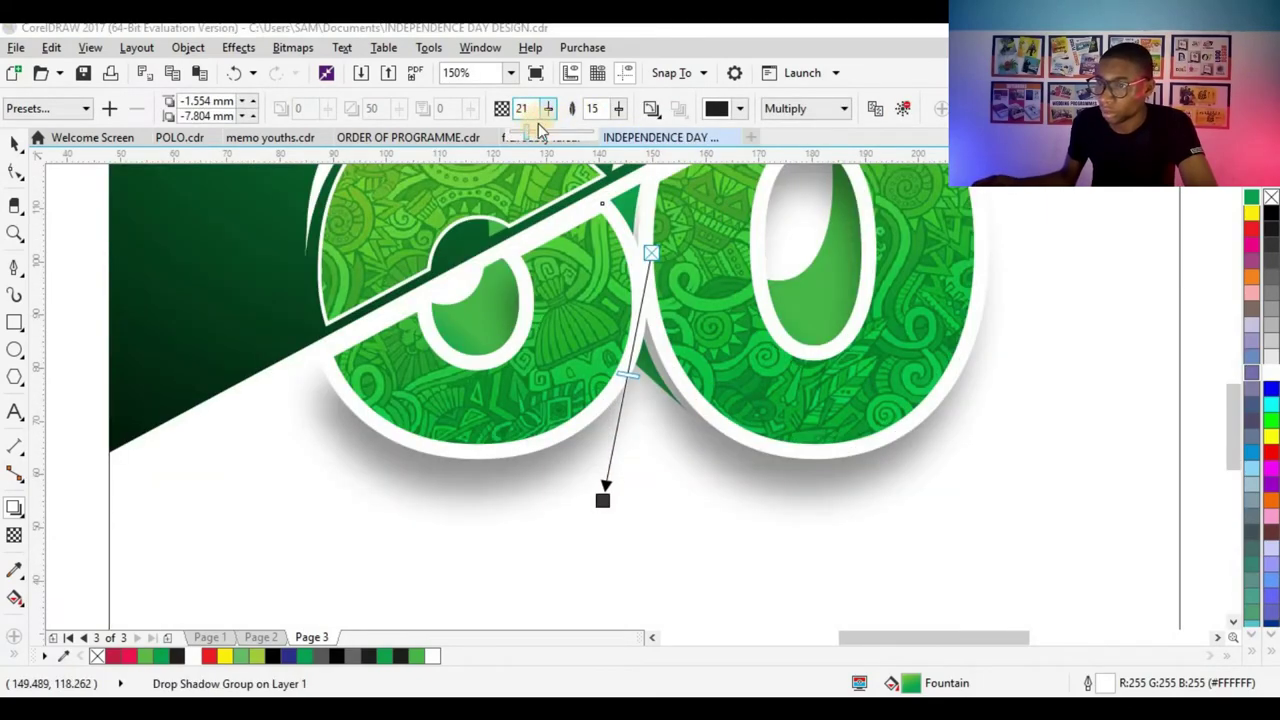
scroll(686, 349, down, 2)
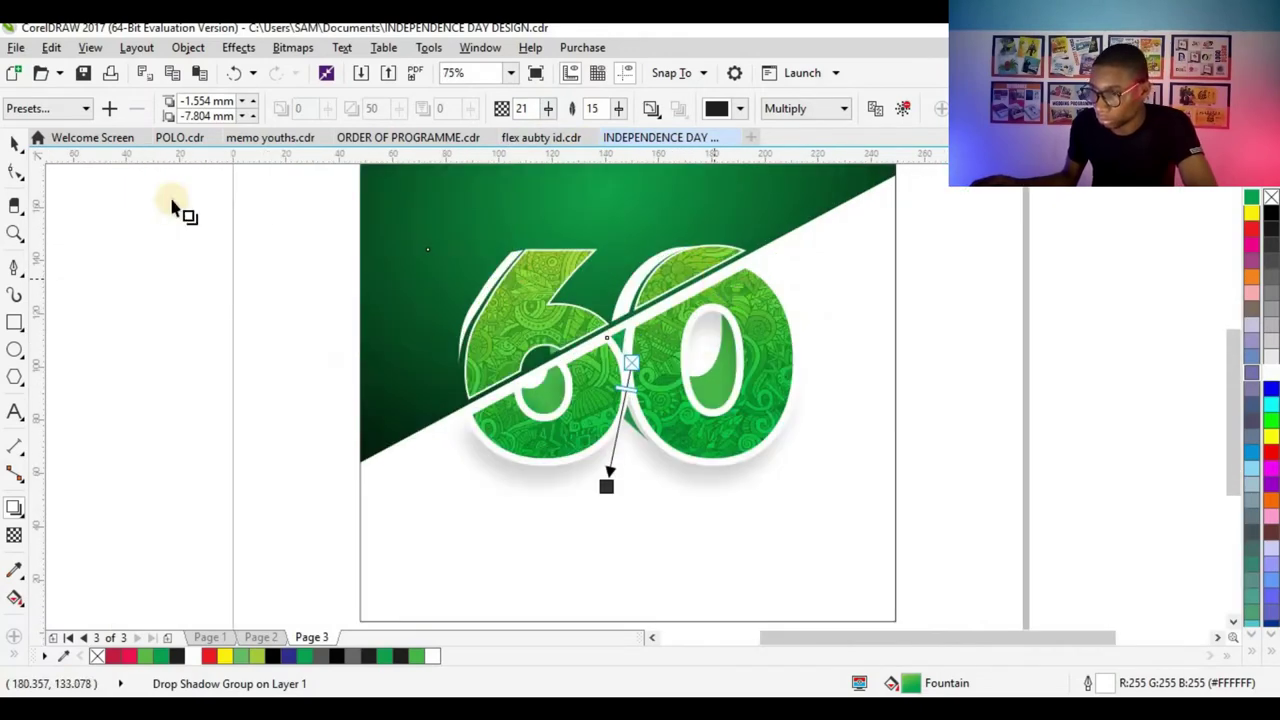
click(15, 143)
scroll(620, 365, down, 2)
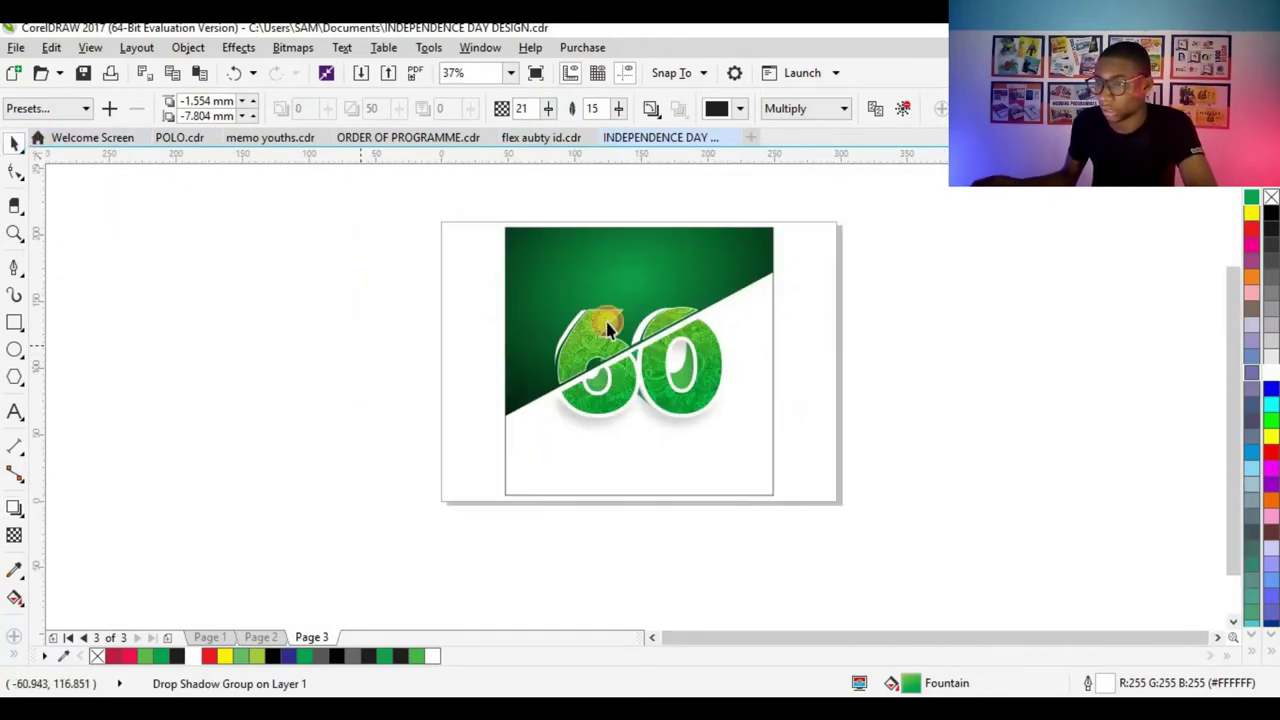
- Copy the man's portrait from inside the green panel on Page 1 onto Page 3, beside the flyer
click(228, 612)
click(228, 632)
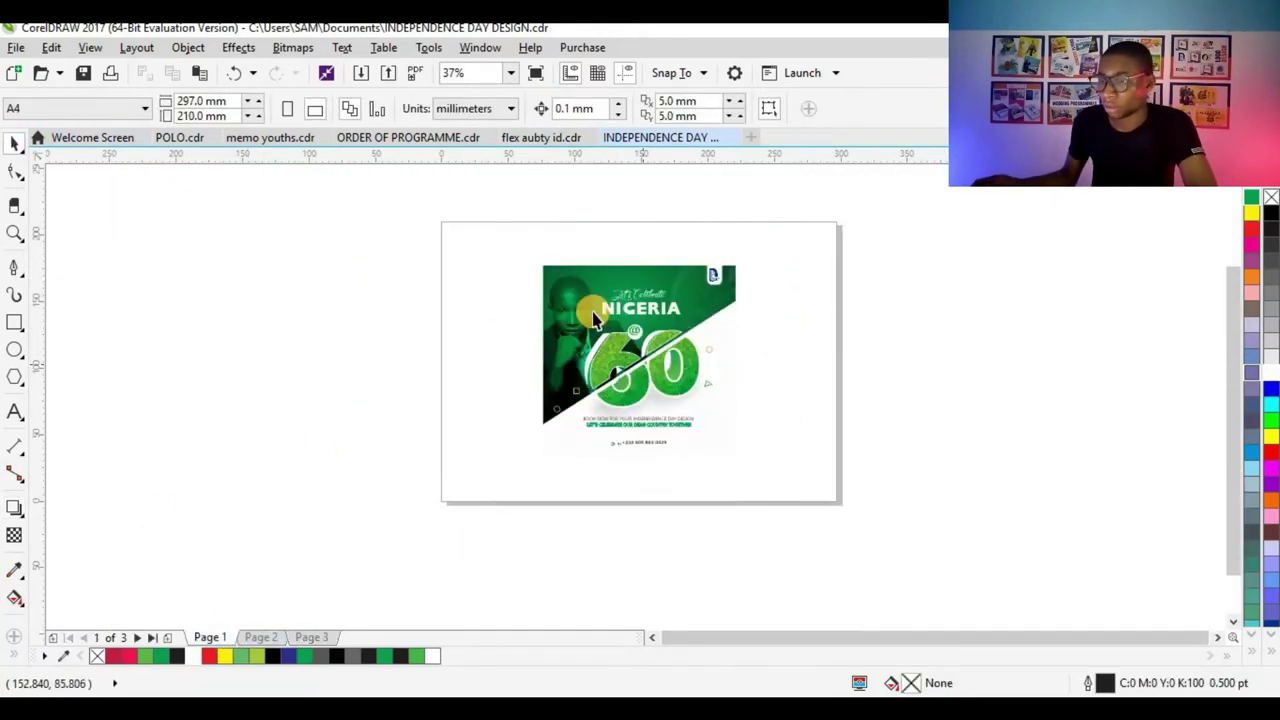
scroll(540, 300, up, 2)
click(538, 295)
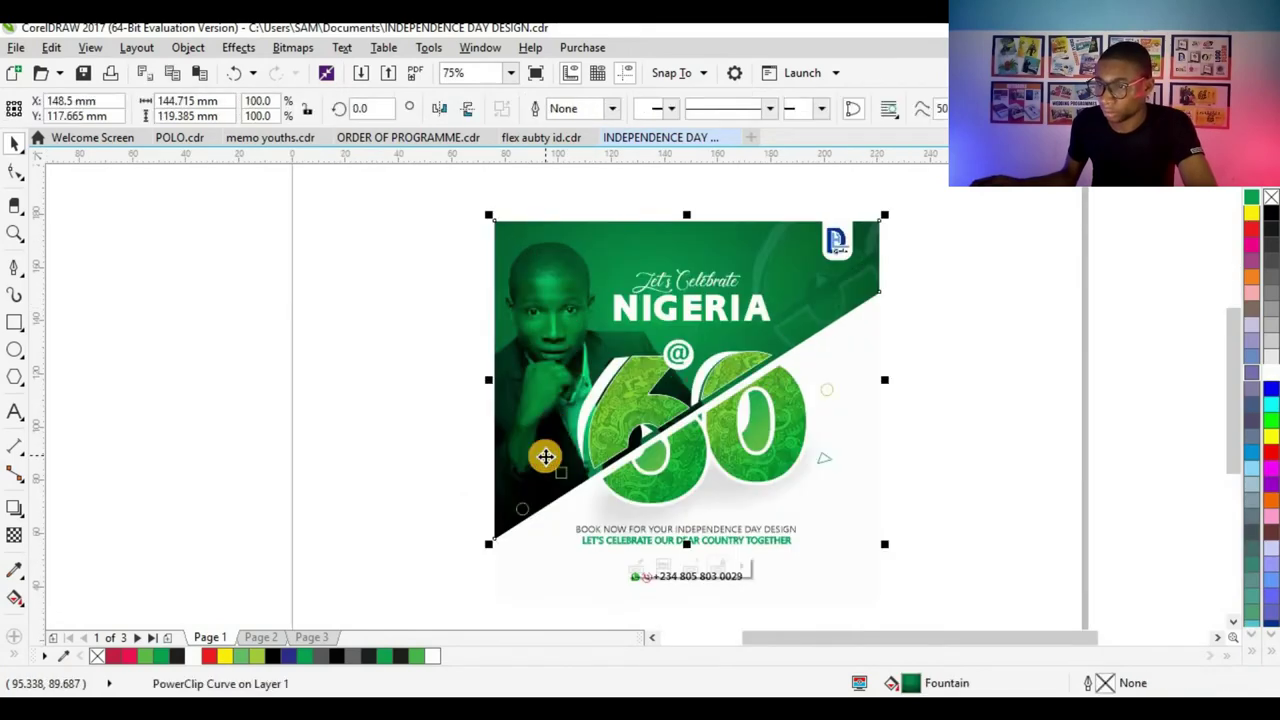
ctrl+click(538, 290)
drag(315, 652, 309, 324)
scroll(604, 318, down, 2)
- Set the transparency merge mode of the portrait to Normal
click(14, 535)
click(220, 108)
click(210, 129)
scroll(345, 365, up, 2)
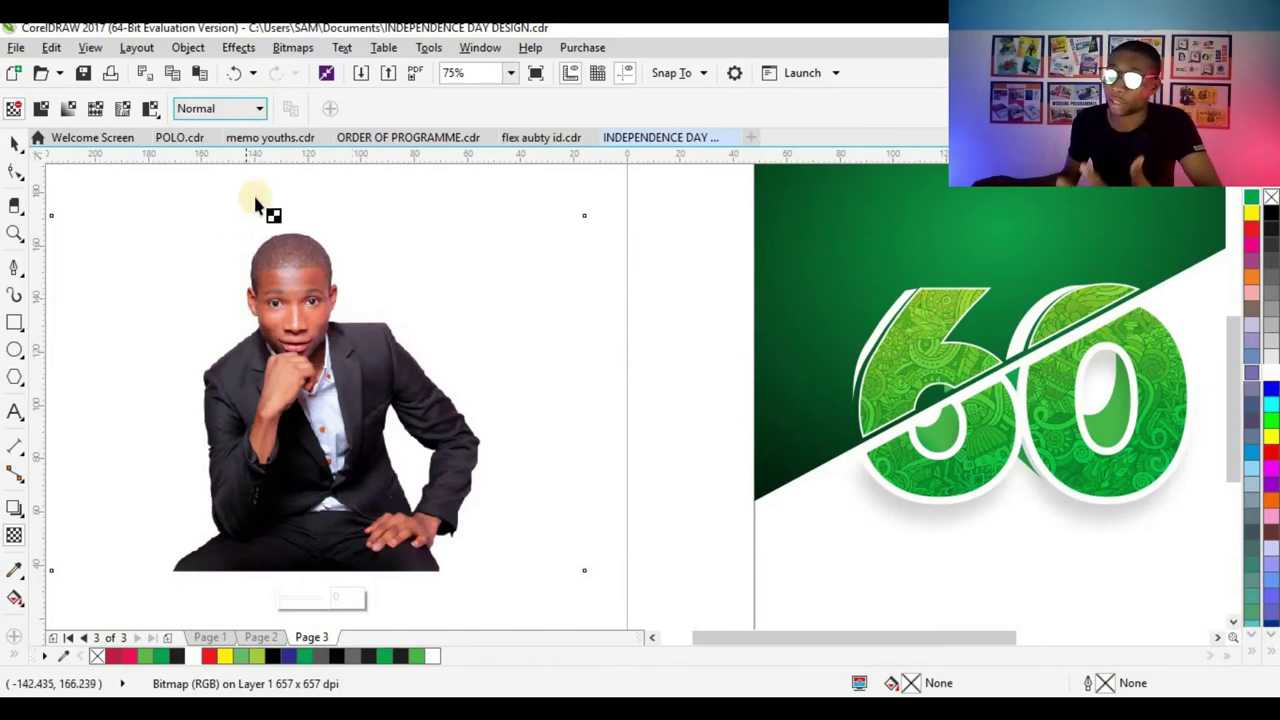
click(217, 108)
click(217, 108)
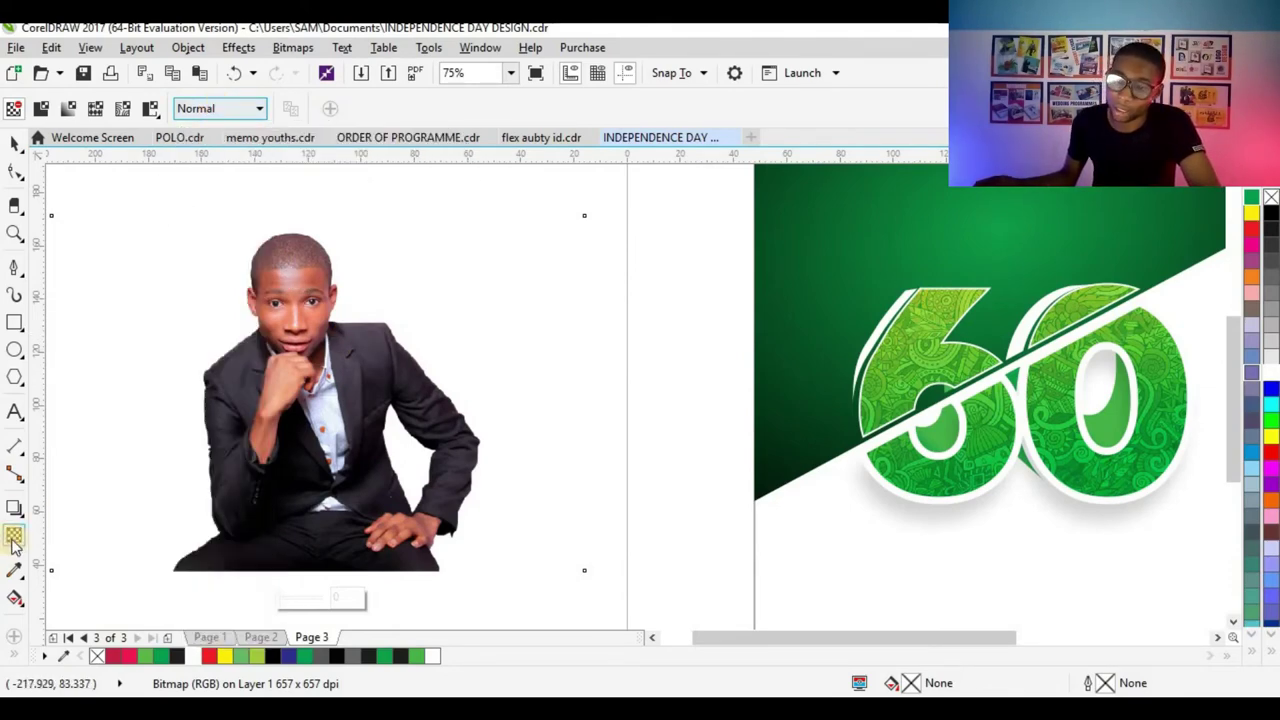
- Change the portrait's merge mode to Overlay and apply uniform transparency
click(243, 108)
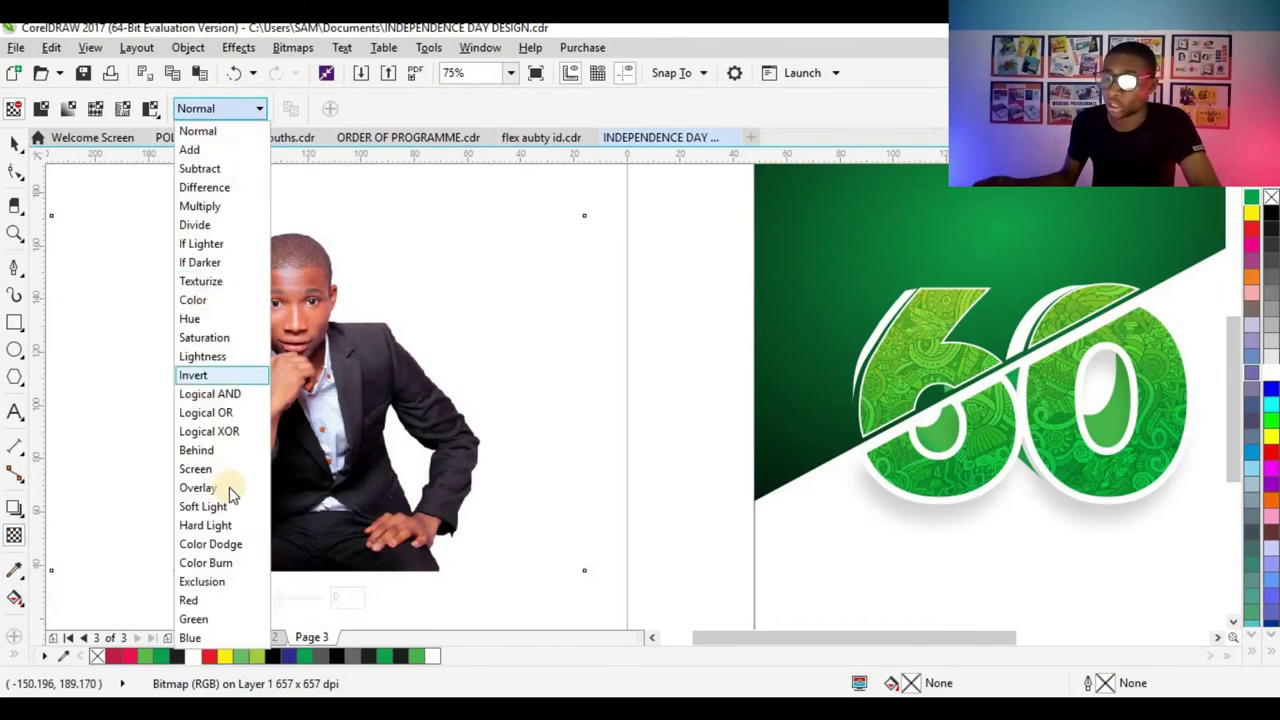
click(229, 488)
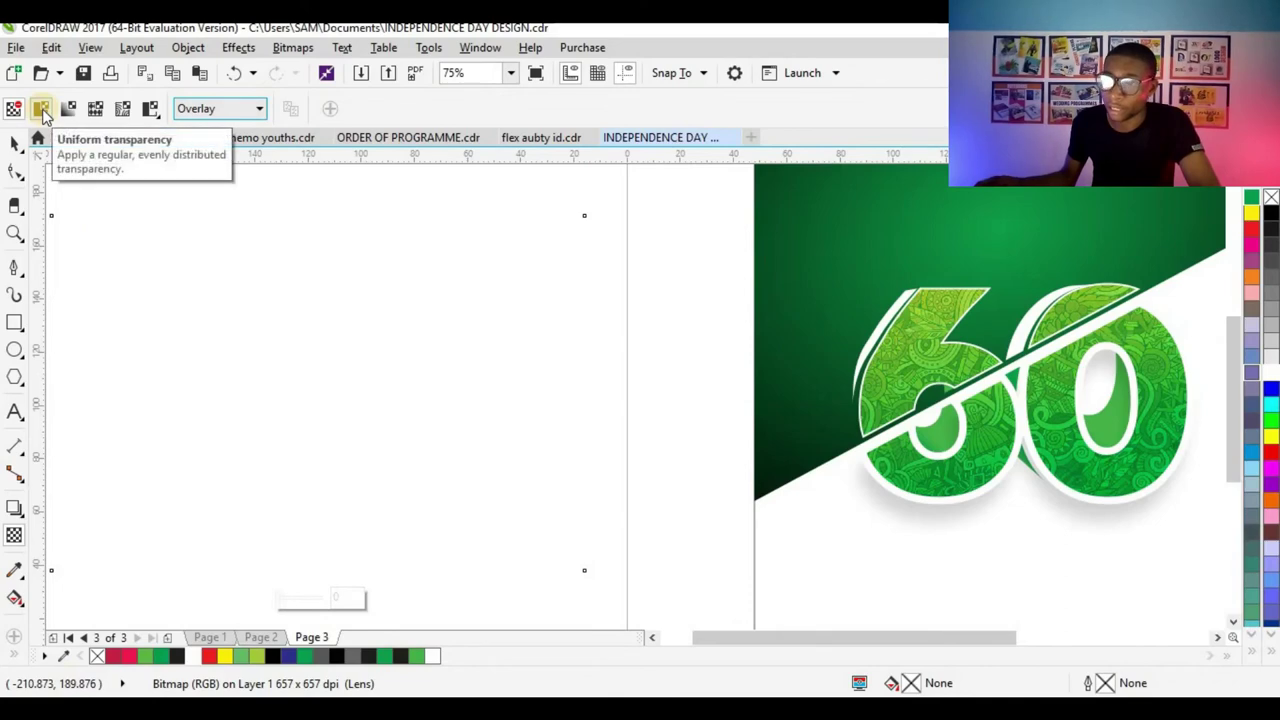
click(41, 109)
- PowerClip the portrait inside the dark green panel of the Page 3 flyer
click(15, 144)
scroll(325, 321, down, 1)
drag(334, 379, 586, 288)
click(610, 346)
scroll(646, 268, up, 2)
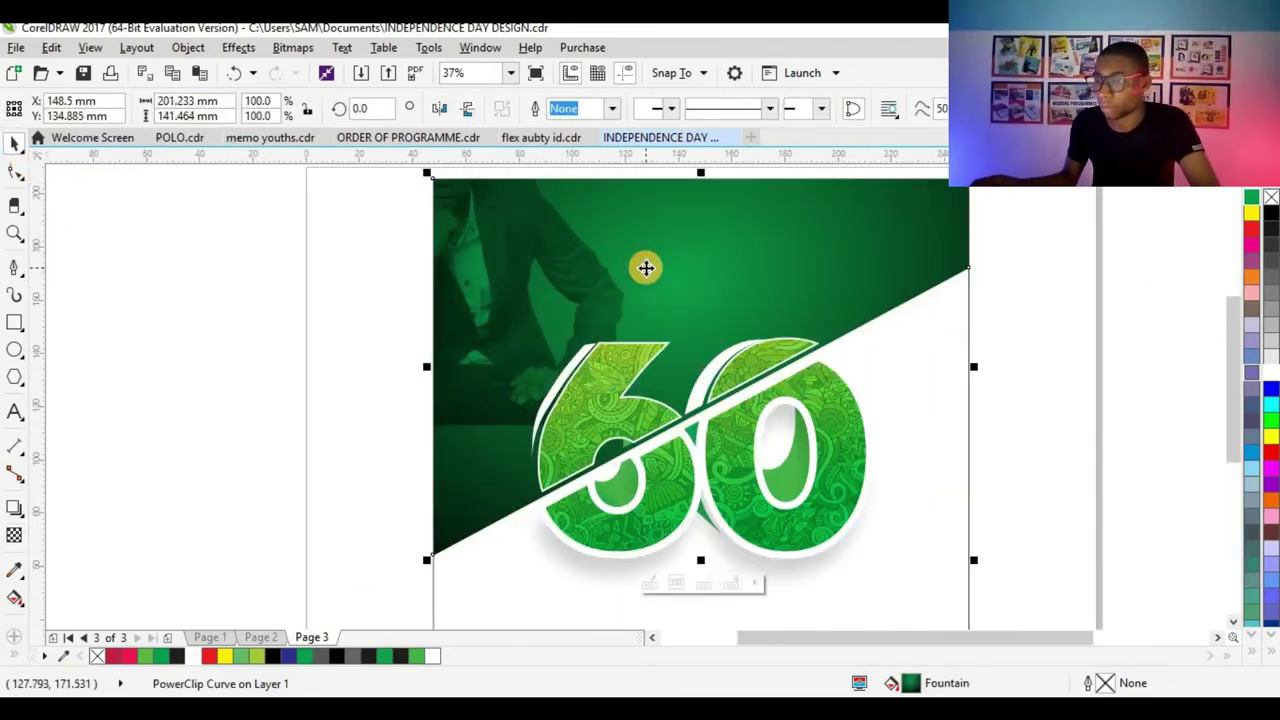
- Reposition the clipped portrait beside the 6 at about X 85.151 mm, Y 132.402 mm, and scale it to 11.5%
ctrl+click(514, 257)
drag(514, 257, 540, 320)
drag(488, 273, 505, 374)
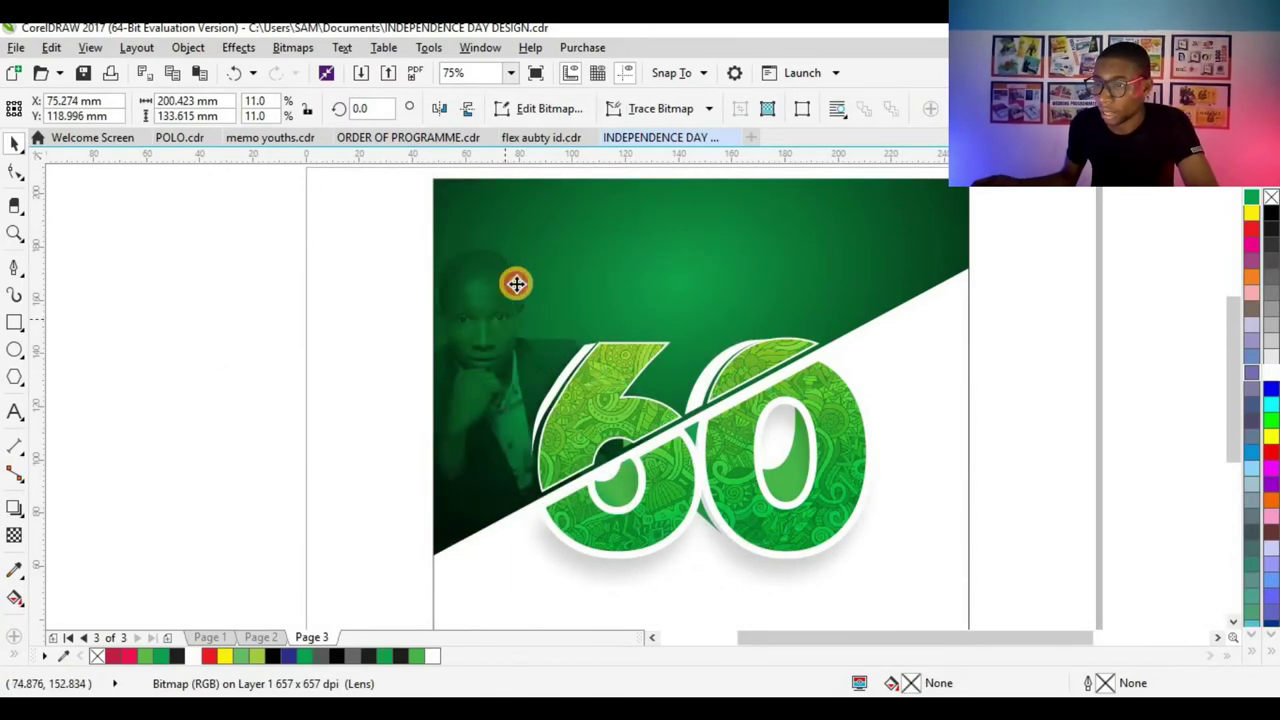
drag(498, 327, 510, 291)
drag(795, 193, 566, 294)
scroll(566, 294, down, 2)
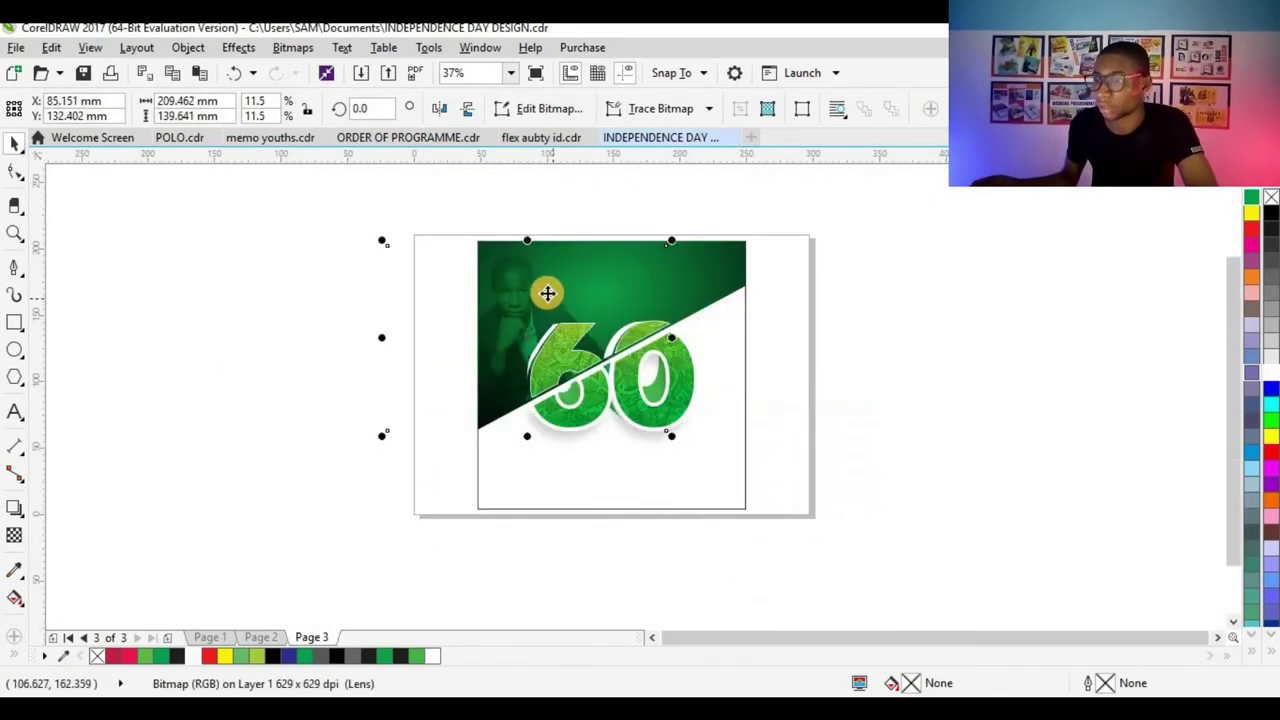
scroll(547, 293, up, 2)
scroll(677, 294, down, 2)
- Select all the pieces of the 60 and place a duplicate beside the page at about X 394.323 mm, Y 129.082 mm
click(894, 251)
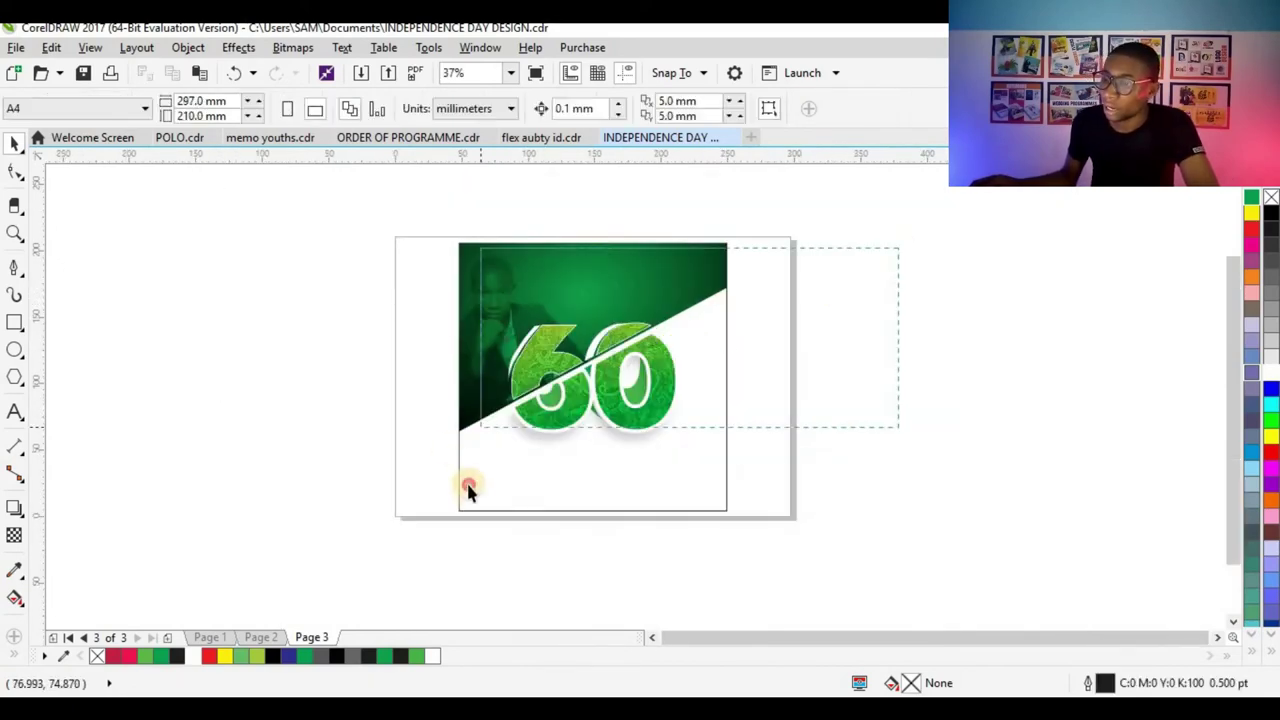
drag(548, 392, 877, 353)
right_click(877, 353)
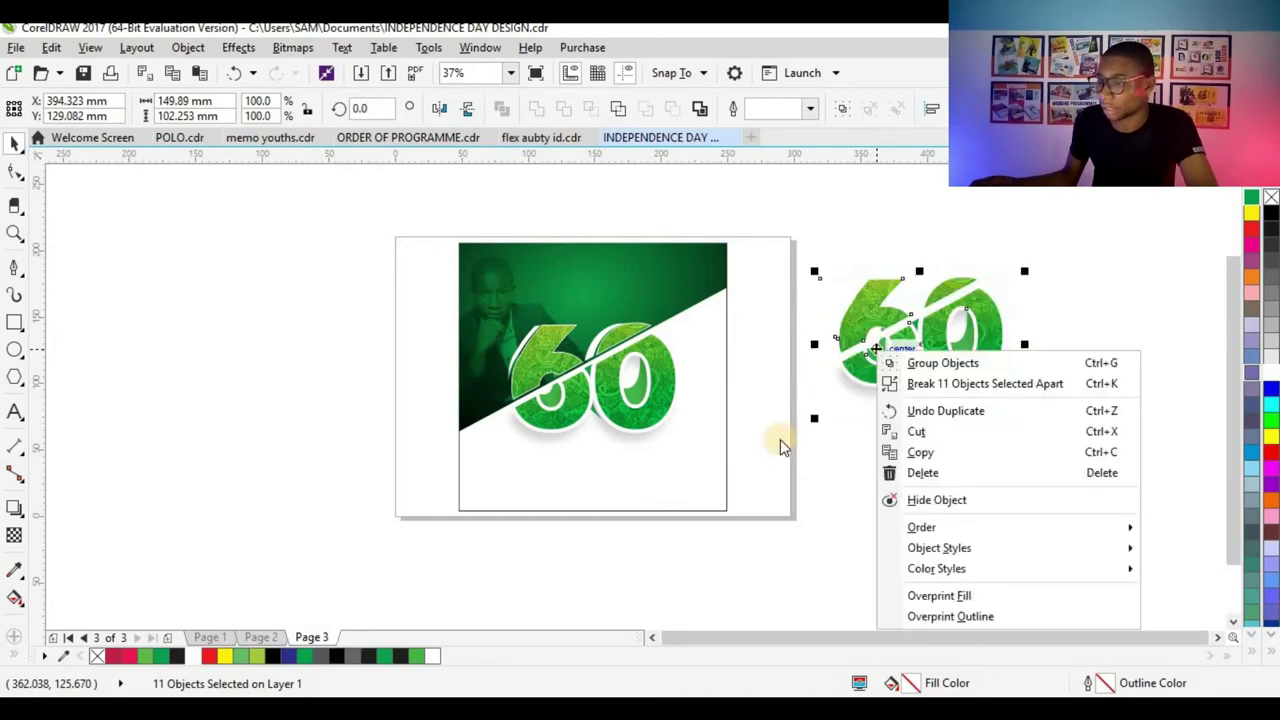
click(859, 325)
- Convert the duplicated 60 to a bitmap
click(314, 50)
click(330, 69)
click(586, 466)
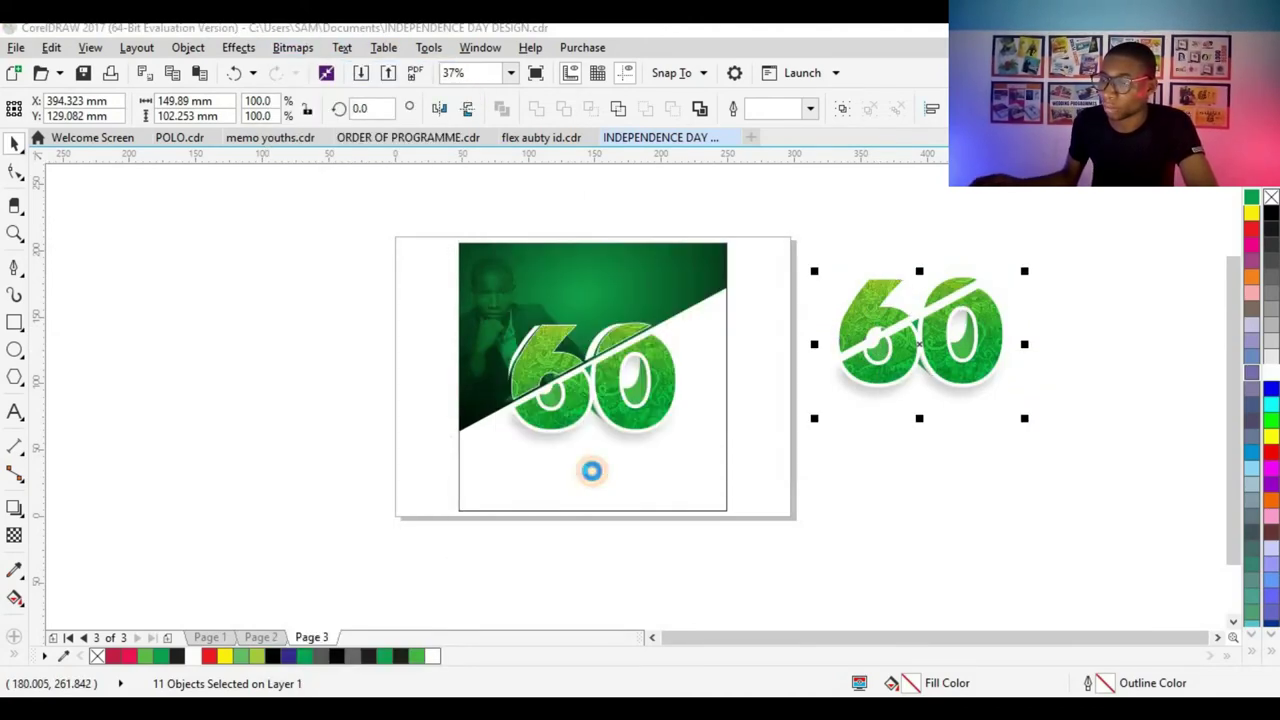
- Apply a uniform transparency of 50 to the 60 bitmap and move it onto the dark green panel
click(15, 536)
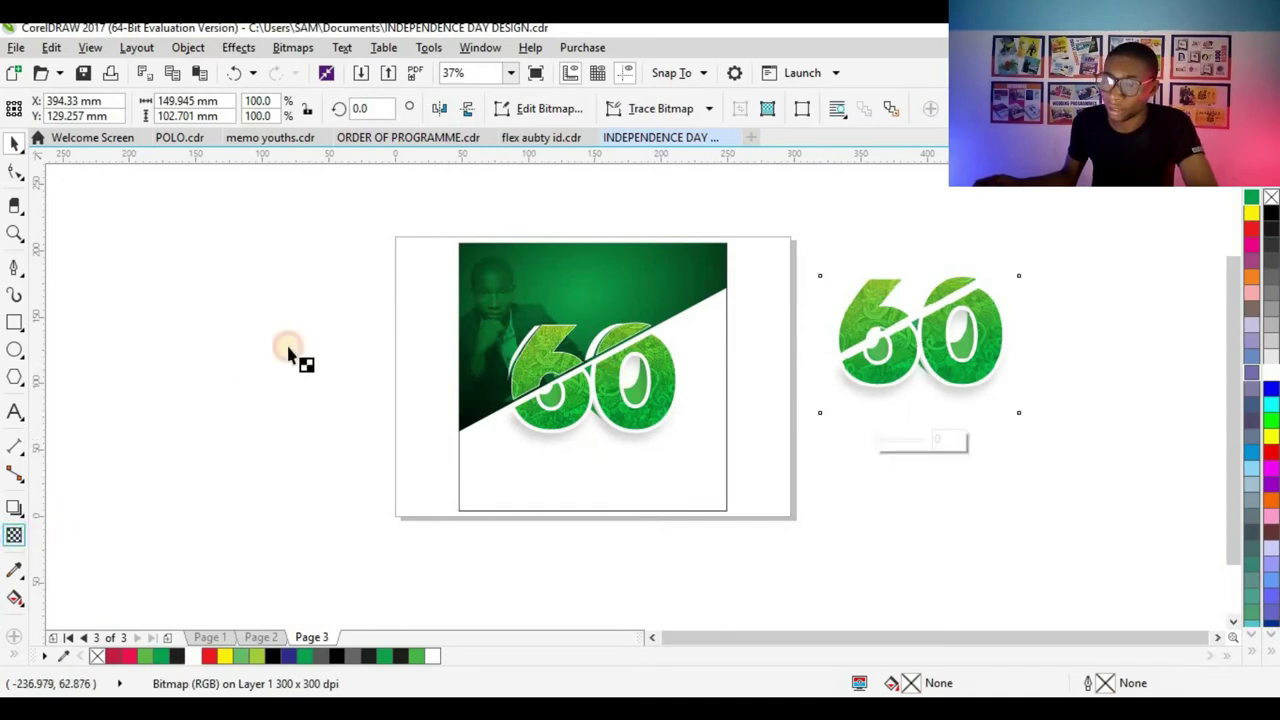
click(41, 108)
click(15, 143)
drag(894, 346, 774, 297)
- Inside the green panel's PowerClip, scale down the transparent 60 bitmap and position it at the panel's upper-right corner
click(702, 327)
ctrl+click(683, 269)
scroll(706, 266, up, 1)
drag(936, 190, 857, 249)
drag(691, 269, 746, 284)
drag(888, 428, 907, 441)
drag(684, 305, 674, 306)
- Set the clipped 60 bitmap's merge mode to Overlay and its transparency to 84
click(18, 539)
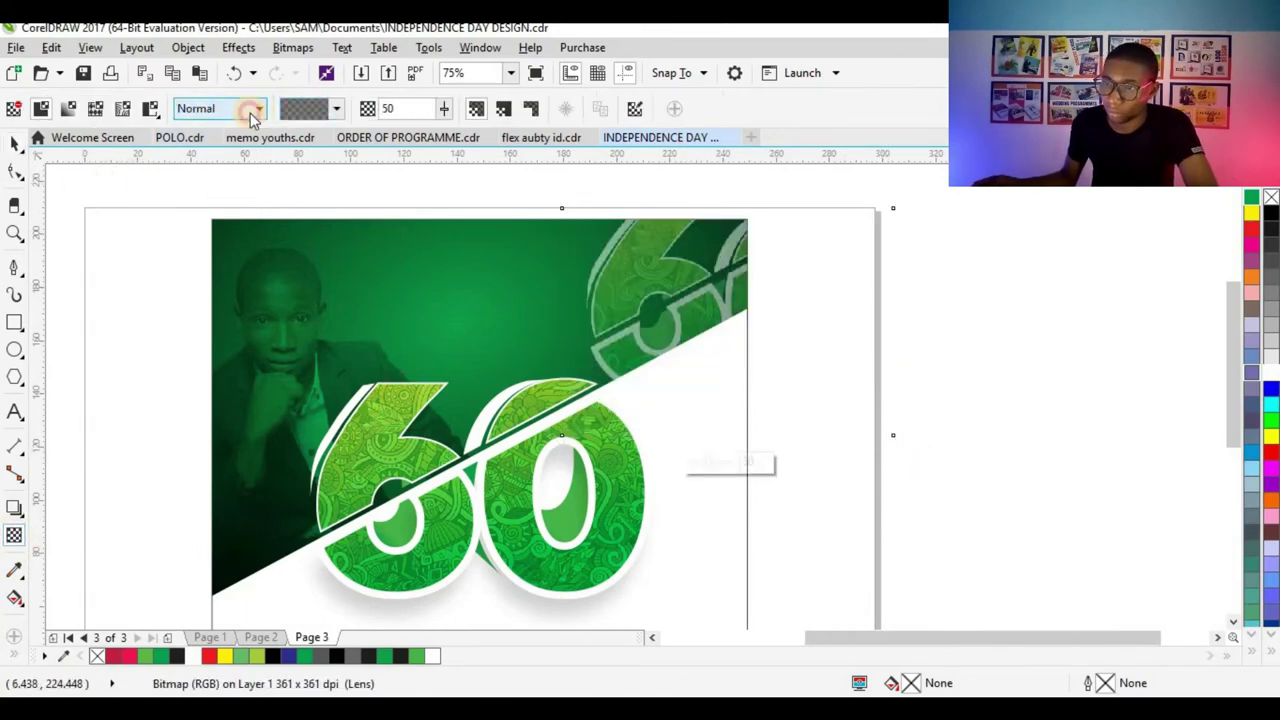
click(252, 112)
click(236, 118)
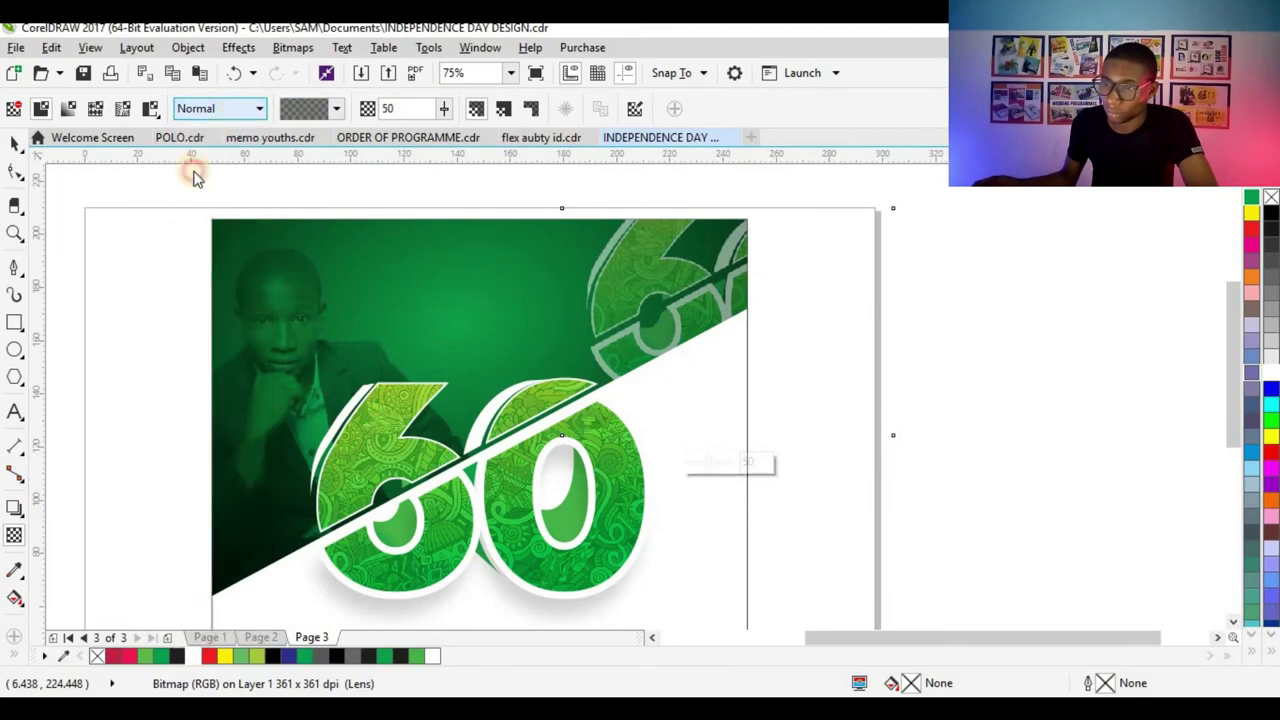
click(220, 108)
click(217, 490)
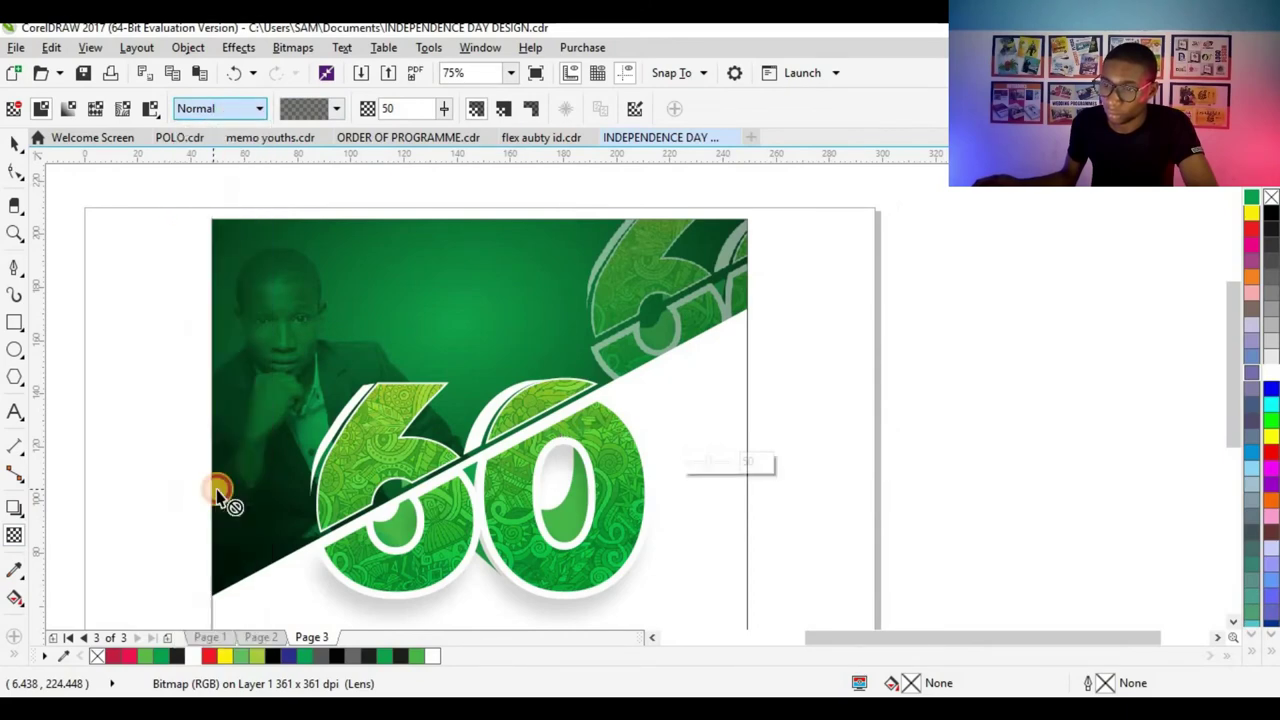
drag(449, 109, 480, 163)
drag(449, 112, 445, 114)
scroll(681, 261, up, 2)
scroll(668, 266, down, 2)
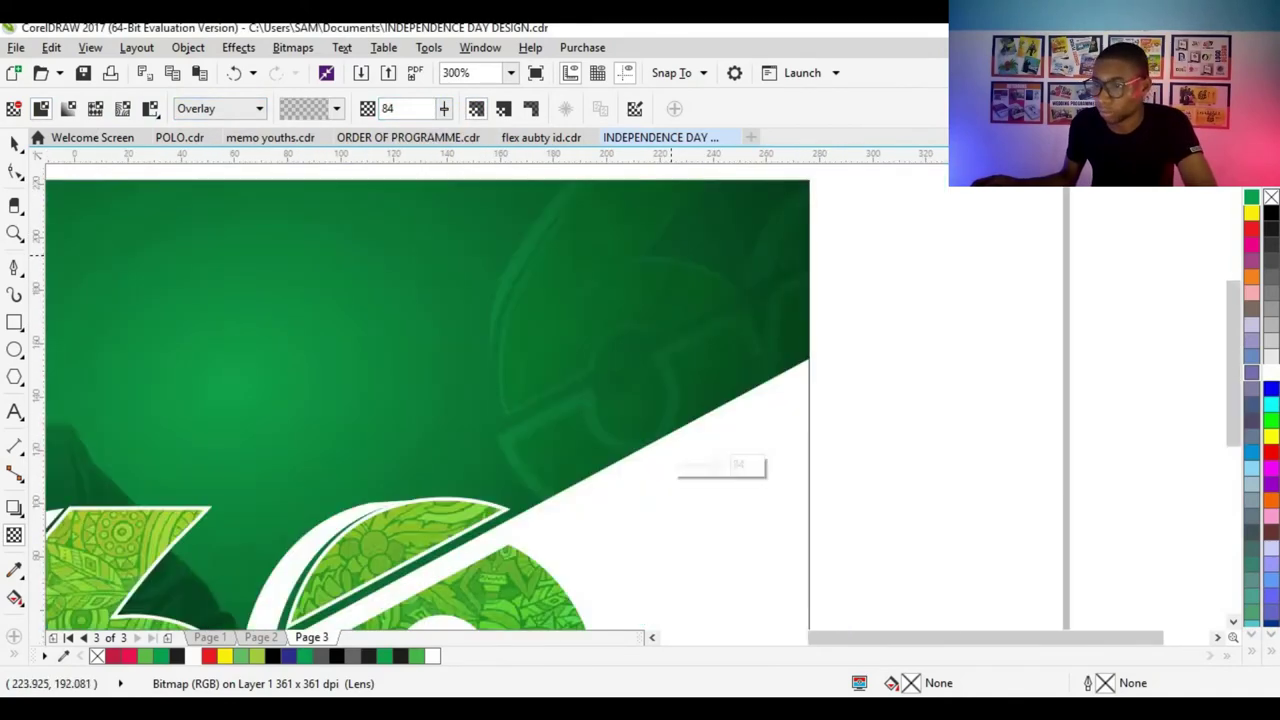
- Shift the faded 60 slightly up towards the panel's corner and finish editing the PowerClip
click(15, 143)
drag(659, 301, 685, 280)
scroll(624, 289, down, 1)
click(408, 310)
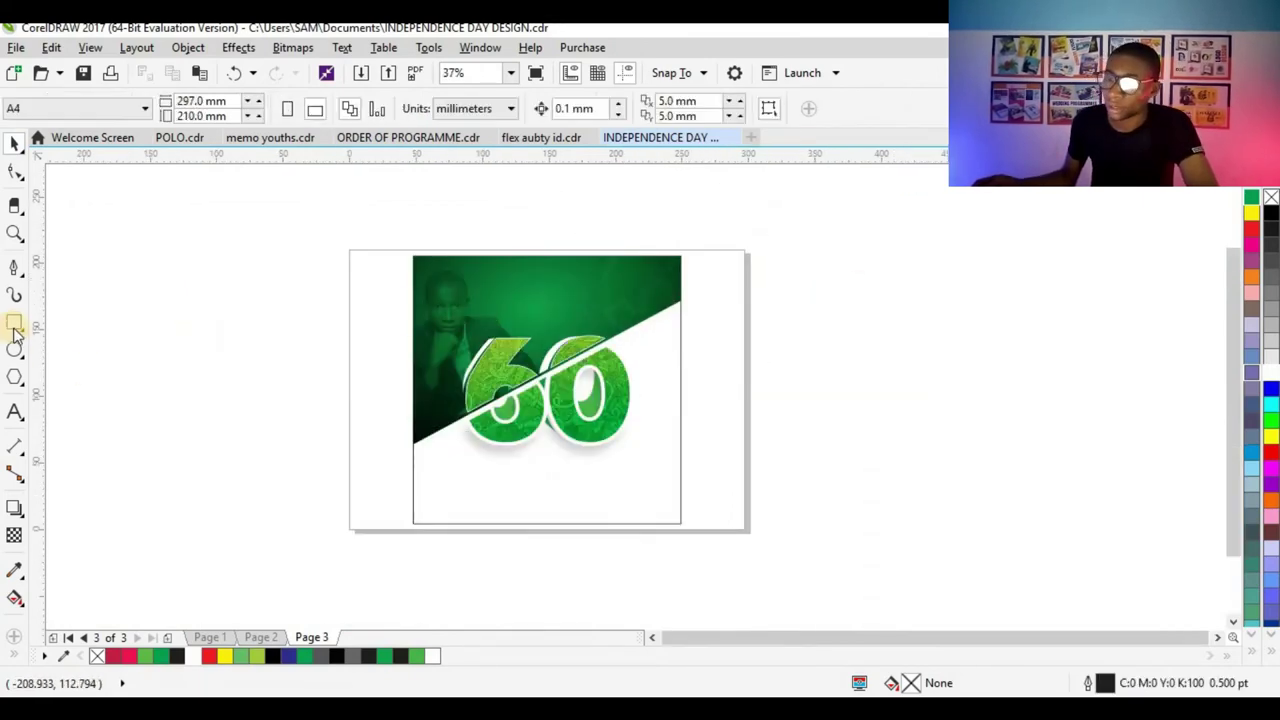
- Draw a rectangle about 20 × 25 mm hanging from the green panel's upper edge and round its lower corners to about 7.8 mm
scroll(533, 312, up, 4)
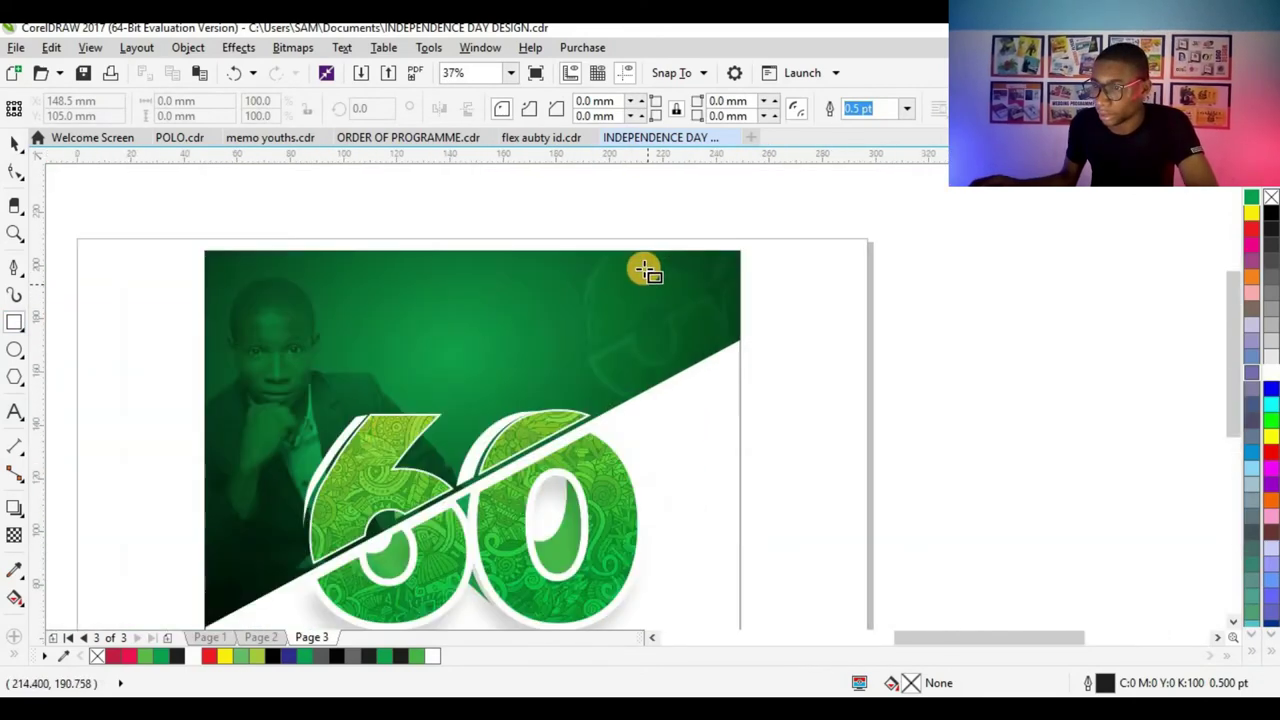
drag(590, 223, 698, 355)
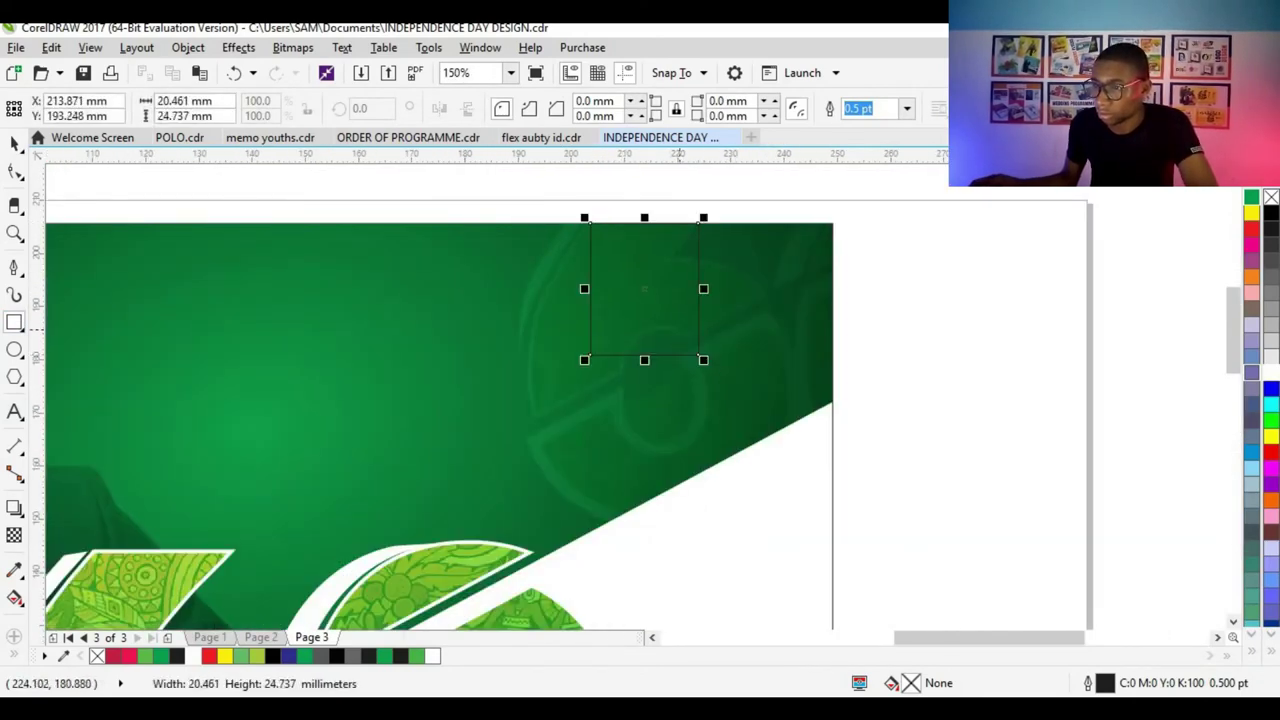
key(F10)
drag(590, 359, 695, 364)
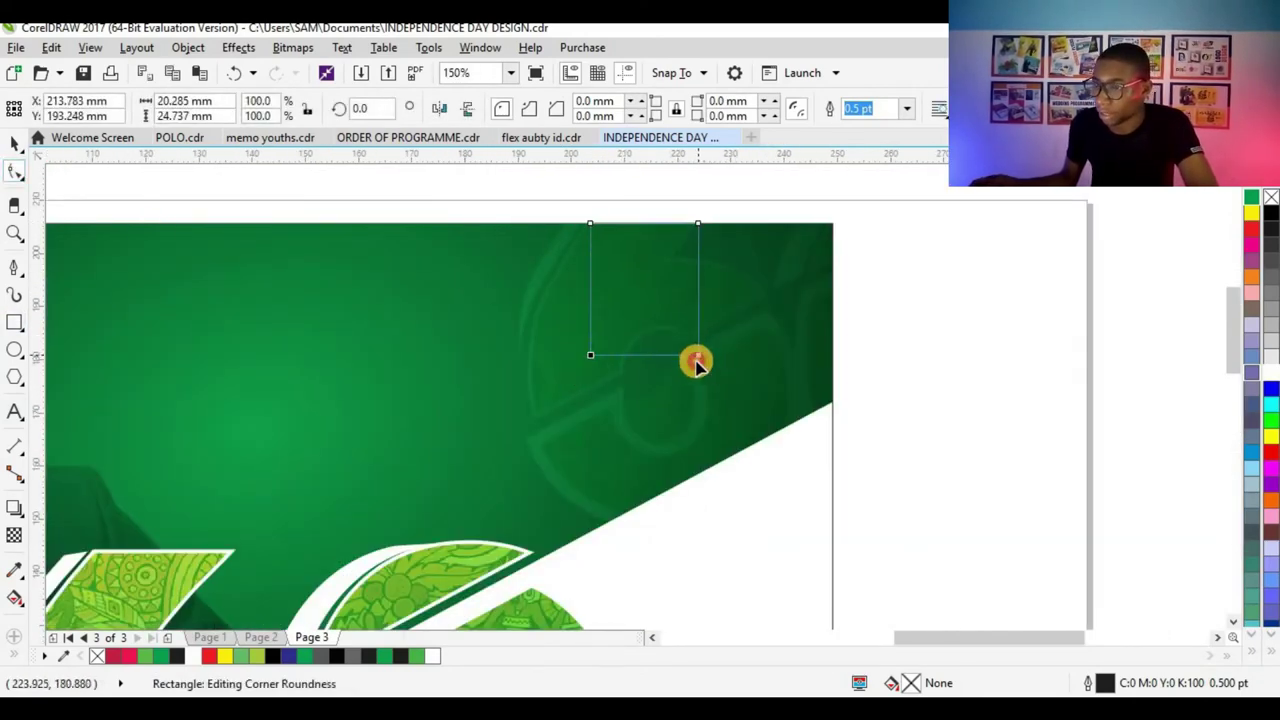
click(17, 145)
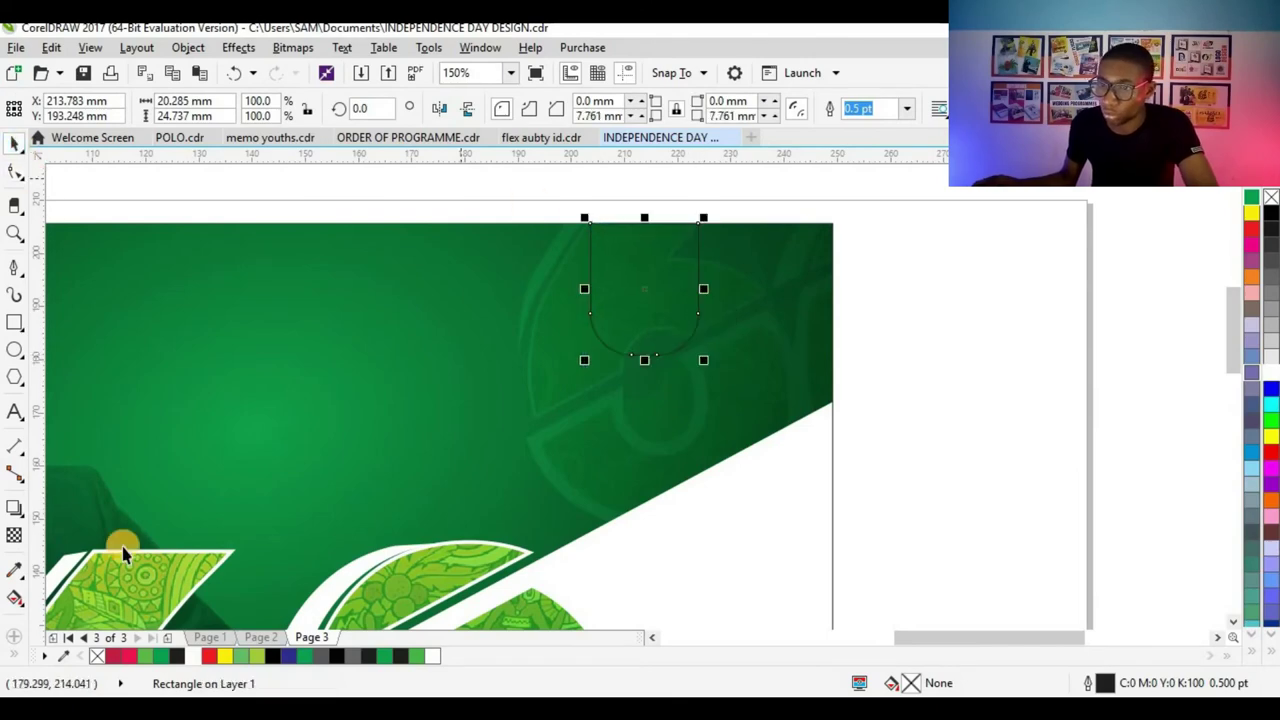
- Fill the rounded tab with white and shift it slightly towards the panel's right edge
click(197, 655)
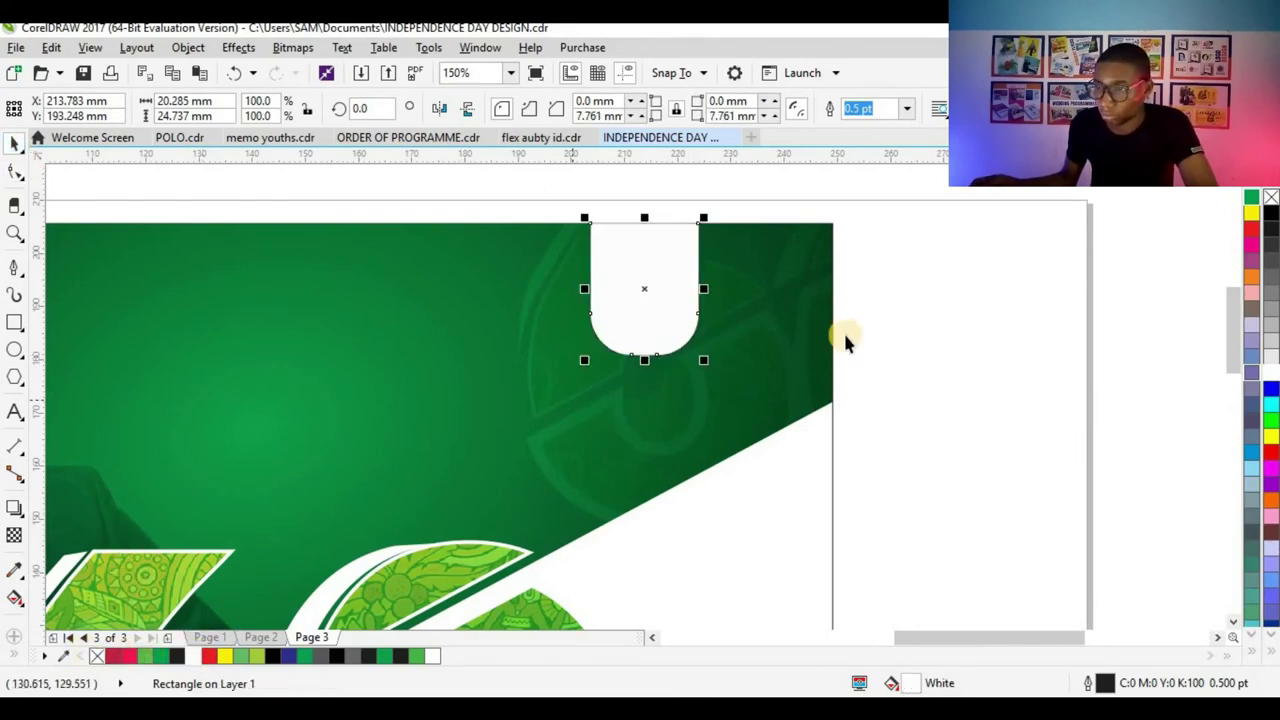
scroll(574, 400, down, 1)
click(771, 305)
scroll(775, 301, down, 2)
scroll(735, 321, up, 3)
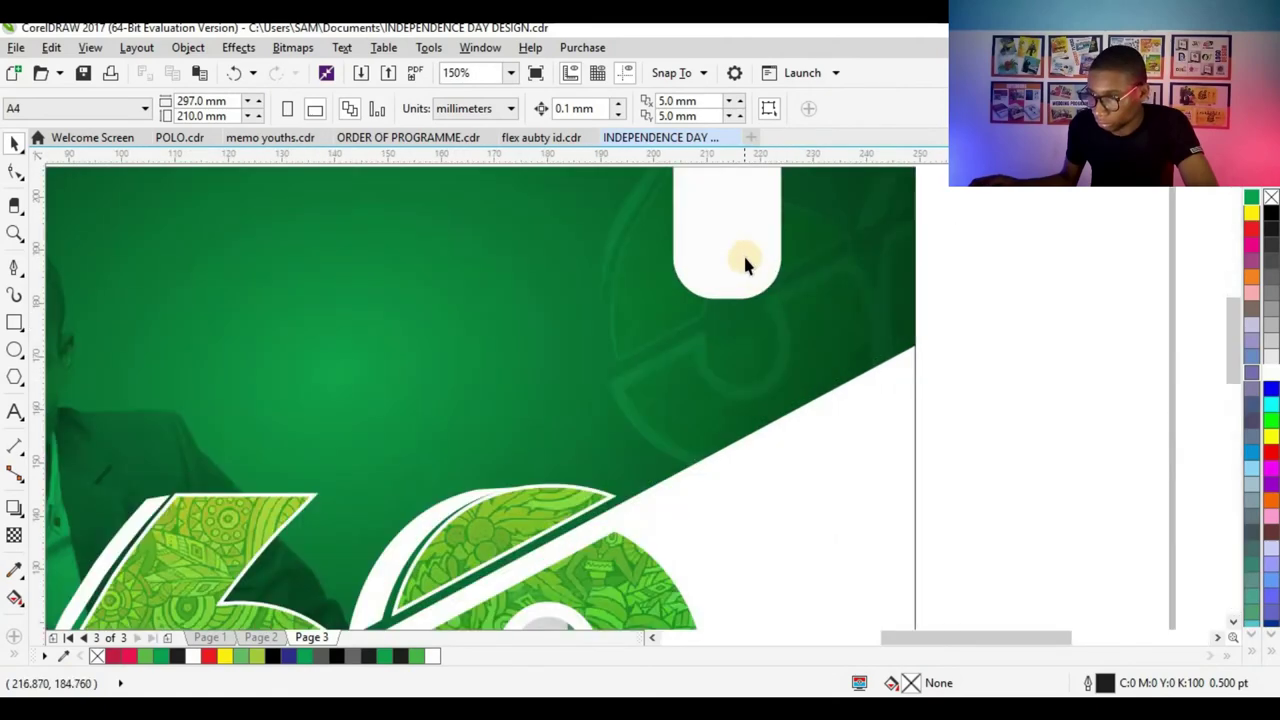
scroll(744, 258, up, 1)
drag(736, 265, 750, 265)
scroll(700, 298, down, 1)
click(928, 297)
scroll(626, 332, down, 1)
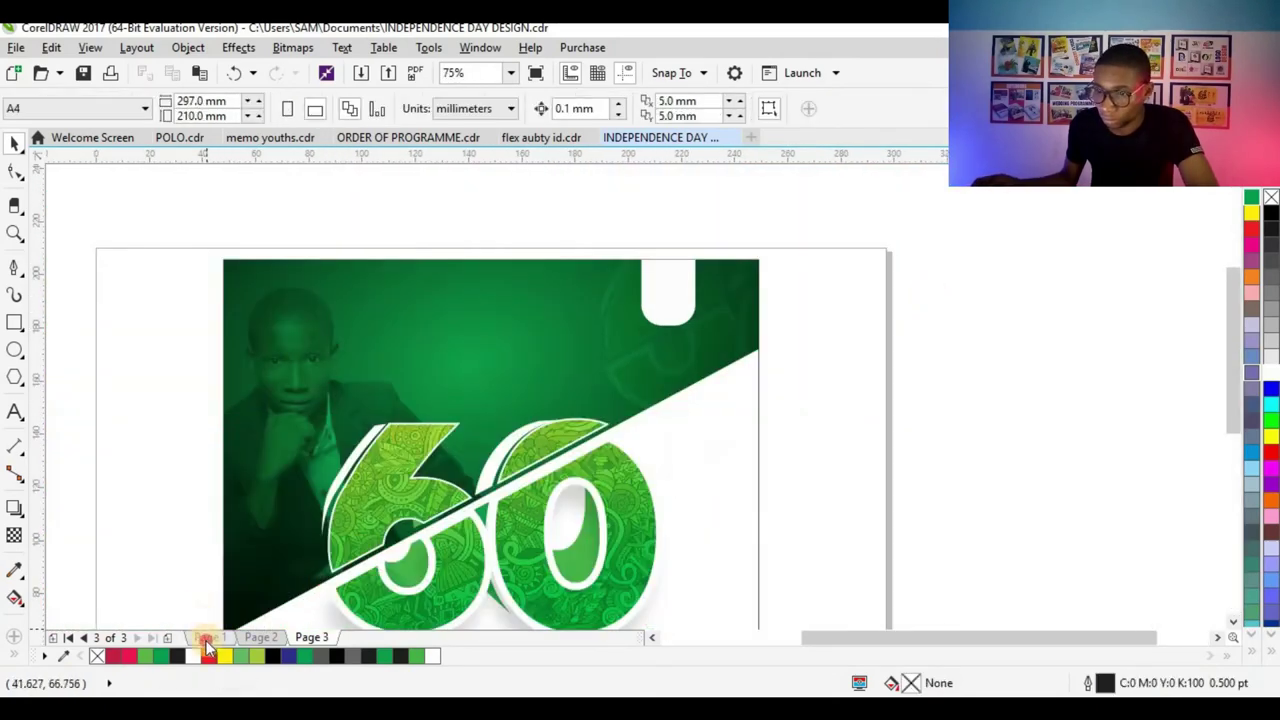
- Copy the logo from the Page 1 flyer and paste it on Page 3
click(206, 638)
scroll(640, 355, up, 4)
click(646, 343)
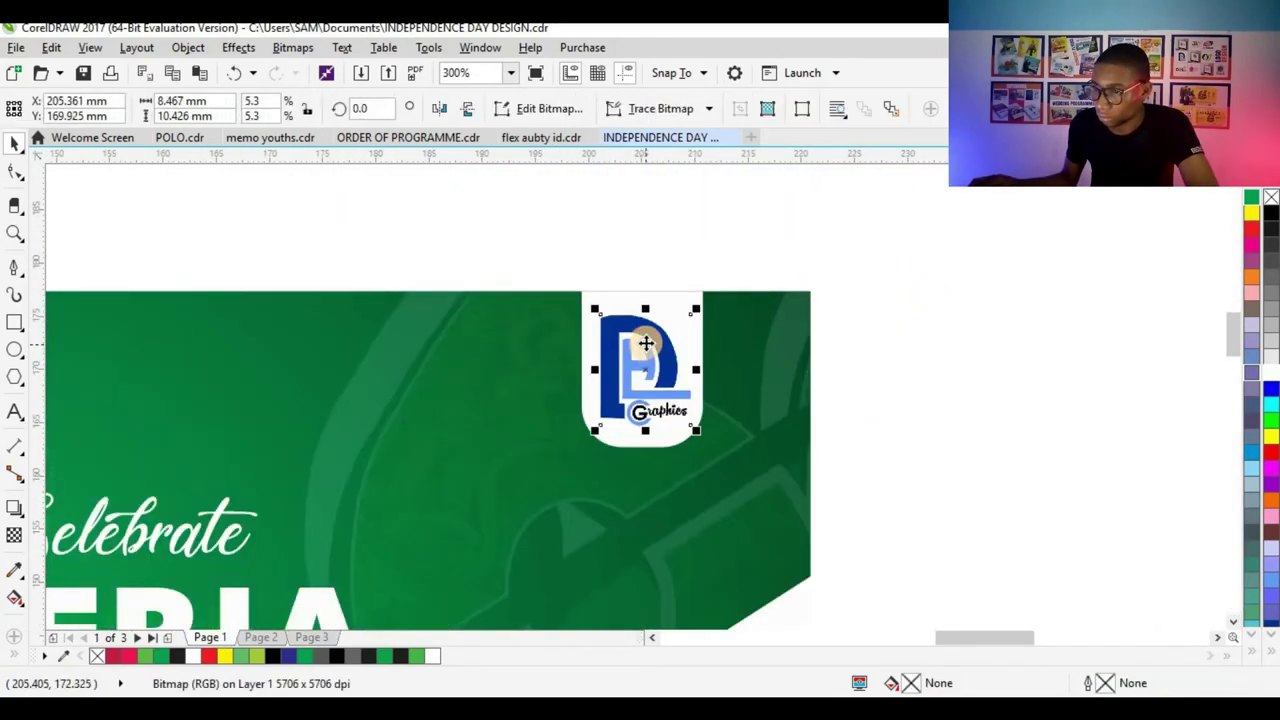
click(312, 637)
key(ctrl+v)
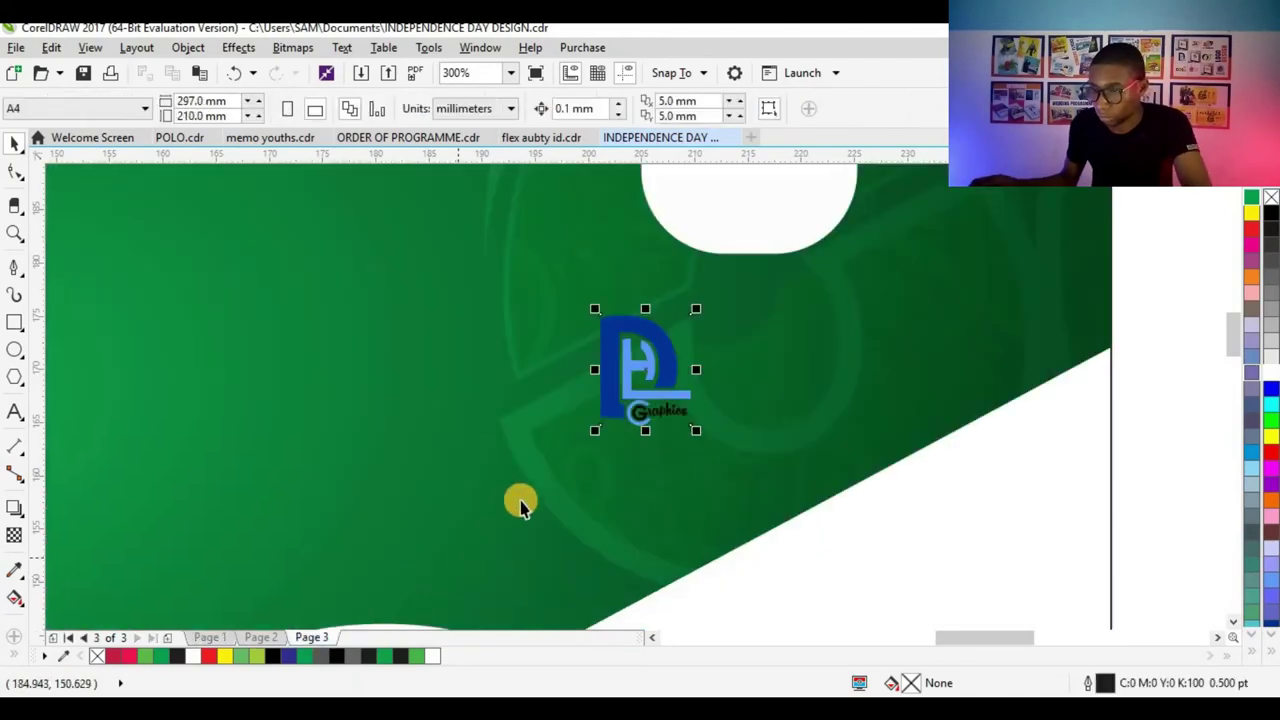
- Centre the logo on the white tab at about X 215.7 mm, Y 192.6 mm and enlarge it to 8.9%
scroll(520, 502, down, 1)
drag(580, 443, 662, 330)
scroll(662, 330, up, 2)
drag(637, 379, 650, 360)
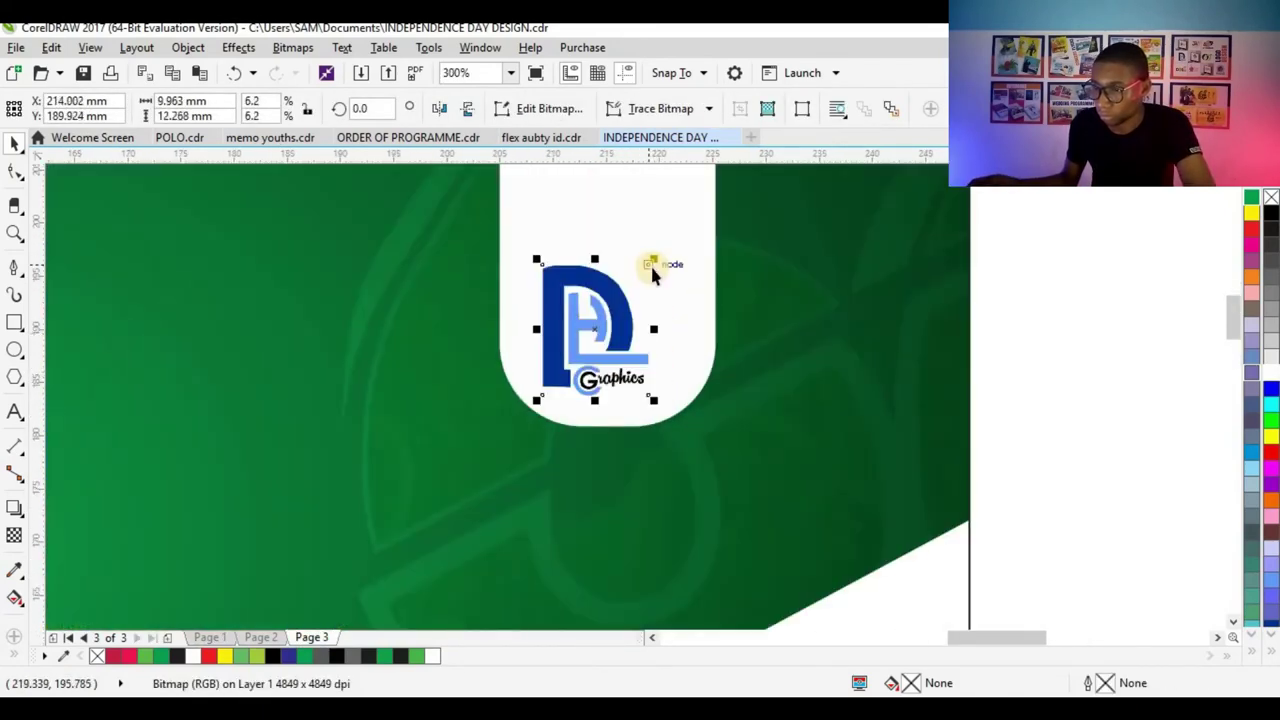
drag(657, 259, 698, 190)
scroll(645, 305, up, 2)
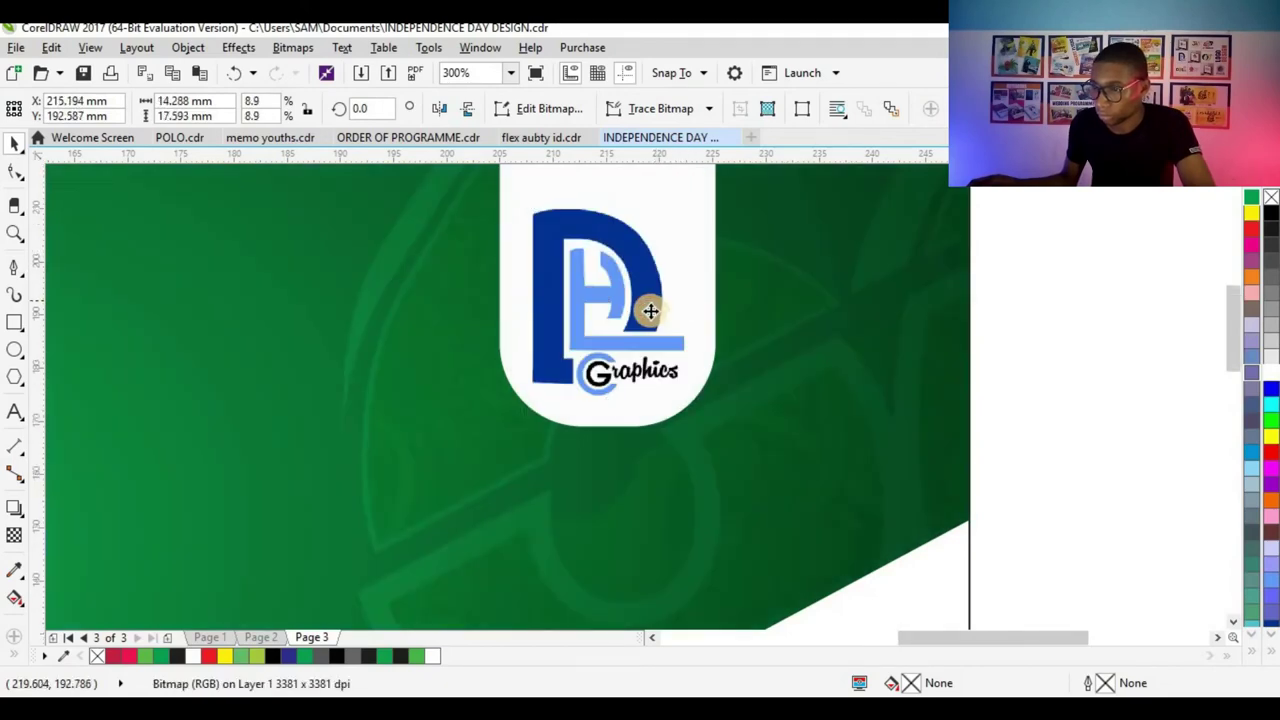
scroll(634, 346, down, 6)
scroll(371, 463, down, 2)
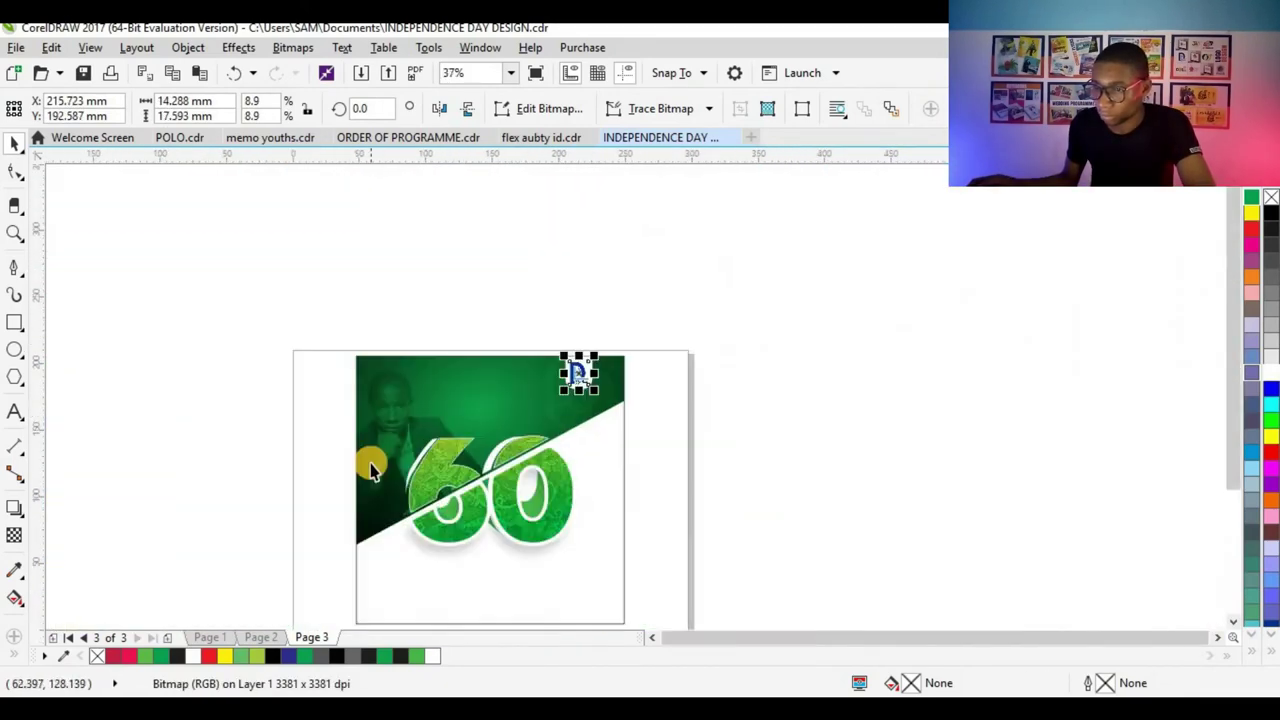
- Enlarge the portrait clipped in the green panel to 13.4% and reposition it at about X 90.09 mm, Y 123.936 mm
scroll(394, 417, up, 2)
click(402, 400)
drag(402, 400, 399, 421)
scroll(638, 320, down, 1)
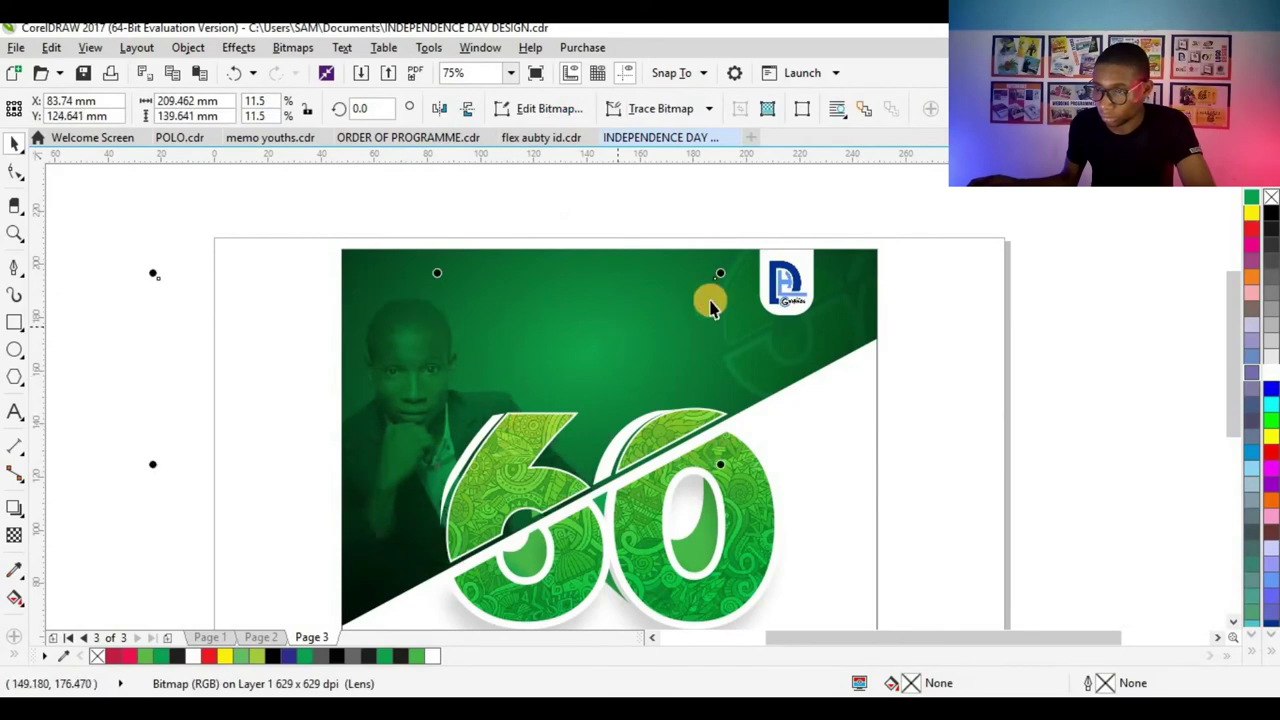
drag(674, 301, 719, 268)
scroll(541, 346, up, 1)
drag(532, 342, 542, 349)
scroll(543, 345, down, 2)
drag(726, 270, 712, 279)
scroll(540, 329, up, 2)
scroll(551, 329, down, 2)
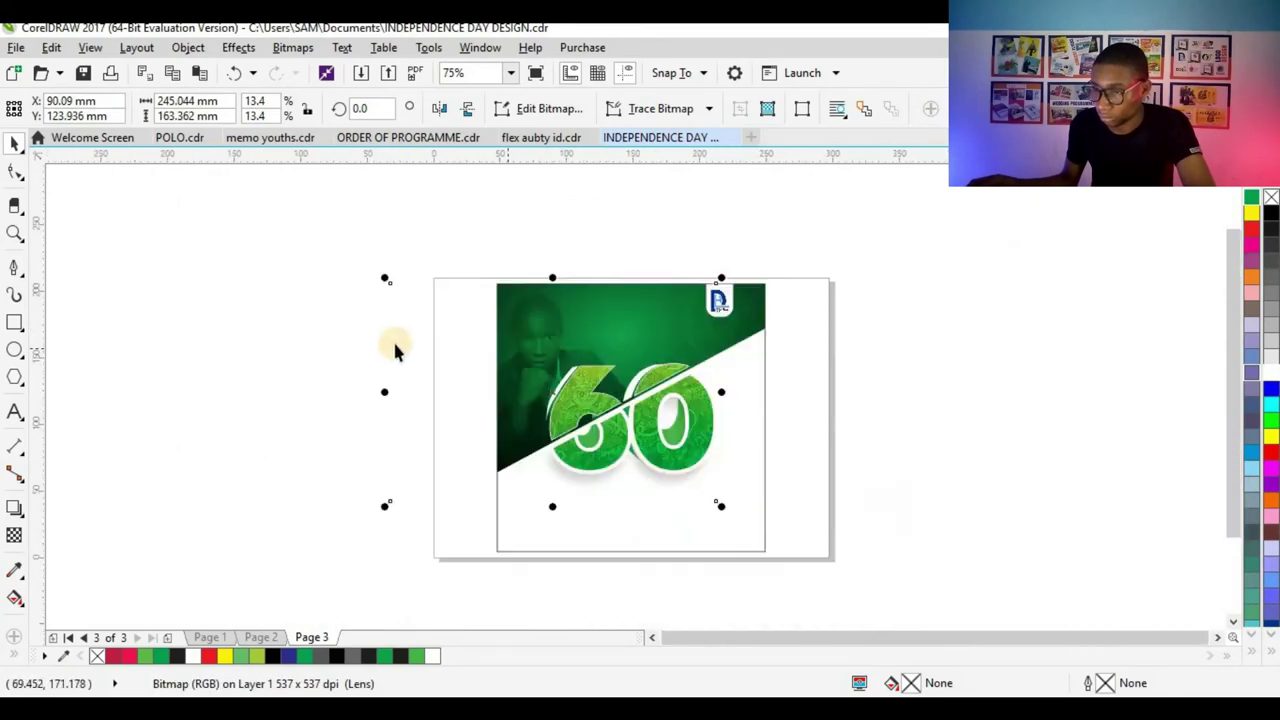
- Copy the two circles, the square and the triangle around the 60 on Page 1 and paste them on Page 3
click(208, 637)
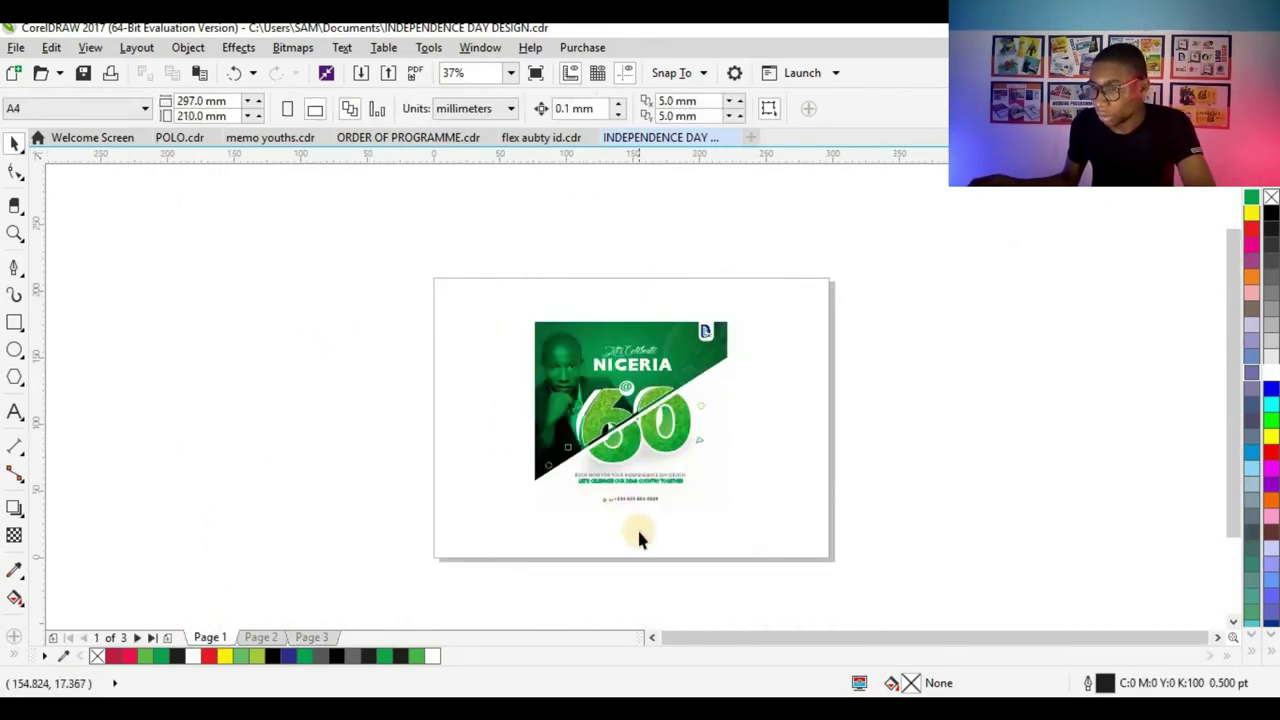
scroll(638, 537, up, 2)
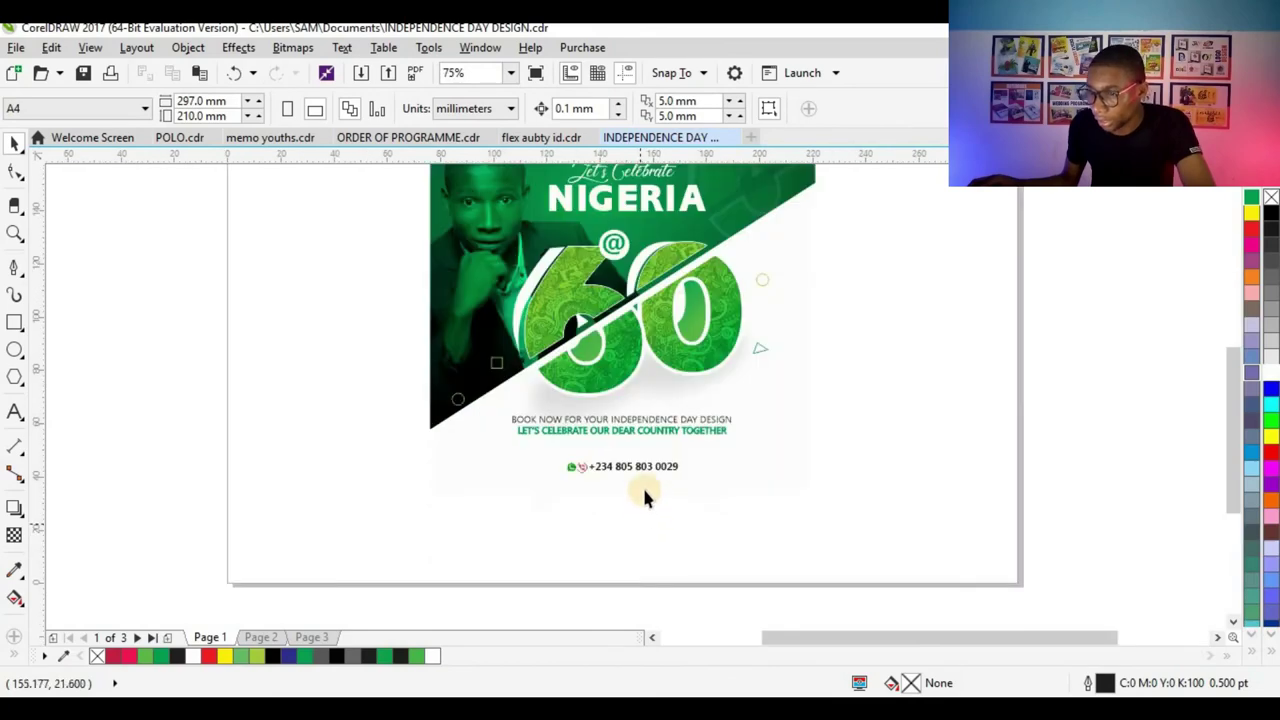
scroll(759, 291, up, 2)
click(762, 272)
click(757, 405)
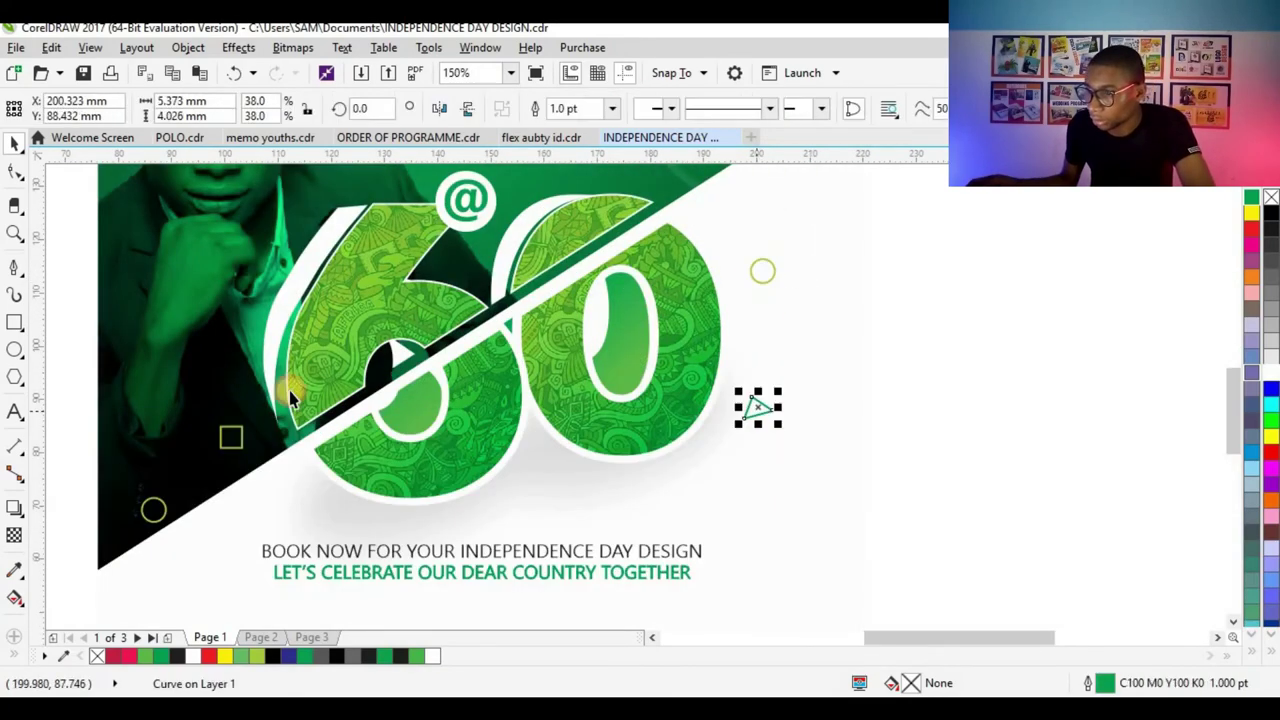
click(237, 432)
click(165, 506)
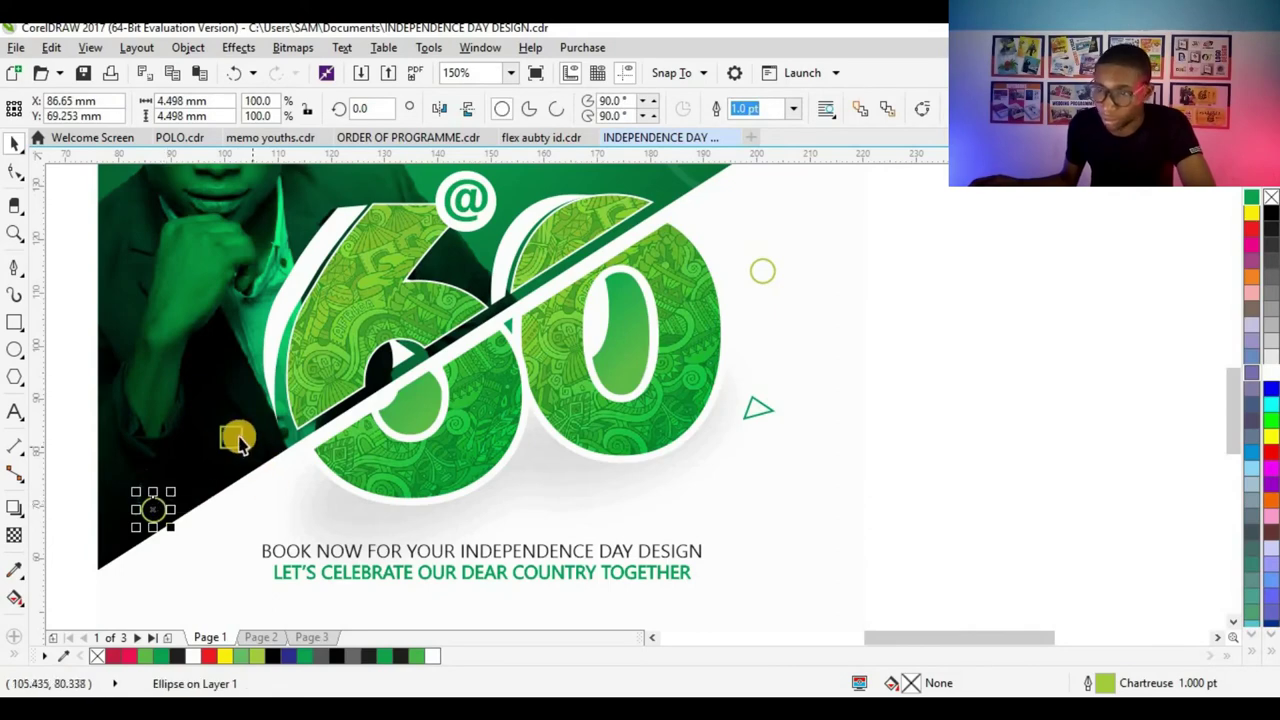
shift+click(235, 437)
shift+click(762, 272)
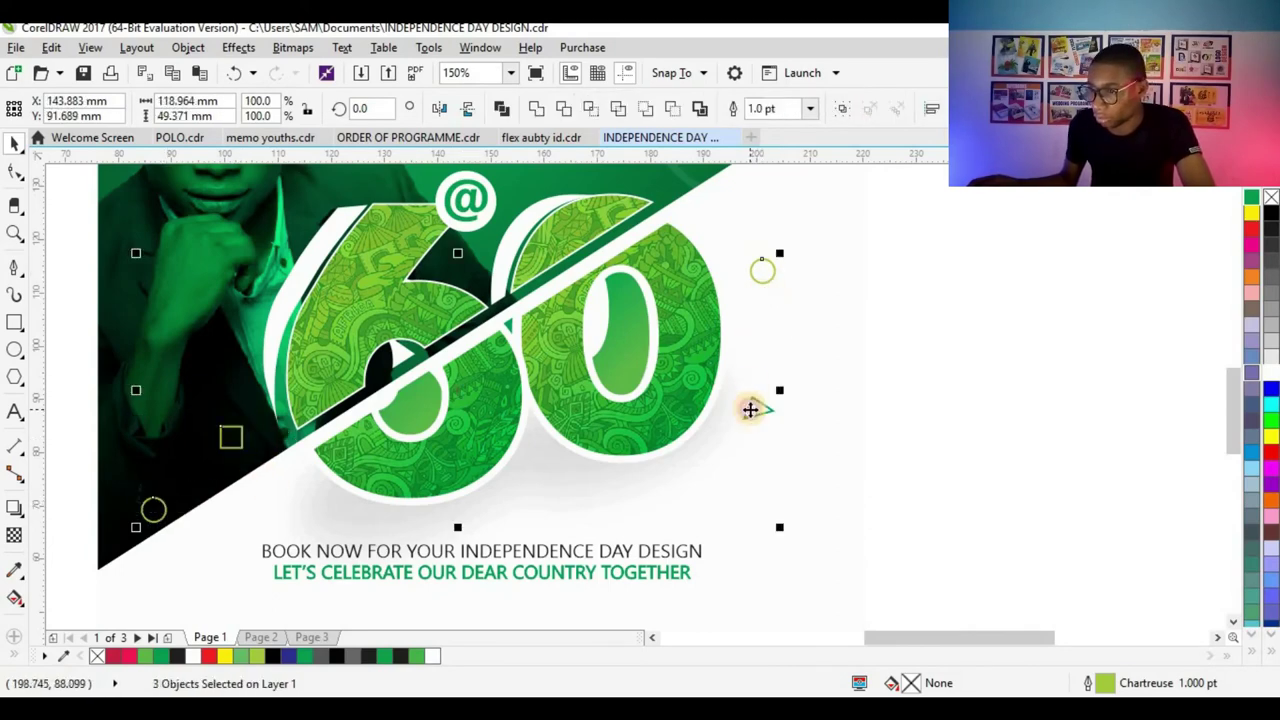
key(Page_Down)
key(Page_Down)
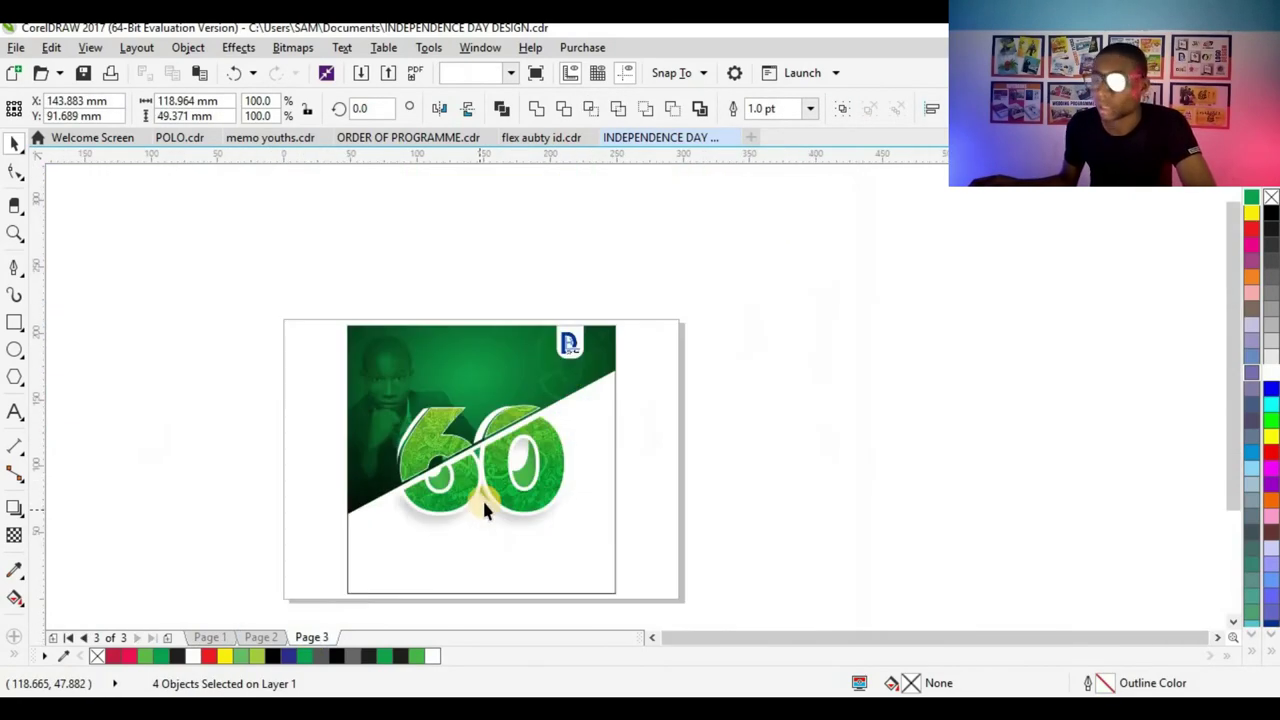
key(ctrl+v)
- Position the four outline shapes around the Page 3 60 at about X 137.5 mm, Y 110.2 mm, spreading them to about 165 × 69 mm
scroll(566, 443, up, 2)
drag(575, 413, 606, 400)
scroll(251, 519, up, 1)
drag(251, 519, 232, 433)
scroll(208, 475, down, 1)
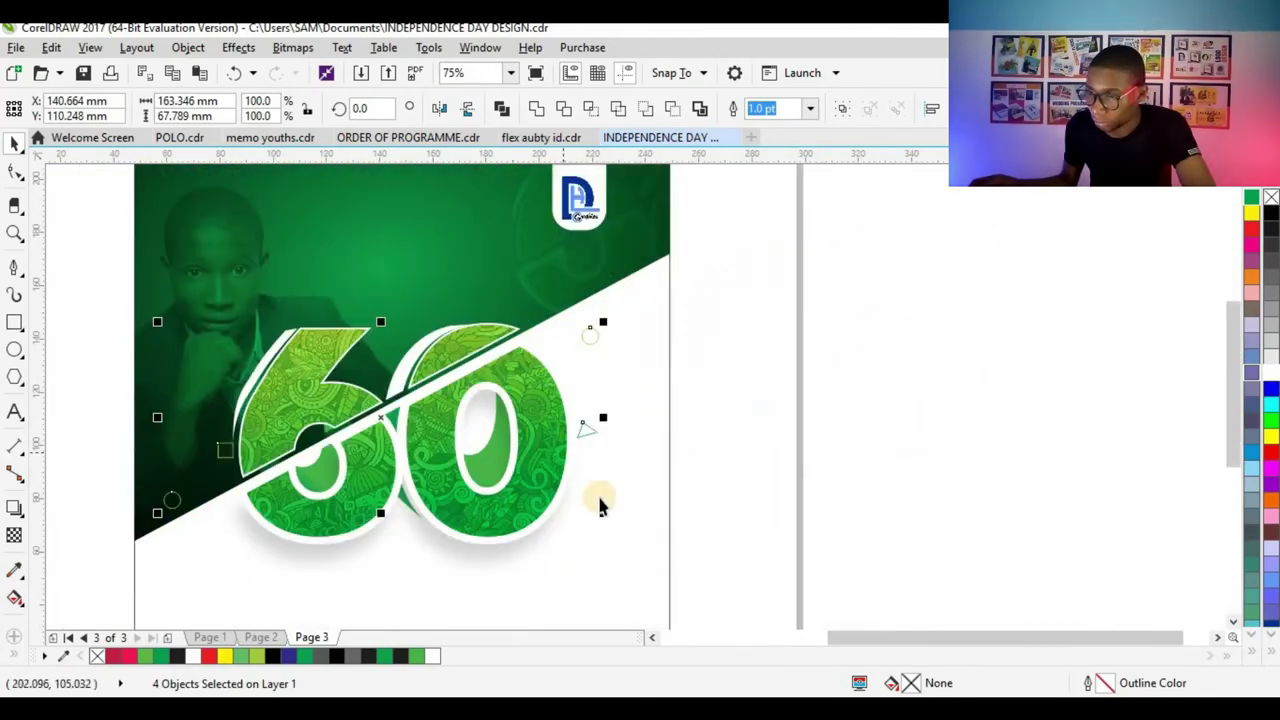
mouse_move(600, 511)
mouse_down()
mouse_move(588, 503)
mouse_move(606, 513)
mouse_up()
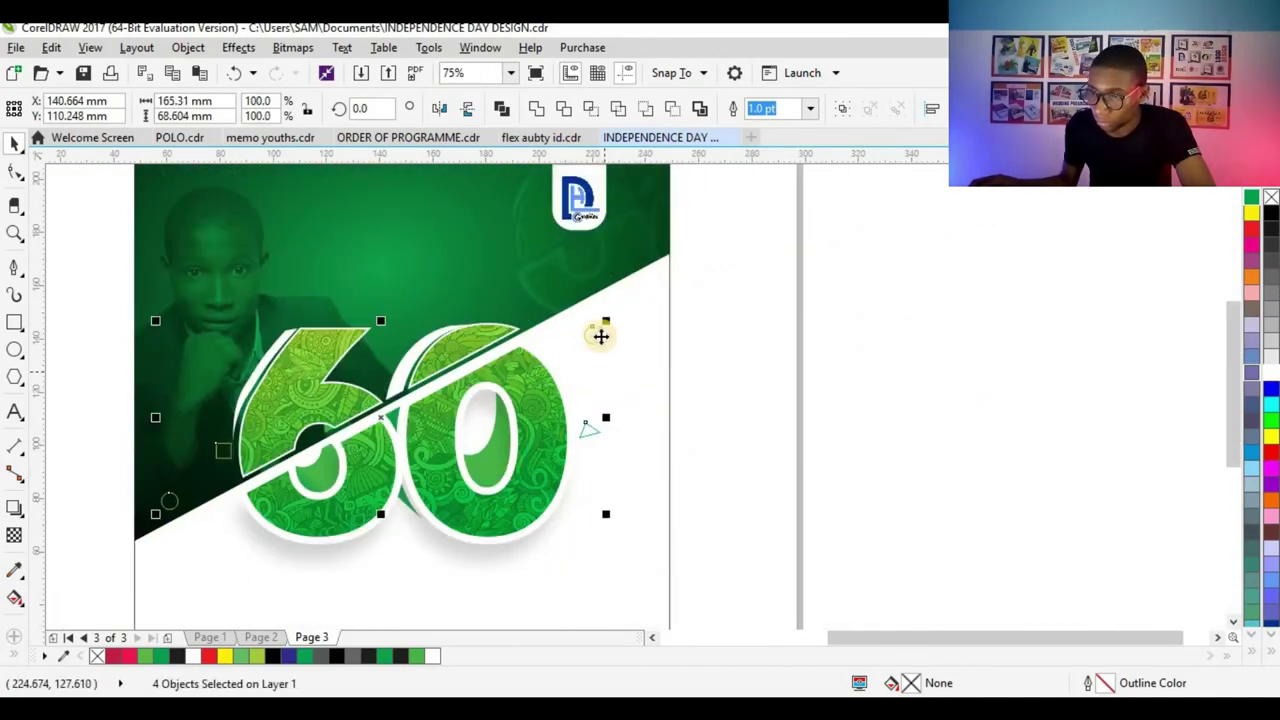
drag(596, 334, 588, 334)
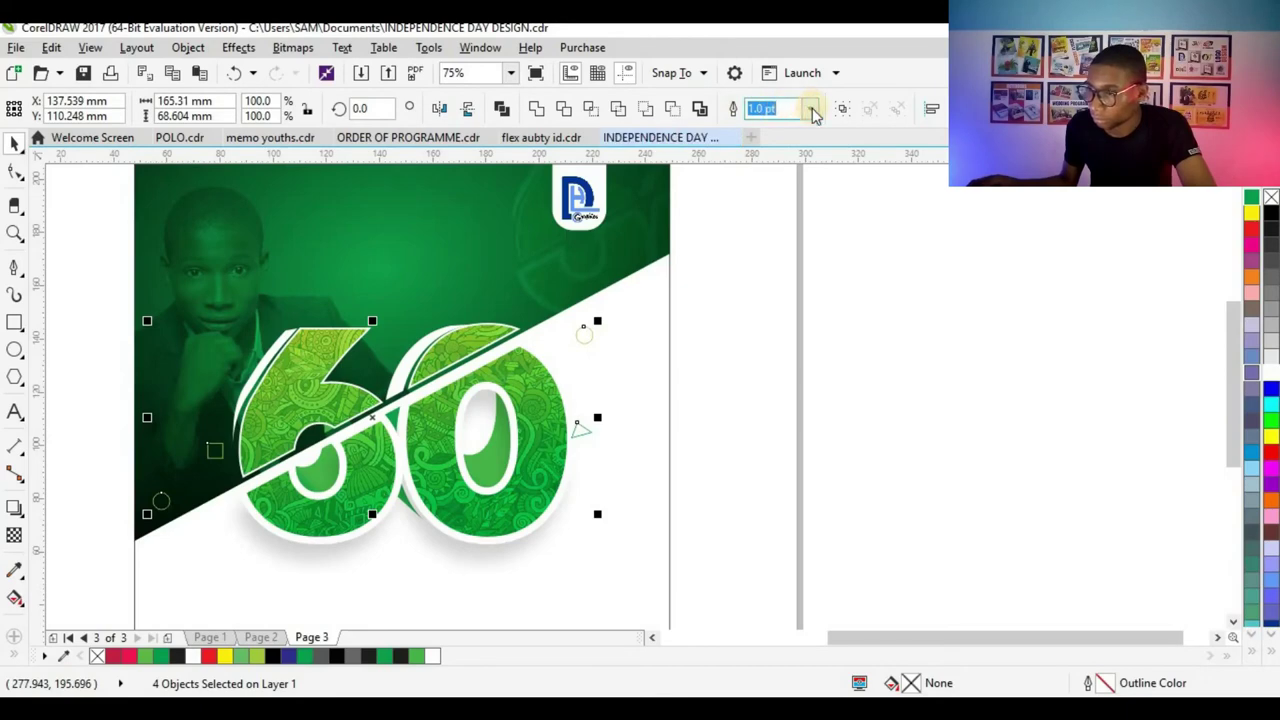
click(870, 238)
- Copy the Let's Celebrate NIGERIA heading and @ badge from Page 1 and place them above the 60 on Page 3
click(225, 638)
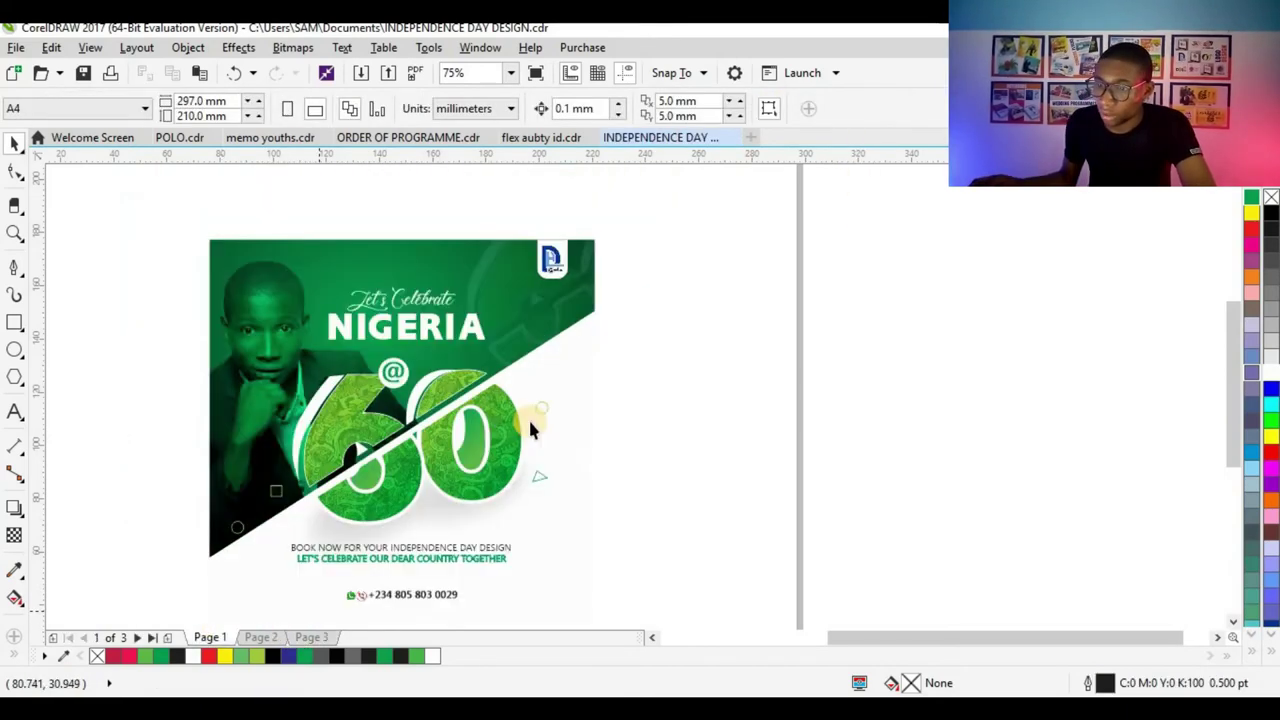
scroll(663, 417, down, 2)
scroll(478, 325, up, 2)
click(482, 340)
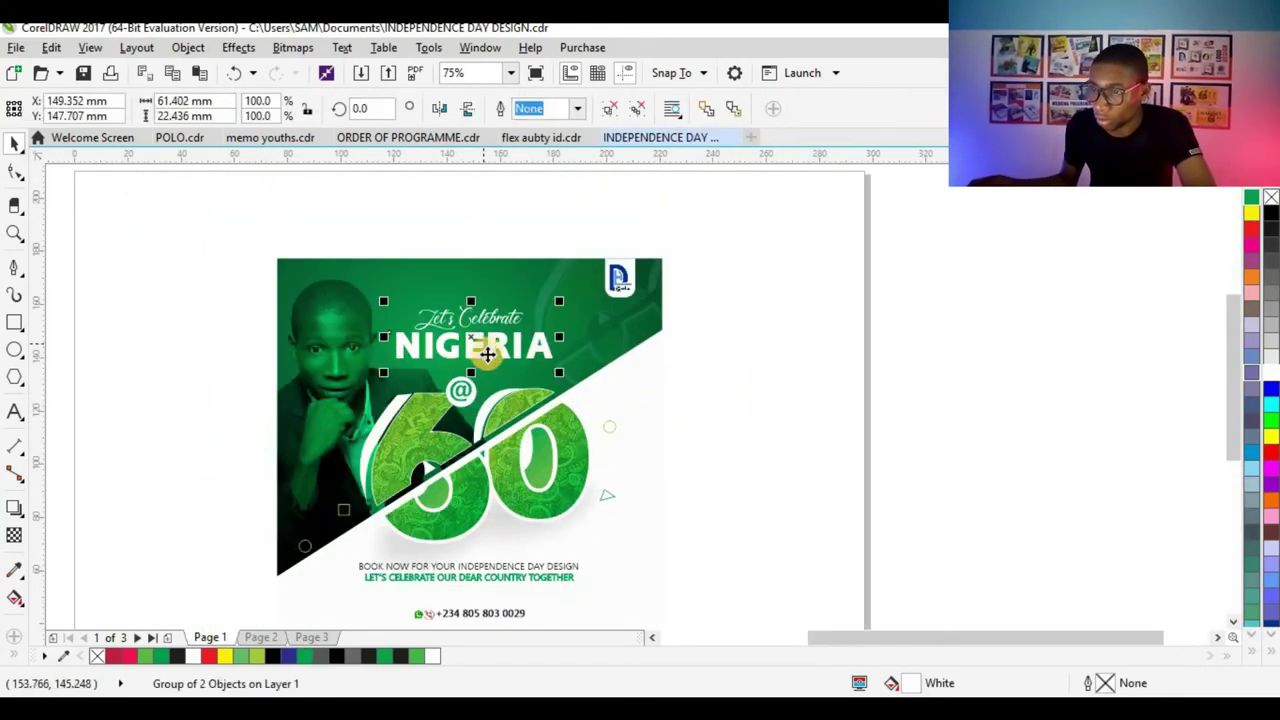
drag(374, 230, 578, 420)
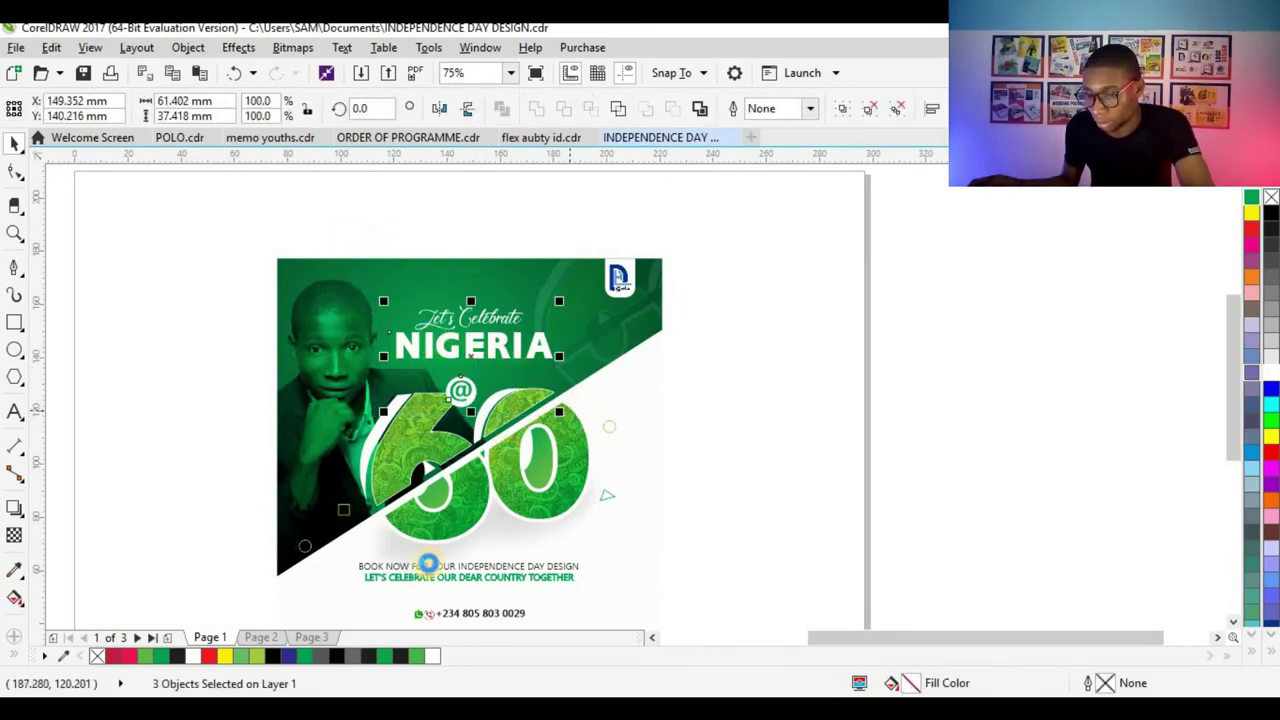
drag(332, 645, 458, 282)
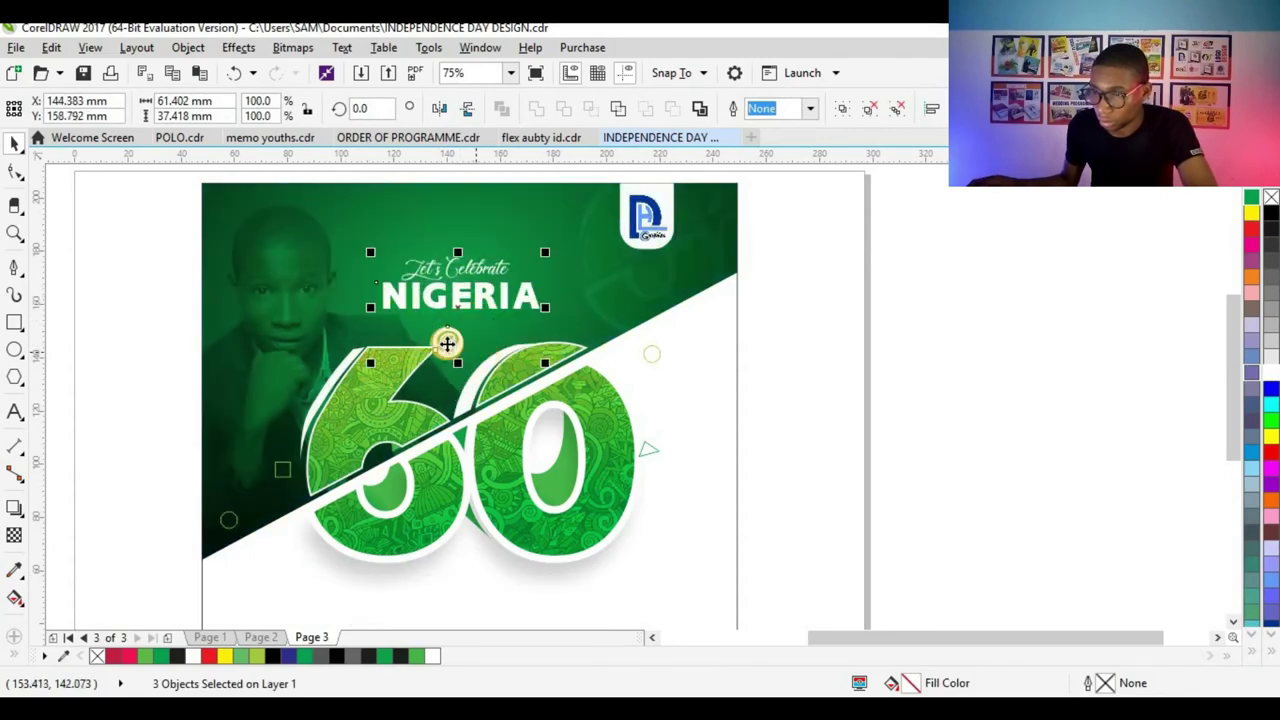
- Align the pasted heading and @ badge above the 60 and enlarge them together to about 91.7 × 55.9 mm
scroll(443, 350, up, 2)
drag(448, 340, 438, 340)
scroll(491, 313, down, 1)
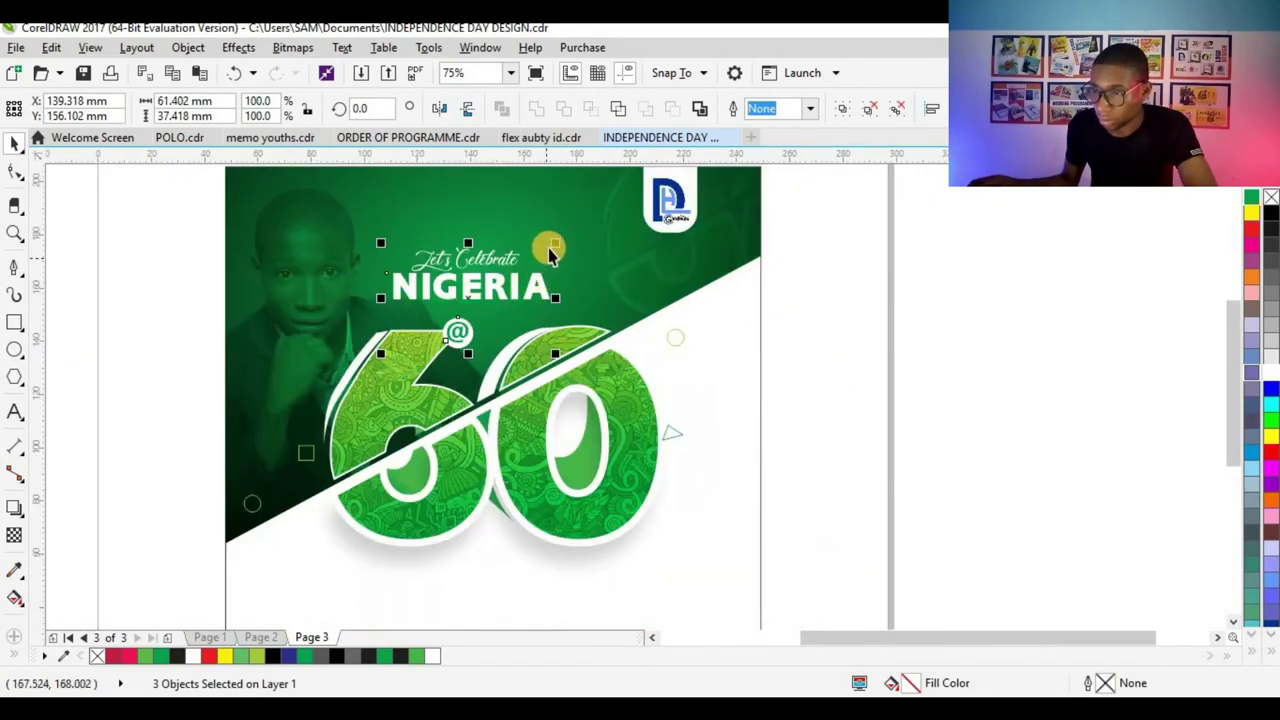
drag(568, 237, 627, 197)
scroll(516, 276, up, 1)
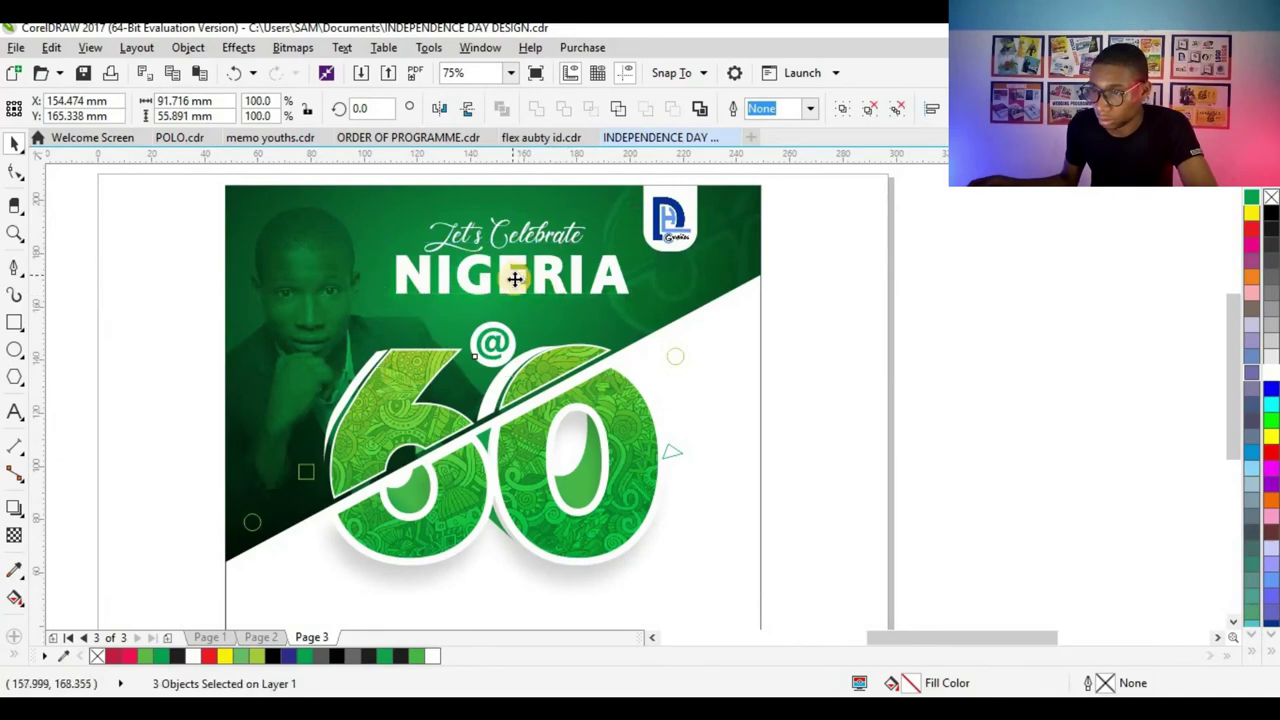
- Move the heading and @ badge to about X 143.2 mm, Y 161.1 mm, and centre the Let's Celebrate NIGERIA heading horizontally on the green panel
drag(467, 315, 514, 357)
scroll(511, 360, down, 2)
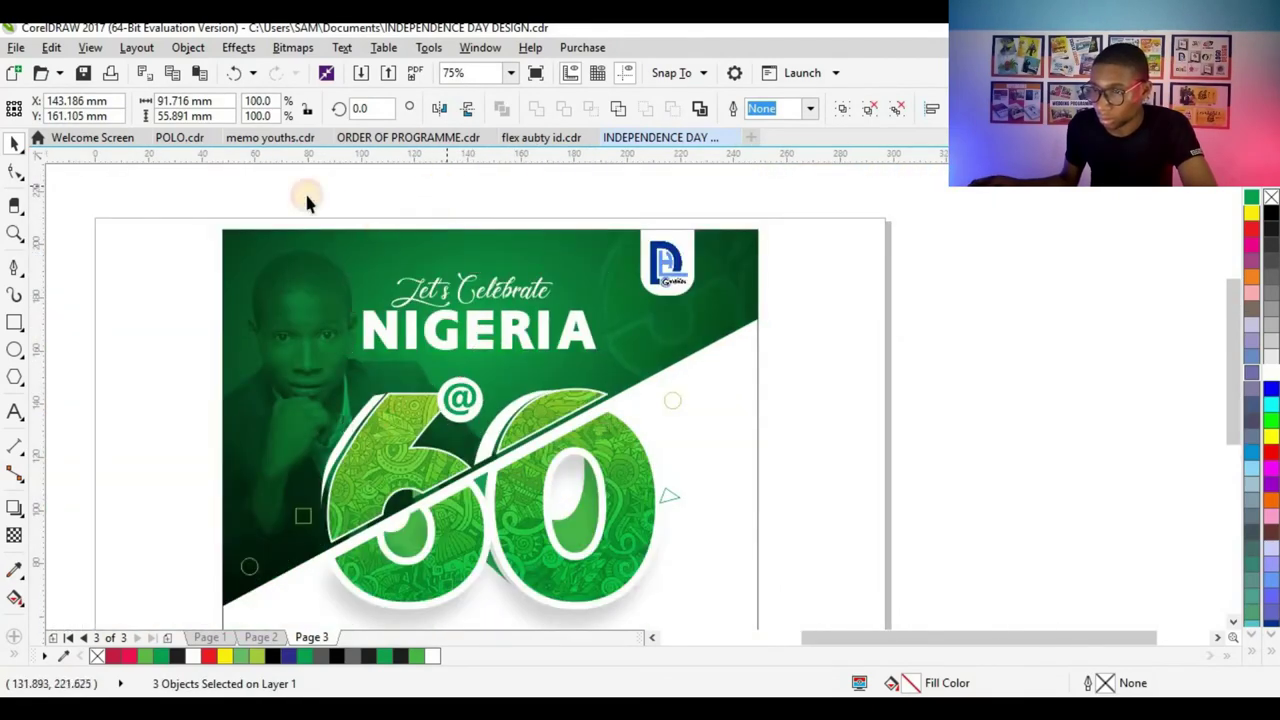
drag(305, 197, 487, 327)
drag(585, 351, 614, 374)
shift+click(669, 345)
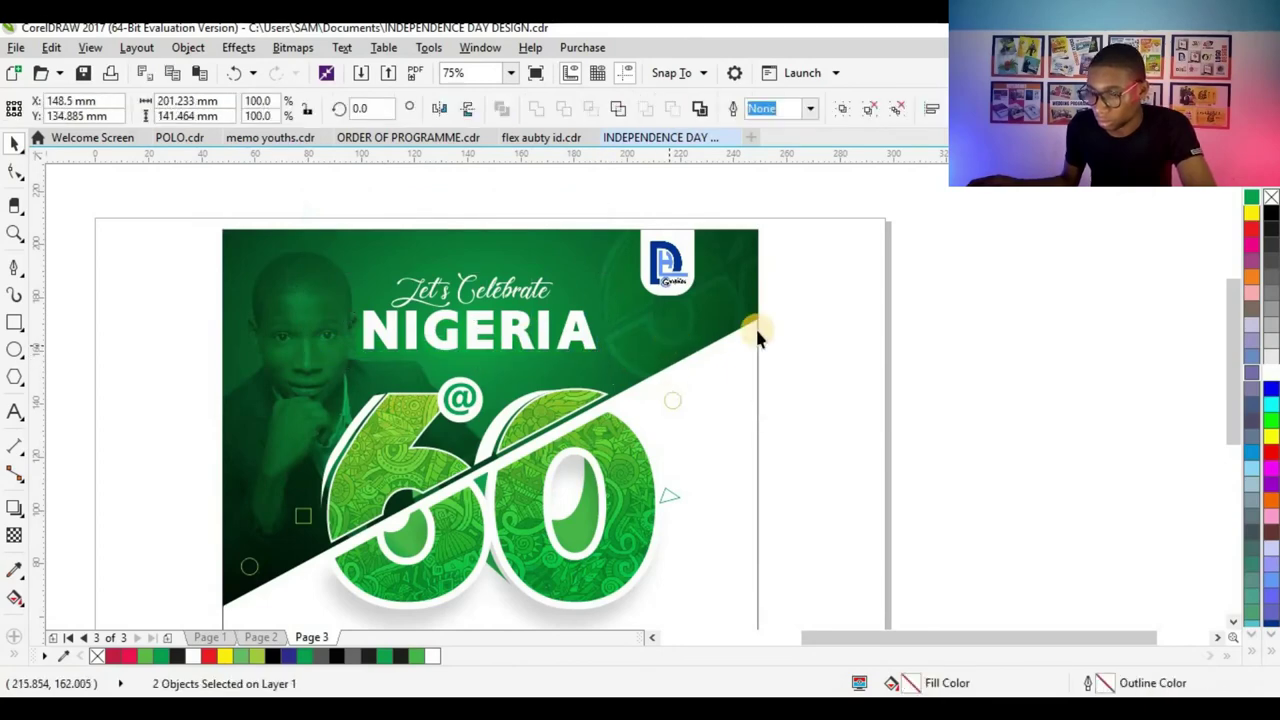
key(c)
click(338, 220)
drag(600, 365, 598, 329)
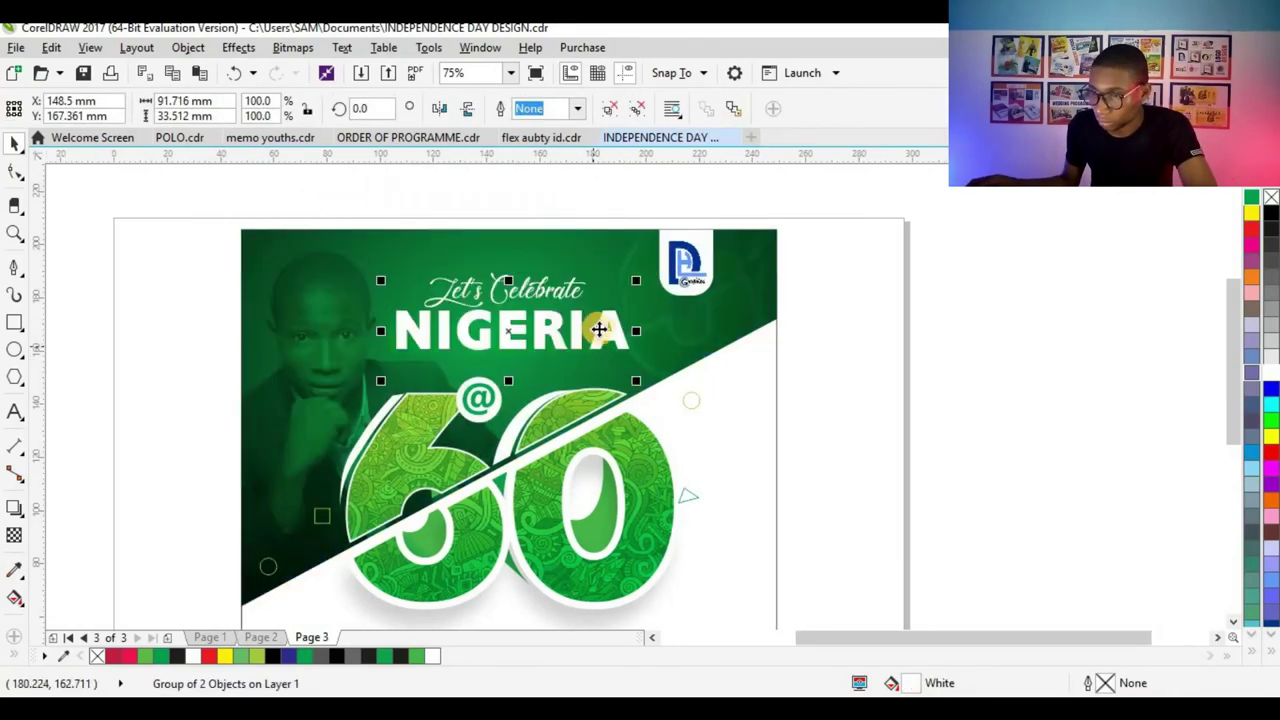
scroll(600, 328, down, 3)
key(Escape)
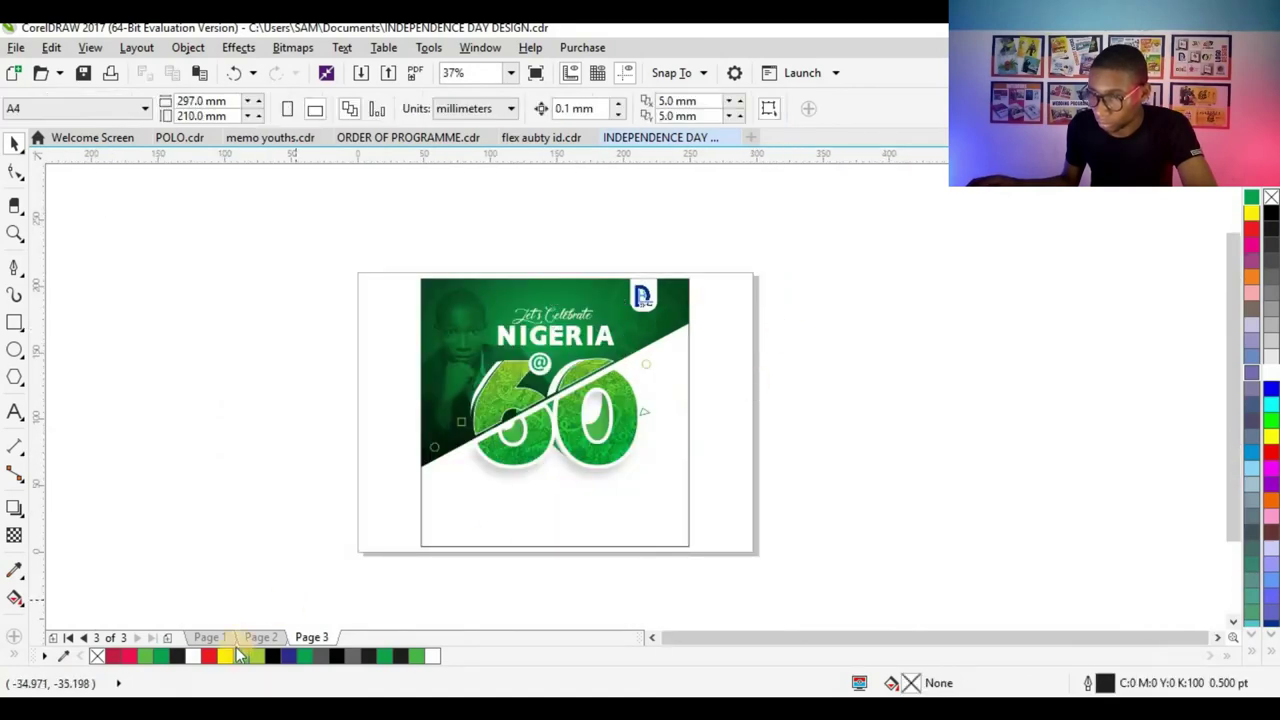
- Copy the booking text lines and the contact line with its phone icons from Page 1 and paste them on Page 3
click(210, 637)
scroll(597, 514, up, 1)
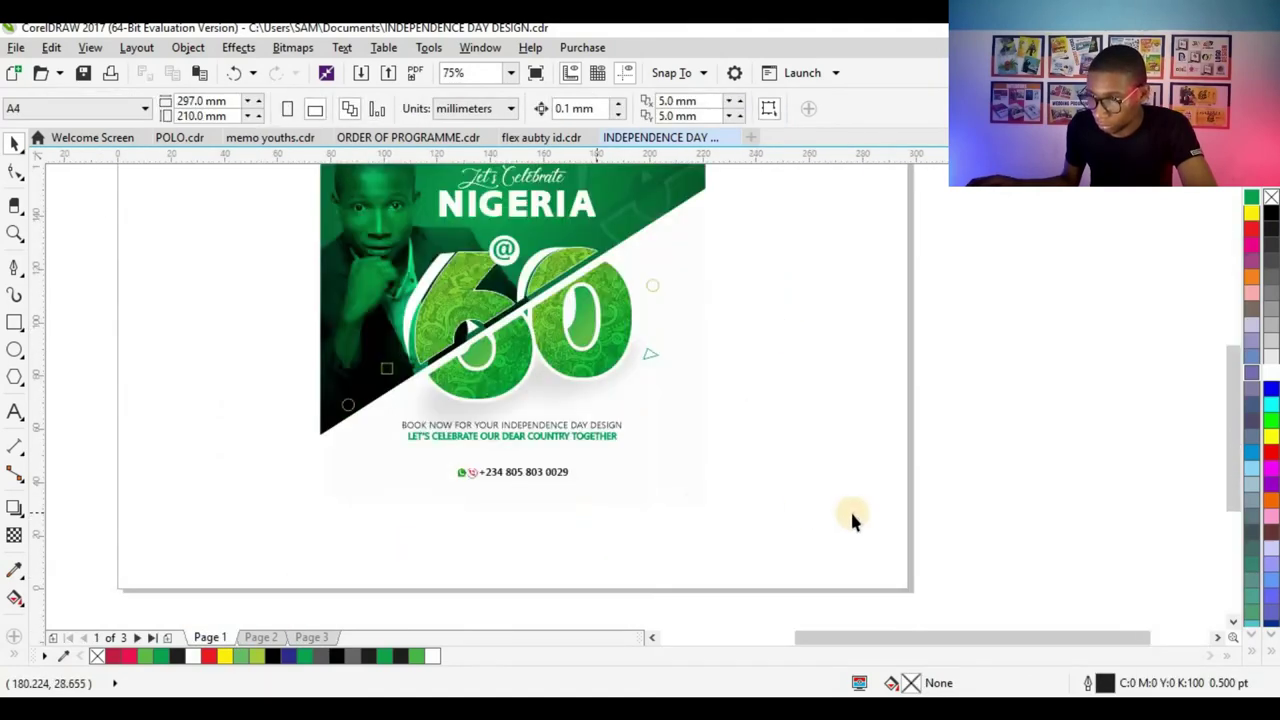
drag(391, 415, 405, 421)
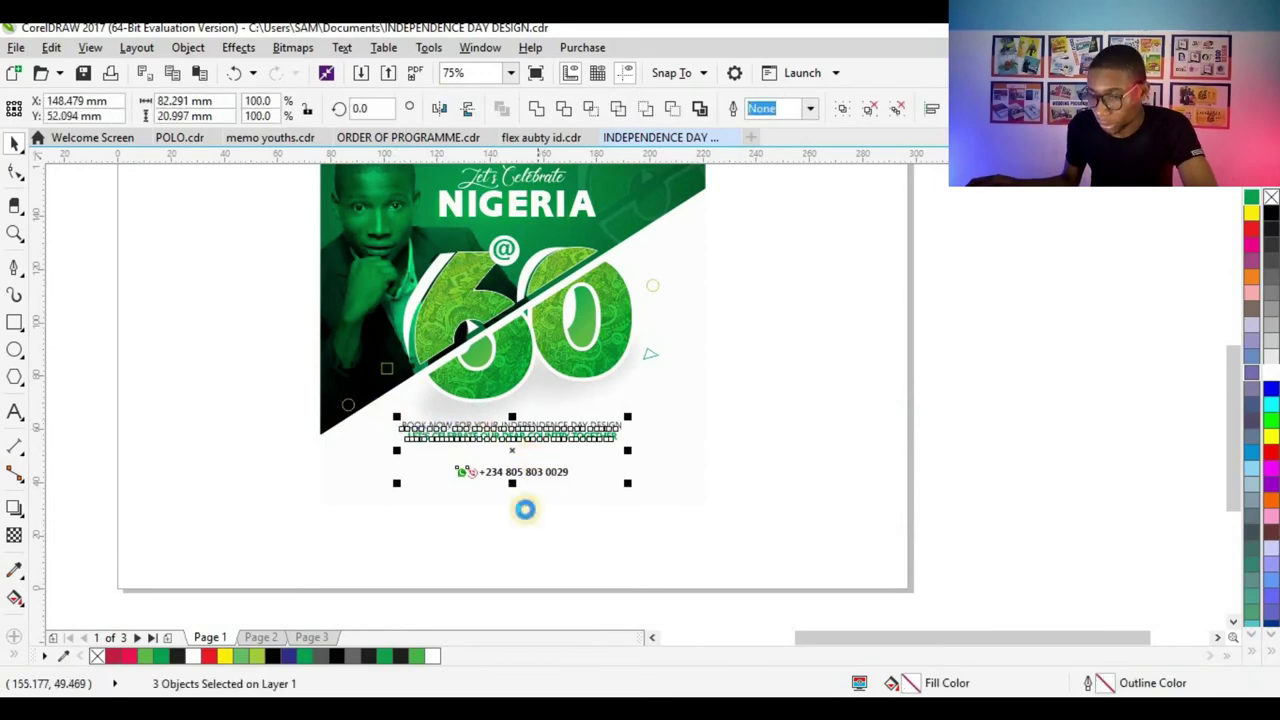
click(311, 637)
key(ctrl+v)
- Place the pasted text below the 60 at about X 148.5 mm, Y 28 mm, and enlarge it to about 112.9 × 28.8 mm
drag(546, 436, 550, 501)
drag(628, 436, 664, 470)
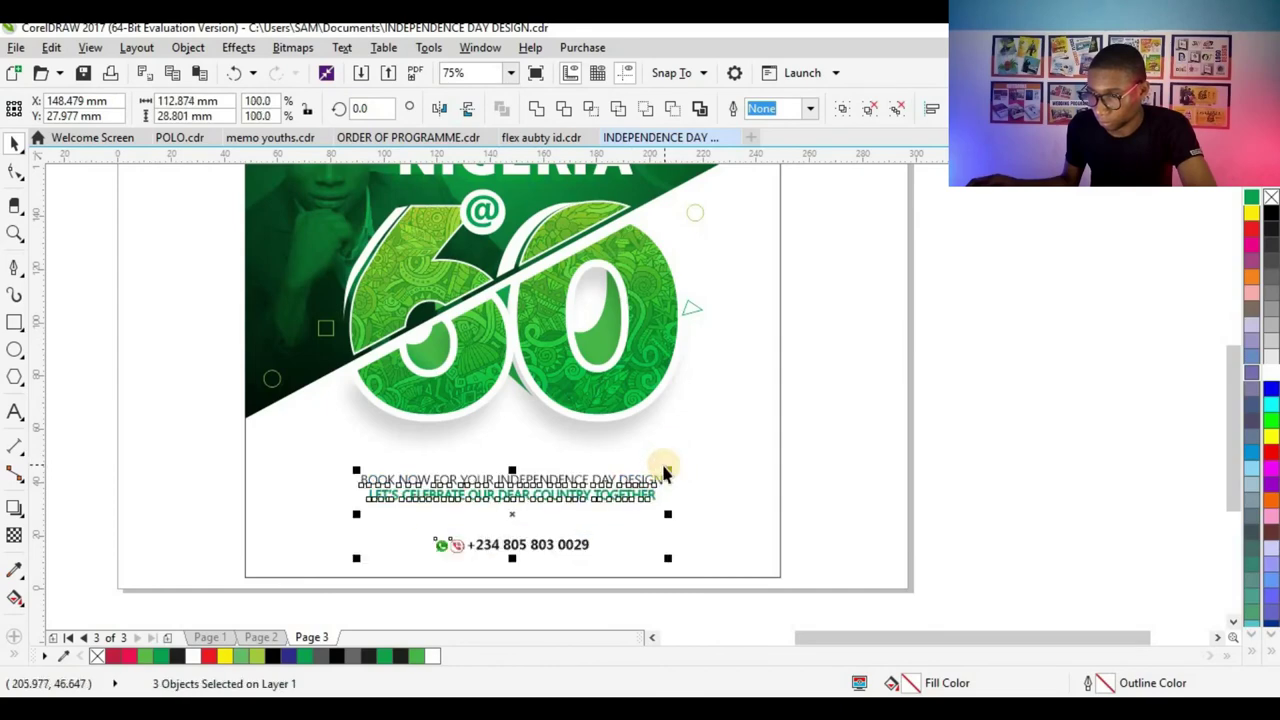
click(983, 341)
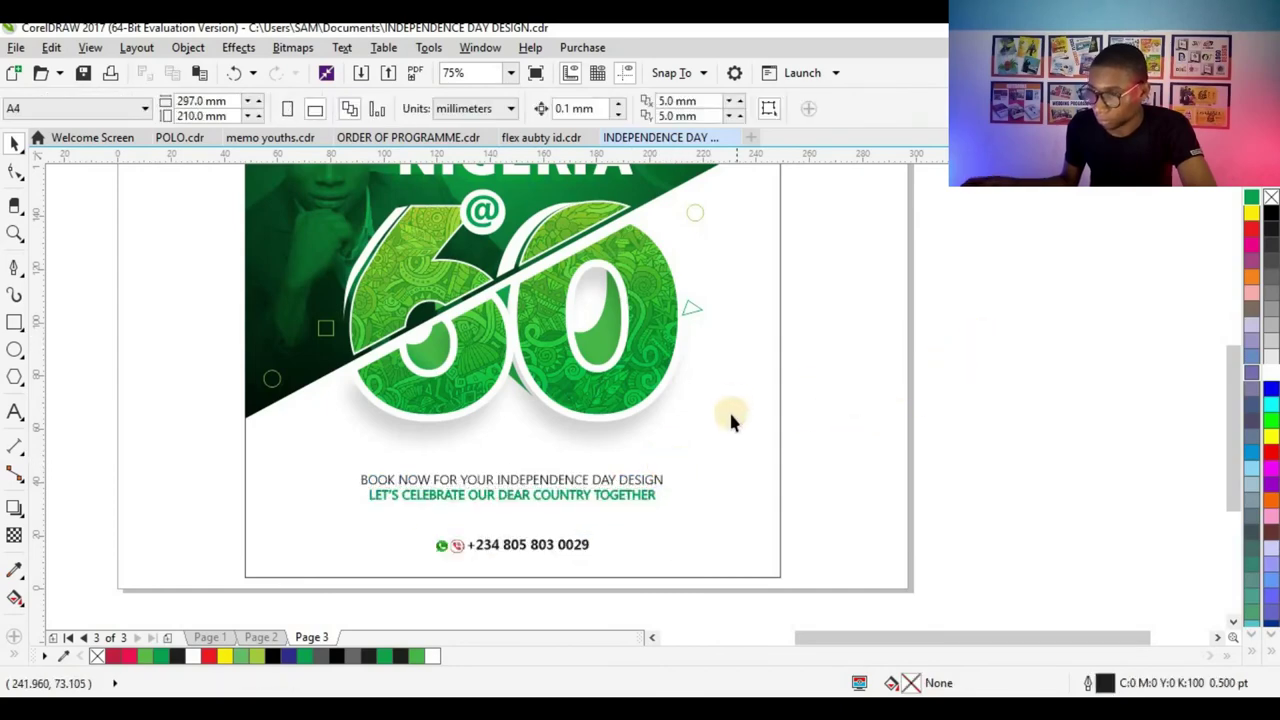
- Remove the outline from the square frame around the Page 3 flyer
scroll(730, 420, down, 2)
click(737, 440)
right_click(97, 655)
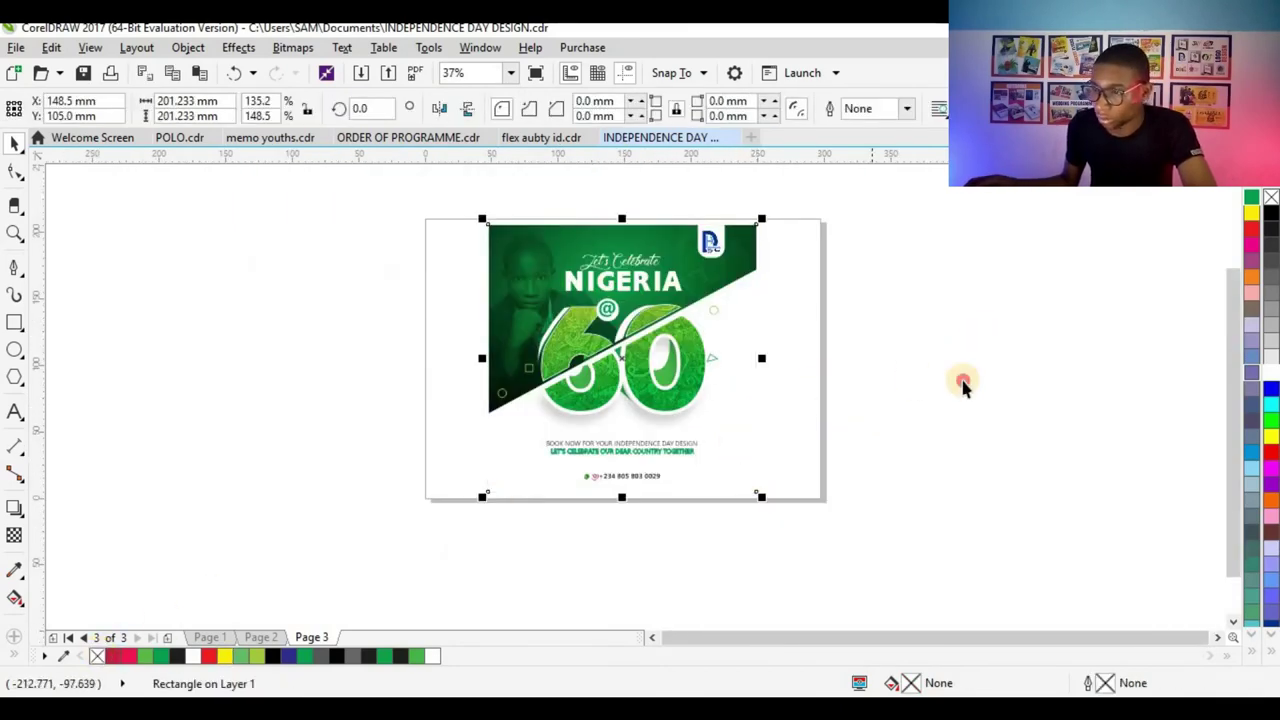
- Select the whole Page 3 flyer, zoom to fit it, and view it in full-screen preview
drag(955, 535, 435, 314)
drag(466, 188, 466, 188)
click(371, 358)
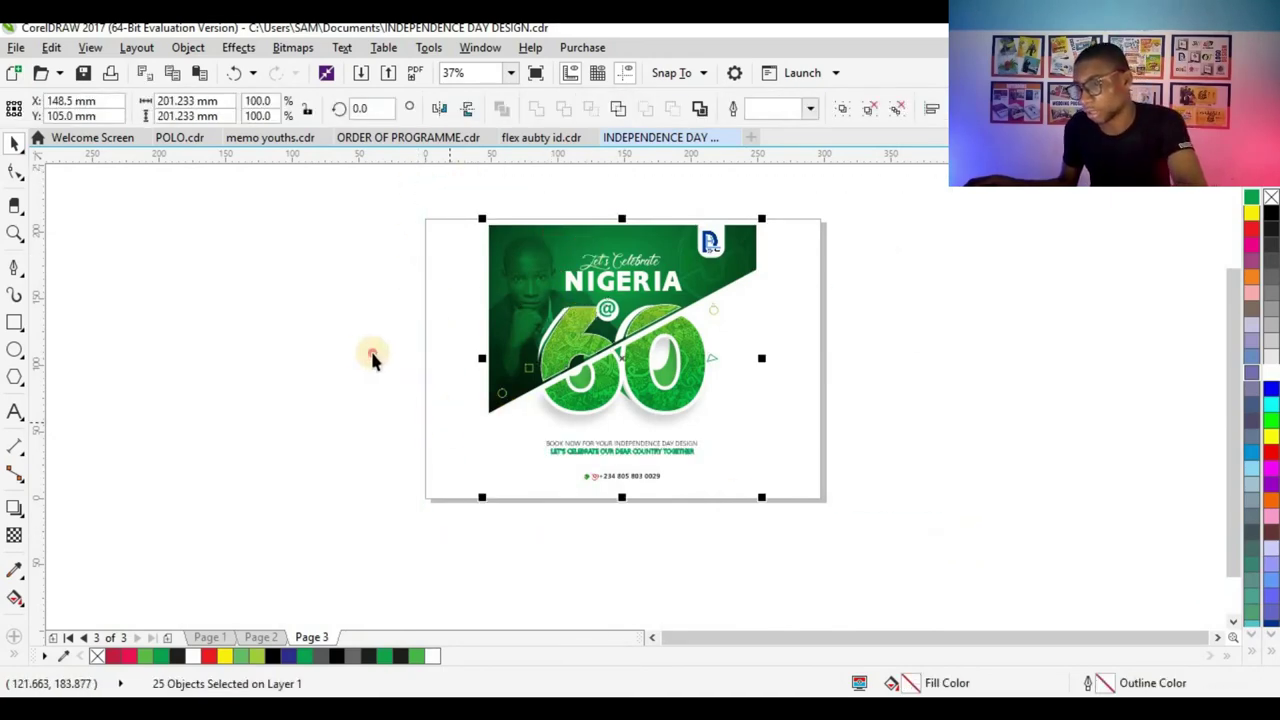
key(z)
click(199, 106)
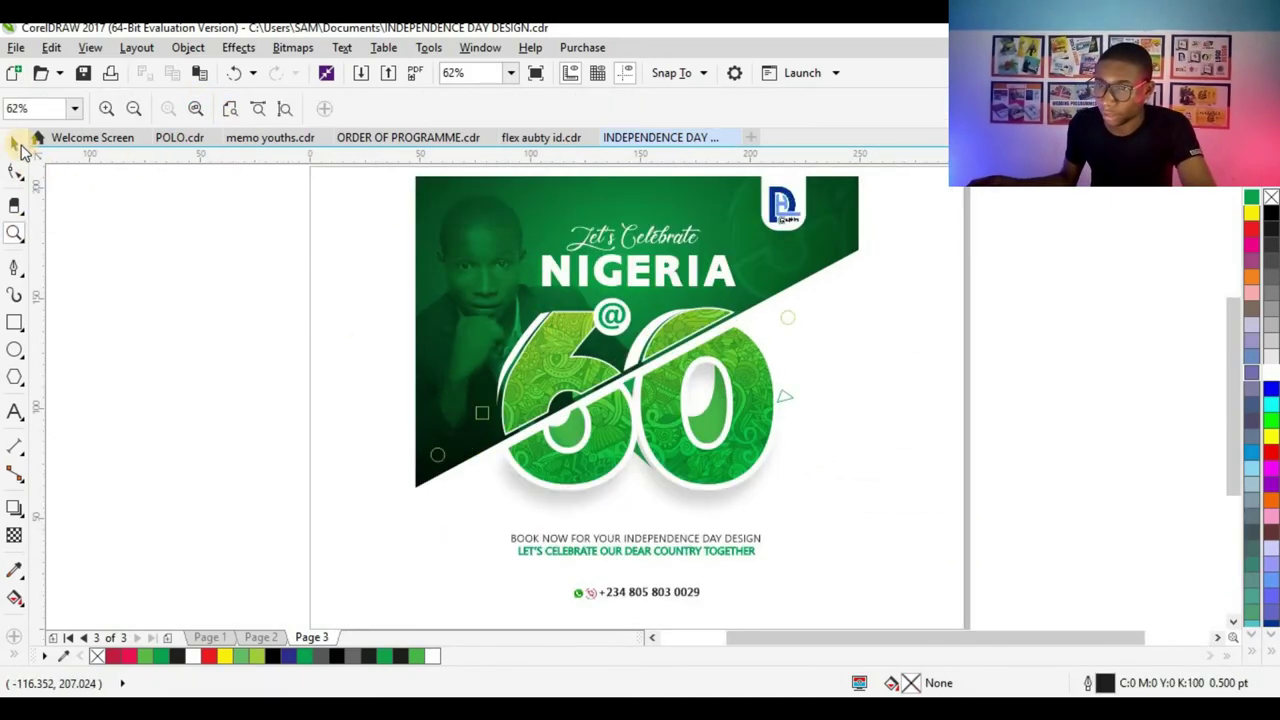
click(14, 143)
right_click(108, 215)
click(148, 228)
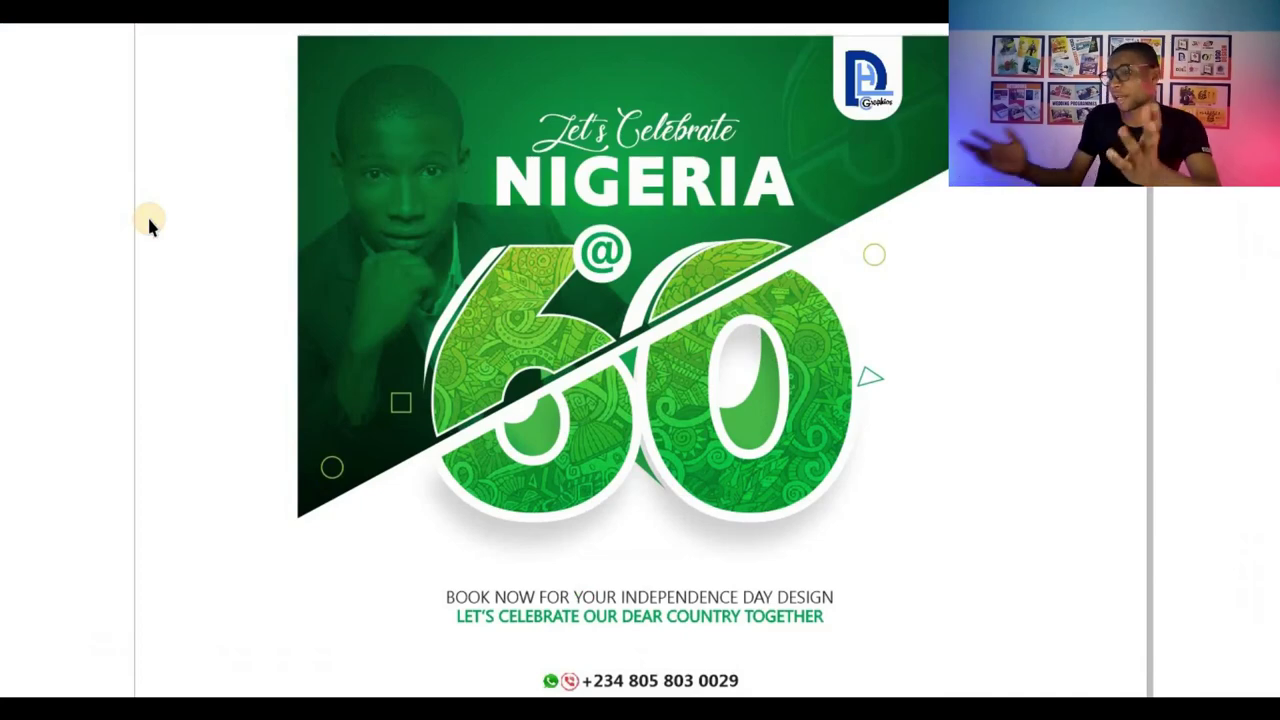